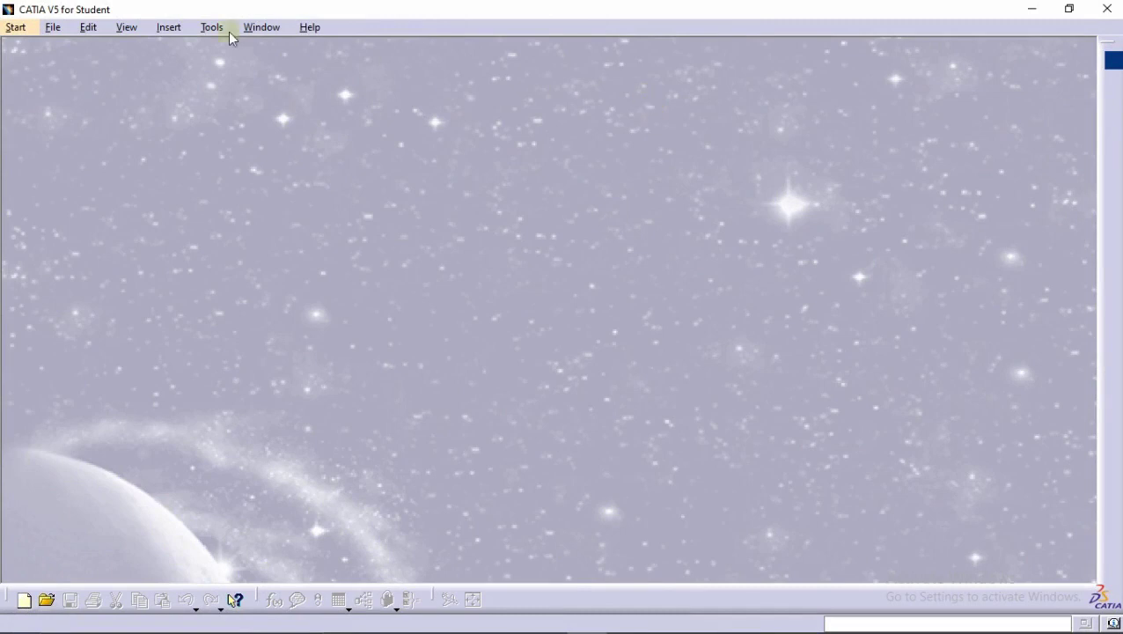
# Create a new Part Design part named 'rim'.
pyautogui.click(31, 27)
pyautogui.moveTo(63, 67)
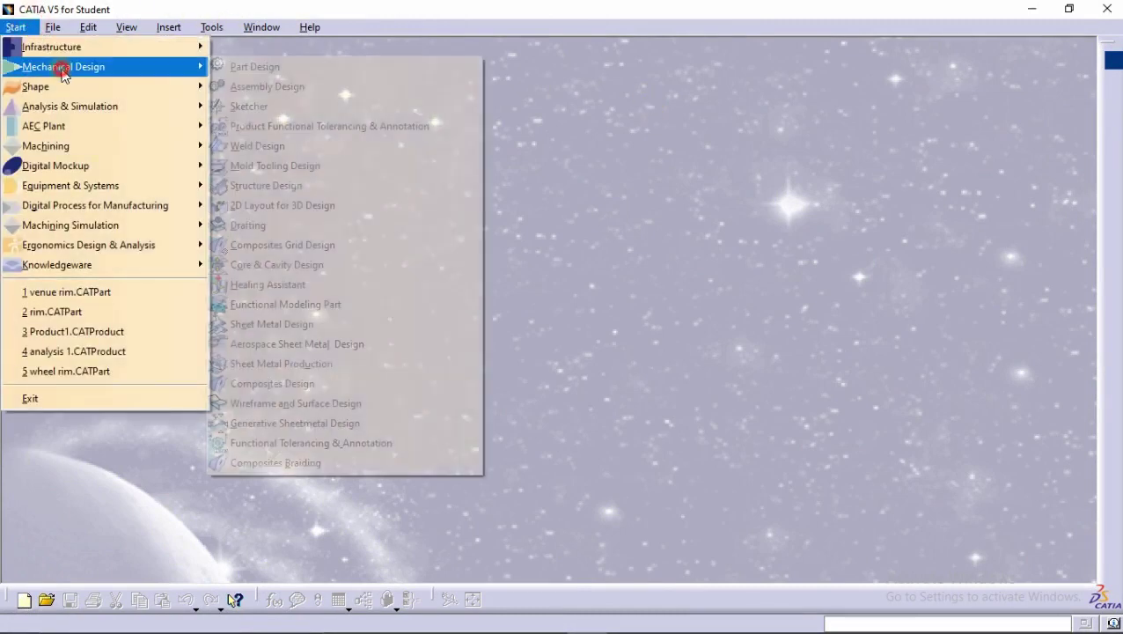
pyautogui.click(279, 70)
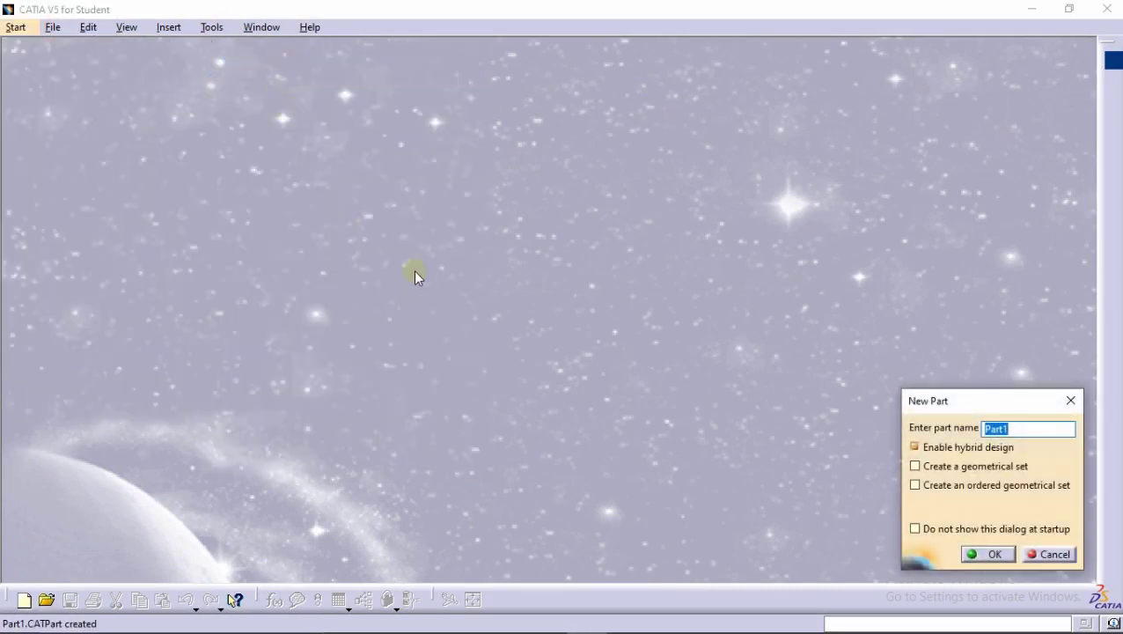
pyautogui.write('rim')
pyautogui.press('Return')
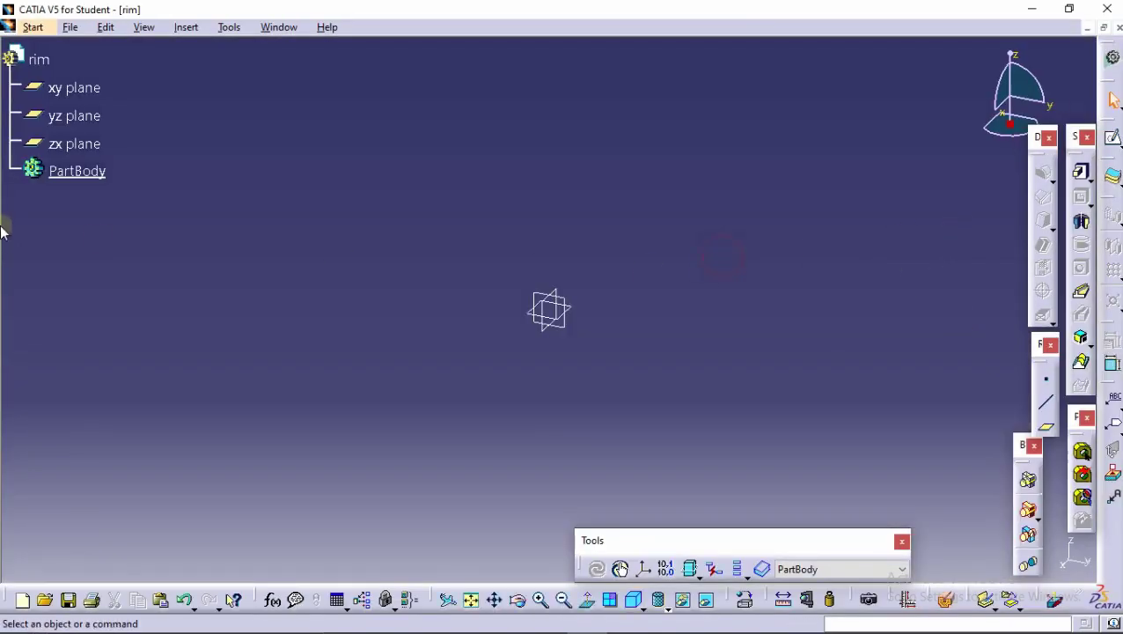
# Open a sketch on the zx plane and draw a vertical axis up from the origin.
pyautogui.click(1113, 138)
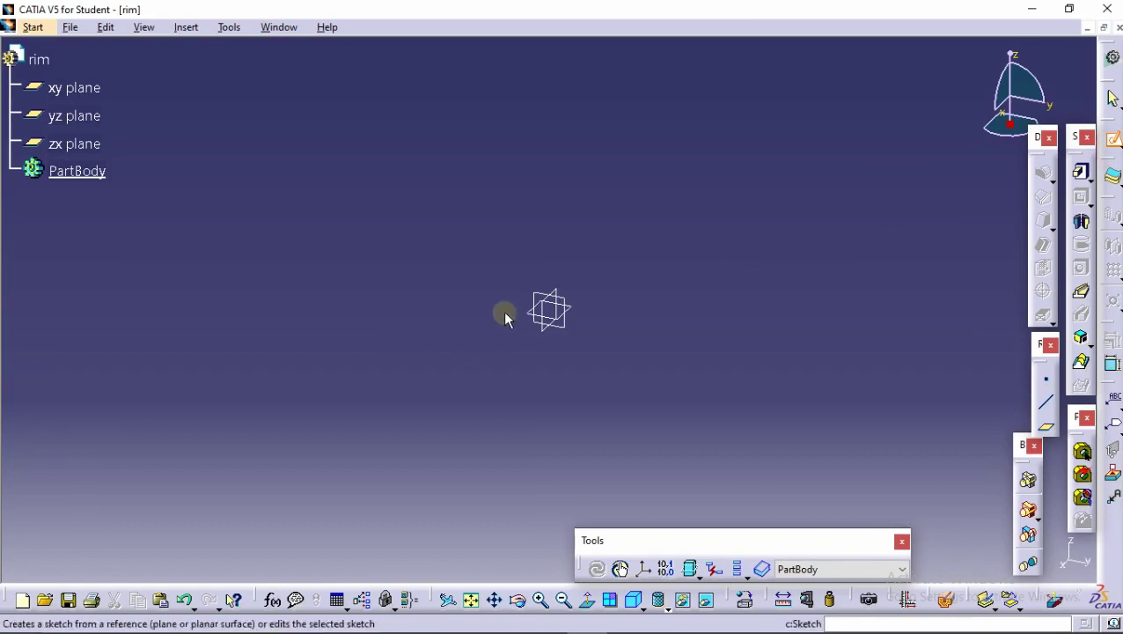
pyautogui.click(547, 306)
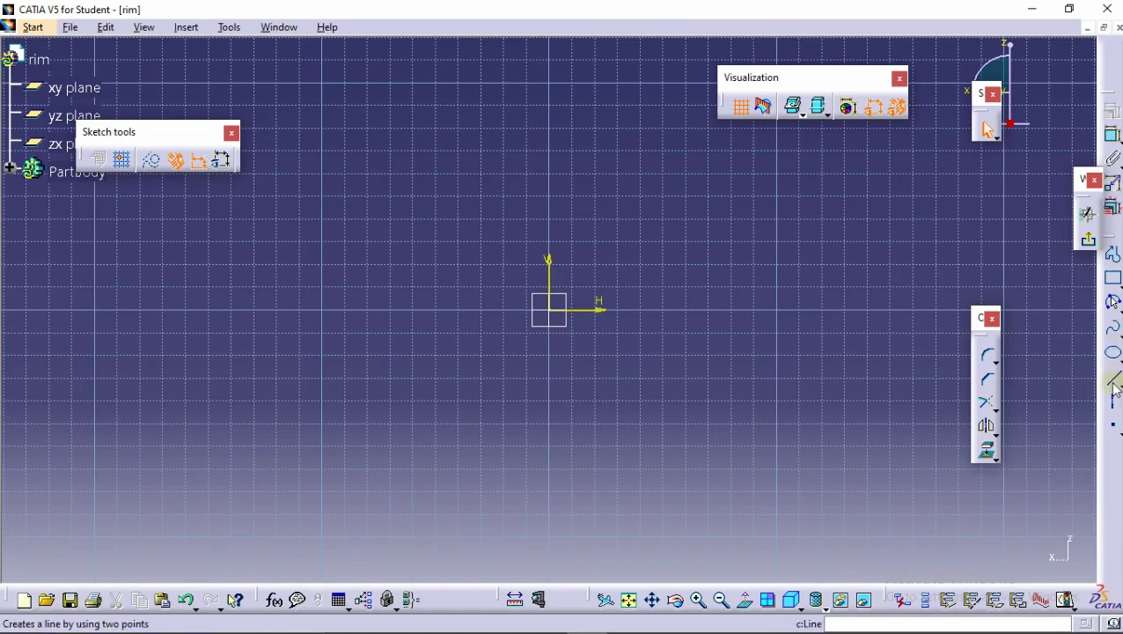
pyautogui.moveTo(662, 232); pyautogui.dragTo(658, 296, button='middle')
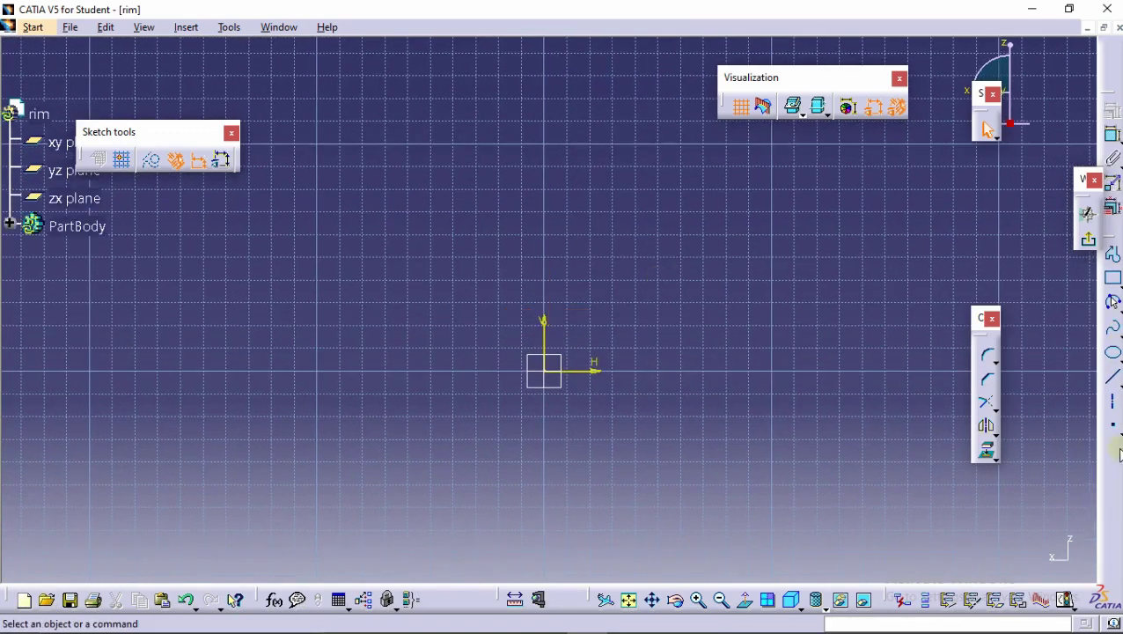
pyautogui.click(1111, 404)
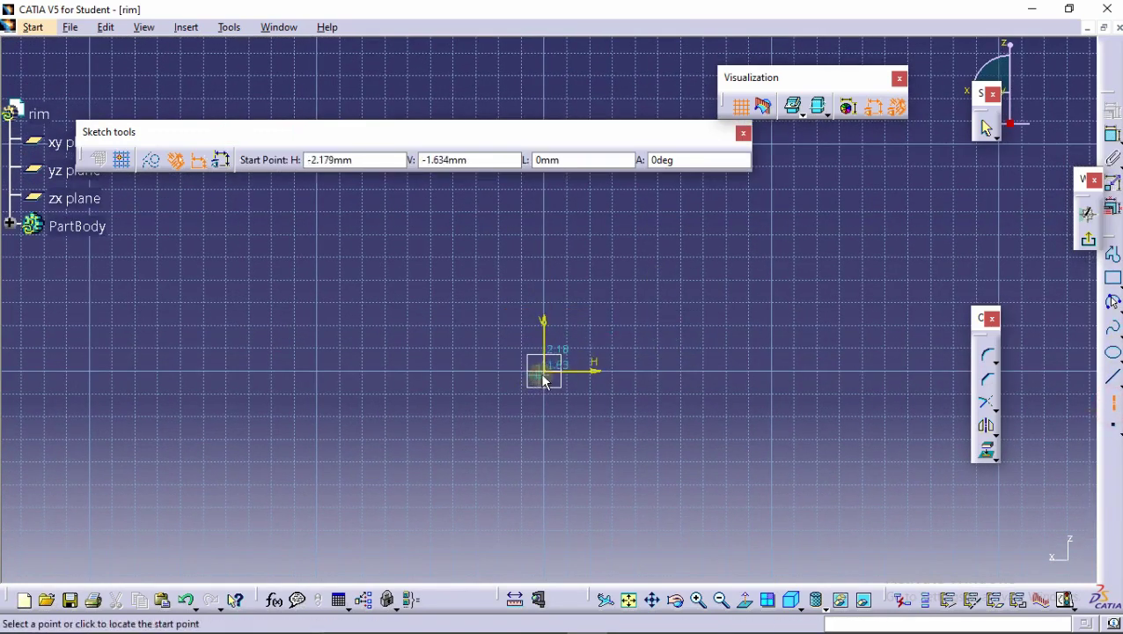
pyautogui.click(553, 375)
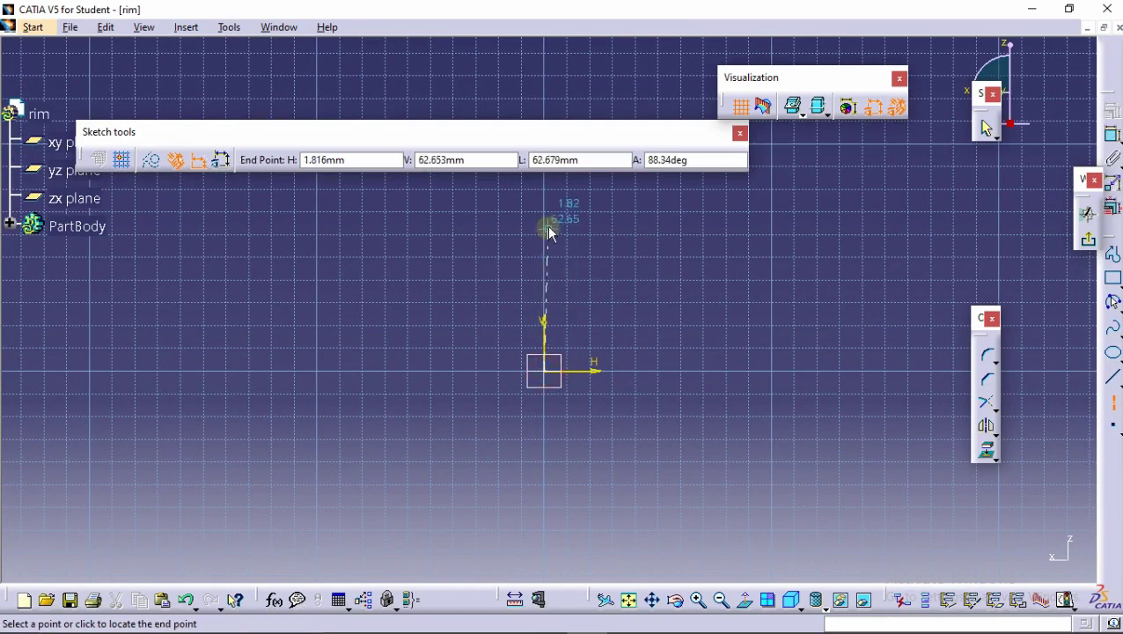
pyautogui.click(542, 188)
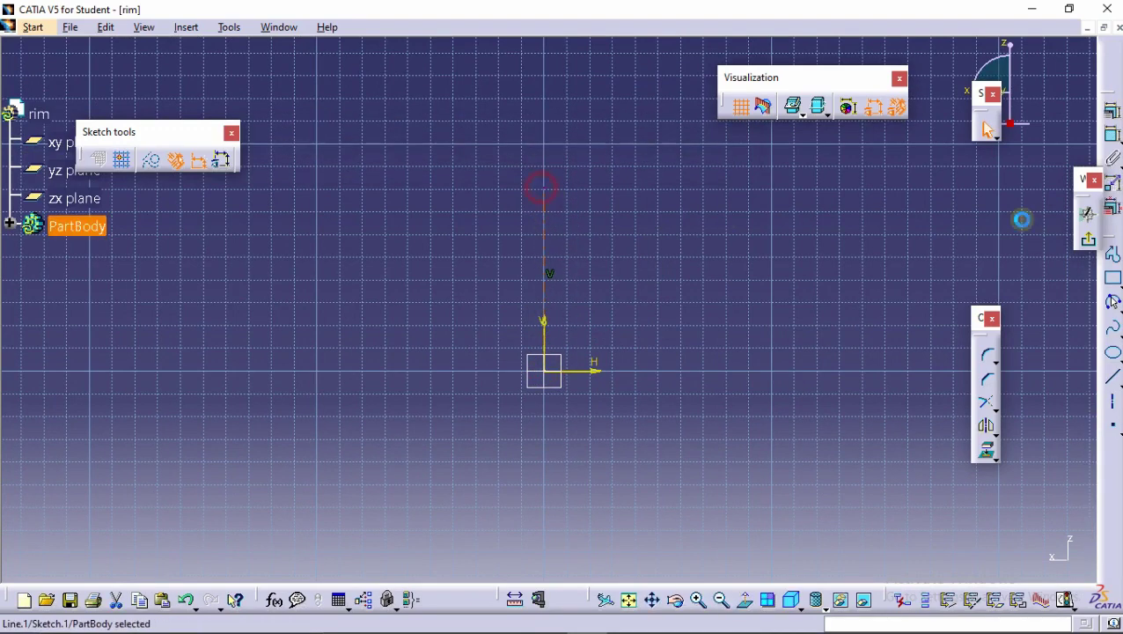
# Constrain the axis length to 176.5 mm.
pyautogui.click(1113, 135)
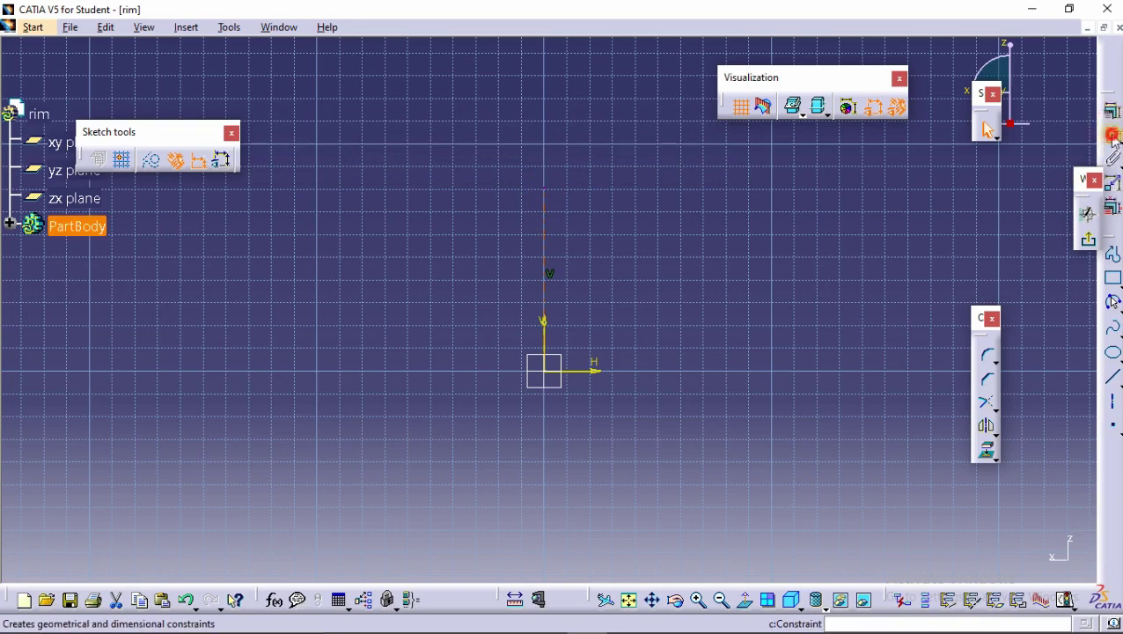
pyautogui.click(544, 251)
pyautogui.click(570, 257)
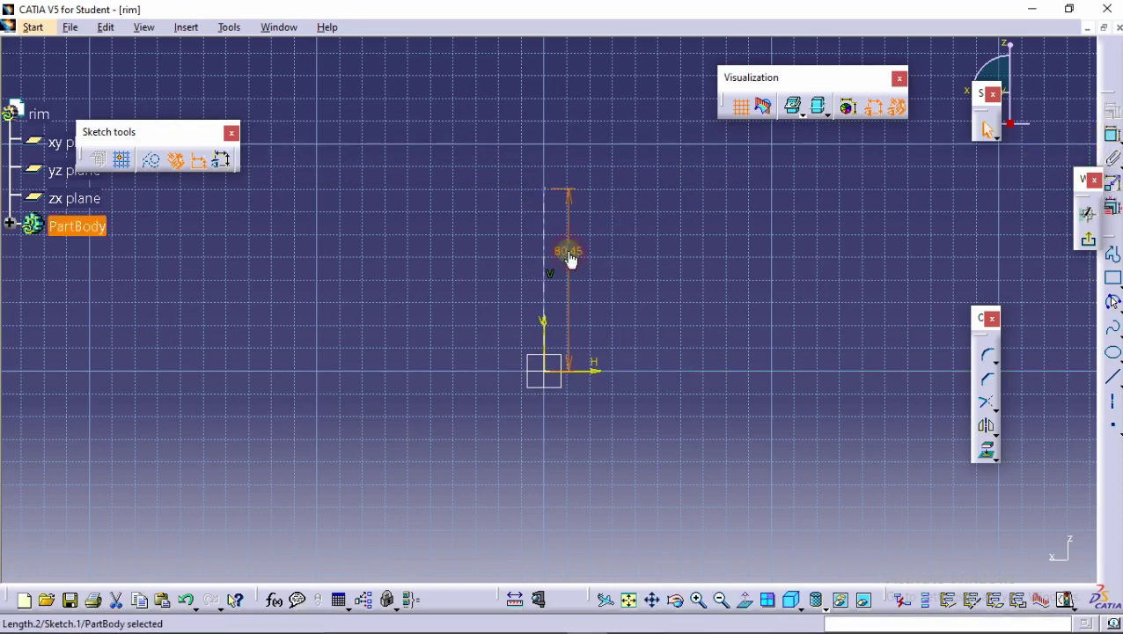
pyautogui.doubleClick(569, 255)
pyautogui.write('176.5')
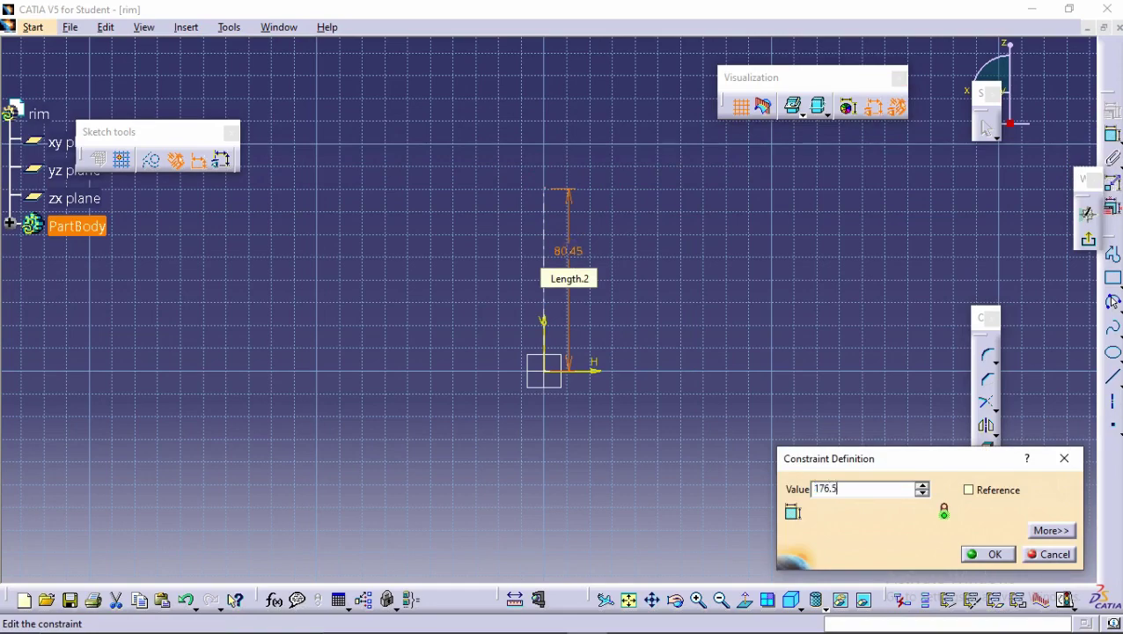
pyautogui.press('Return')
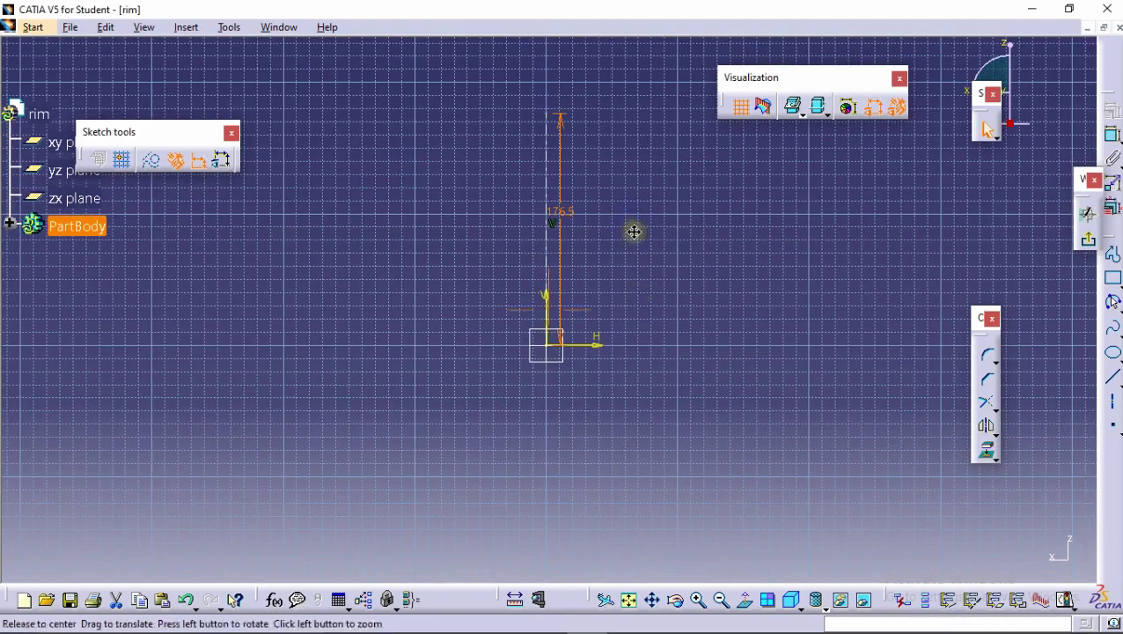
pyautogui.moveTo(634, 227); pyautogui.dragTo(627, 291, button='middle')
pyautogui.moveTo(580, 171)
pyautogui.mouseDown(button='middle')
pyautogui.moveTo(574, 252)
pyautogui.moveTo(581, 169)
pyautogui.mouseUp(button='middle')
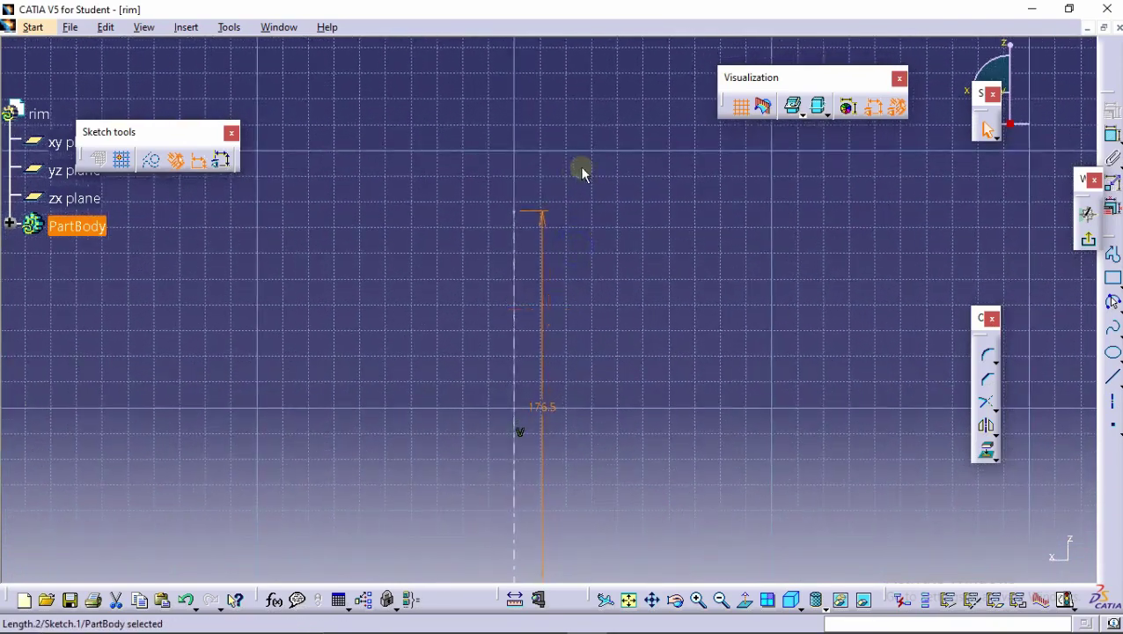
# Draw an open profile from the axis top: a horizontal line, then two rising slanted lines.
pyautogui.click(1113, 254)
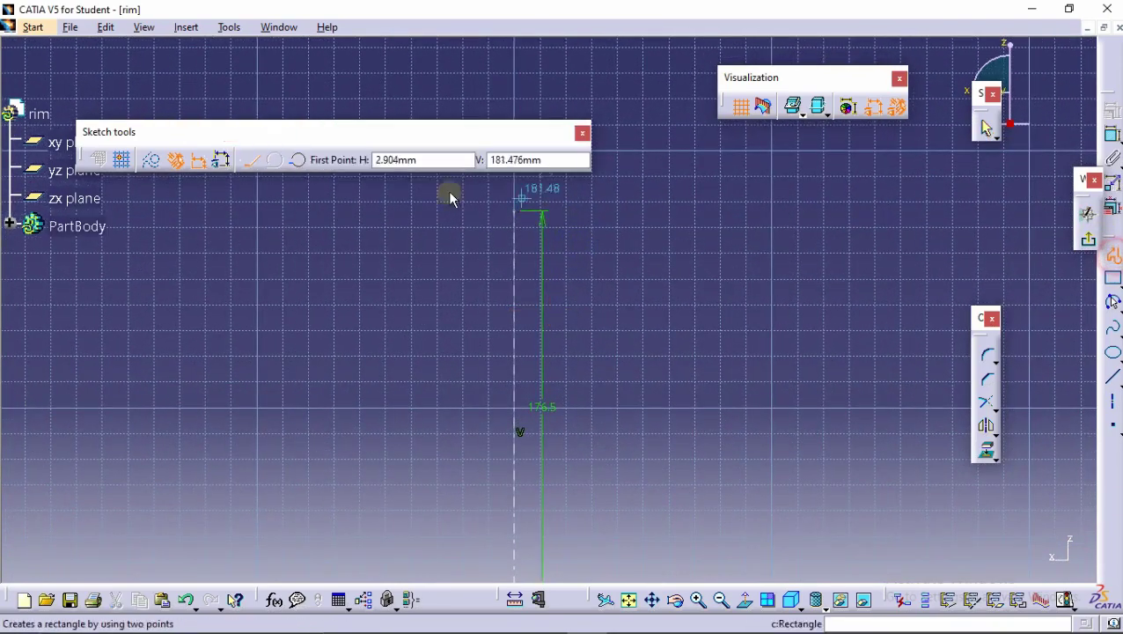
pyautogui.click(517, 216)
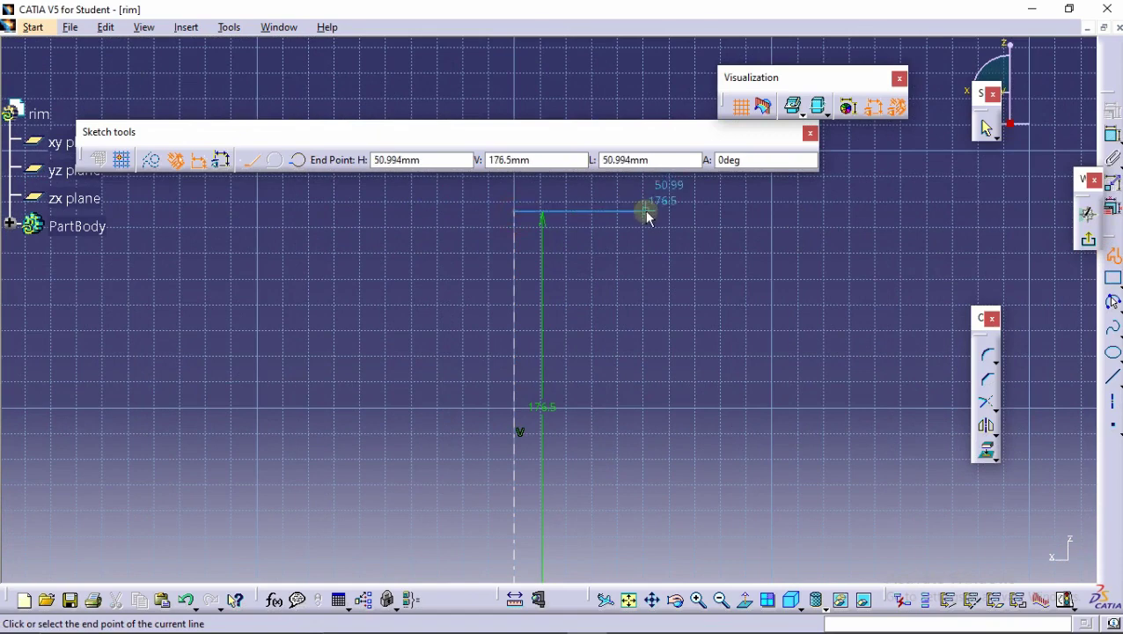
pyautogui.click(651, 212)
pyautogui.moveTo(730, 211)
pyautogui.mouseDown(button='middle')
pyautogui.moveTo(690, 228)
pyautogui.moveTo(673, 266)
pyautogui.mouseUp(button='middle')
pyautogui.click(666, 265)
pyautogui.click(713, 205)
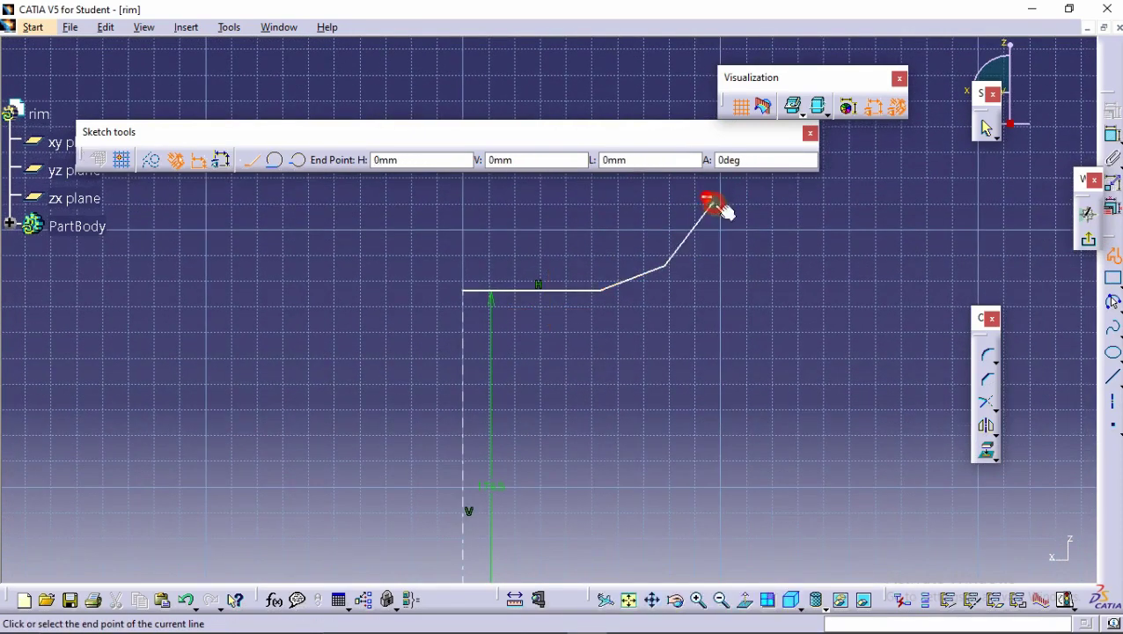
pyautogui.press('Escape')
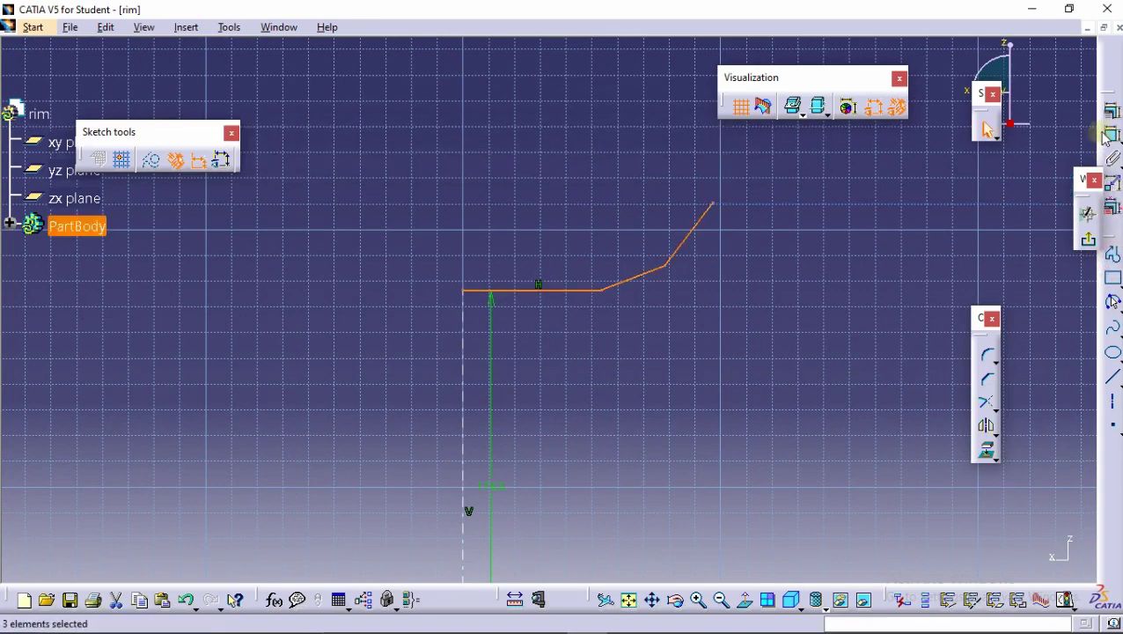
pyautogui.press('Escape')
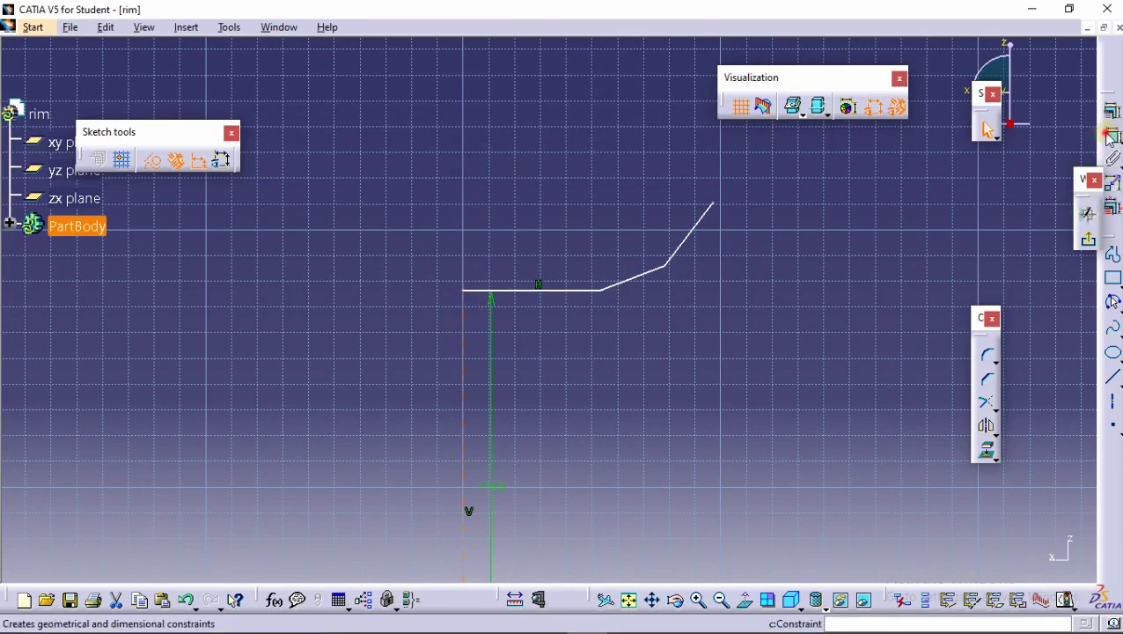
# Dimension the profile's outer end 97.5 (195/2) horizontally from the axis.
pyautogui.click(713, 203)
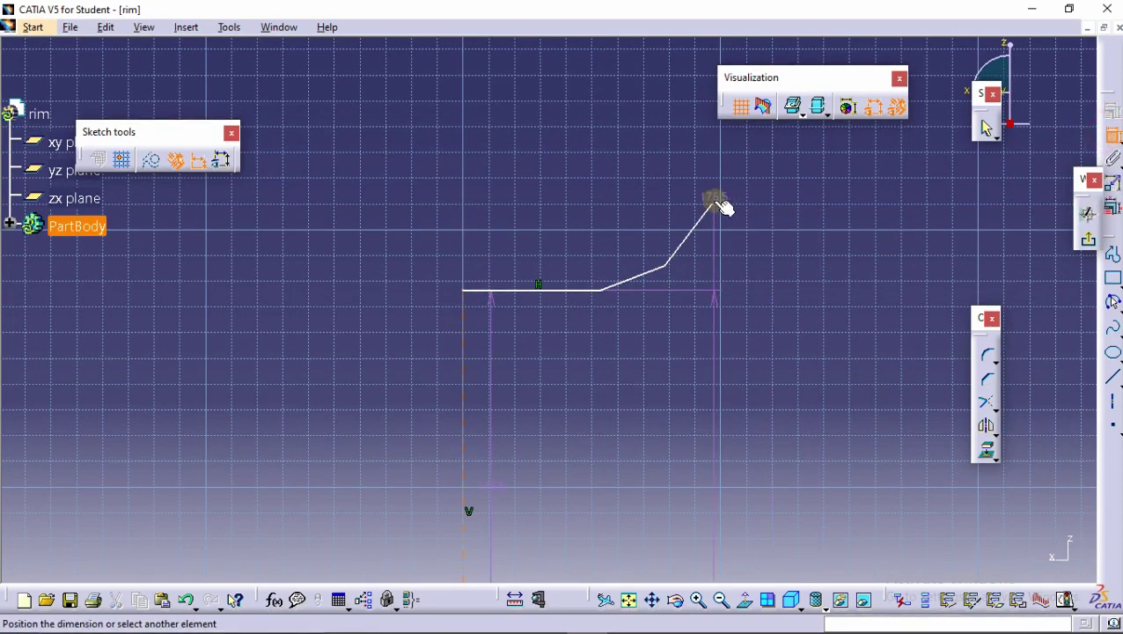
pyautogui.click(606, 172)
pyautogui.doubleClick(617, 176)
pyautogui.write('195/2')
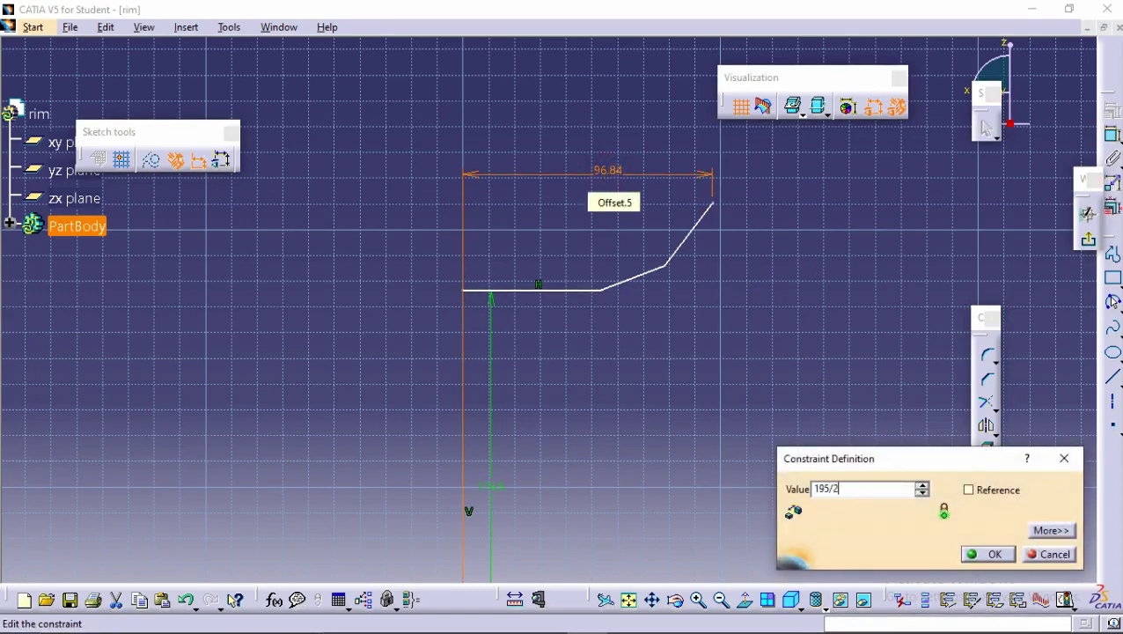
pyautogui.press('Return')
pyautogui.click(752, 276)
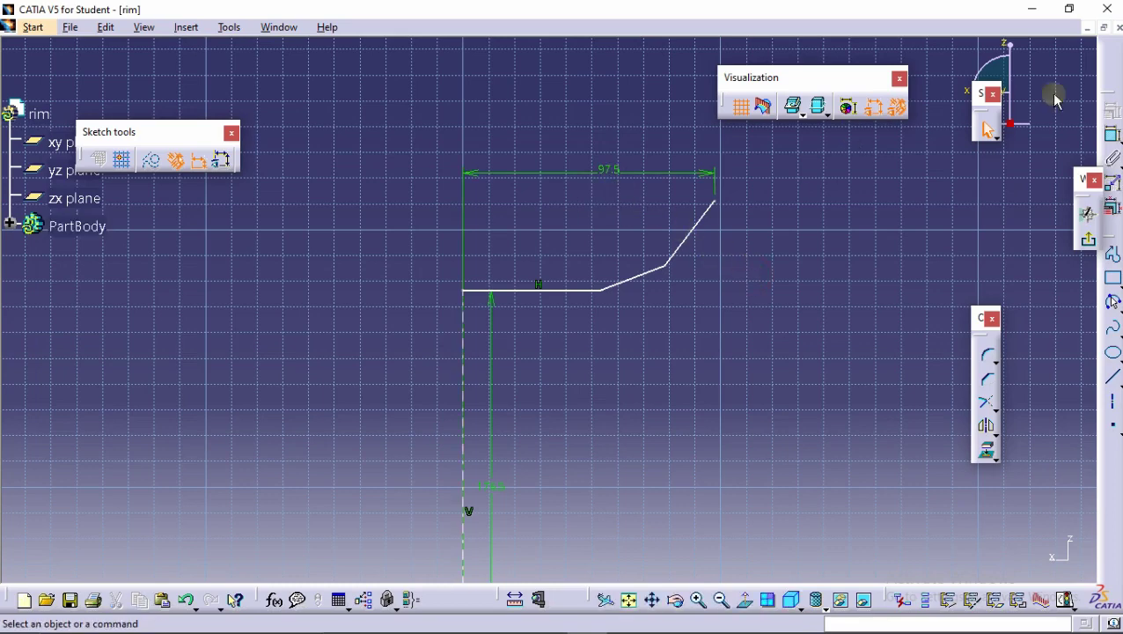
# Dimension the profile's outer end 200 above the horizontal axis.
pyautogui.click(717, 202)
pyautogui.moveTo(674, 327); pyautogui.dragTo(526, 328, button='middle')
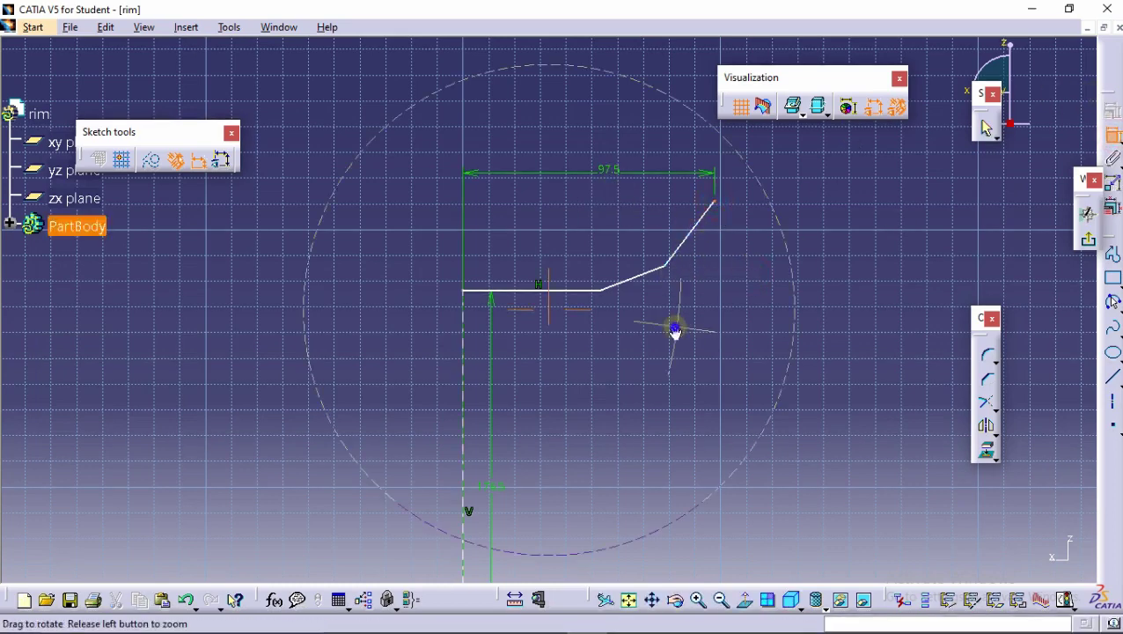
pyautogui.click(509, 312)
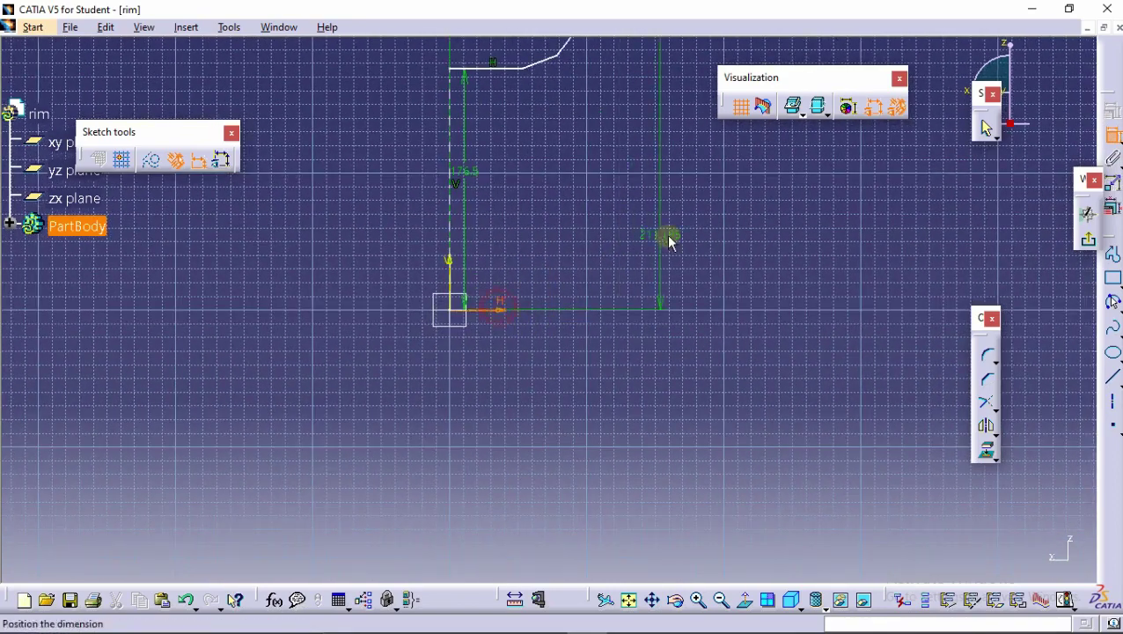
pyautogui.click(666, 236)
pyautogui.doubleClick(664, 236)
pyautogui.write('200')
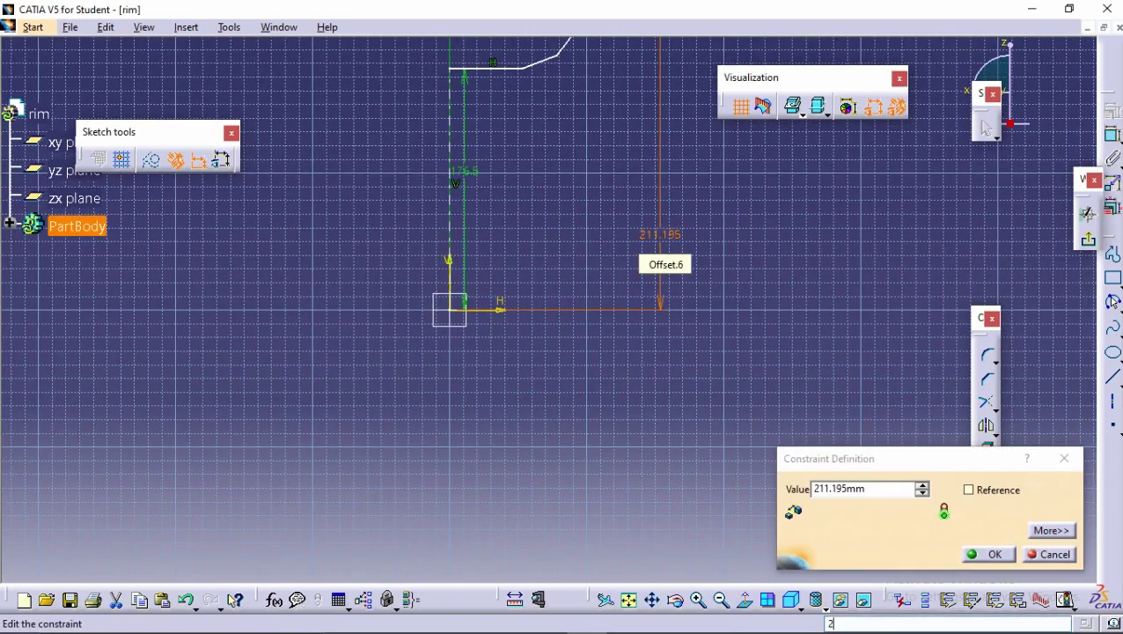
pyautogui.doubleClick(871, 489)
pyautogui.press('Return')
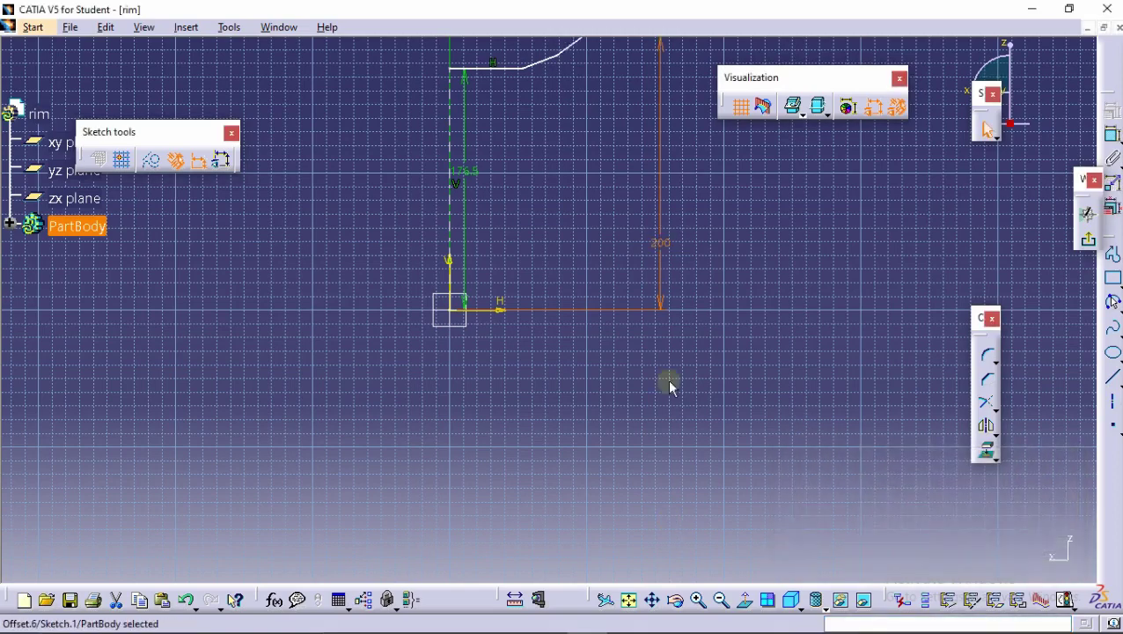
pyautogui.moveTo(659, 114); pyautogui.dragTo(662, 223, button='middle')
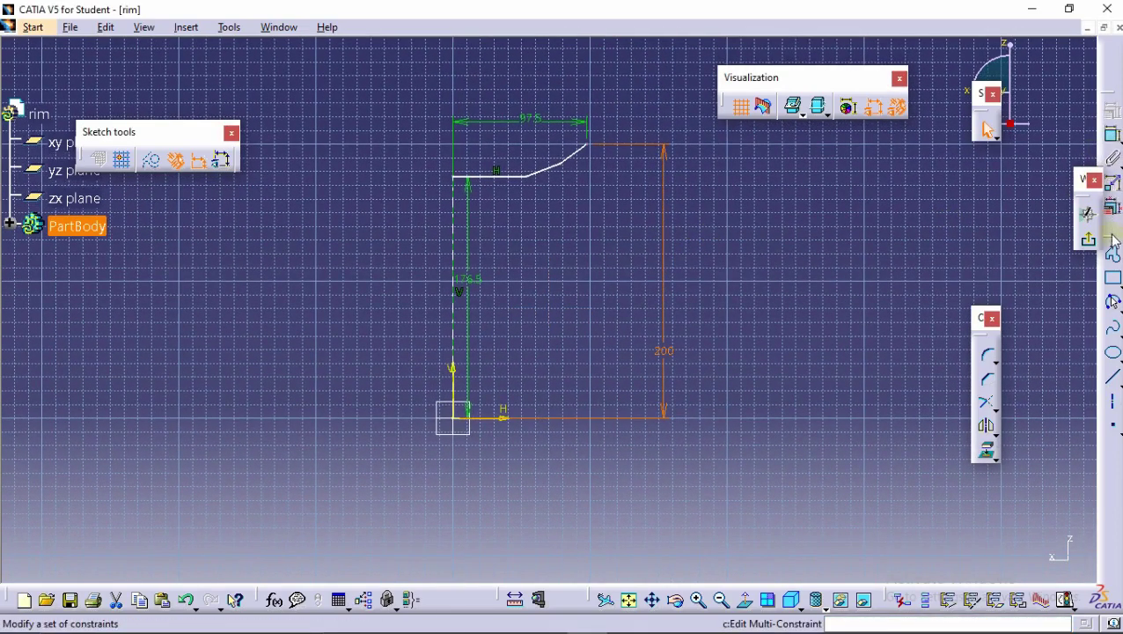
# Dimension the bend between the slanted lines 181.5 above the horizontal axis.
pyautogui.click(1113, 139)
pyautogui.moveTo(956, 179)
pyautogui.keyDown('ctrl'); pyautogui.mouseDown(button='middle')
pyautogui.moveTo(722, 208)
pyautogui.moveTo(529, 208)
pyautogui.moveTo(549, 357)
pyautogui.mouseUp(button='middle'); pyautogui.keyUp('ctrl')
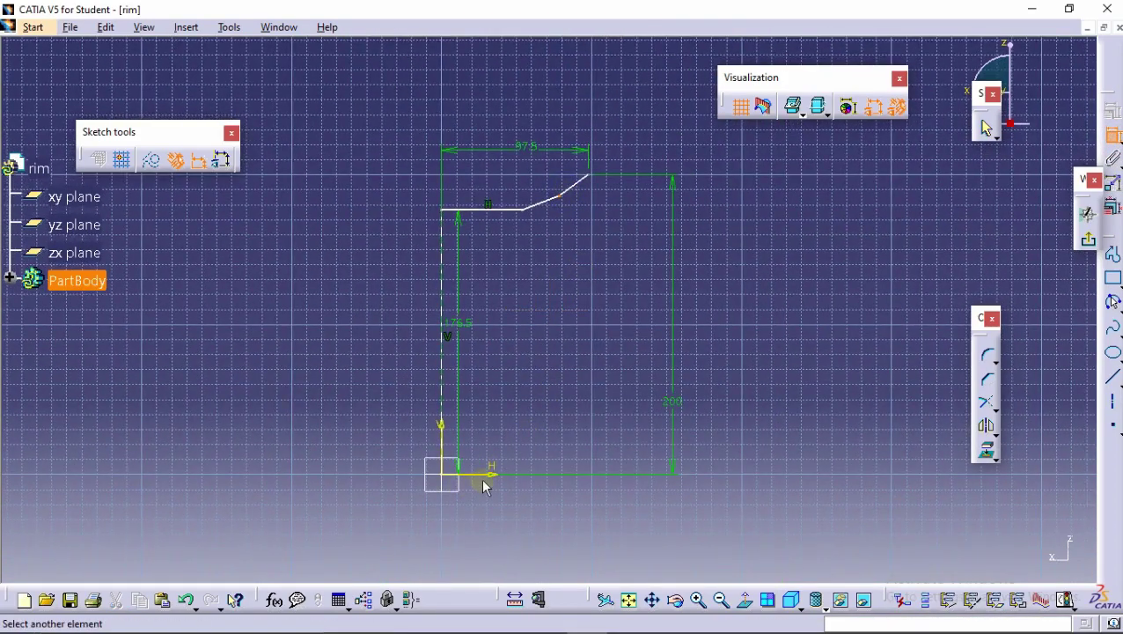
pyautogui.click(484, 481)
pyautogui.click(572, 361)
pyautogui.doubleClick(574, 358)
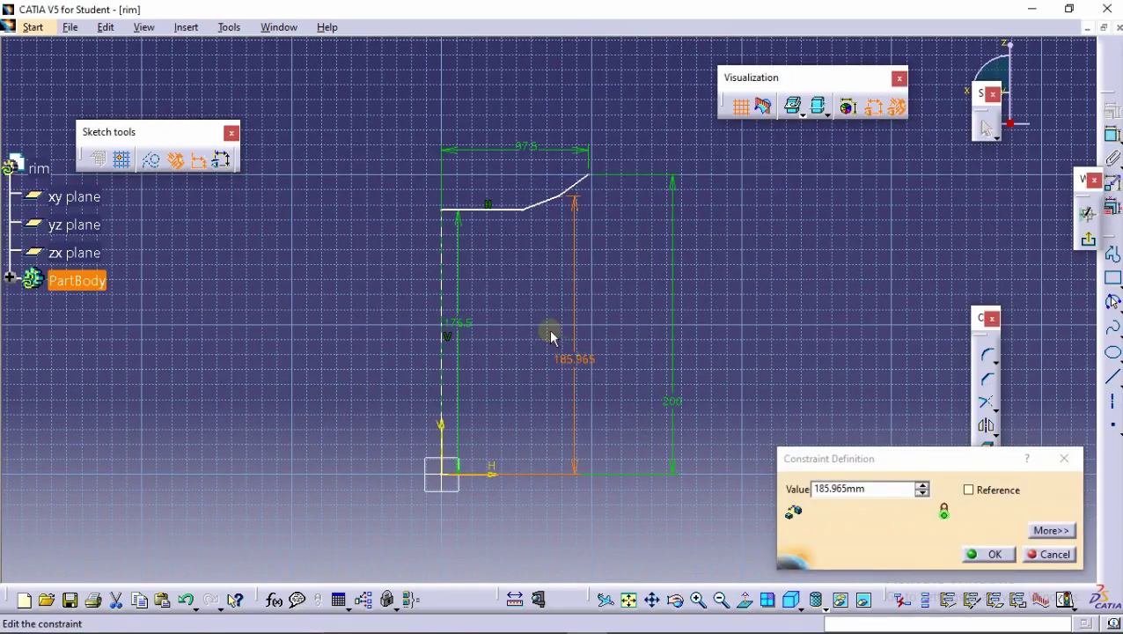
pyautogui.doubleClick(859, 490)
pyautogui.write('181.5')
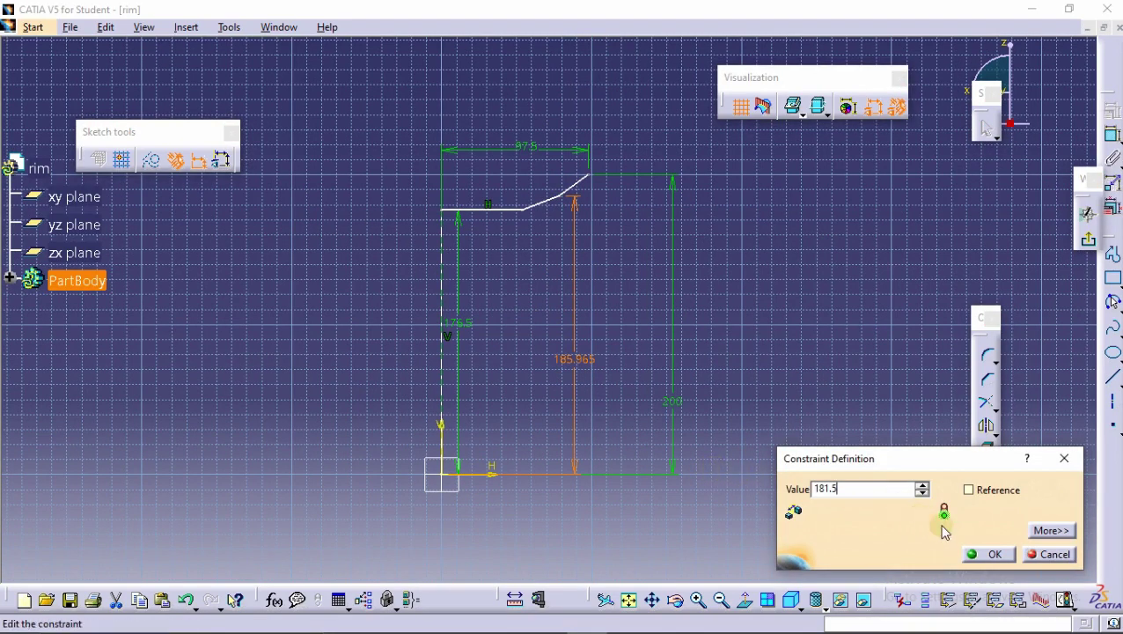
pyautogui.click(987, 554)
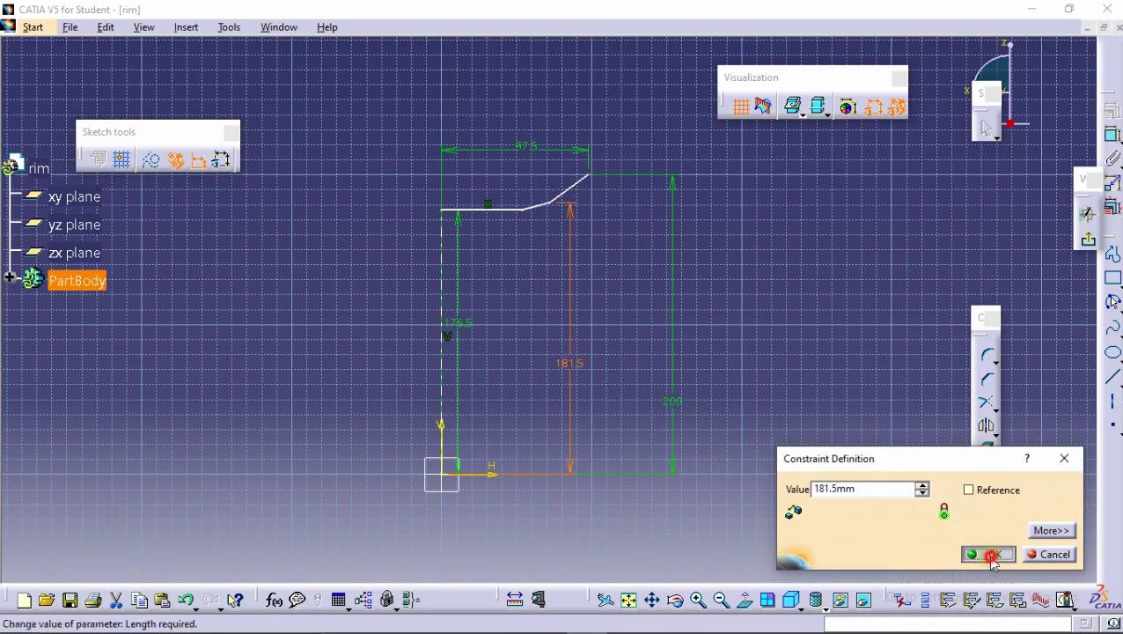
# Slide the two slope points right along the profile, then exit the Sketcher.
pyautogui.keyDown('ctrl'); pyautogui.moveTo(554, 361); pyautogui.dragTo(554, 255, button='middle'); pyautogui.keyUp('ctrl')
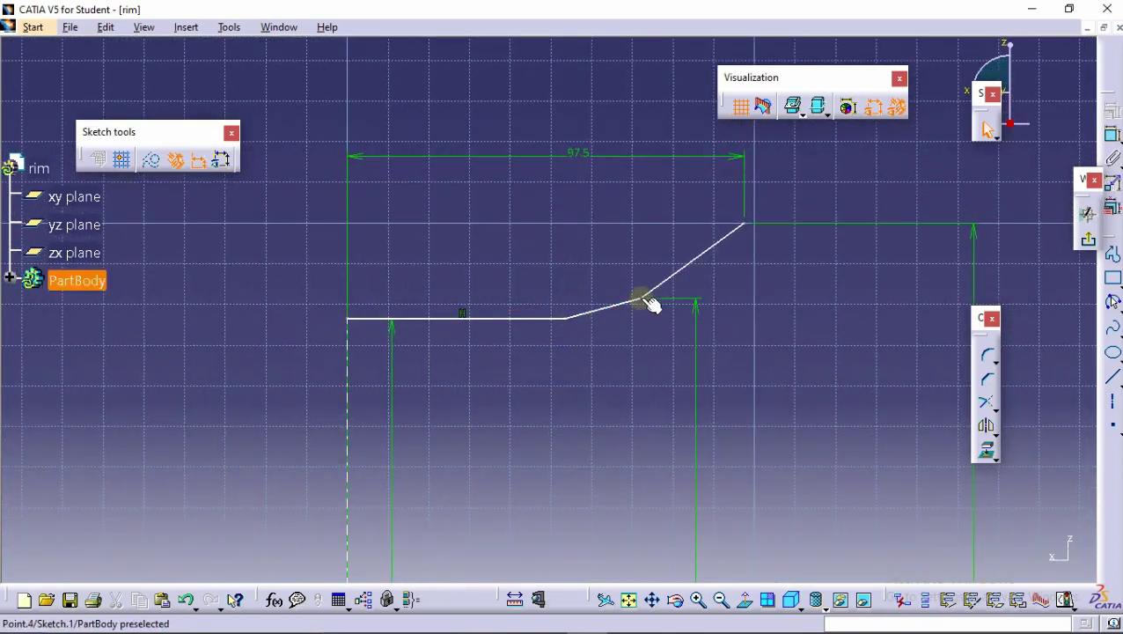
pyautogui.moveTo(650, 304); pyautogui.dragTo(675, 310)
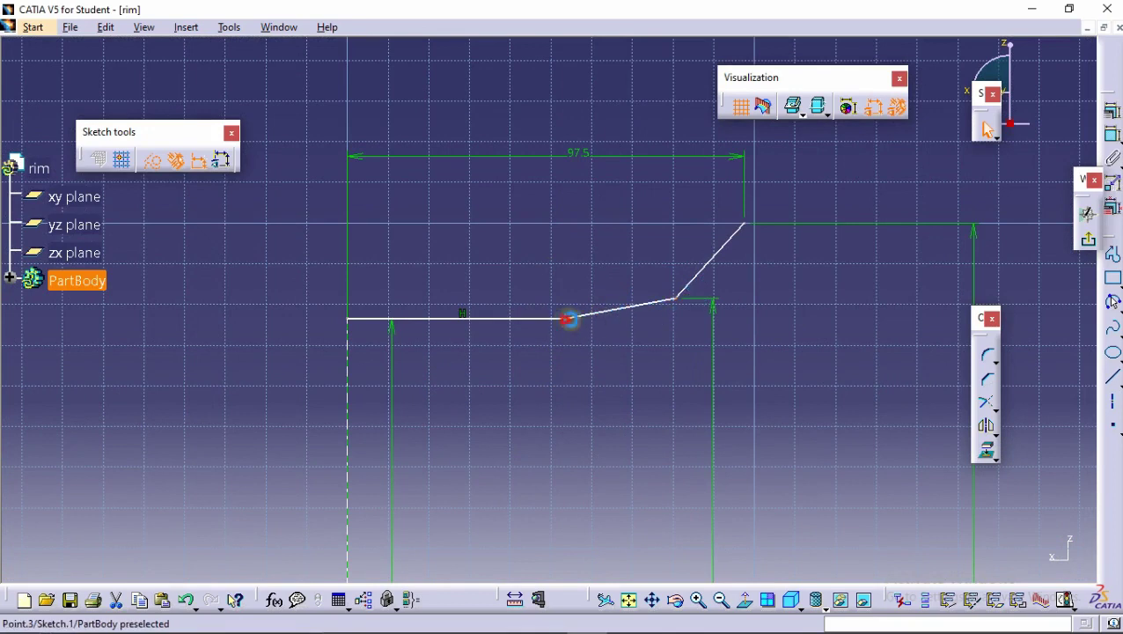
pyautogui.moveTo(569, 320); pyautogui.dragTo(633, 324)
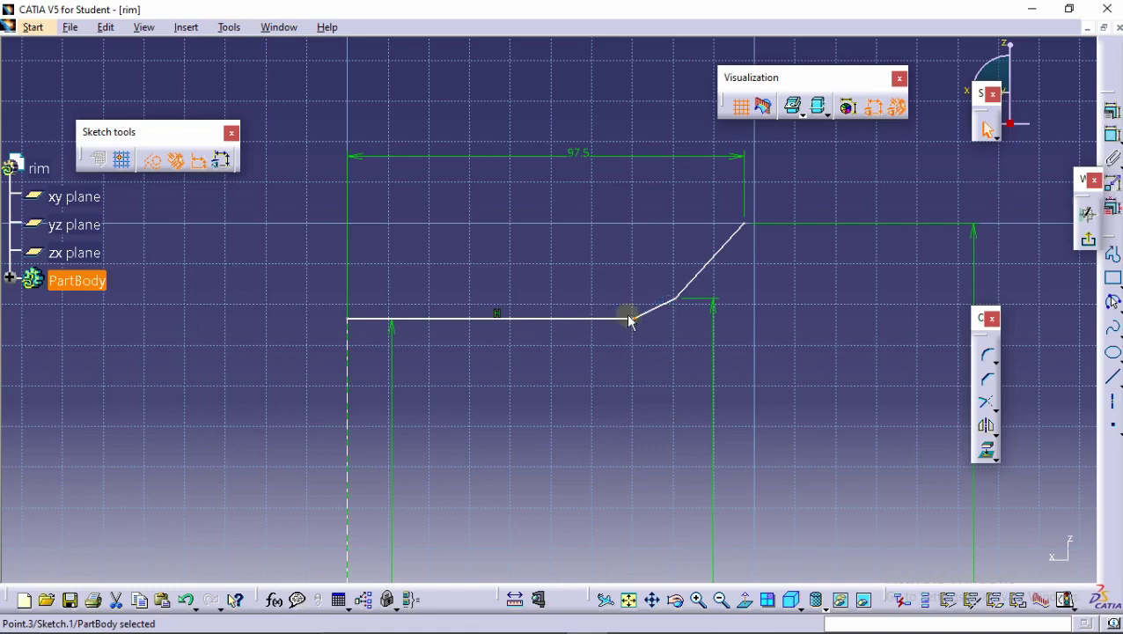
pyautogui.moveTo(631, 321); pyautogui.dragTo(531, 194, button='middle')
pyautogui.click(1085, 251)
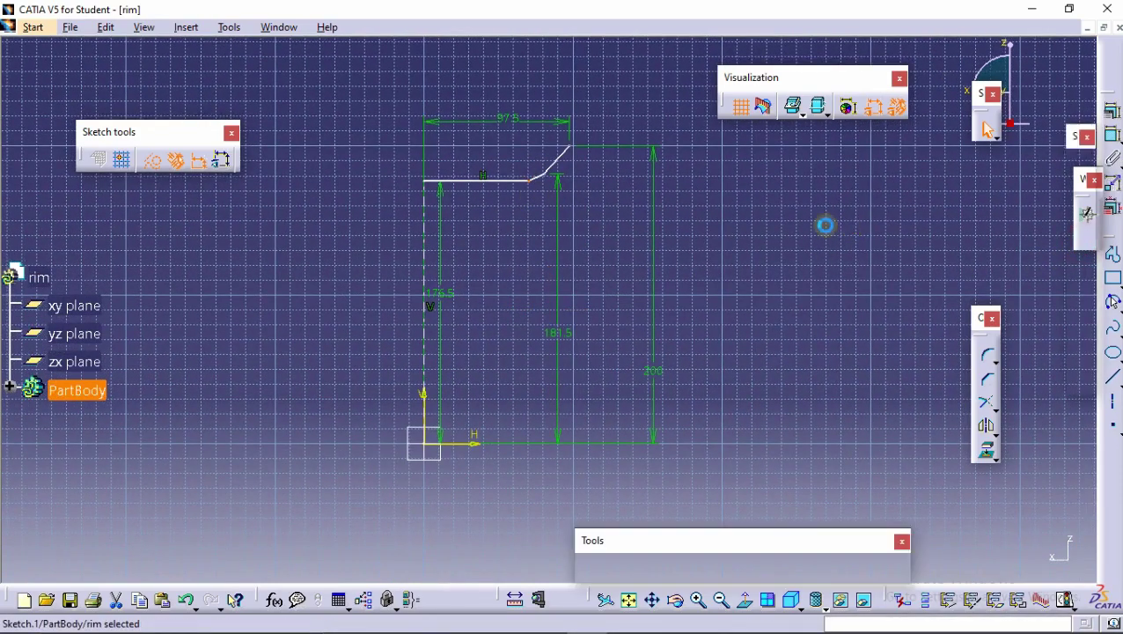
# Start a Shaft of the profile using the horizontal sketch direction as the axis.
pyautogui.moveTo(661, 204)
pyautogui.mouseDown(button='middle')
pyautogui.moveTo(604, 283)
pyautogui.moveTo(604, 346)
pyautogui.moveTo(494, 165)
pyautogui.moveTo(627, 389)
pyautogui.mouseUp(button='middle')
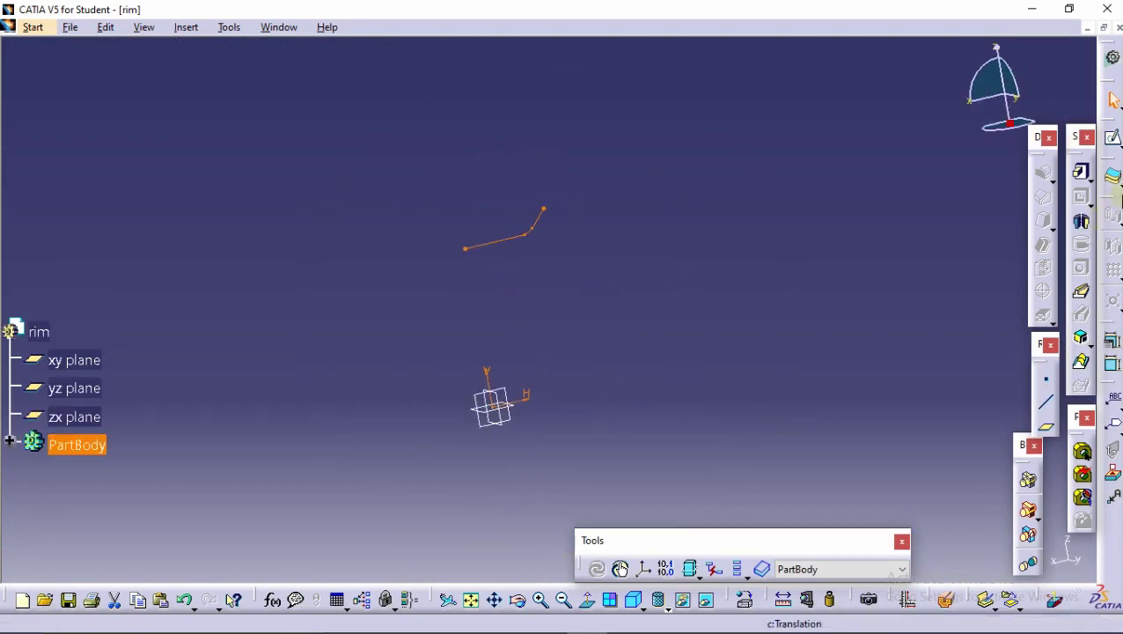
pyautogui.click(1083, 223)
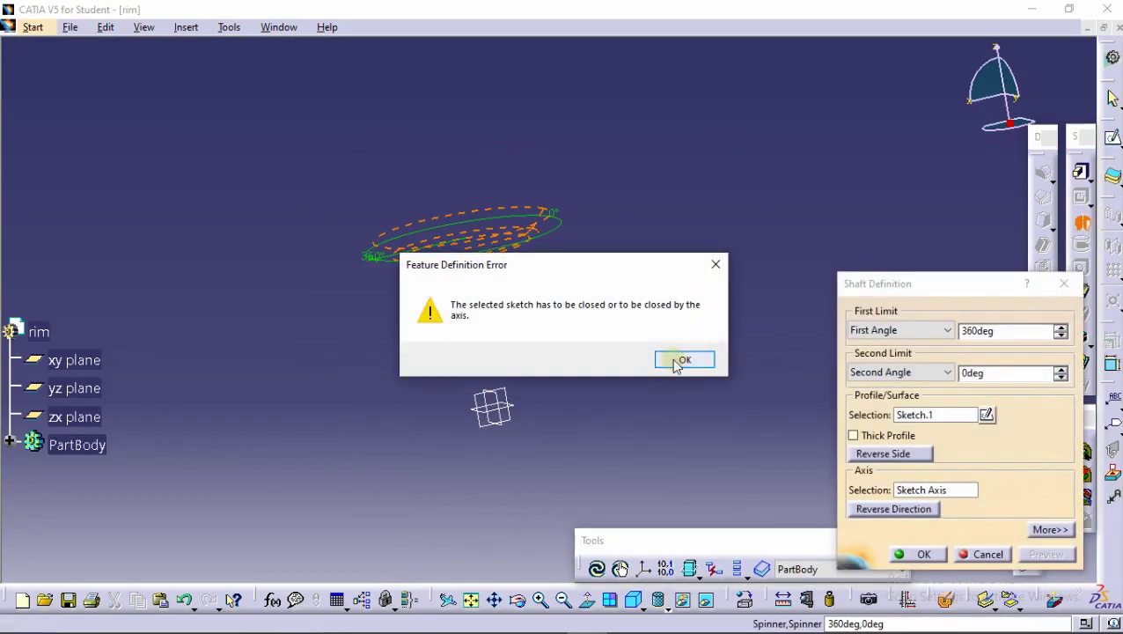
pyautogui.click(677, 361)
pyautogui.click(907, 489)
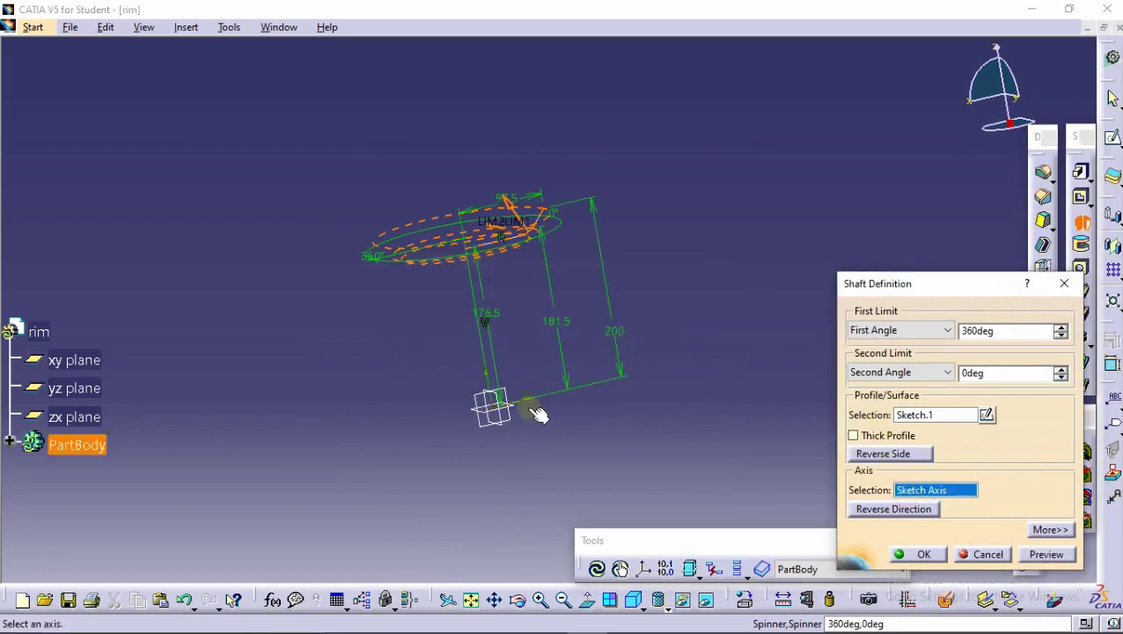
pyautogui.click(528, 401)
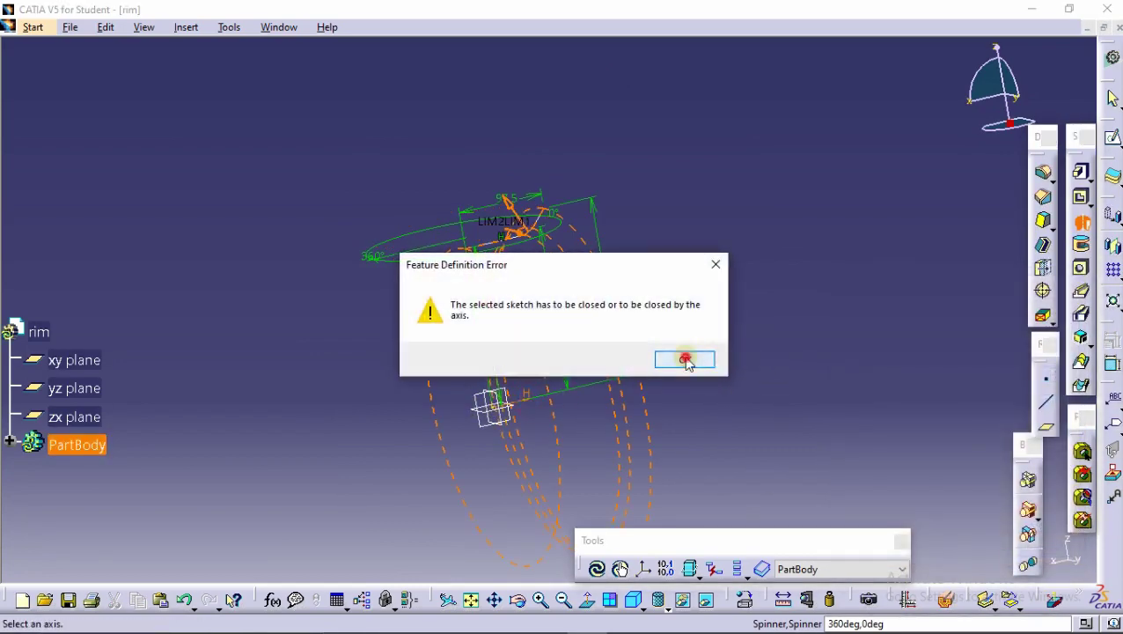
pyautogui.click(685, 359)
# Make the shaft a thick profile with 3 mm thickness and create Shaft.1.
pyautogui.click(1052, 530)
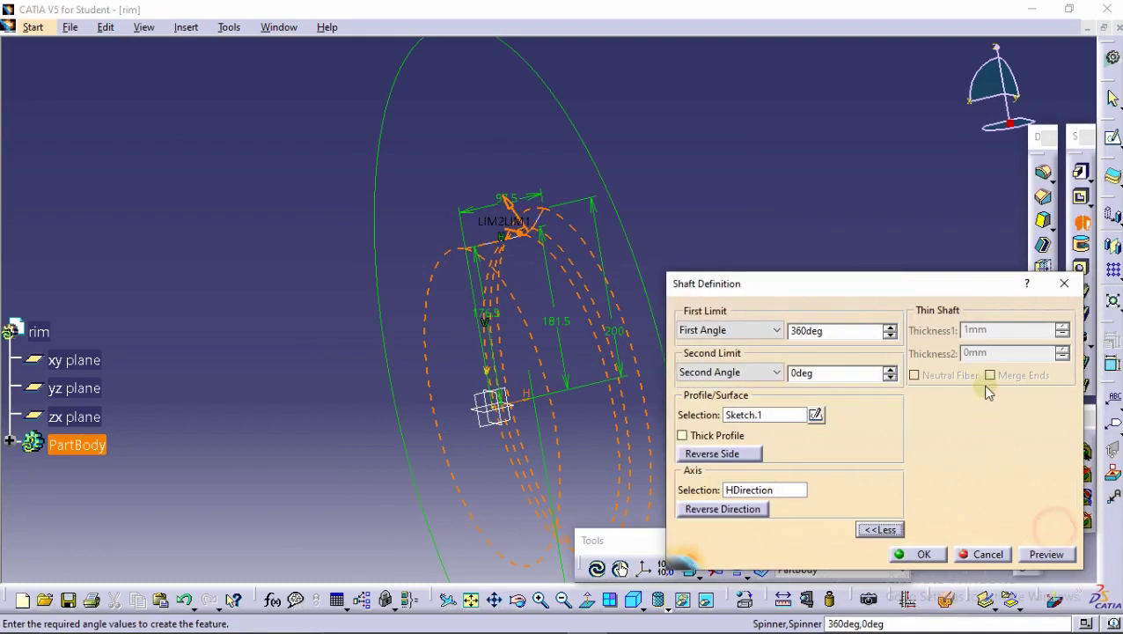
pyautogui.click(704, 438)
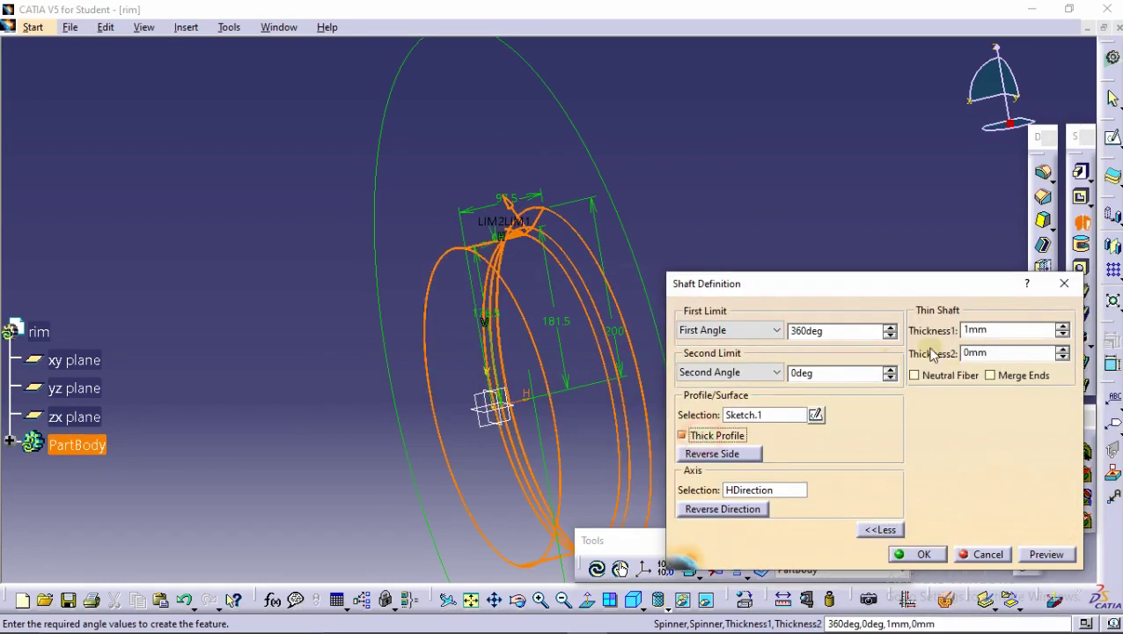
pyautogui.doubleClick(1003, 330)
pyautogui.write('3')
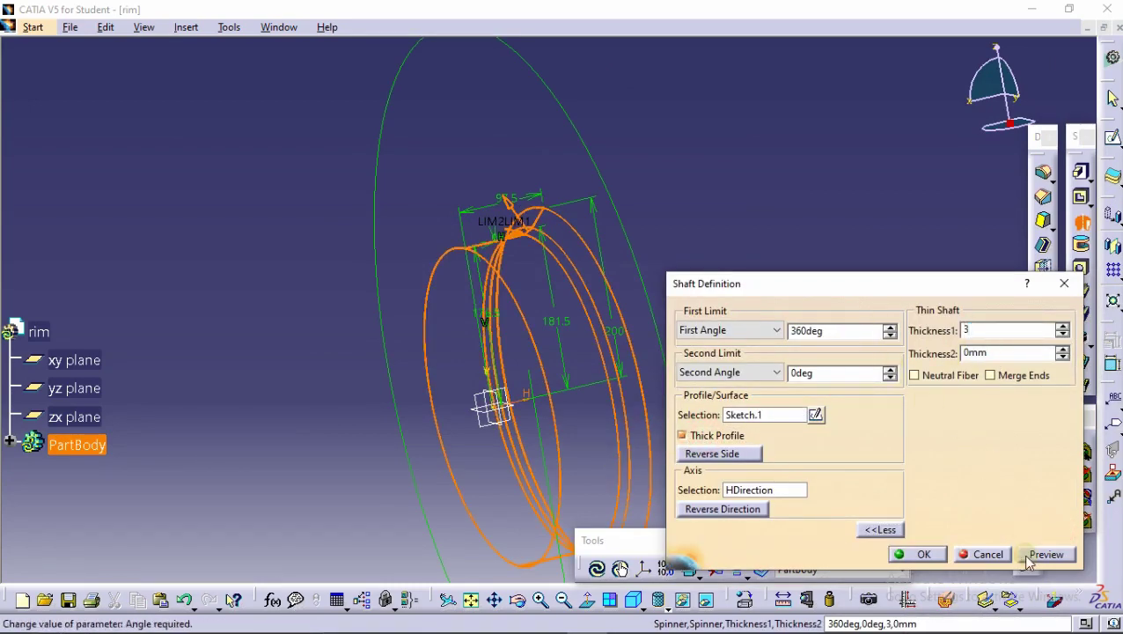
pyautogui.click(1045, 553)
pyautogui.click(921, 556)
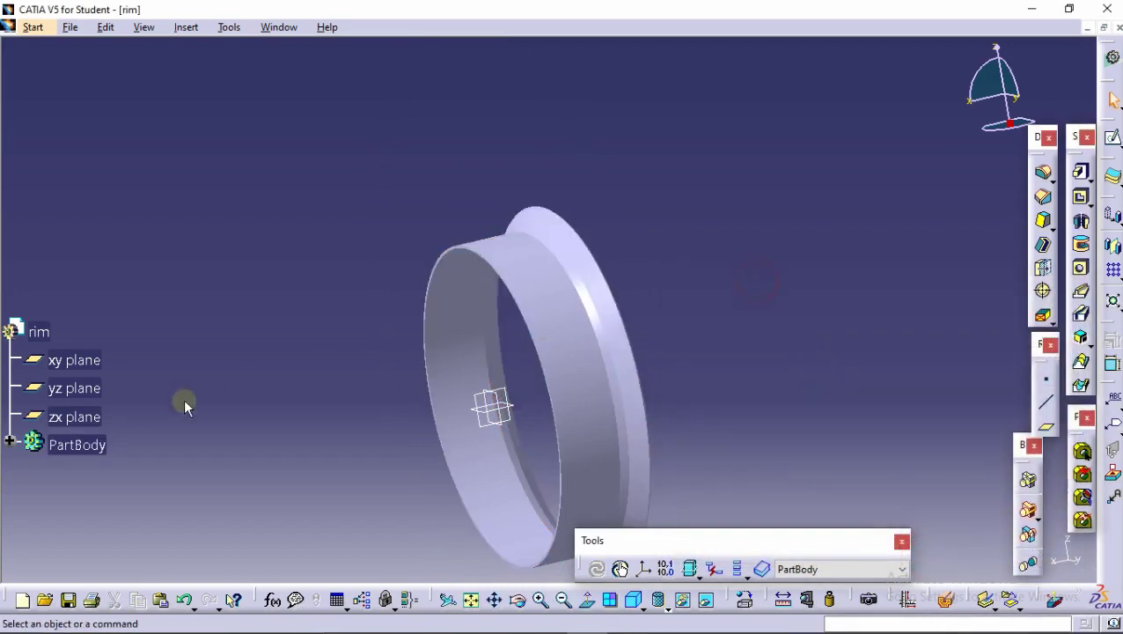
pyautogui.click(9, 440)
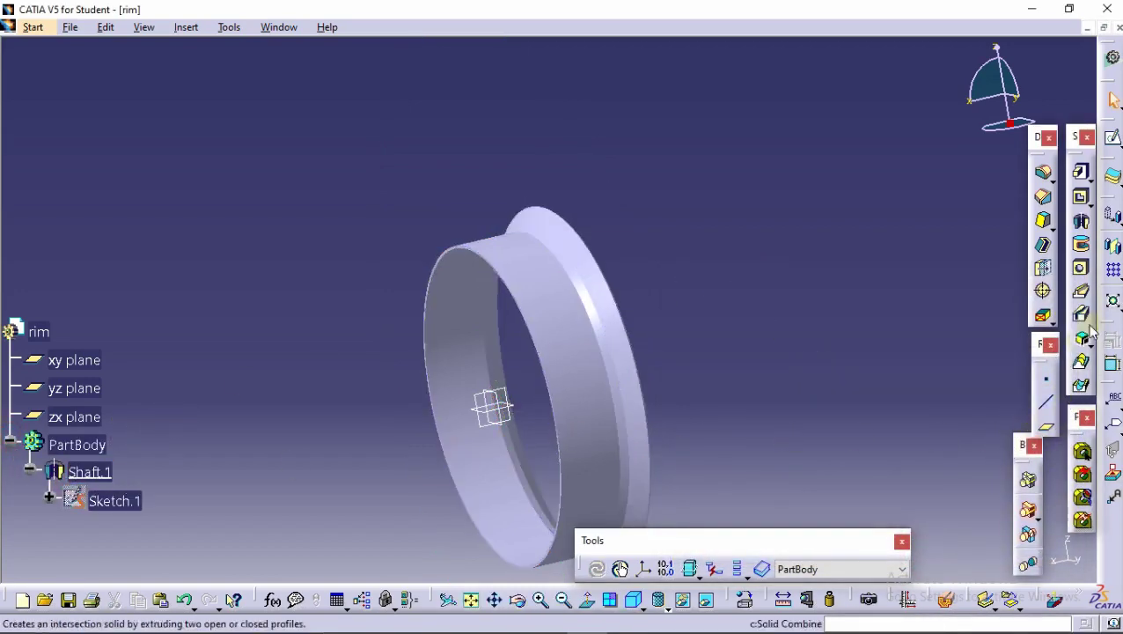
# Mirror the rim solid across the yz plane into Mirror.1 and inspect it.
pyautogui.click(1112, 245)
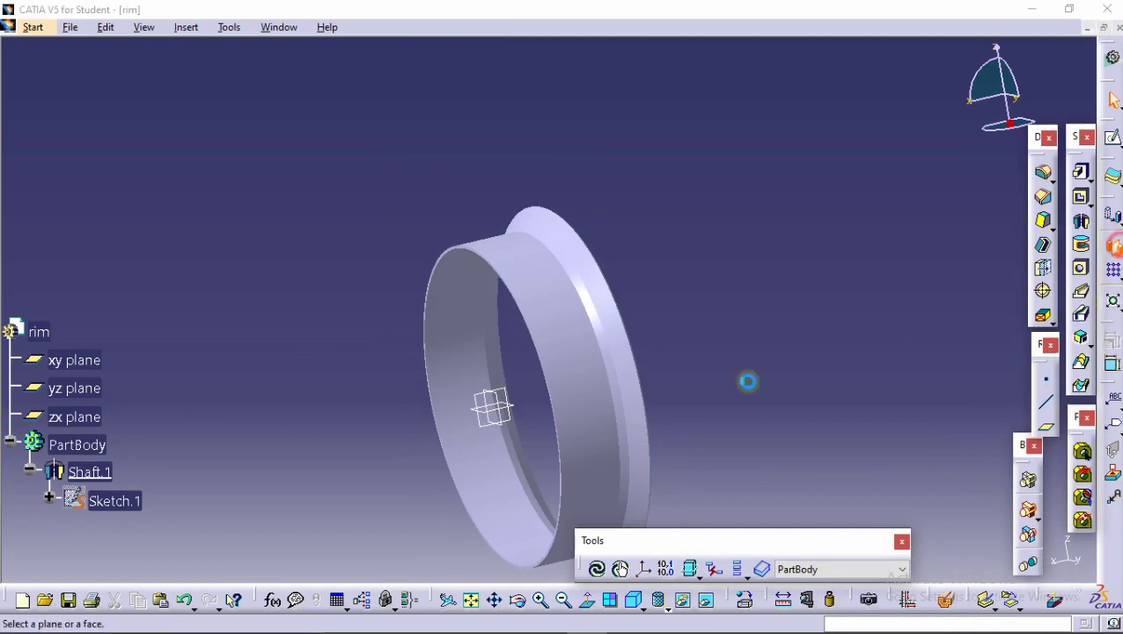
pyautogui.click(498, 404)
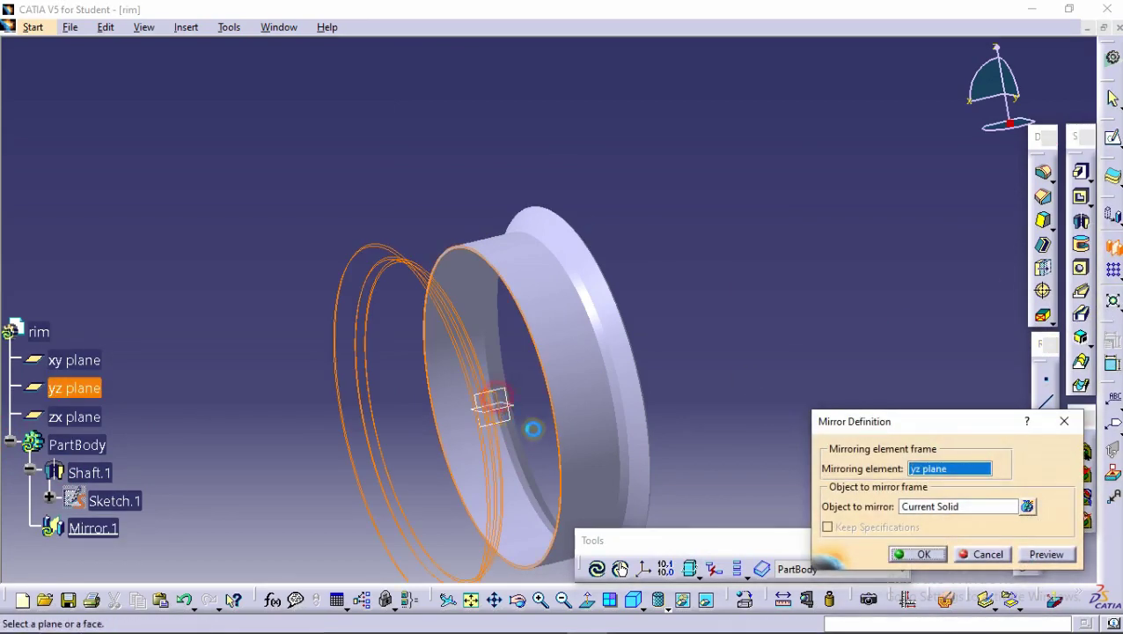
pyautogui.click(920, 555)
pyautogui.moveTo(692, 311)
pyautogui.mouseDown(button='middle')
pyautogui.moveTo(467, 476)
pyautogui.moveTo(521, 476)
pyautogui.moveTo(520, 388)
pyautogui.mouseUp(button='middle')
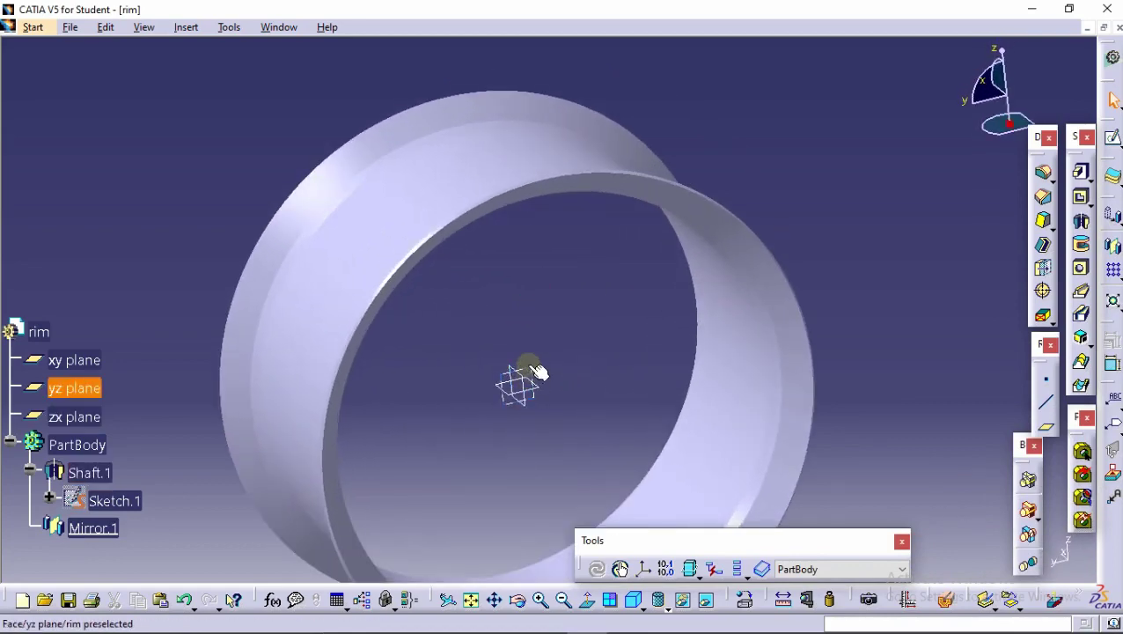
pyautogui.click(532, 374)
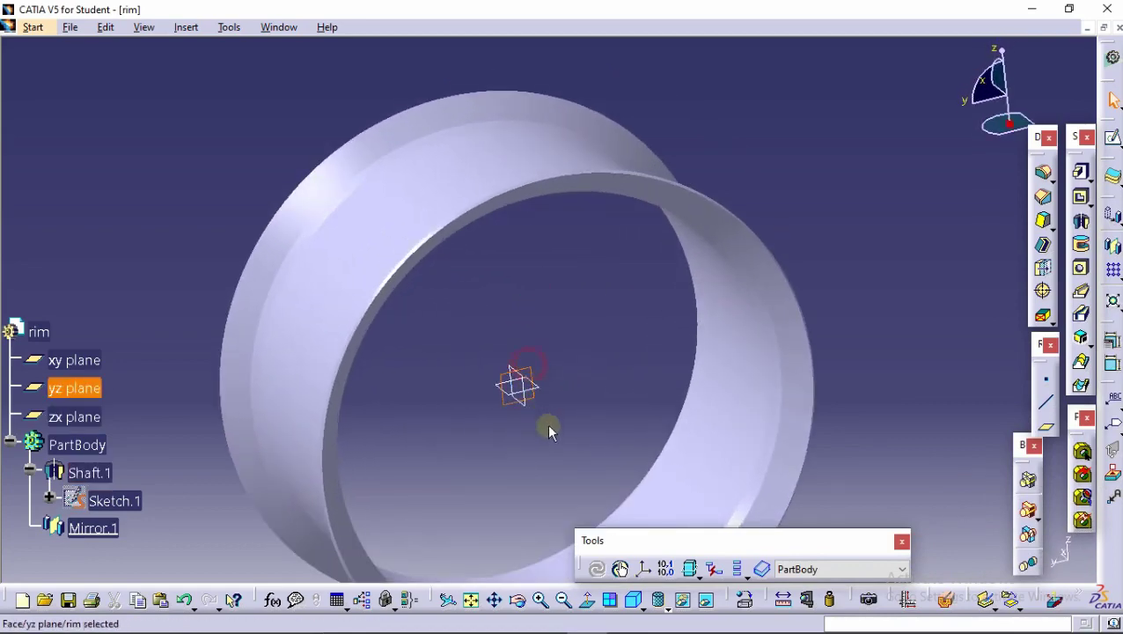
pyautogui.click(511, 355)
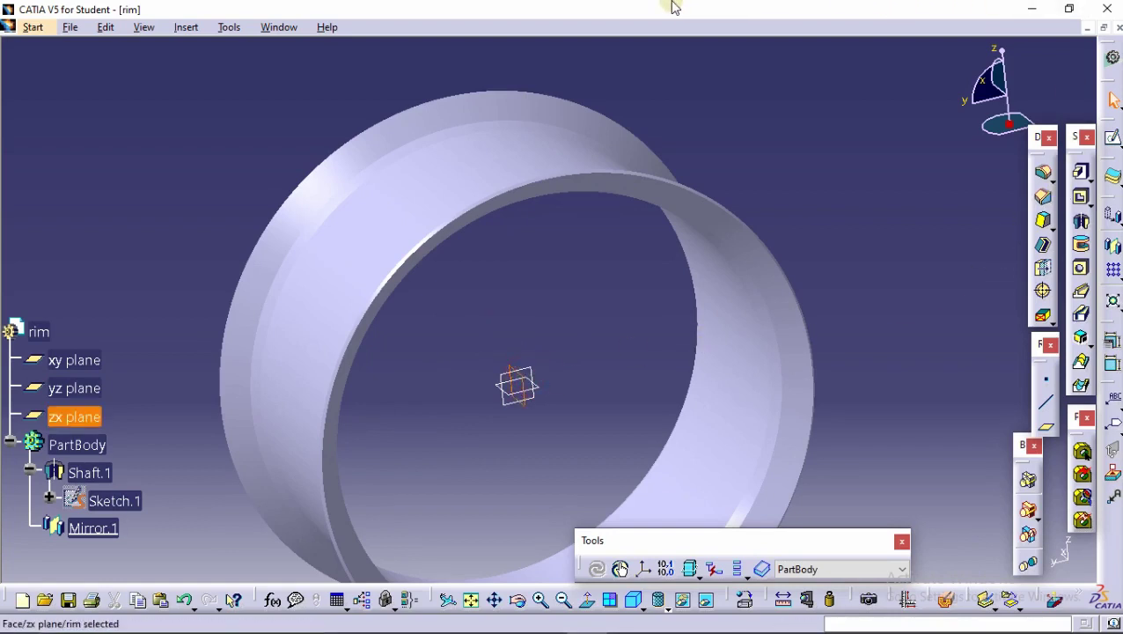
# Open a new sketch on the zx plane with the part cut at the sketch plane.
pyautogui.click(1115, 141)
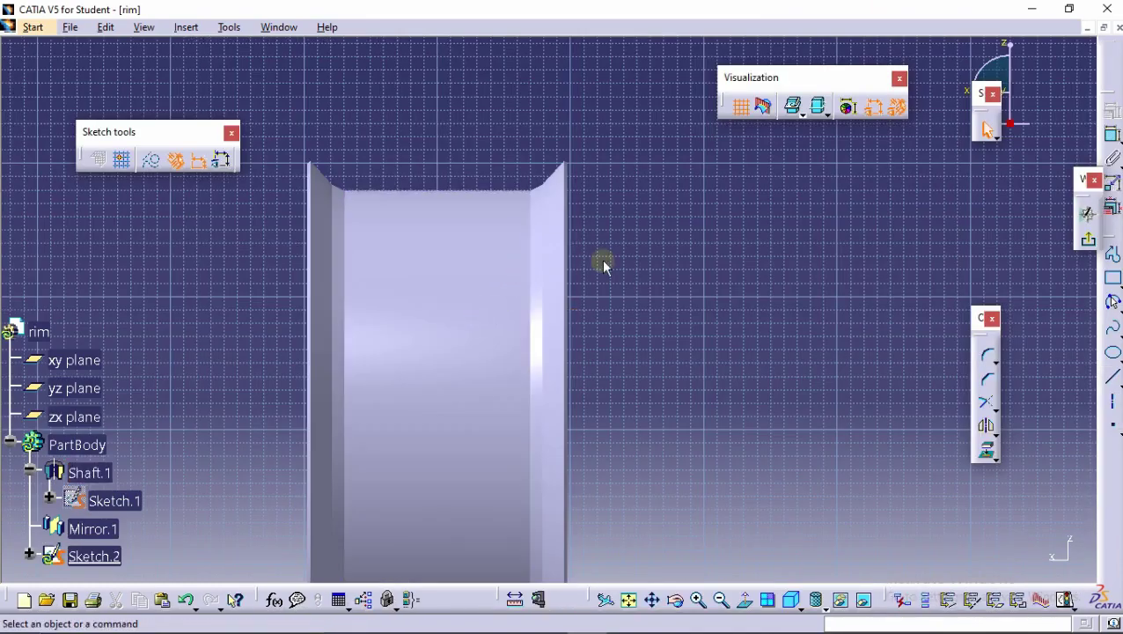
pyautogui.moveTo(604, 264); pyautogui.dragTo(613, 164, button='middle')
pyautogui.click(777, 106)
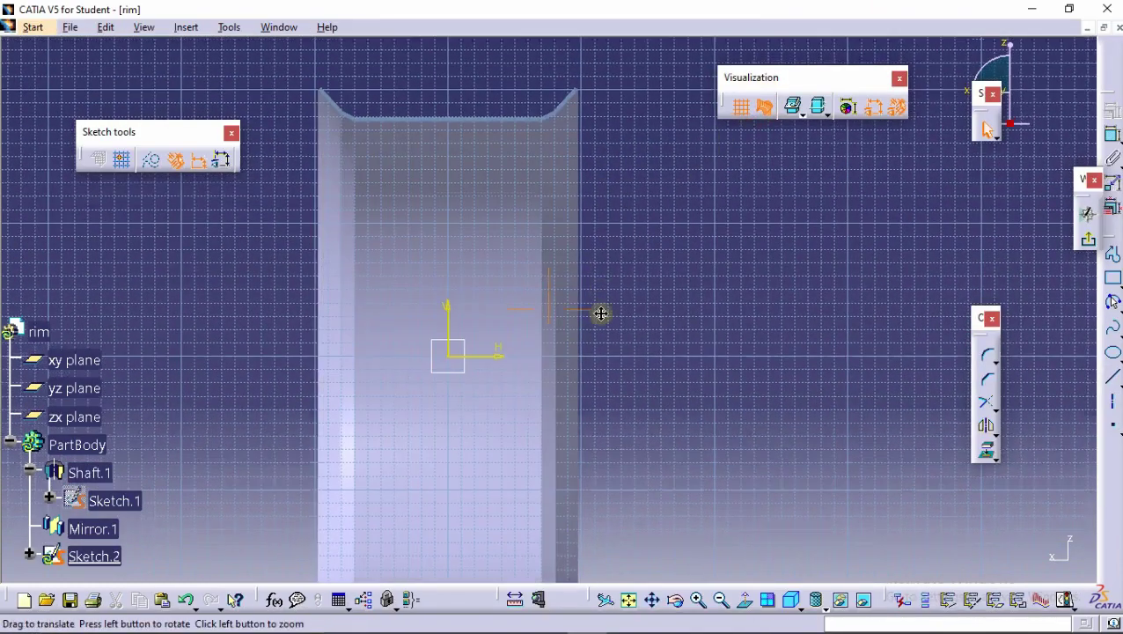
pyautogui.moveTo(601, 314)
pyautogui.mouseDown(button='middle')
pyautogui.moveTo(597, 255)
pyautogui.moveTo(599, 374)
pyautogui.mouseUp(button='middle')
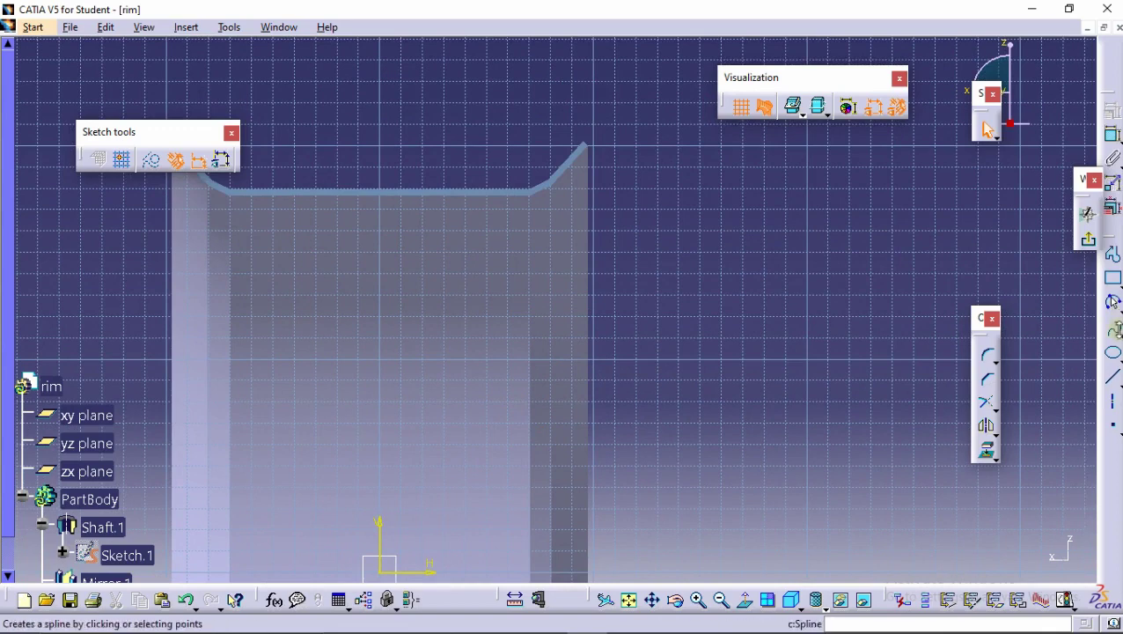
# Draw the first spline down from the rim profile's top corner.
pyautogui.click(1114, 327)
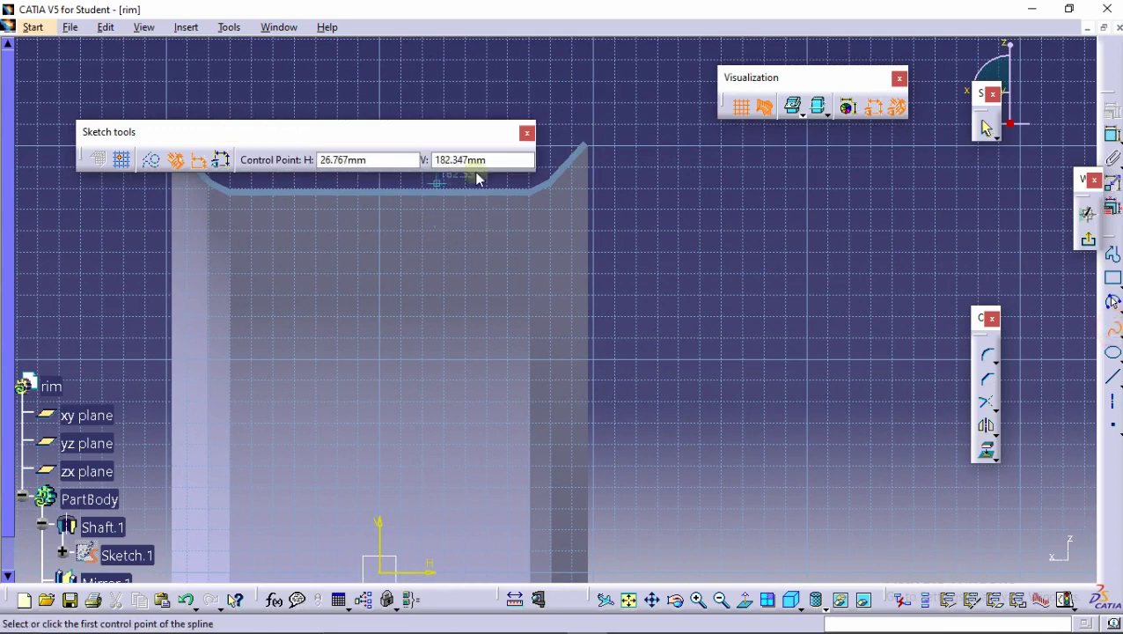
pyautogui.click(583, 154)
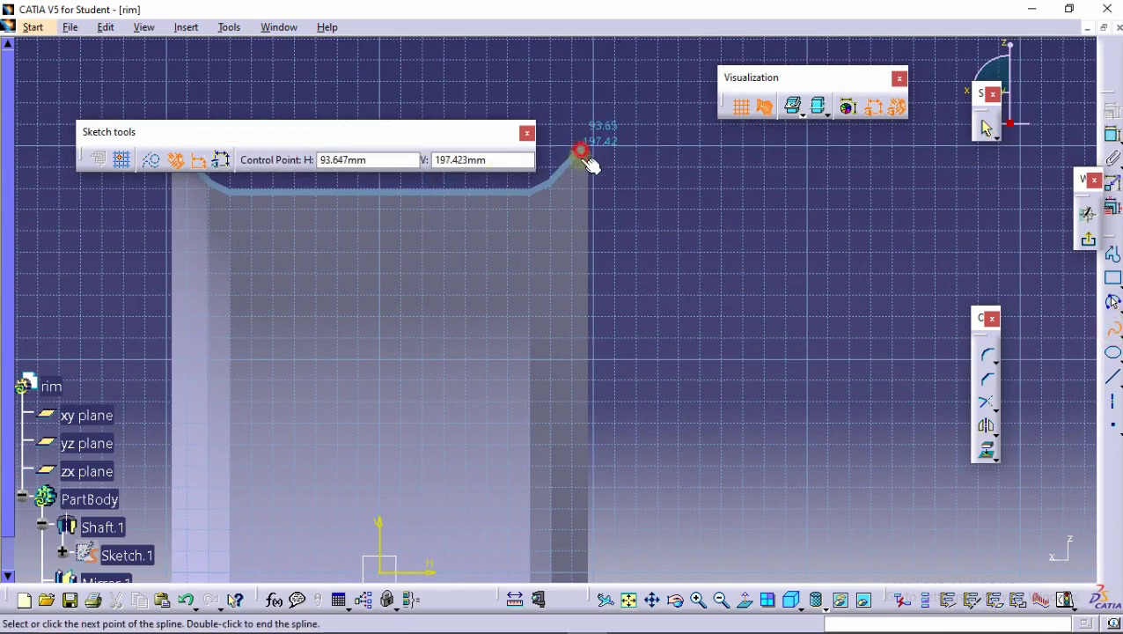
pyautogui.click(608, 318)
pyautogui.moveTo(630, 317)
pyautogui.mouseDown(button='middle')
pyautogui.moveTo(594, 272)
pyautogui.moveTo(594, 152)
pyautogui.mouseUp(button='middle')
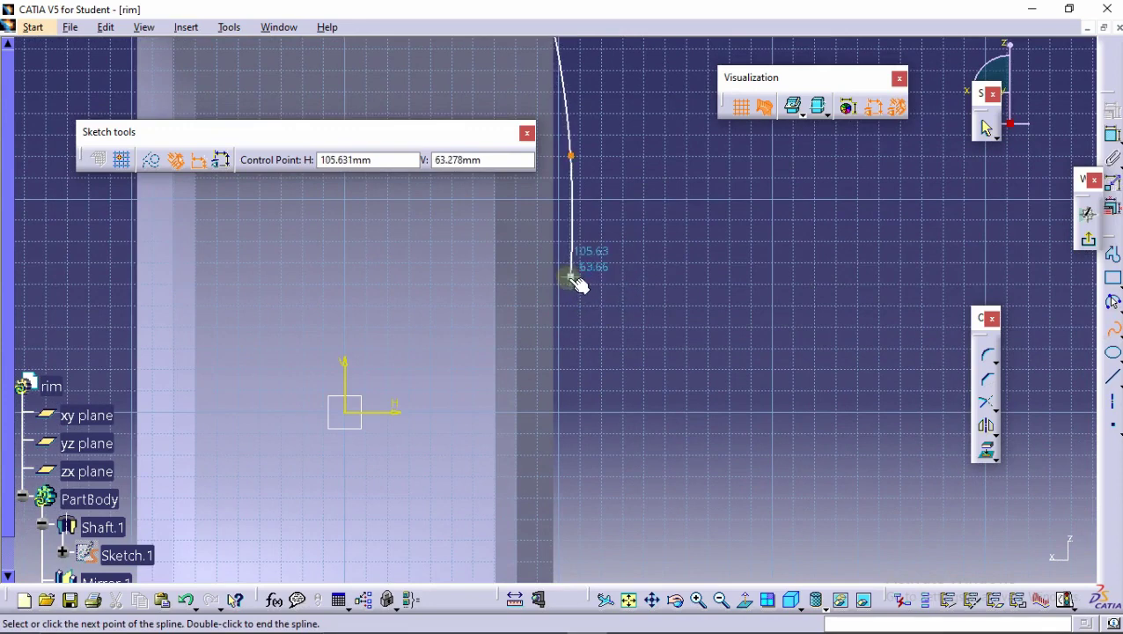
pyautogui.click(571, 277)
pyautogui.click(533, 411)
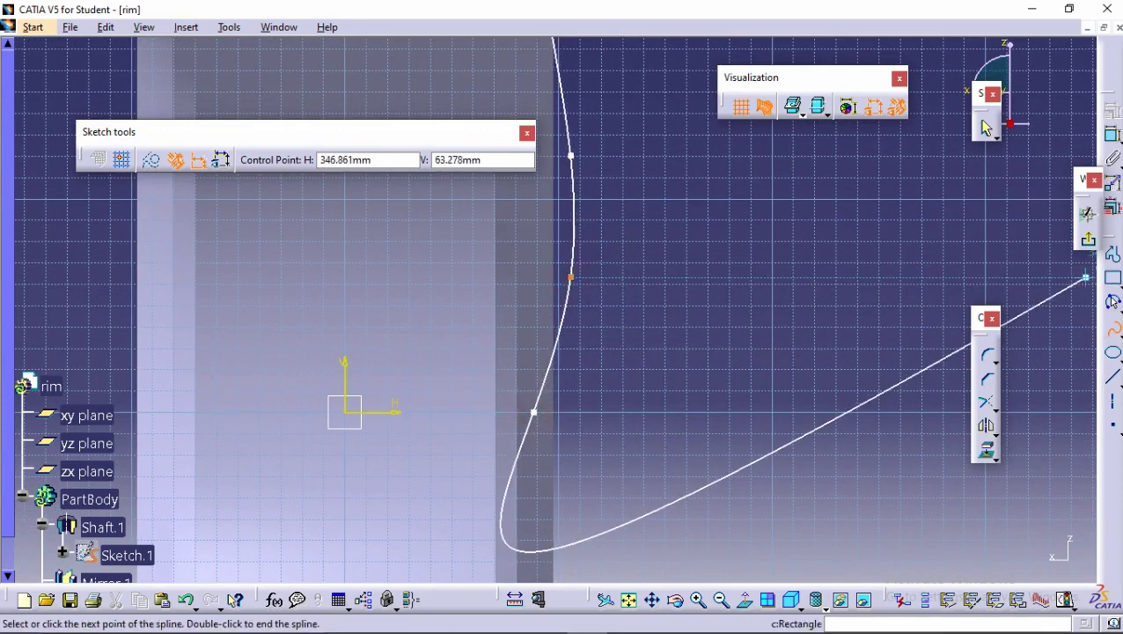
pyautogui.click(1112, 333)
pyautogui.moveTo(592, 218); pyautogui.dragTo(644, 371, button='middle')
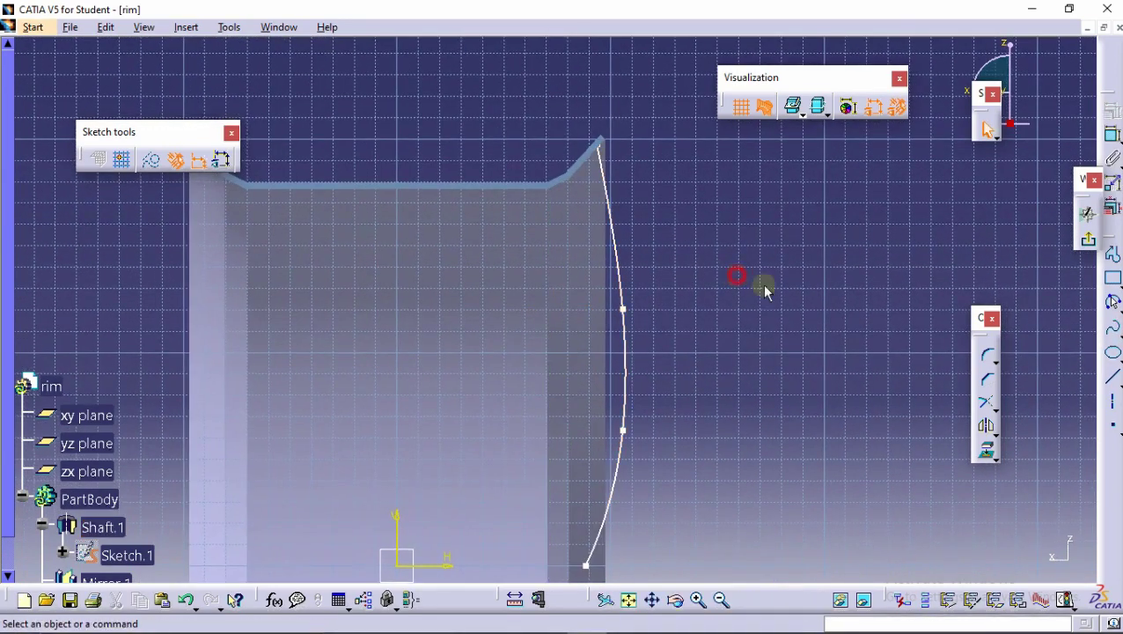
# Draw a second, inner spline from the top corner down to the horizontal axis.
pyautogui.click(1114, 326)
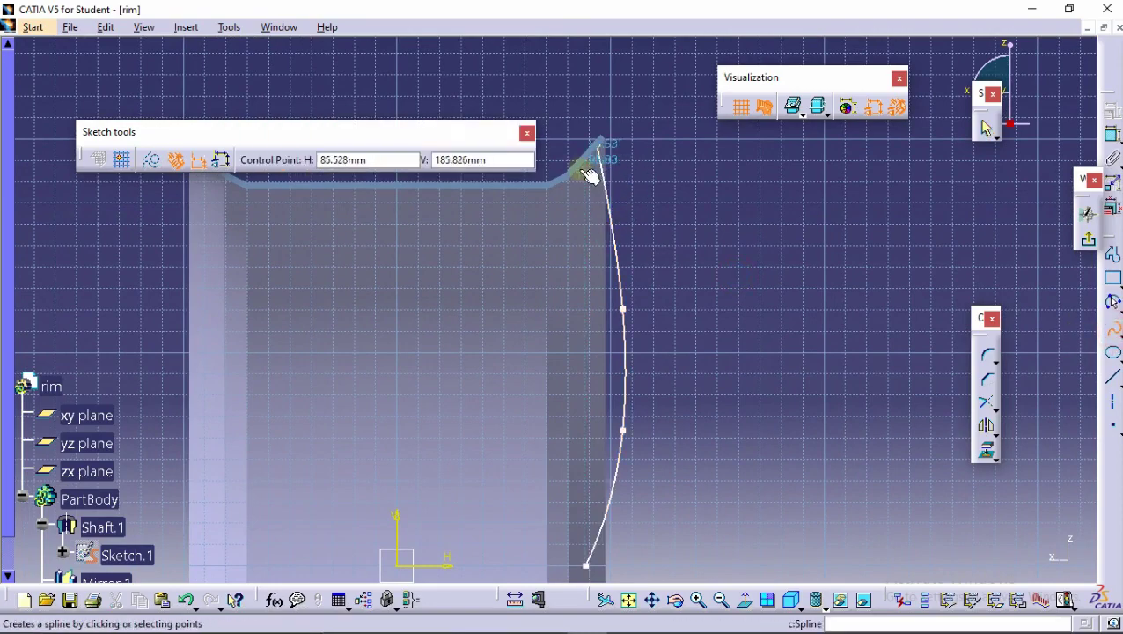
pyautogui.moveTo(582, 176); pyautogui.dragTo(590, 132, button='middle')
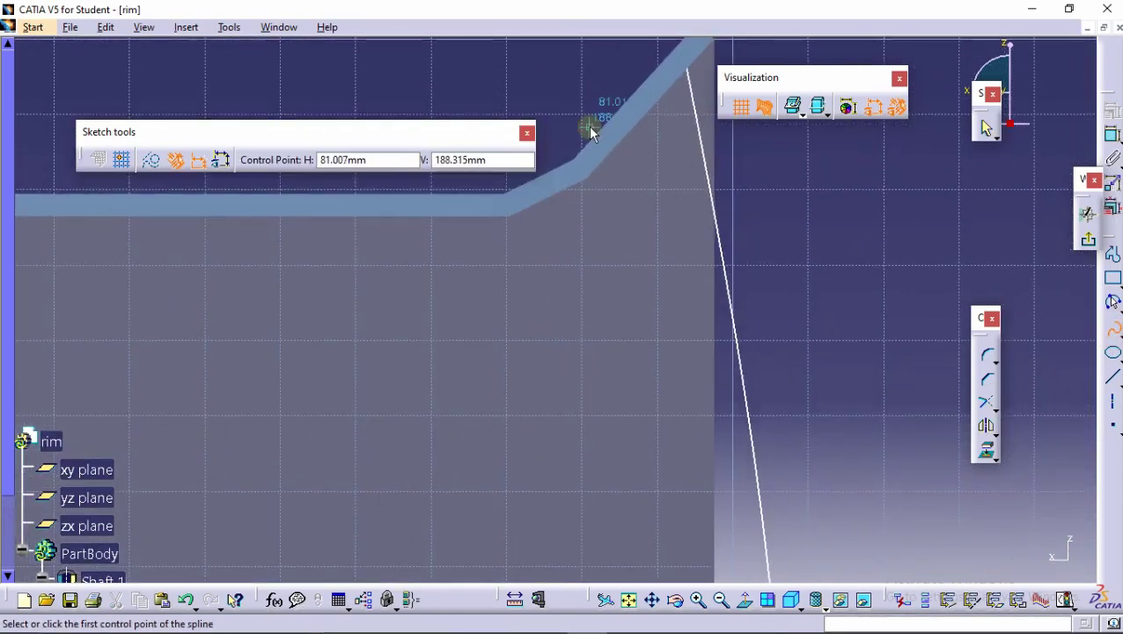
pyautogui.click(608, 156)
pyautogui.moveTo(595, 243); pyautogui.dragTo(615, 408, button='middle')
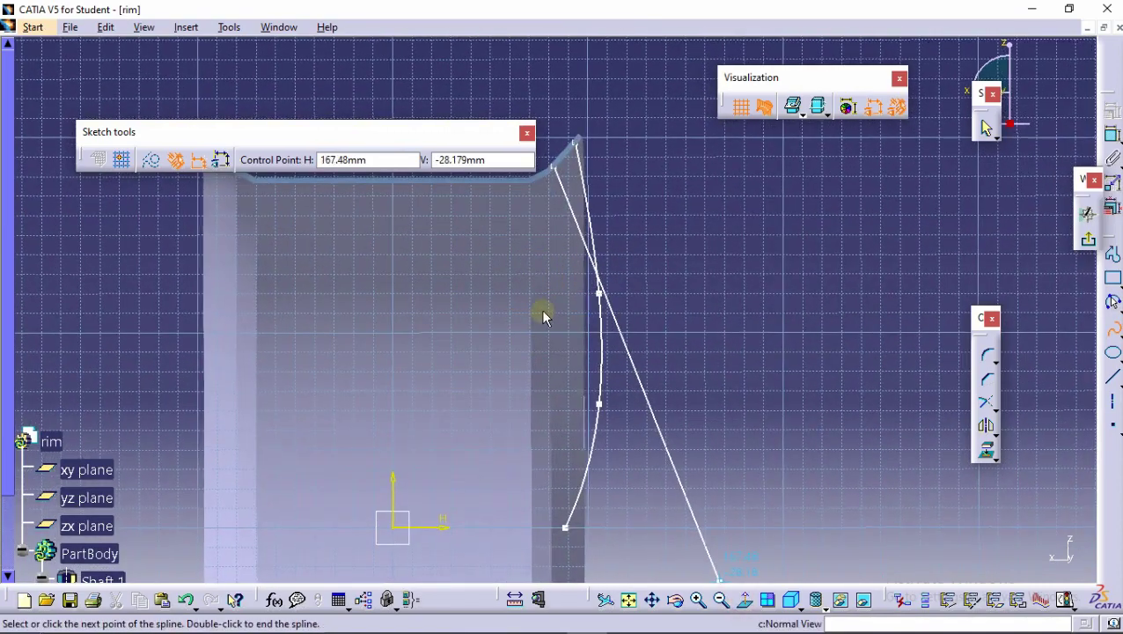
pyautogui.click(556, 309)
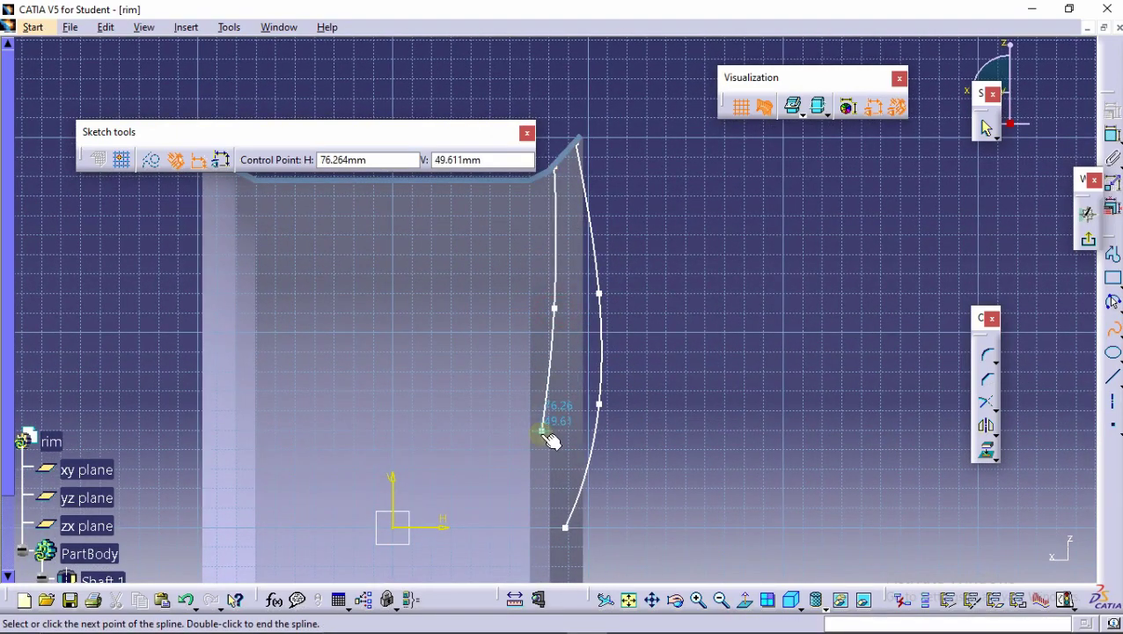
pyautogui.click(542, 432)
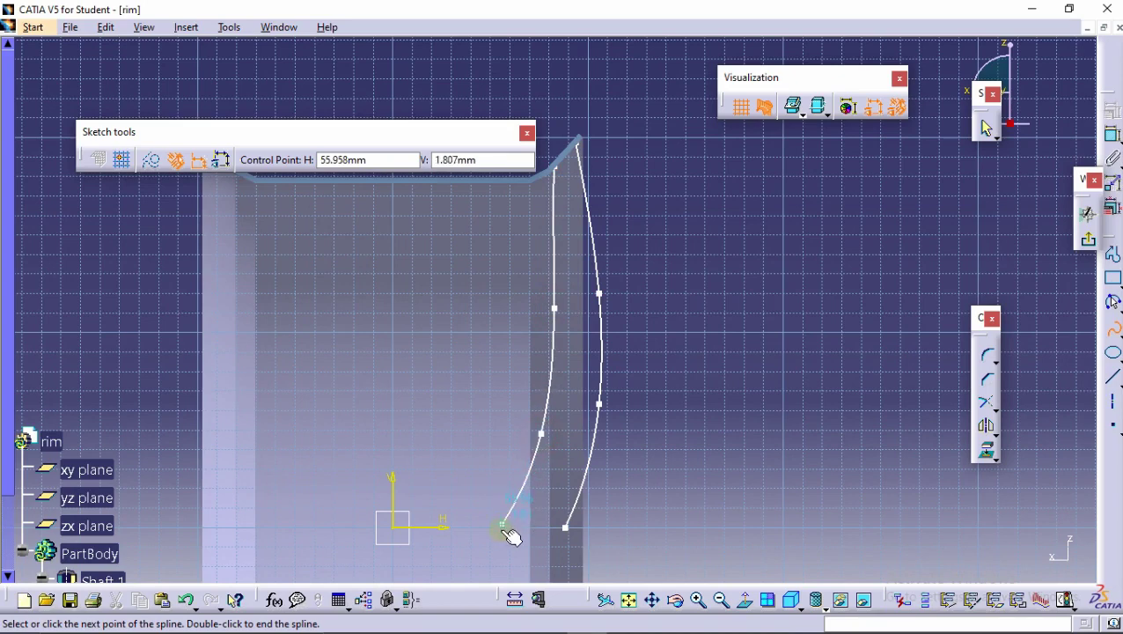
pyautogui.click(504, 524)
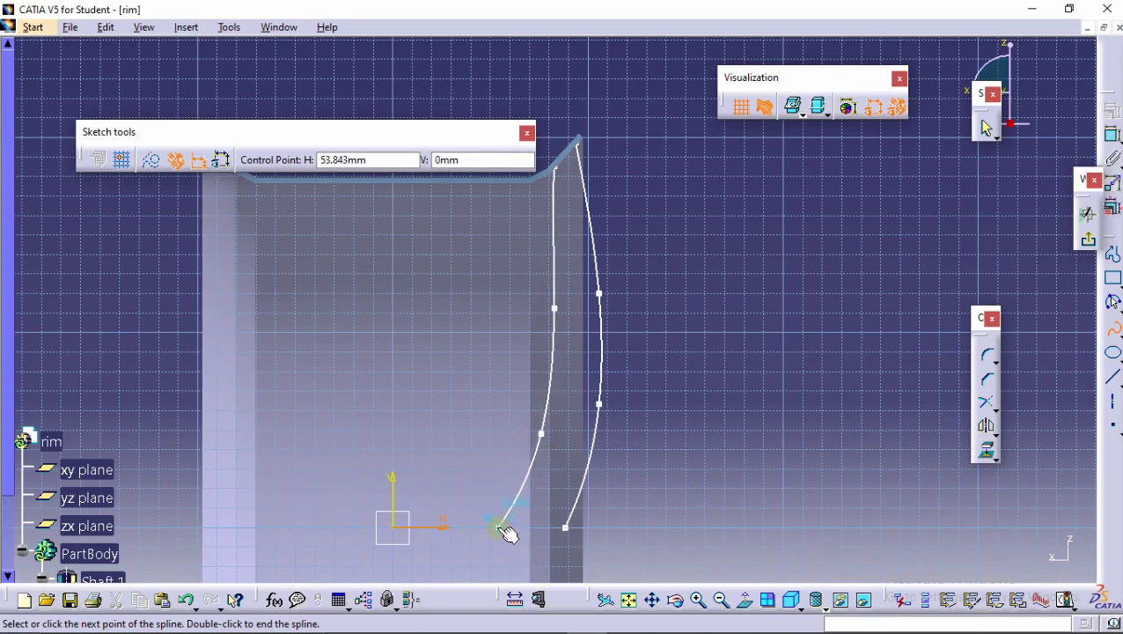
pyautogui.click(498, 528)
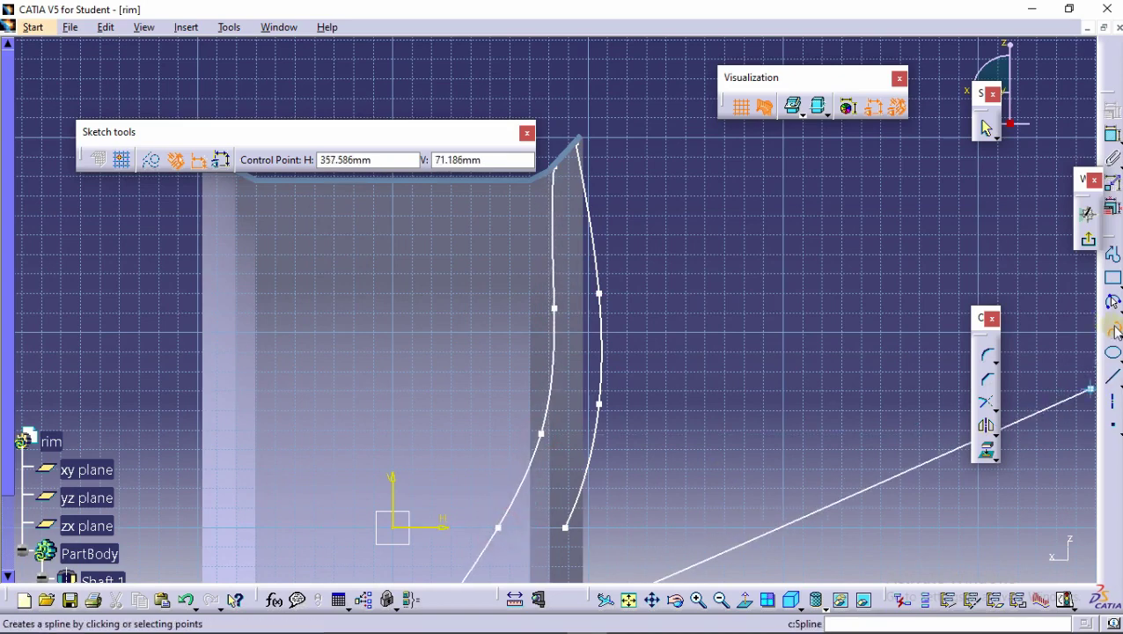
pyautogui.click(1114, 330)
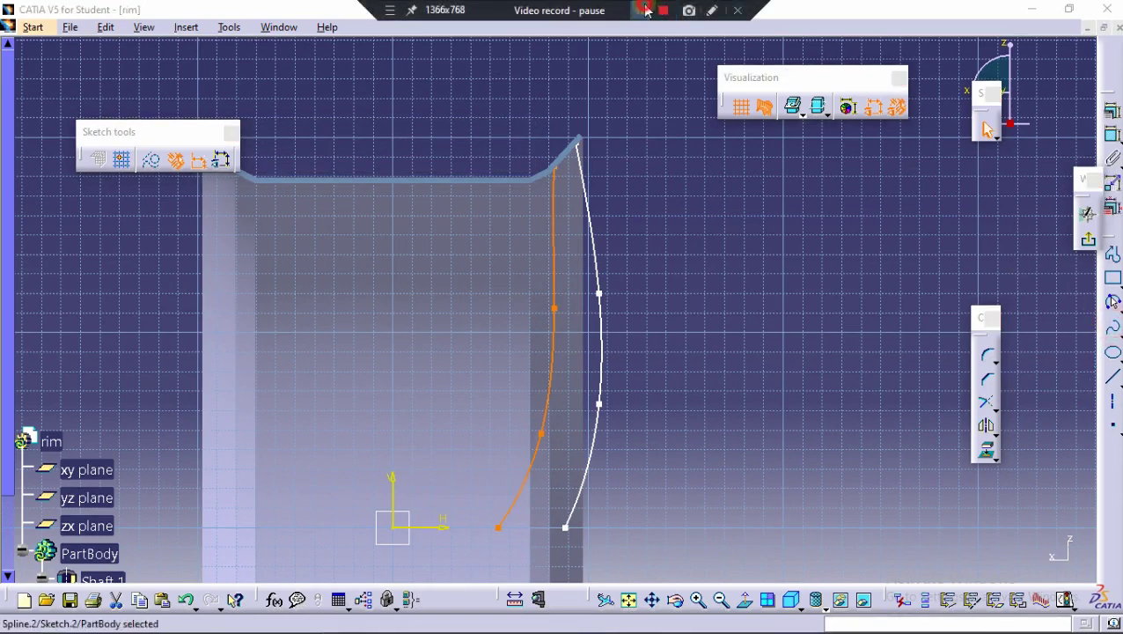
# Dimension the inner spline's middle point horizontally from the vertical axis.
pyautogui.click(1053, 231)
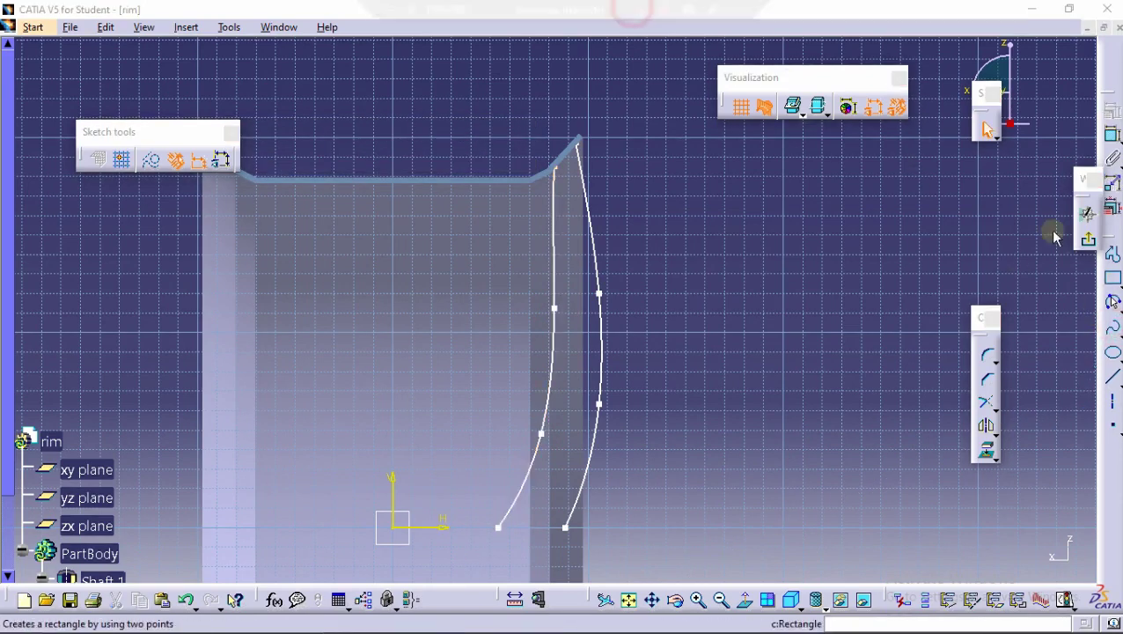
pyautogui.click(555, 308)
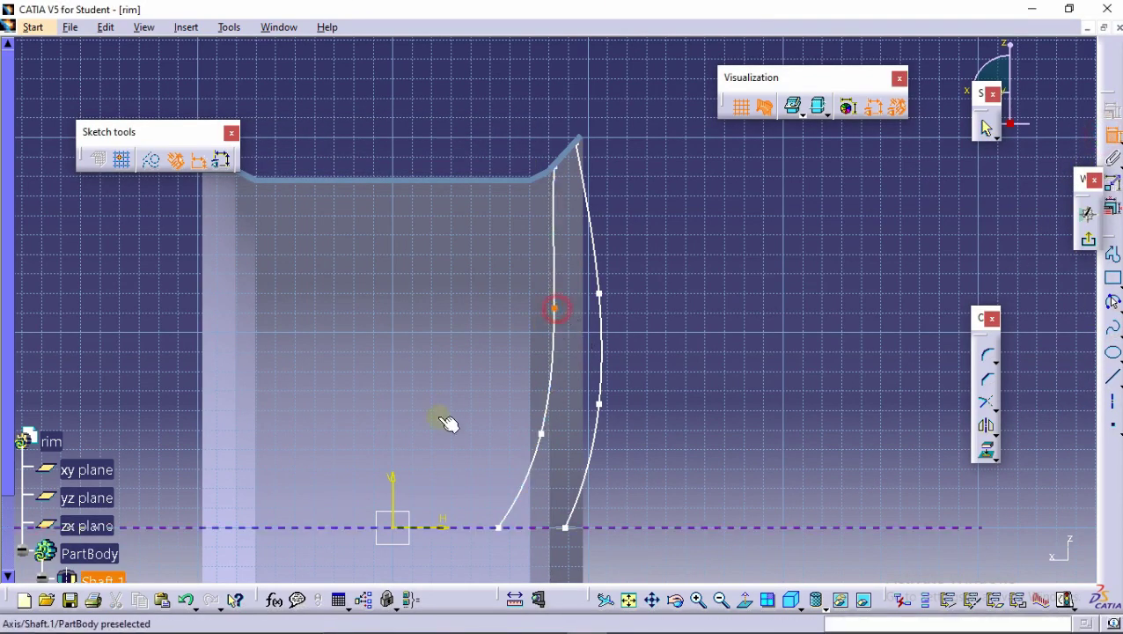
pyautogui.click(392, 482)
# Dimension the spline middle control points 95 and 115 mm from the vertical axis.
pyautogui.click(464, 309)
pyautogui.doubleClick(455, 307)
pyautogui.write('95')
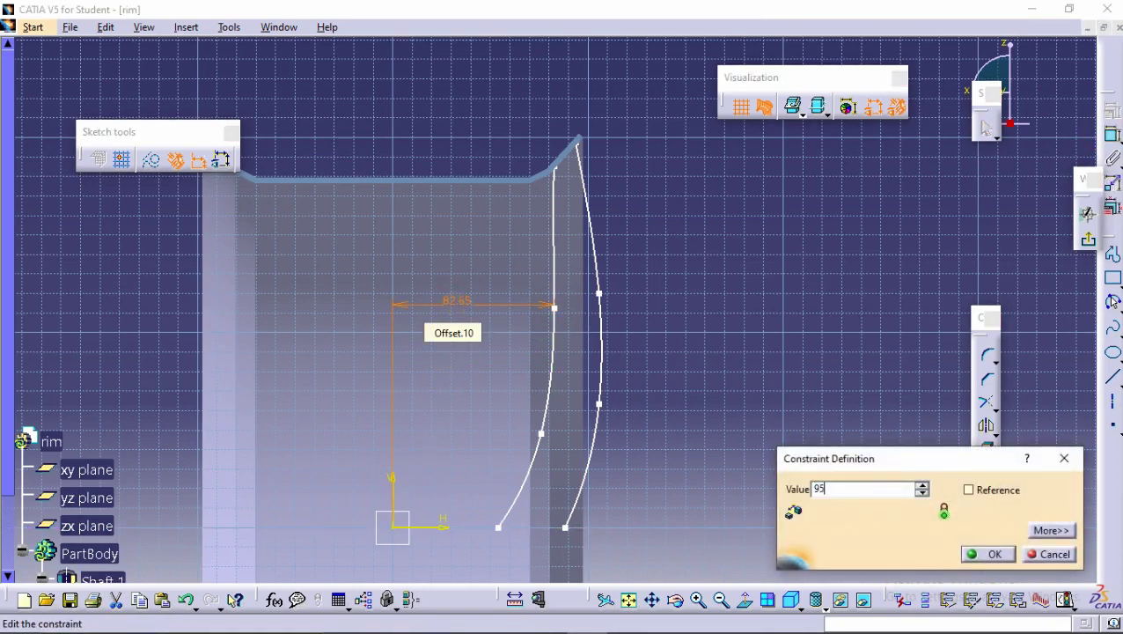
pyautogui.press('Return')
pyautogui.click(1112, 138)
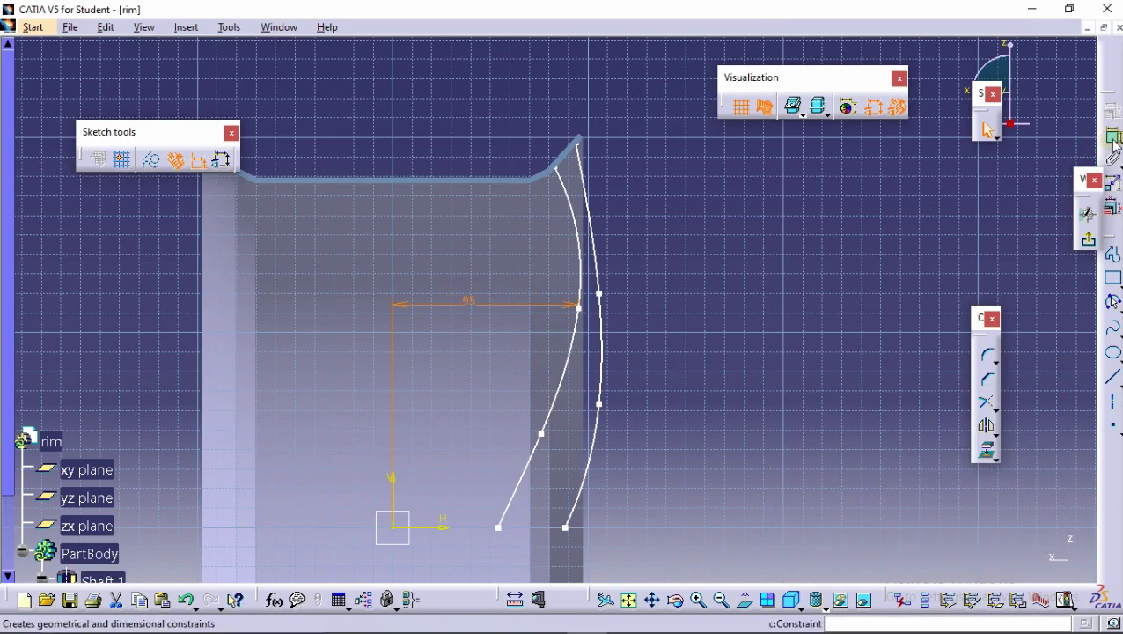
pyautogui.click(599, 294)
pyautogui.click(391, 490)
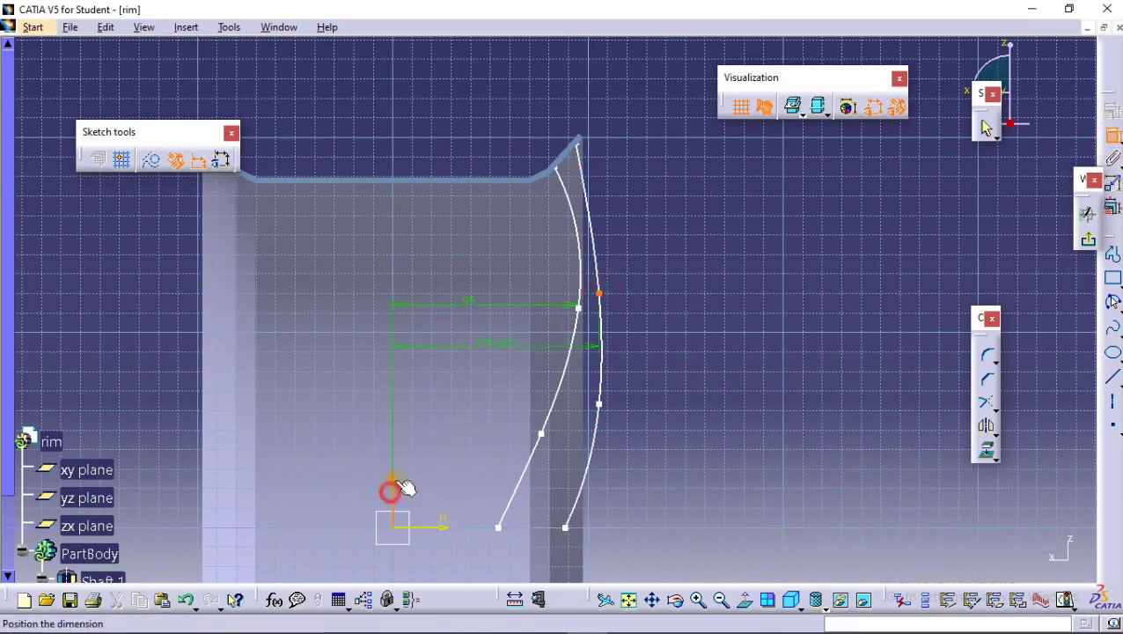
pyautogui.click(683, 304)
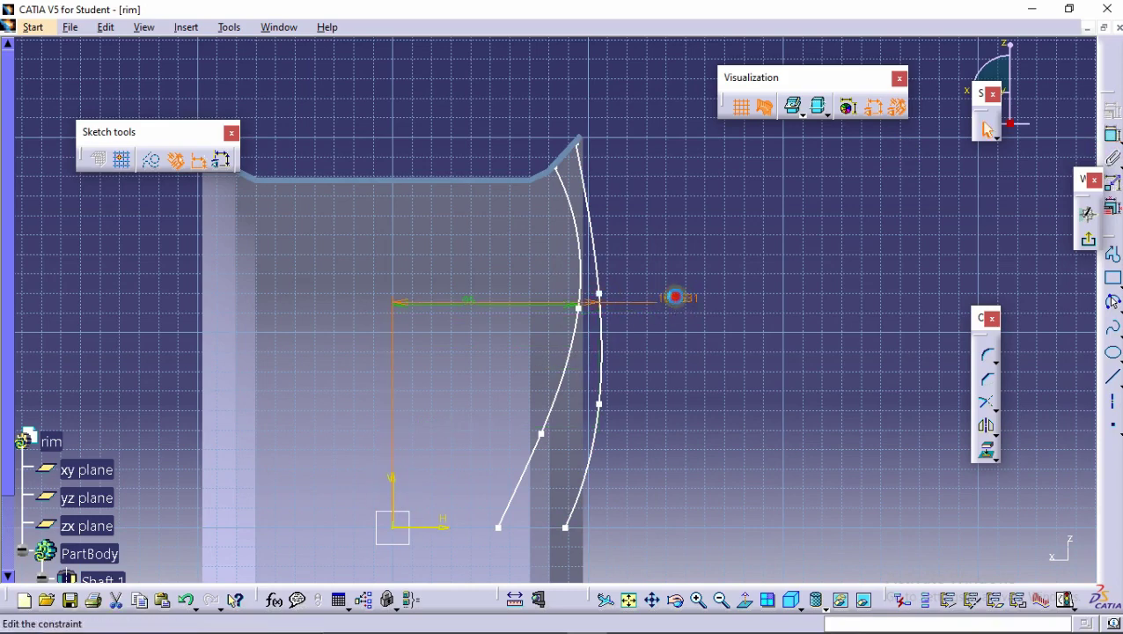
pyautogui.doubleClick(675, 301)
pyautogui.write('5mm')
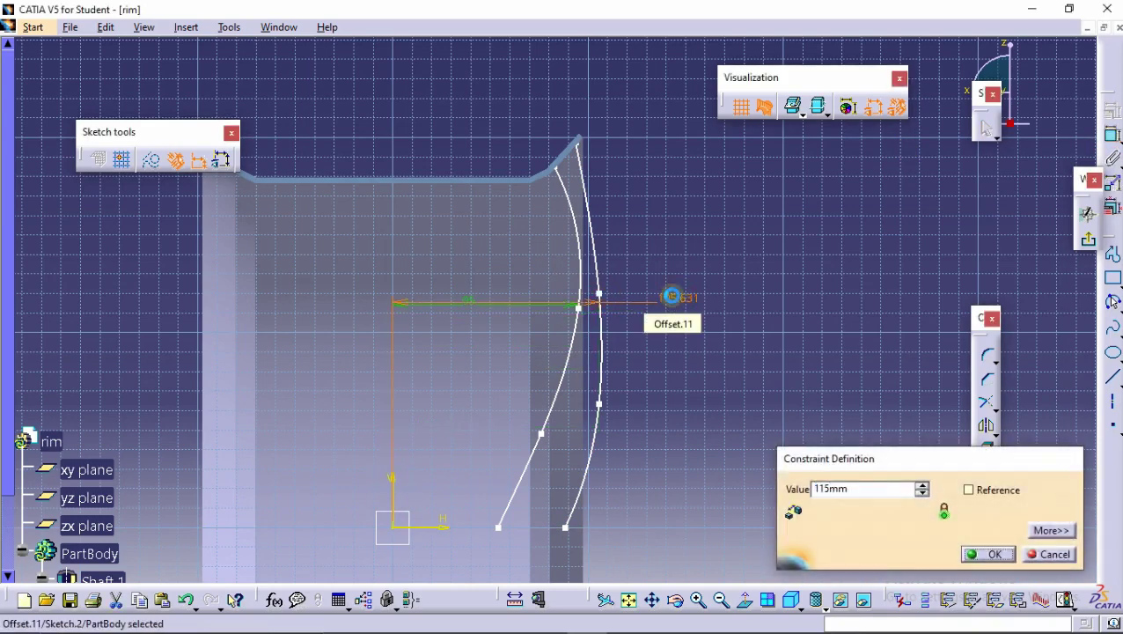
pyautogui.press('Return')
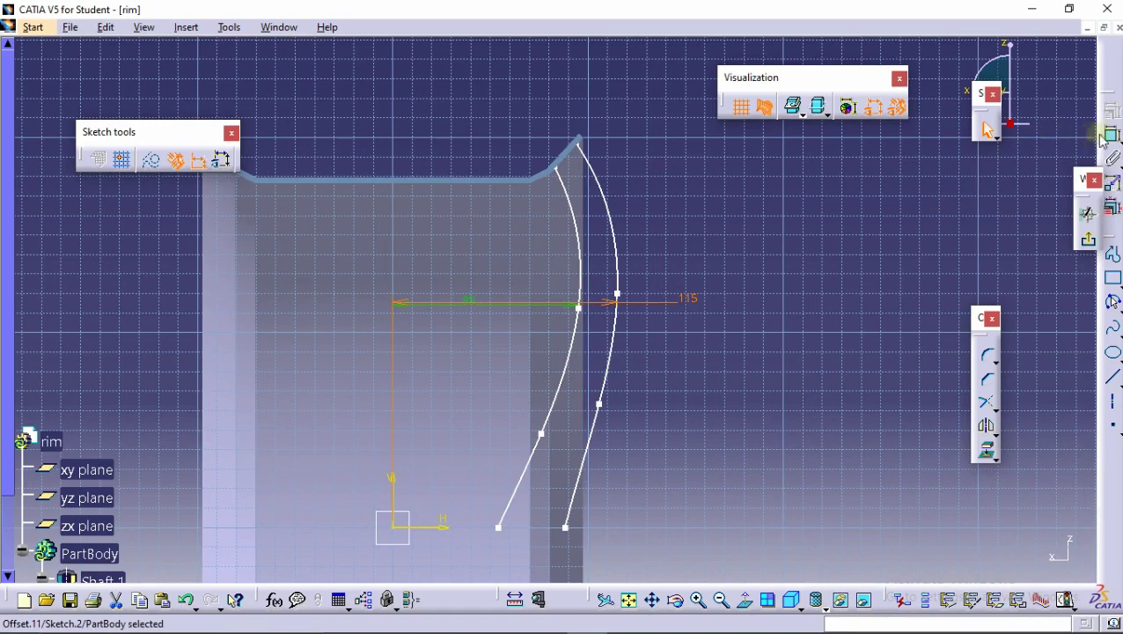
# Dimension the inner and outer middle points' heights from the horizontal axis as 135 and 133 mm.
pyautogui.click(1110, 134)
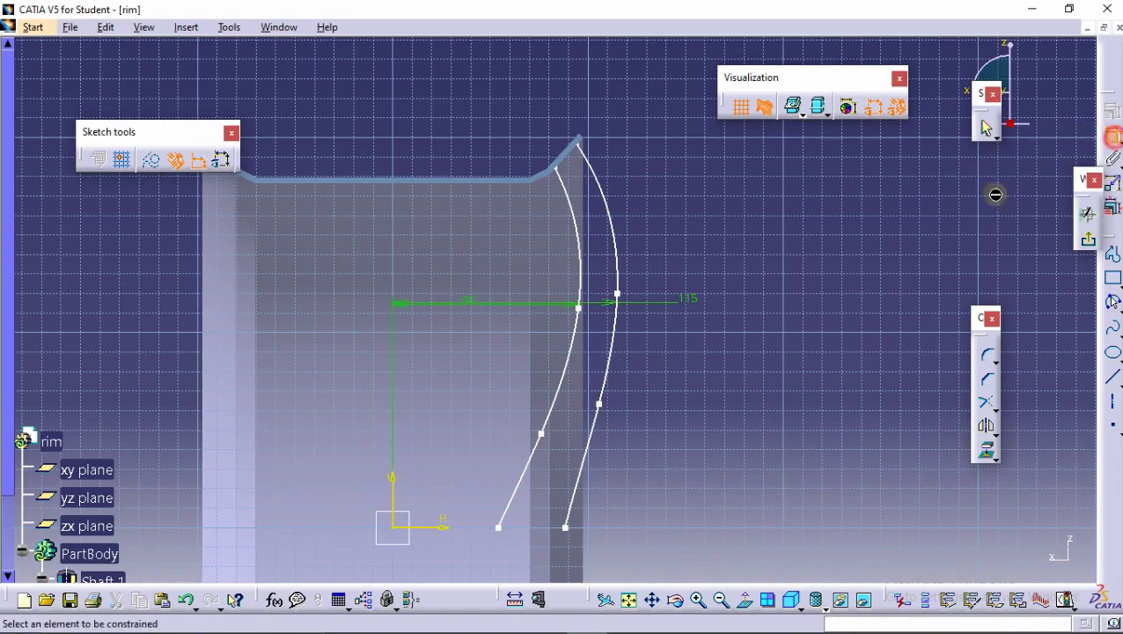
pyautogui.click(581, 308)
pyautogui.click(428, 526)
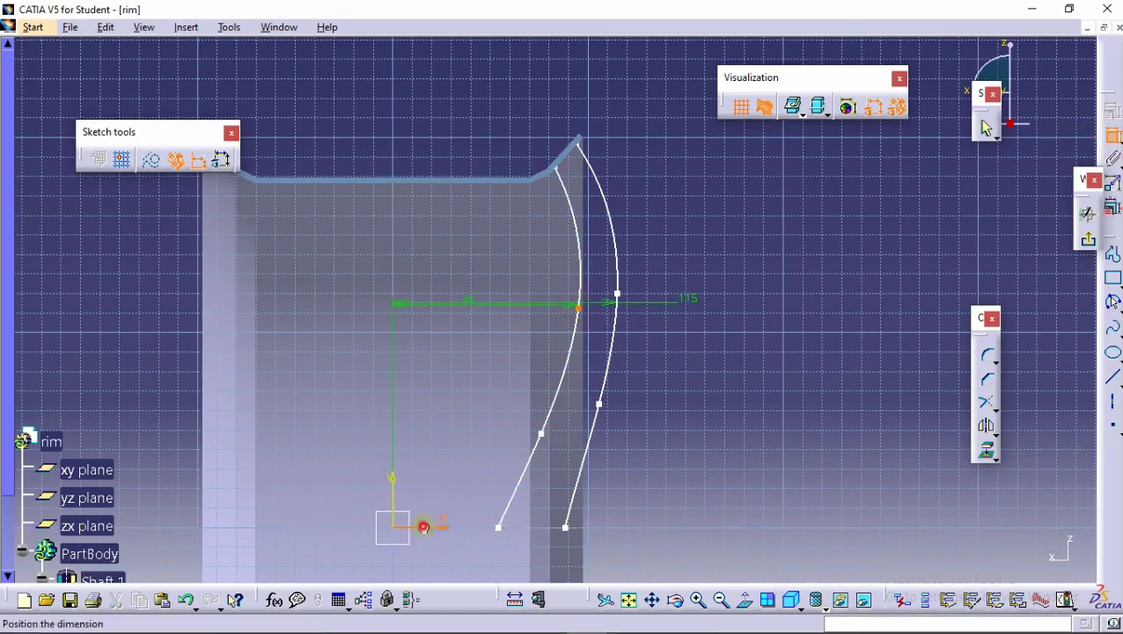
pyautogui.click(551, 276)
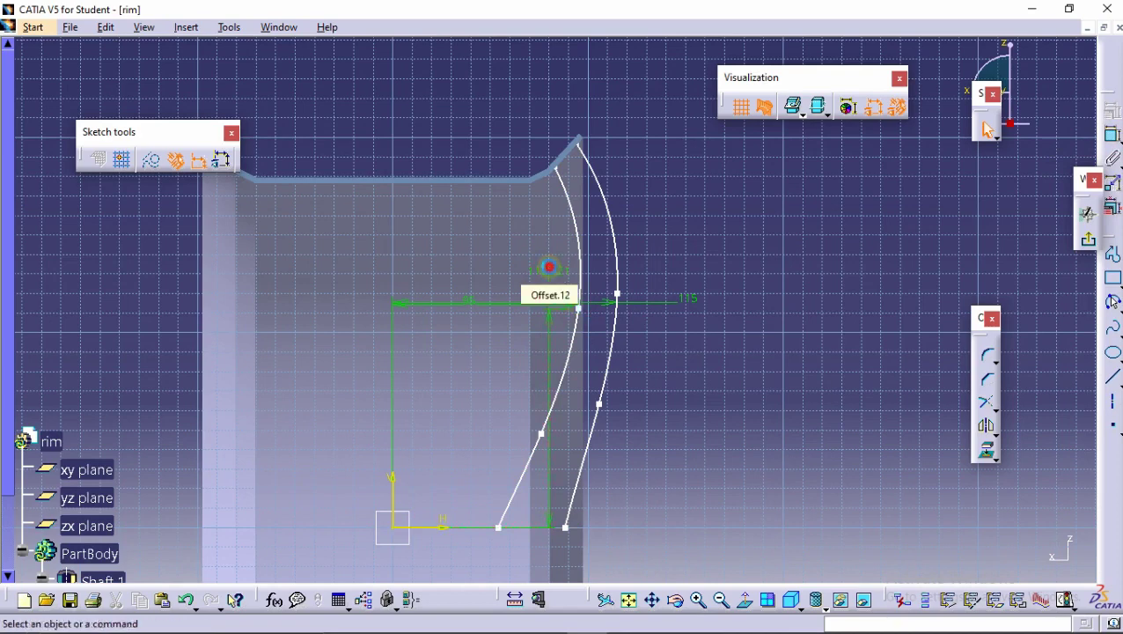
pyautogui.doubleClick(551, 275)
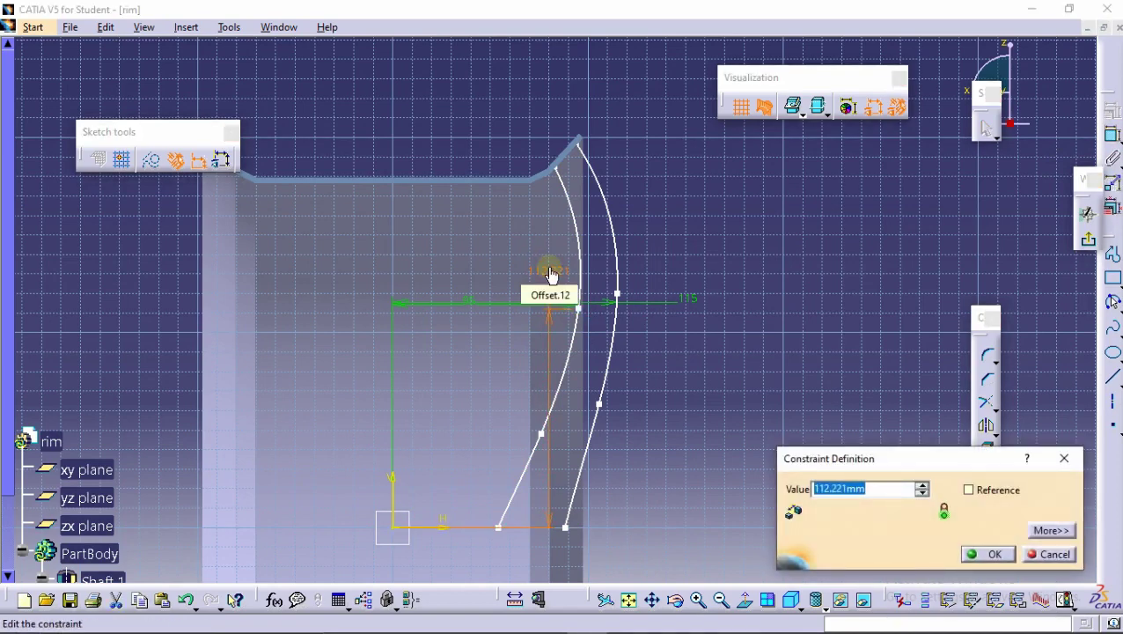
pyautogui.press('Return')
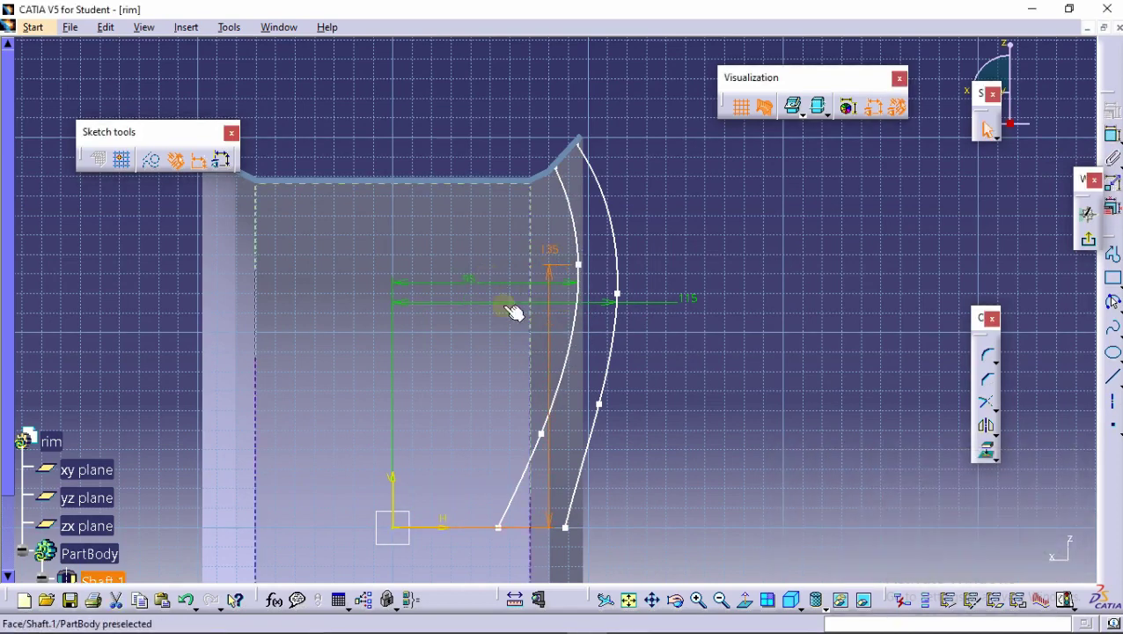
pyautogui.click(1114, 137)
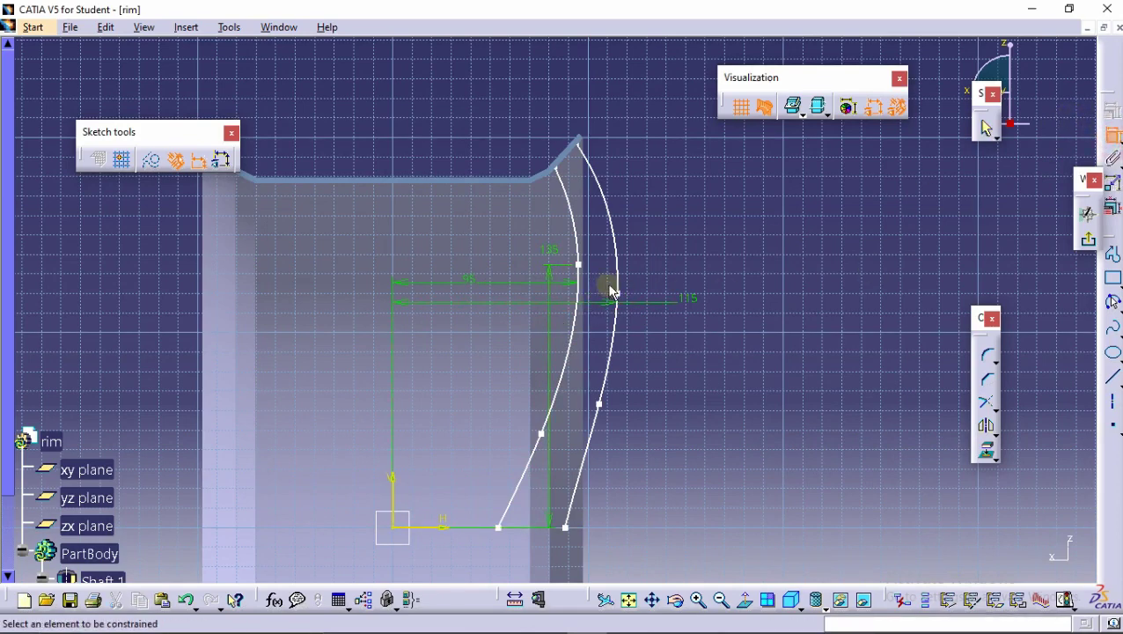
pyautogui.click(445, 533)
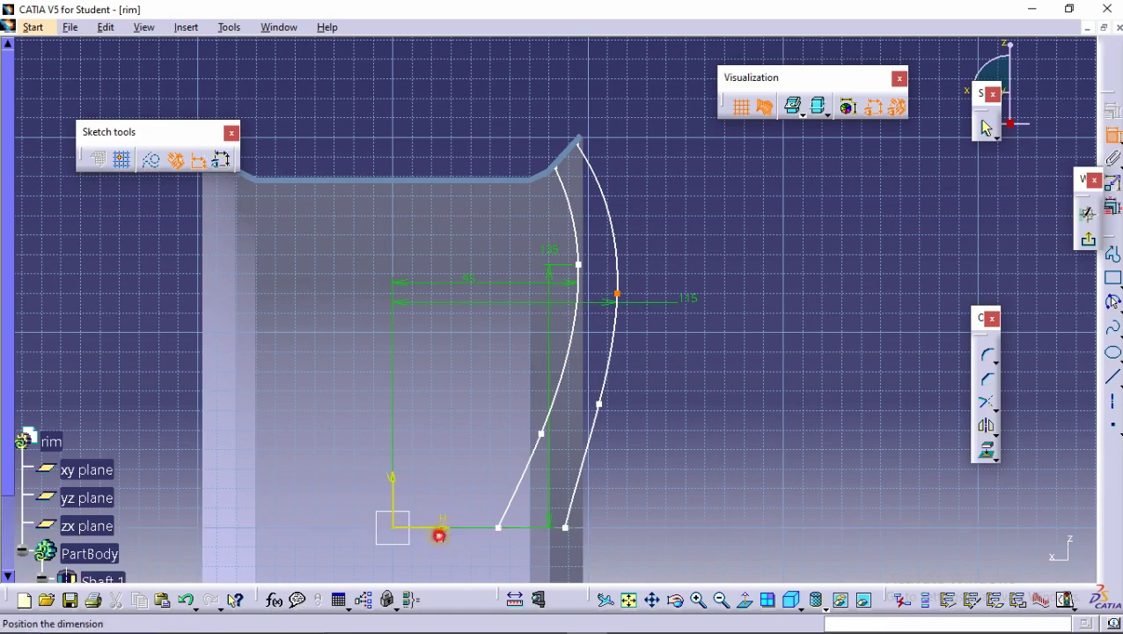
pyautogui.click(650, 257)
pyautogui.doubleClick(652, 258)
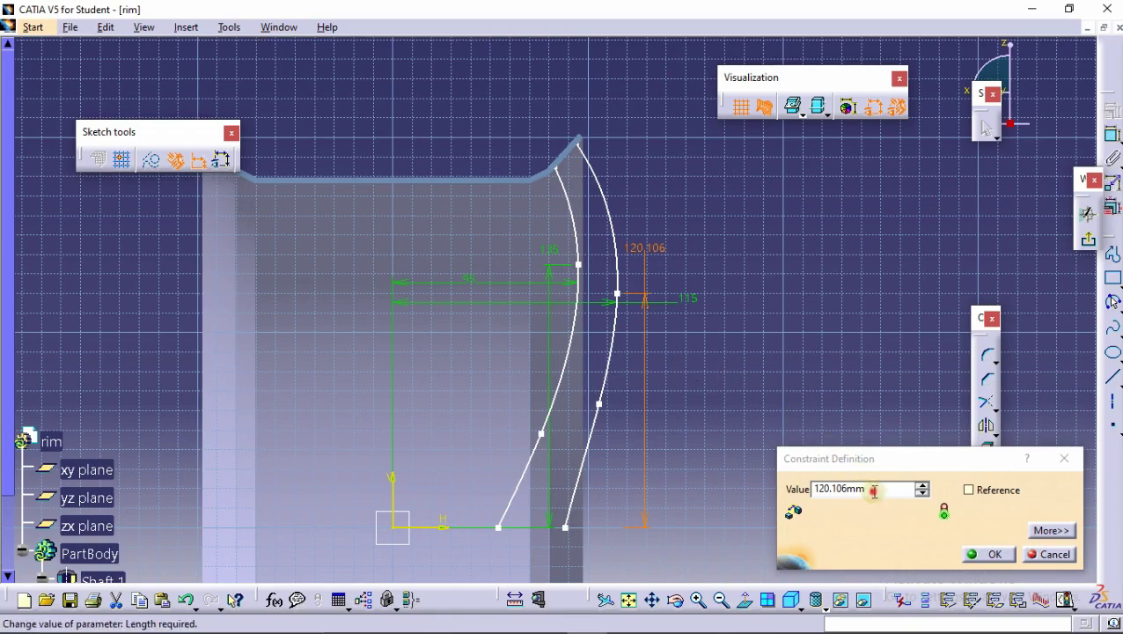
pyautogui.click(875, 489)
pyautogui.press('Return')
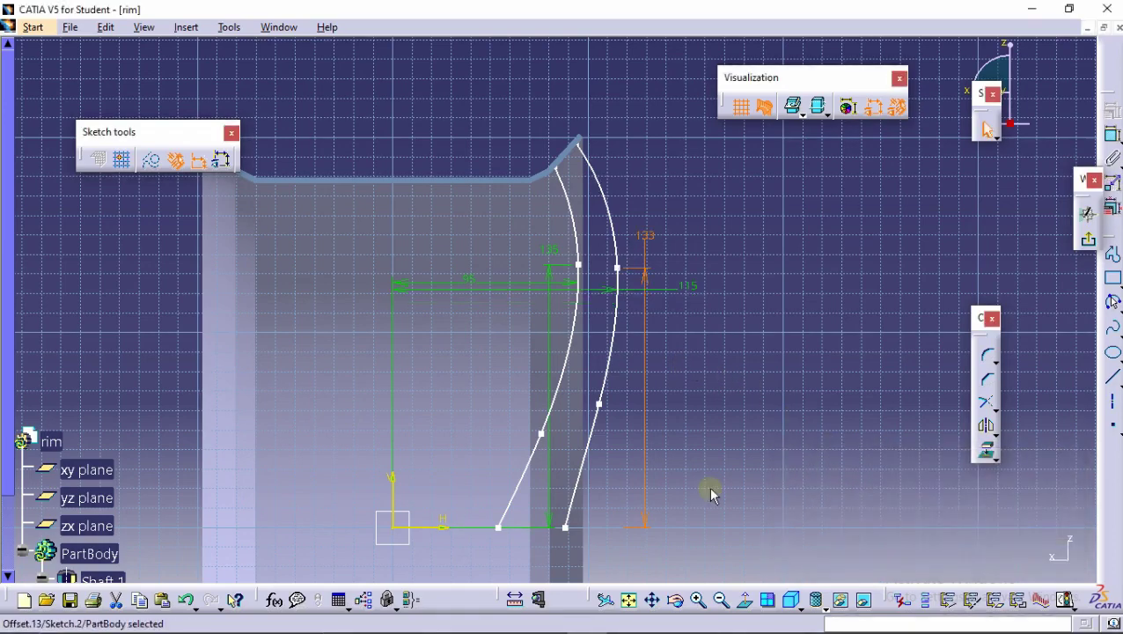
# Dimension the splines' lower control points from the vertical axis, the outer one at 106 mm.
pyautogui.moveTo(786, 400)
pyautogui.mouseDown(button='middle')
pyautogui.moveTo(729, 434)
pyautogui.moveTo(810, 203)
pyautogui.mouseUp(button='middle')
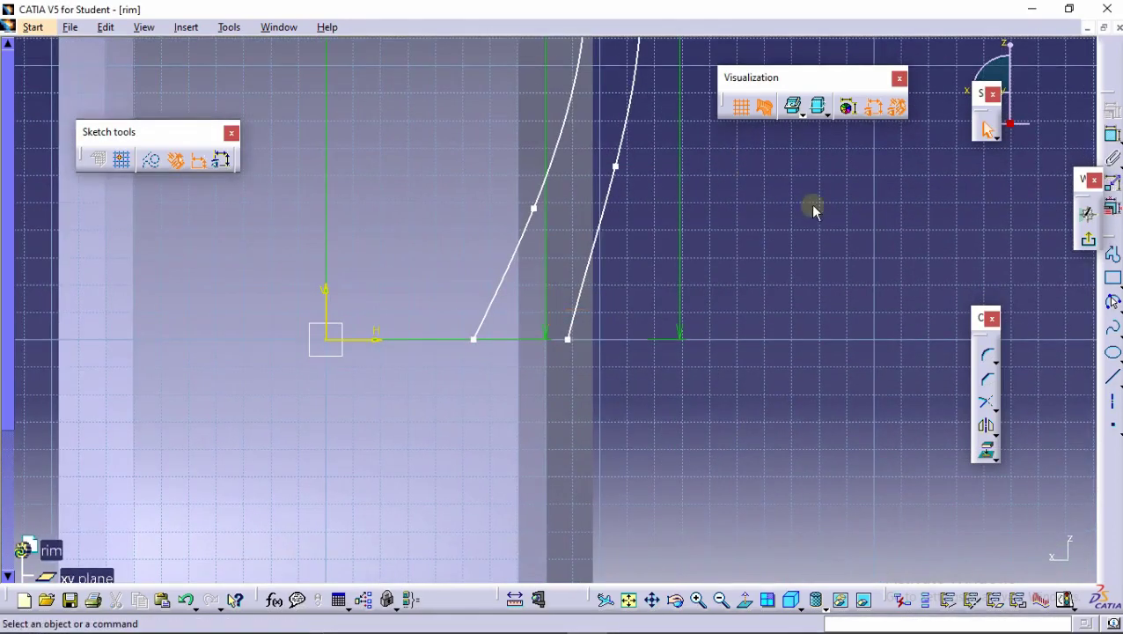
pyautogui.click(1113, 160)
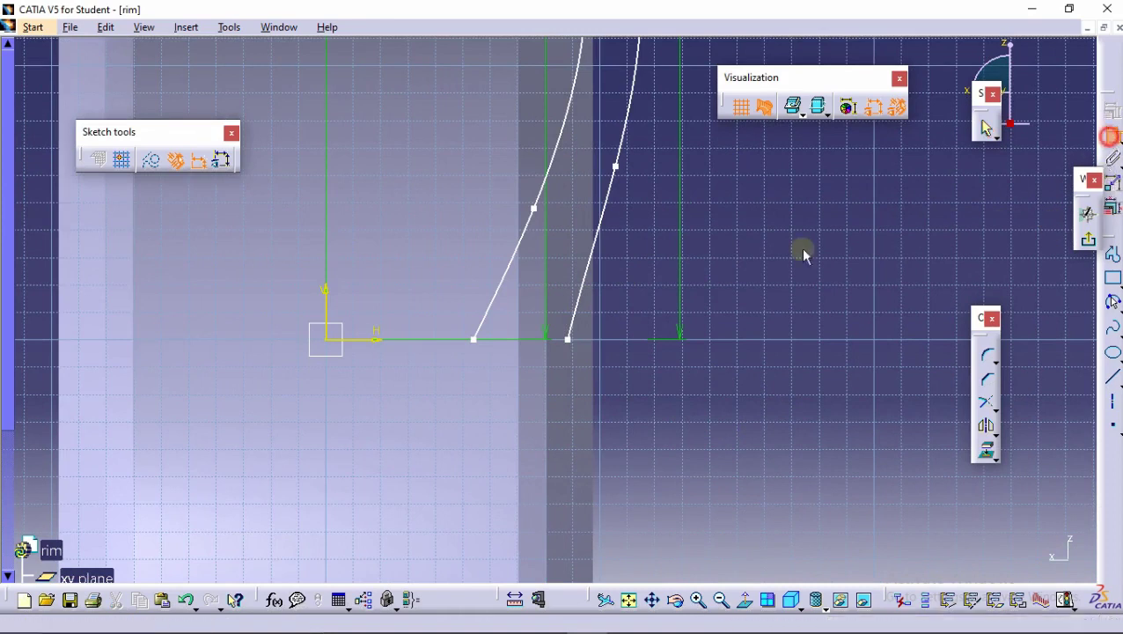
pyautogui.click(534, 211)
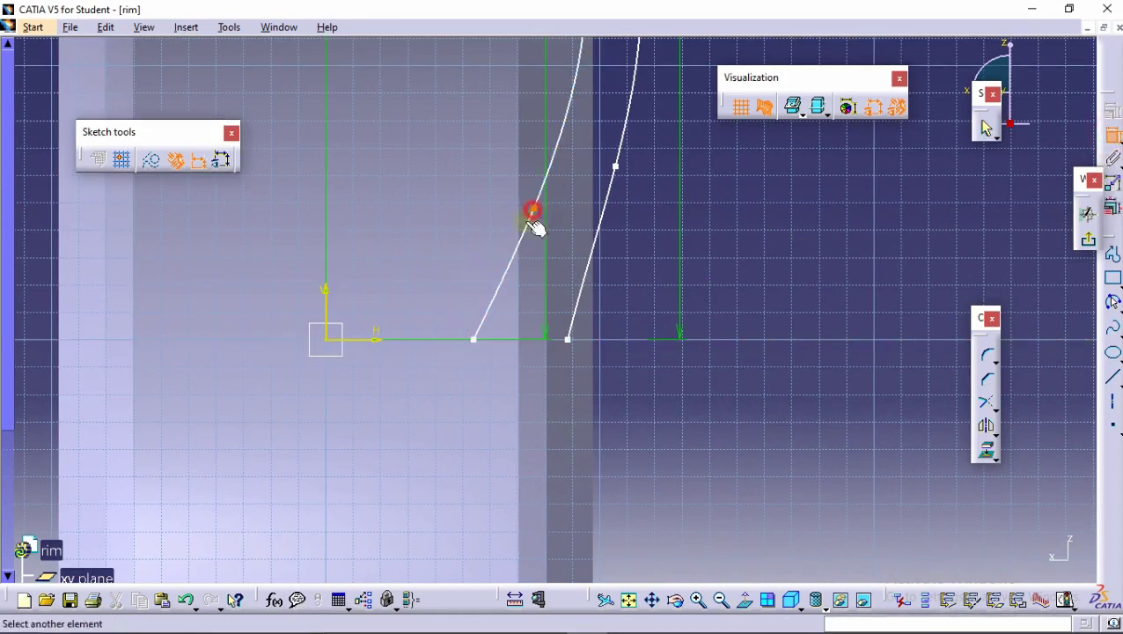
pyautogui.click(332, 305)
pyautogui.doubleClick(381, 178)
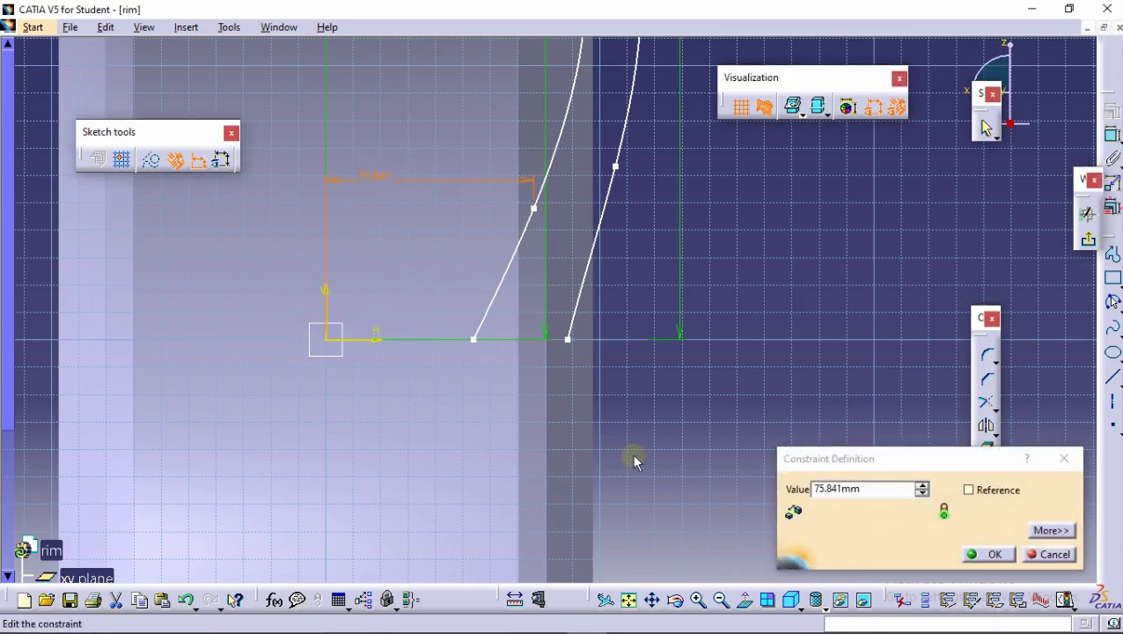
pyautogui.doubleClick(859, 489)
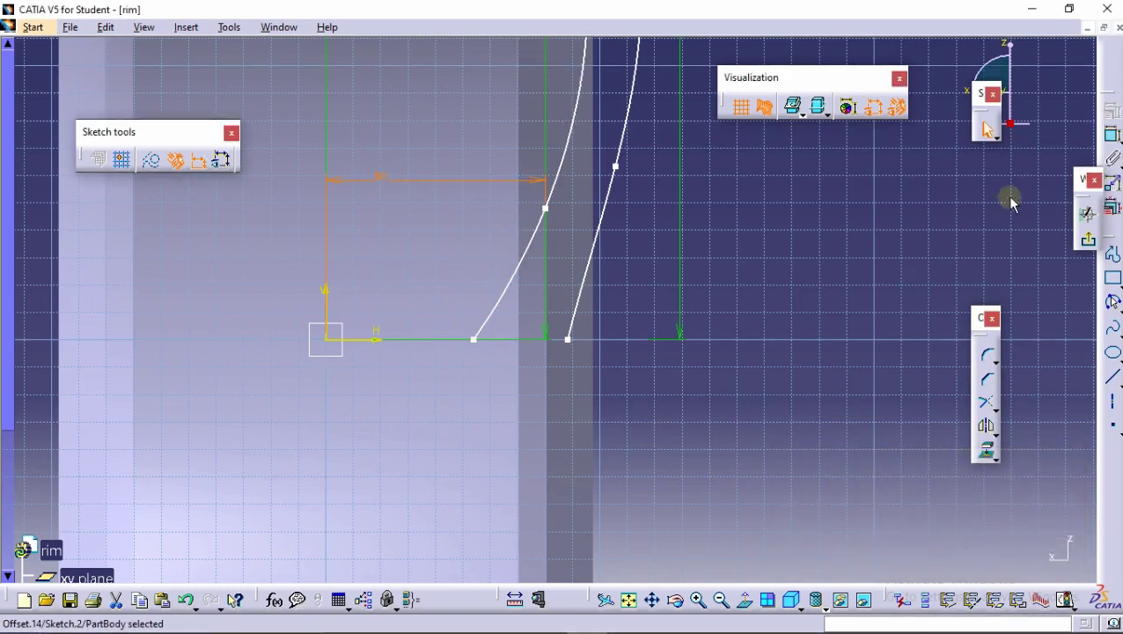
pyautogui.click(1113, 134)
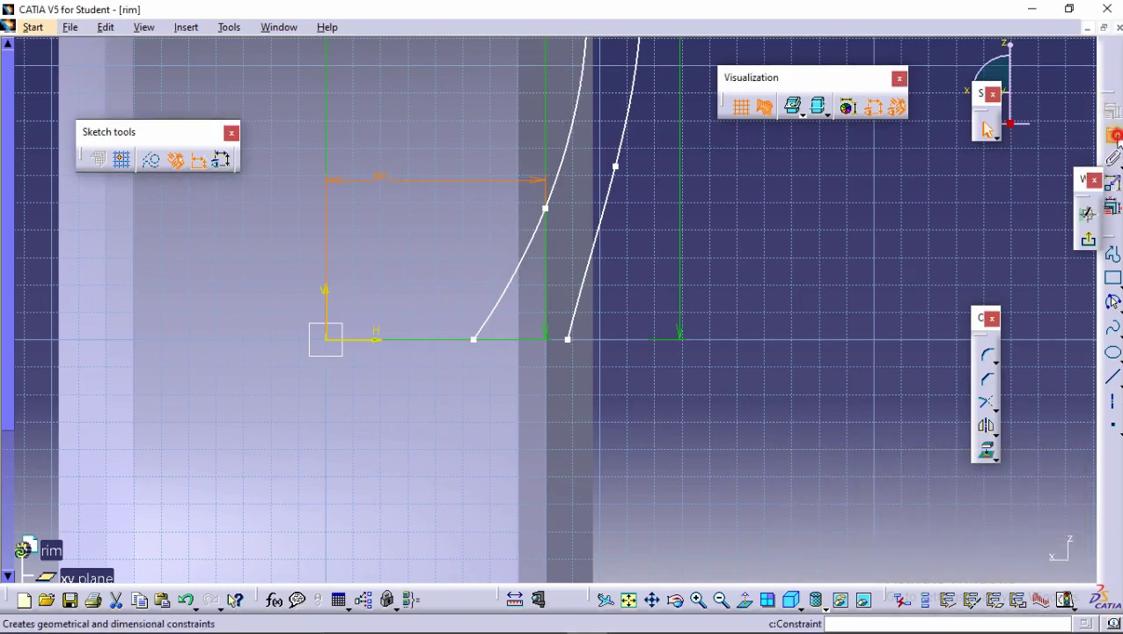
pyautogui.click(616, 167)
pyautogui.click(336, 303)
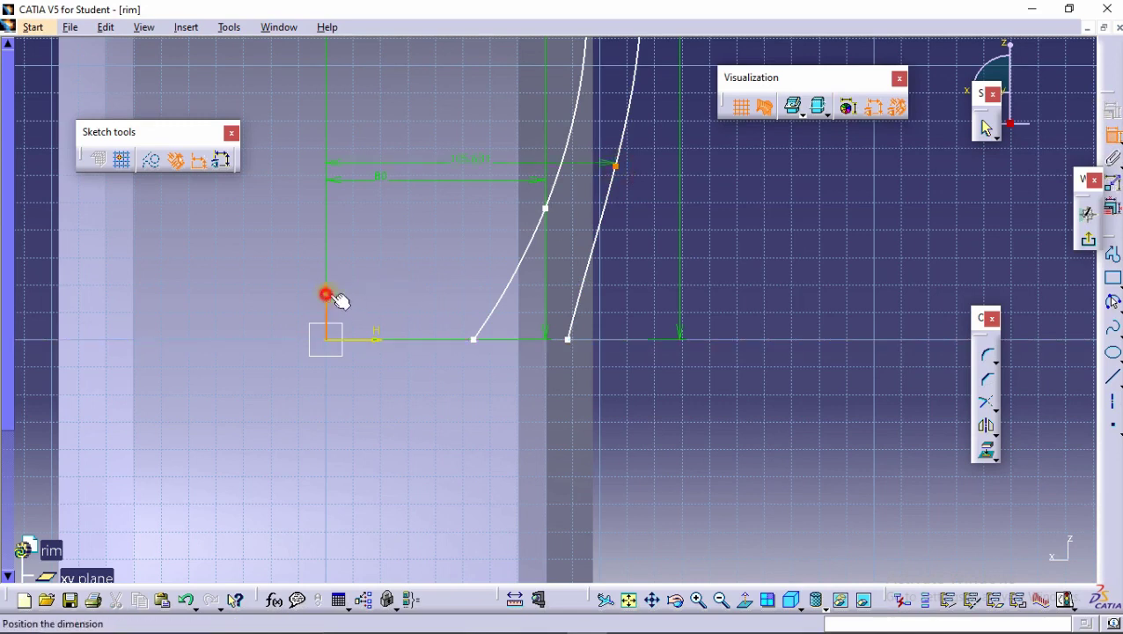
pyautogui.click(655, 202)
pyautogui.doubleClick(655, 202)
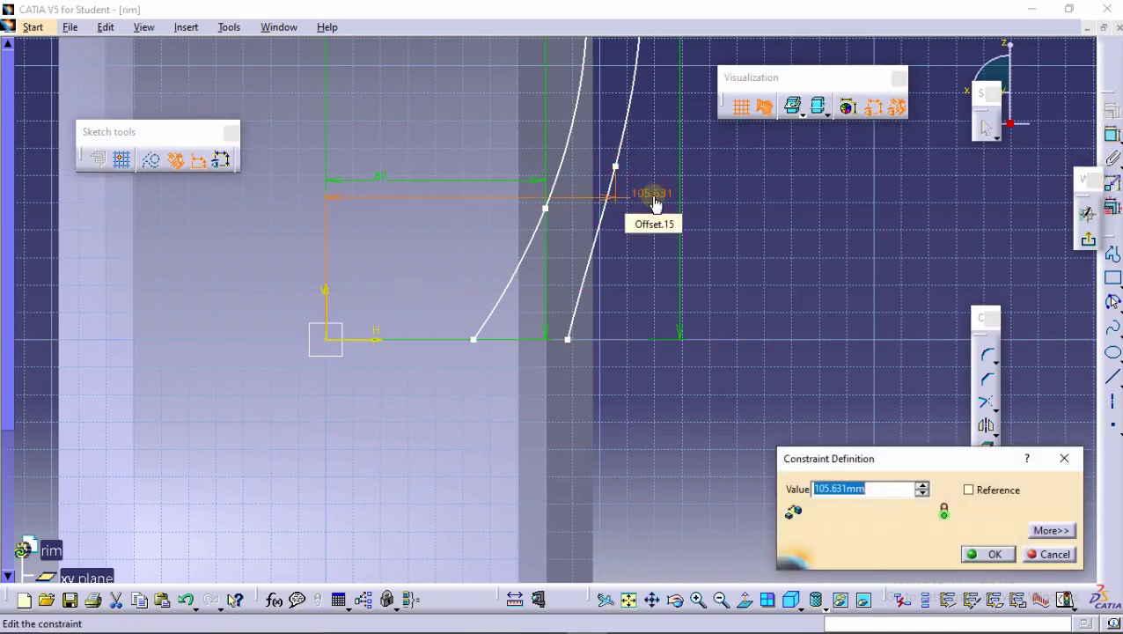
pyautogui.press('Return')
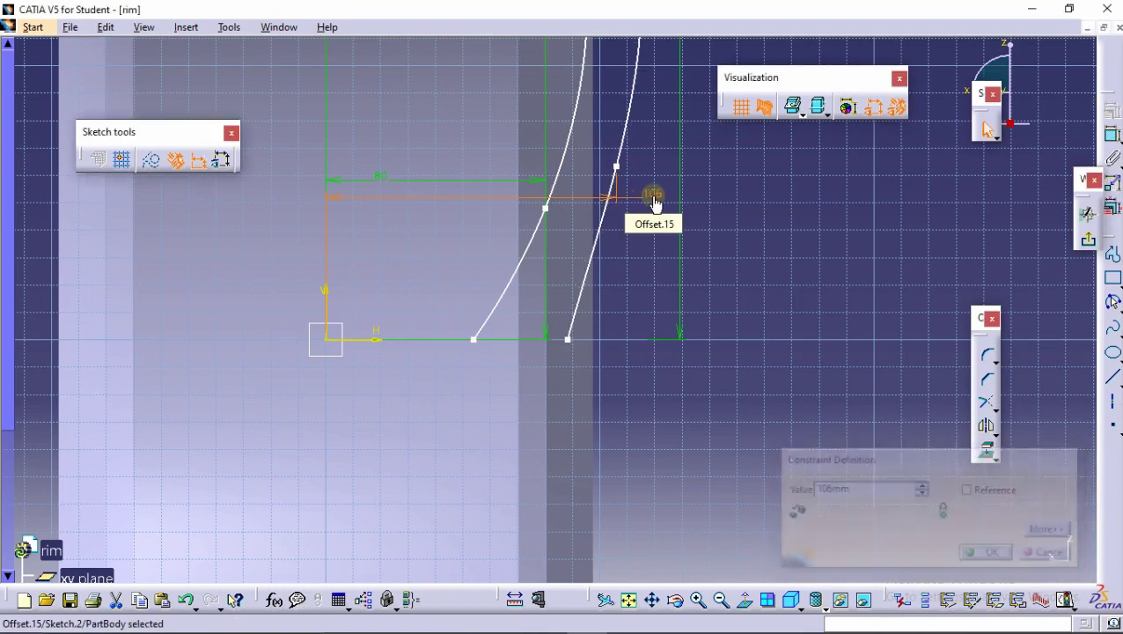
pyautogui.click(793, 204)
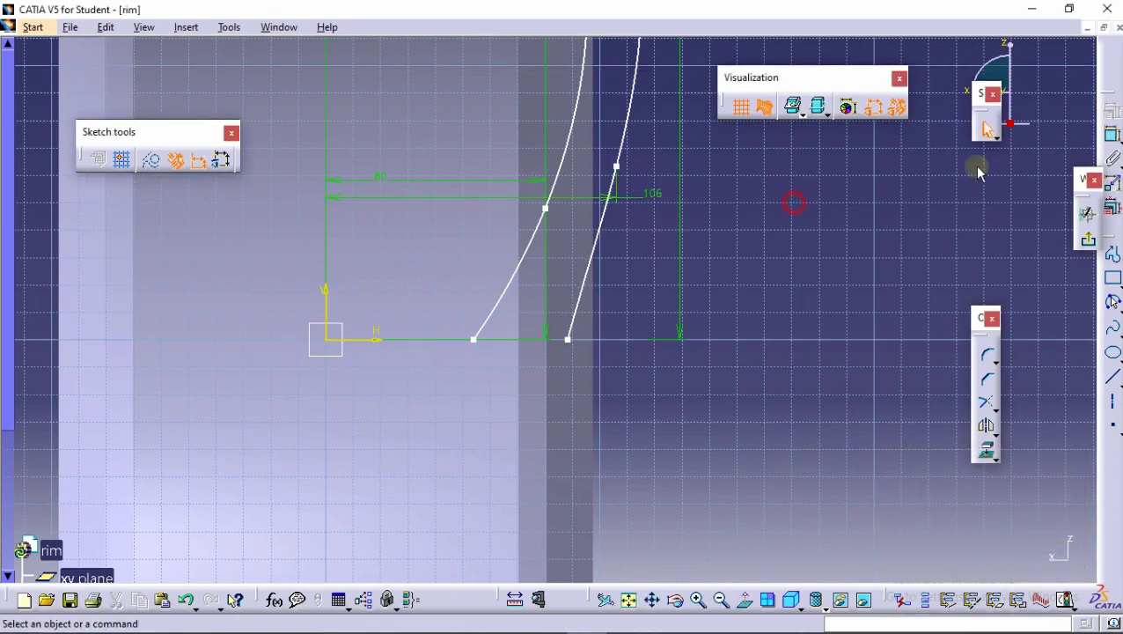
# Set the inner lower point's height to 42 mm and the outer upper point's to 44 mm.
pyautogui.click(1111, 136)
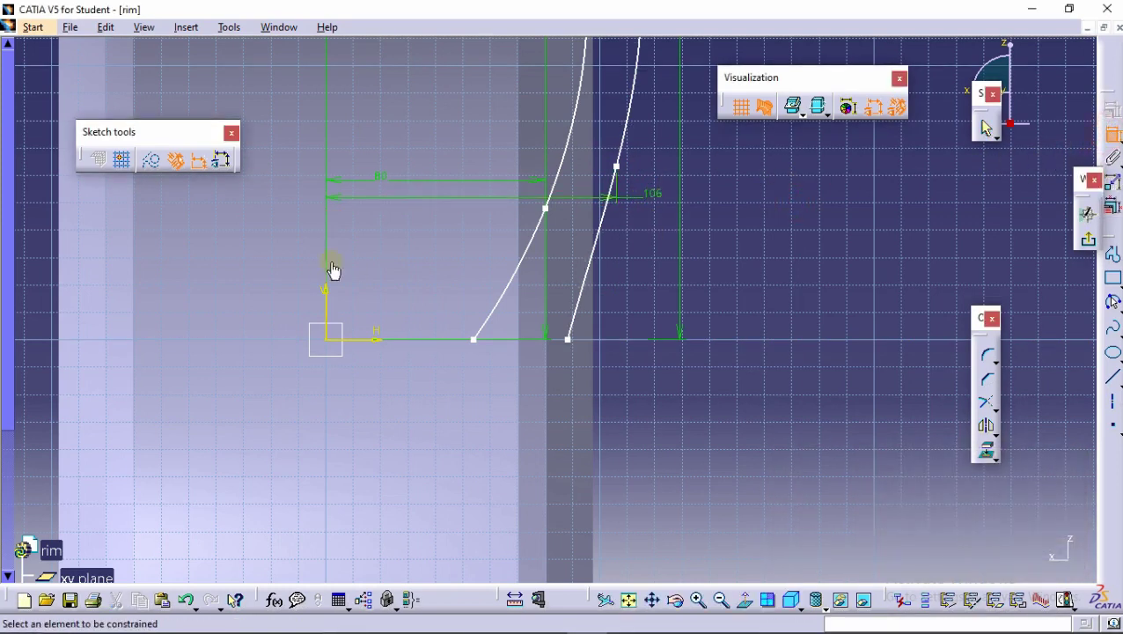
pyautogui.click(546, 208)
pyautogui.click(373, 338)
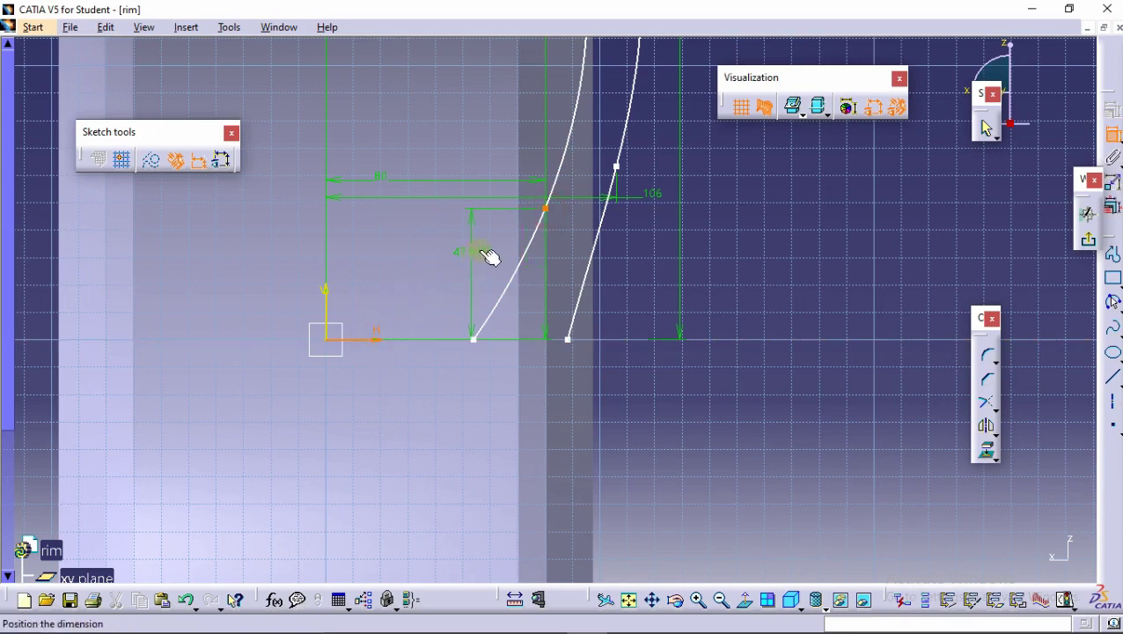
pyautogui.click(491, 256)
pyautogui.doubleClick(489, 251)
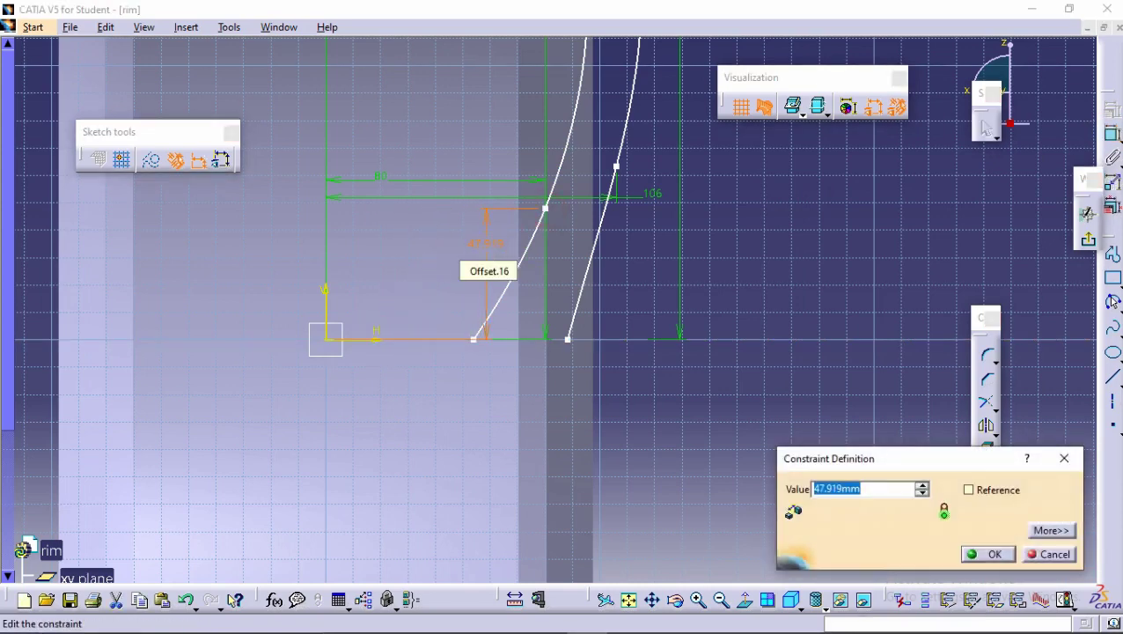
pyautogui.press('Return')
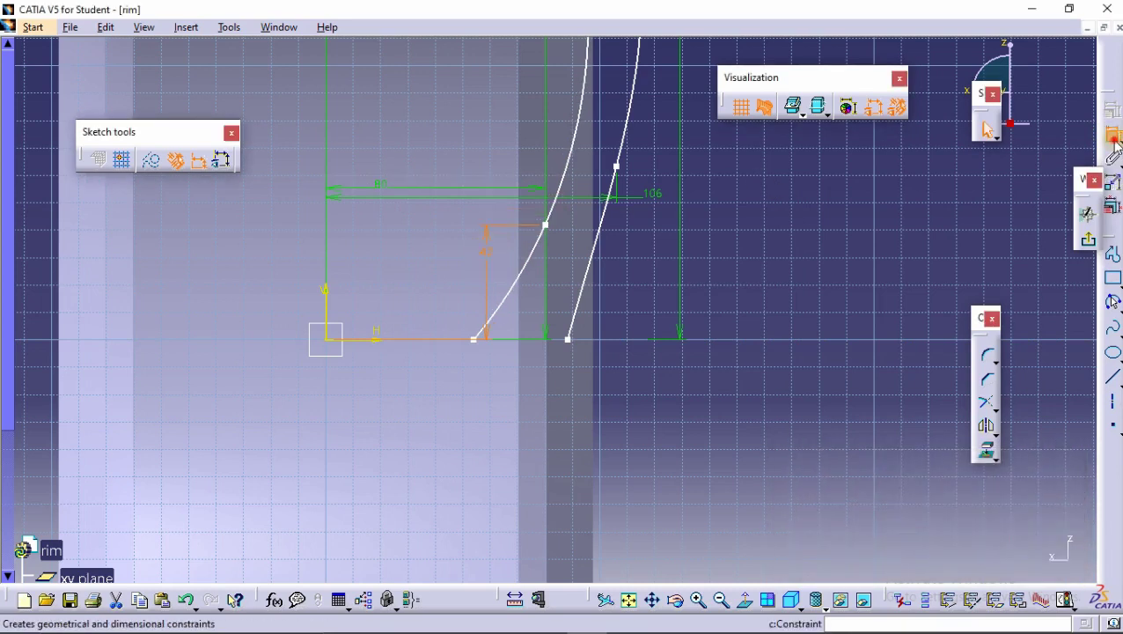
pyautogui.click(1113, 139)
pyautogui.click(616, 166)
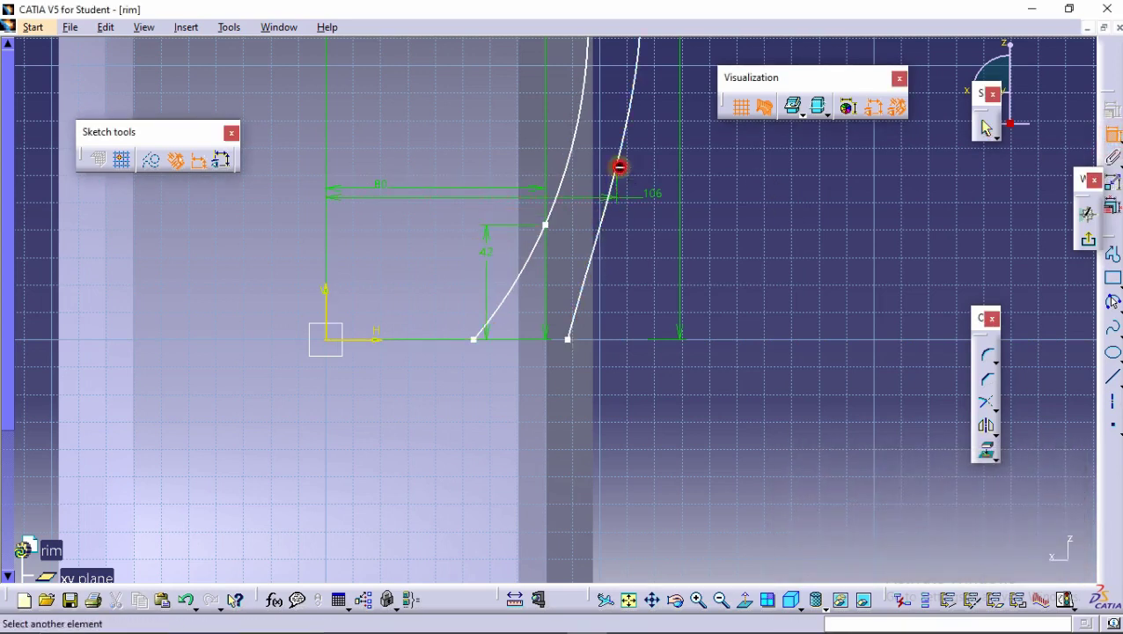
pyautogui.click(375, 342)
pyautogui.click(639, 274)
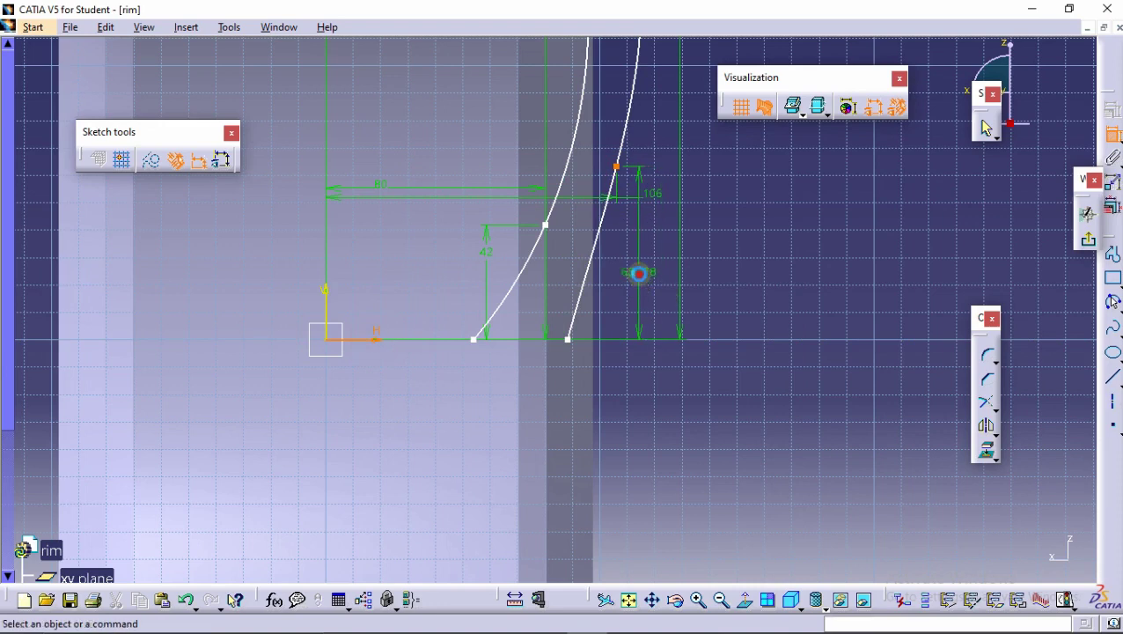
pyautogui.doubleClick(640, 274)
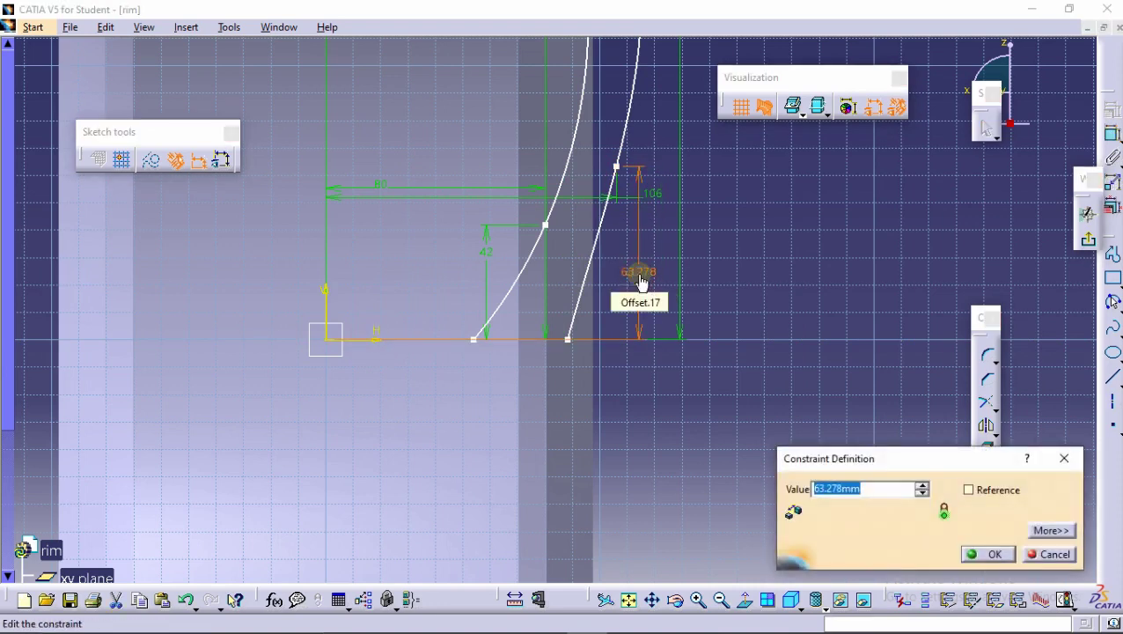
pyautogui.press('Return')
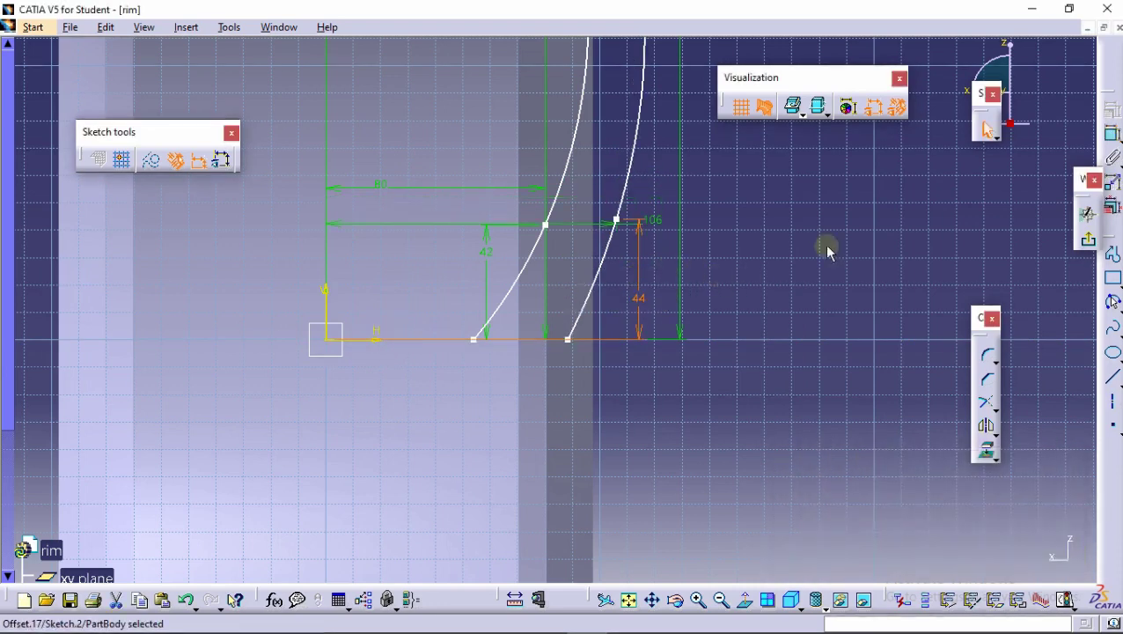
# Dimension the two curves' bottom ends 50 and 82 mm from the vertical axis.
pyautogui.click(1114, 137)
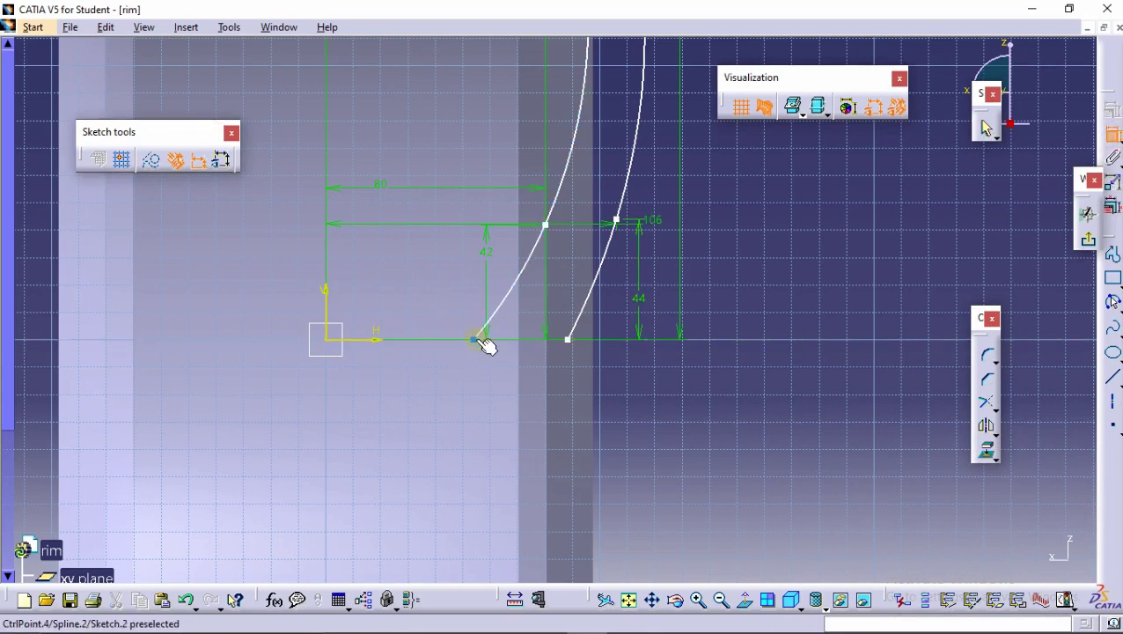
pyautogui.click(477, 340)
pyautogui.click(327, 291)
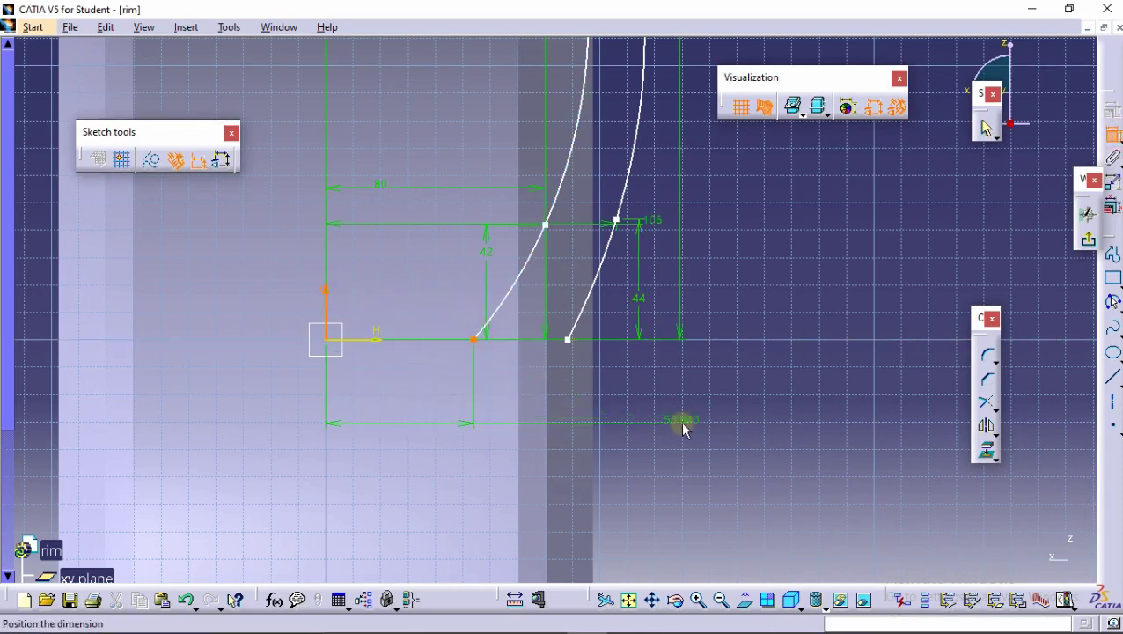
pyautogui.click(685, 428)
pyautogui.doubleClick(685, 429)
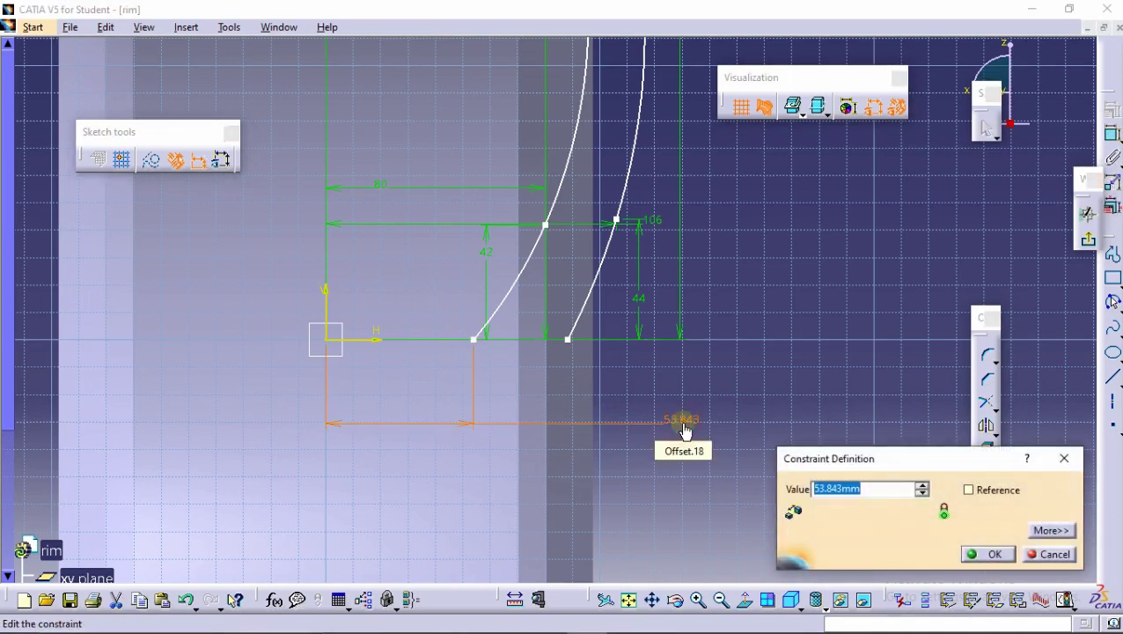
pyautogui.press('Return')
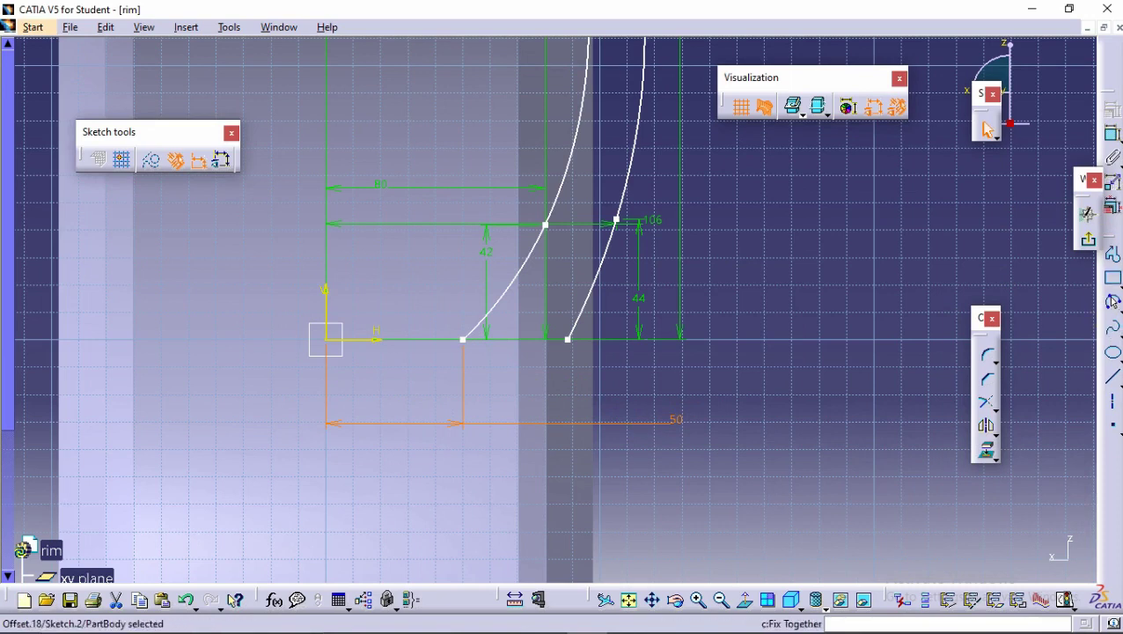
pyautogui.click(1113, 109)
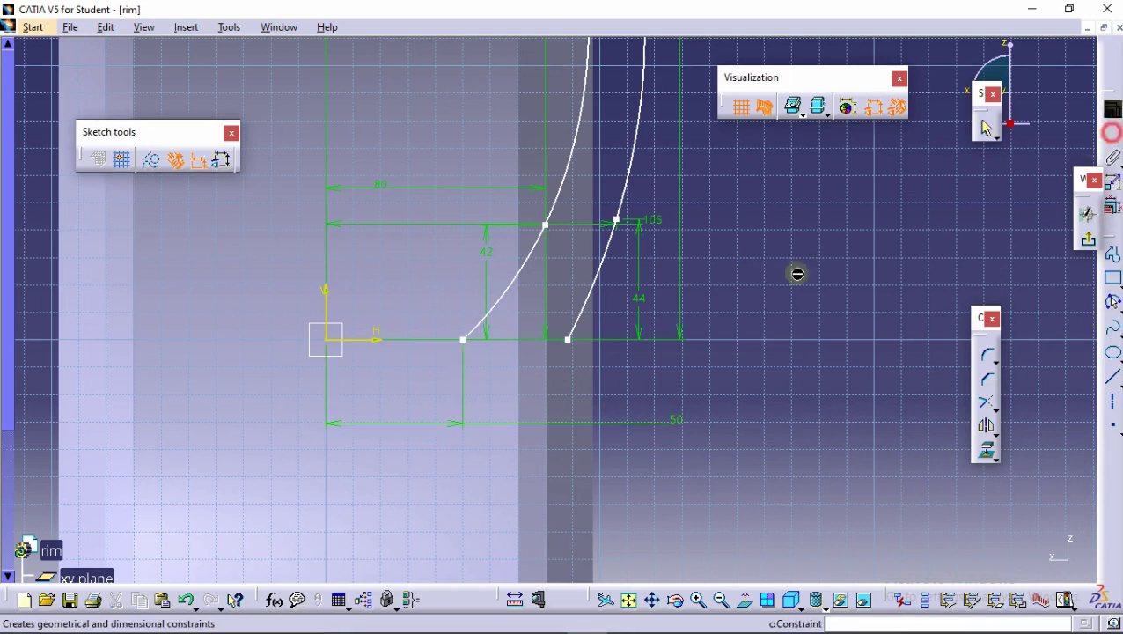
pyautogui.click(567, 338)
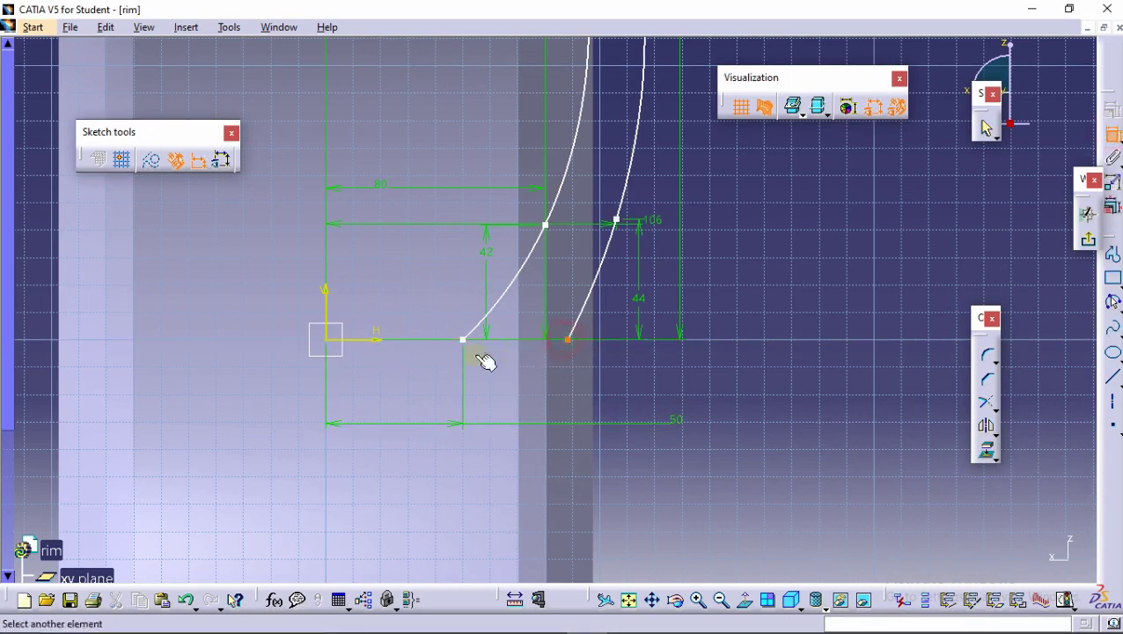
pyautogui.click(326, 294)
pyautogui.click(627, 371)
pyautogui.doubleClick(627, 370)
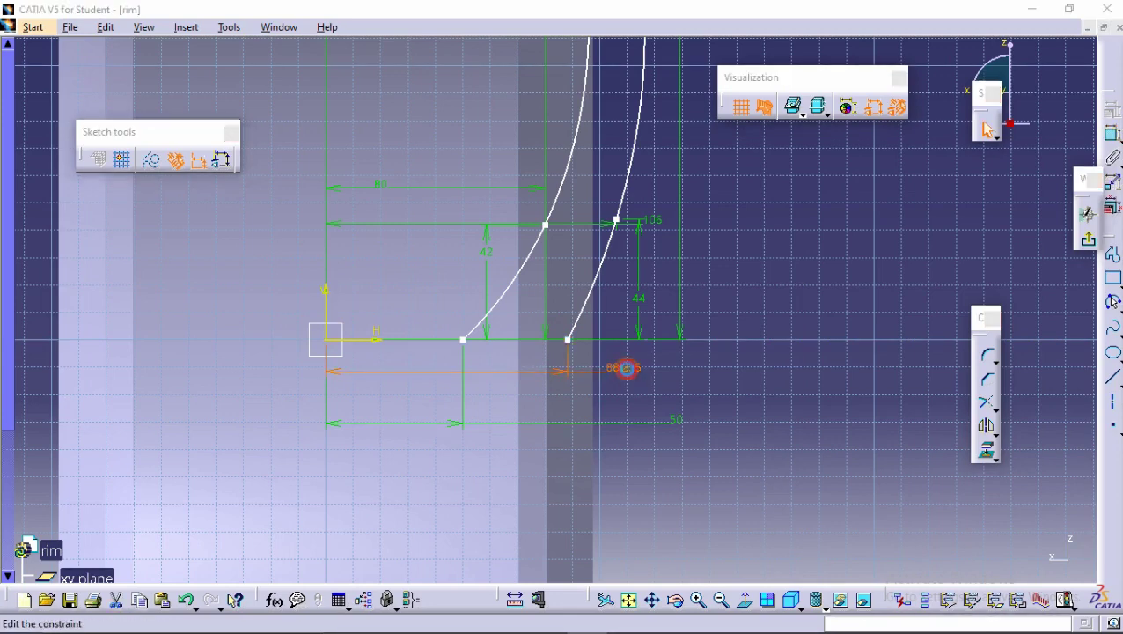
pyautogui.write('82mm')
pyautogui.press('Return')
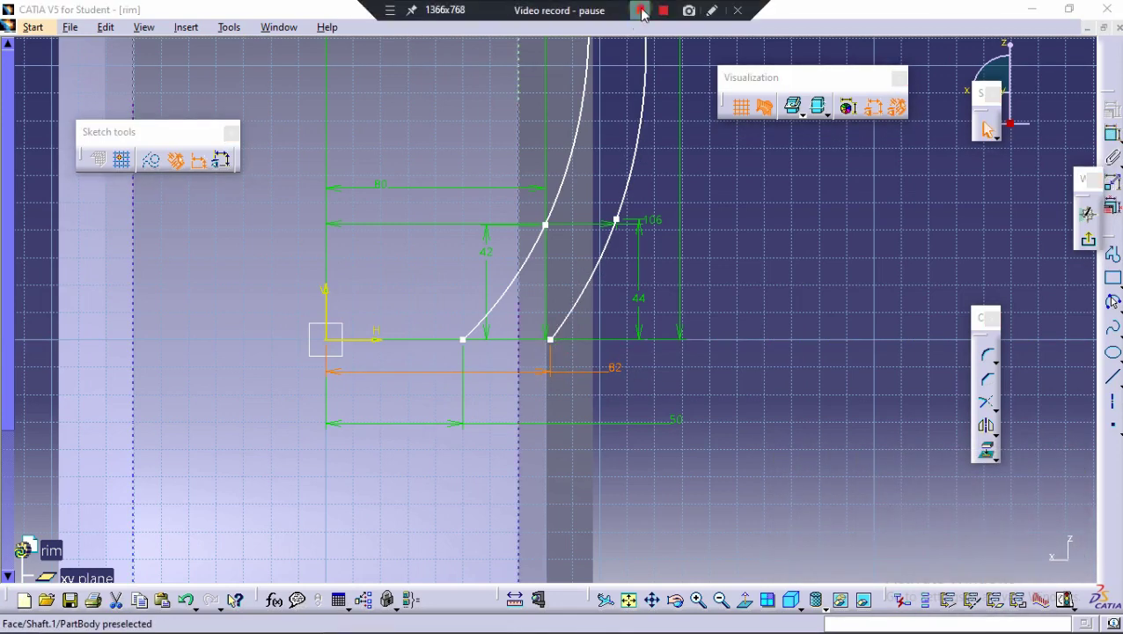
# Draw a straight line joining the two curves' bottom ends.
pyautogui.moveTo(536, 290)
pyautogui.mouseDown(button='middle')
pyautogui.moveTo(545, 130)
pyautogui.moveTo(548, 224)
pyautogui.mouseUp(button='middle')
pyautogui.click(555, 173)
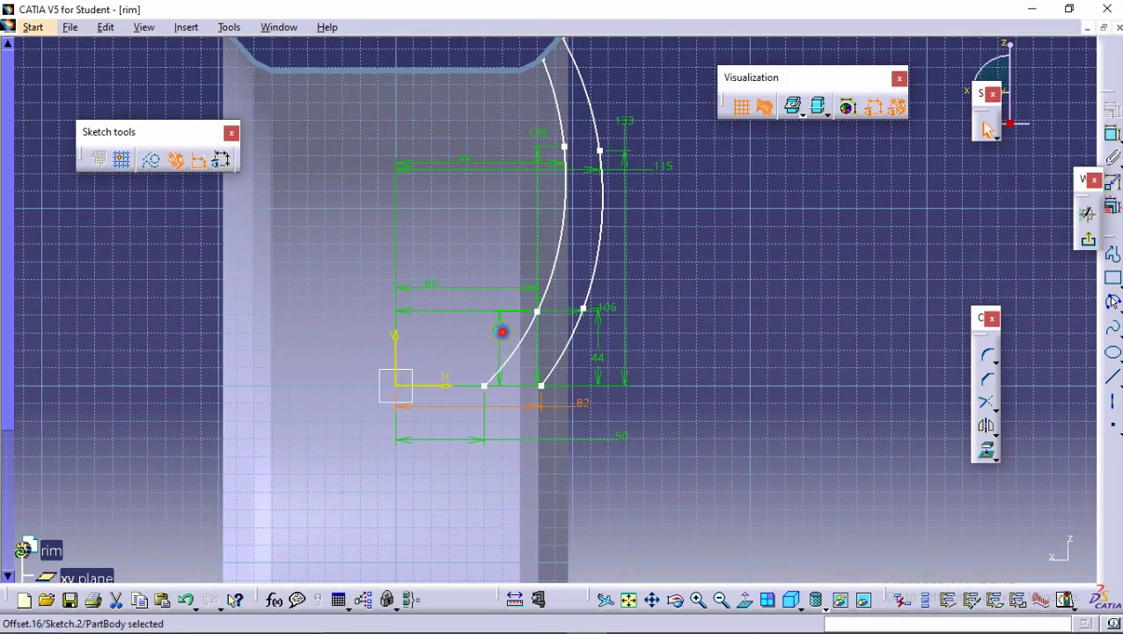
pyautogui.click(501, 332)
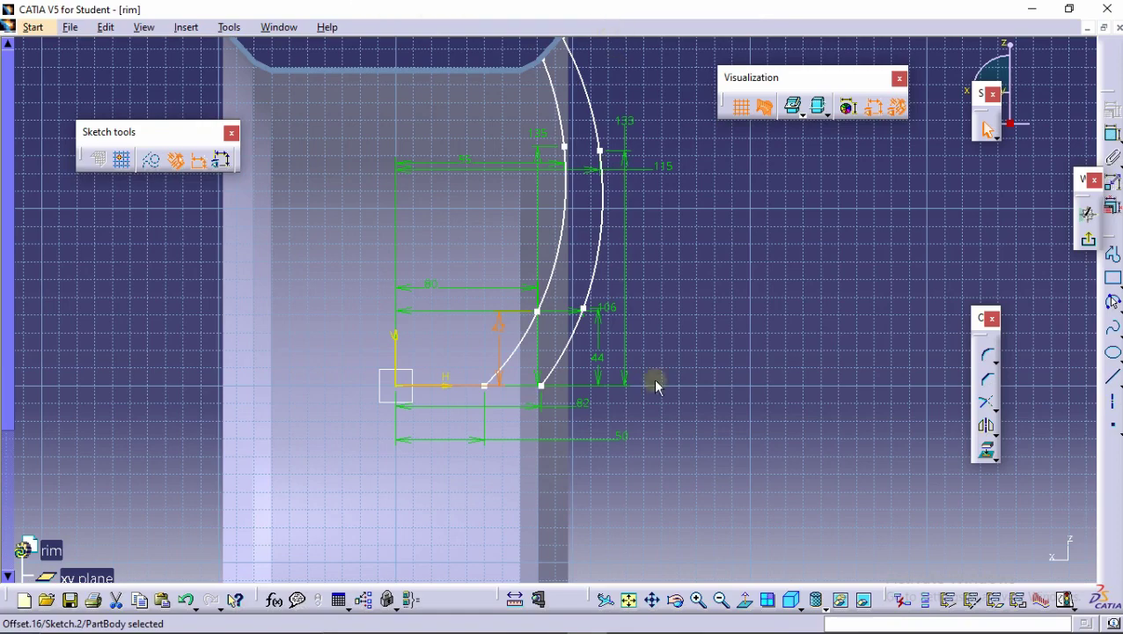
pyautogui.moveTo(656, 388); pyautogui.dragTo(668, 261, button='middle')
pyautogui.click(1110, 384)
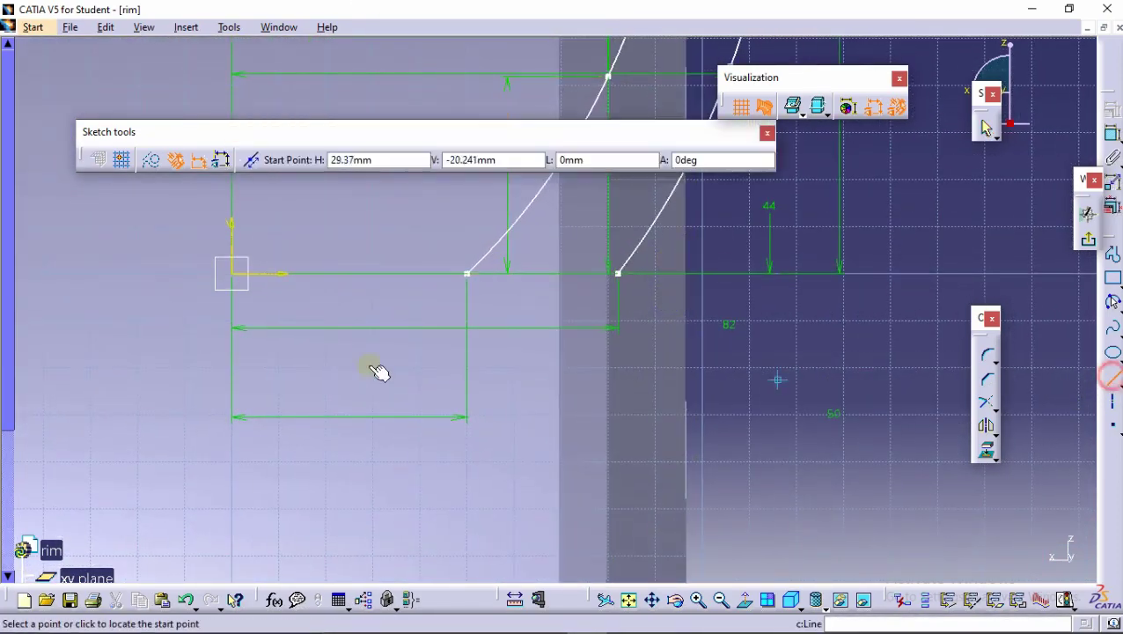
pyautogui.click(468, 274)
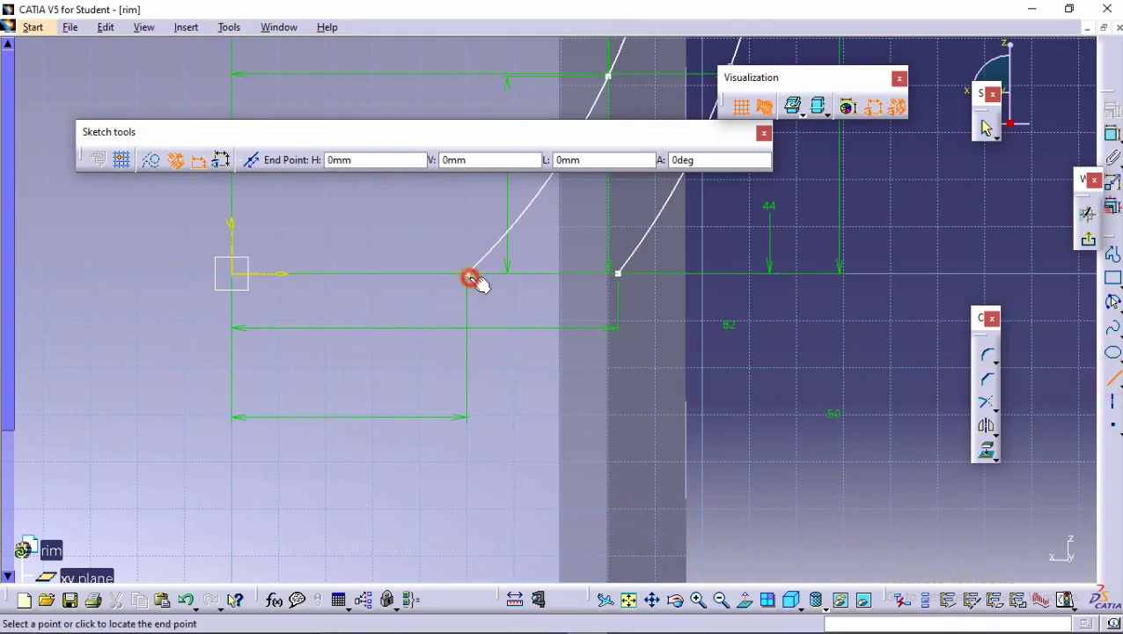
pyautogui.click(617, 273)
# Draw a line along the rim edge between the curves' top ends, closing the profile.
pyautogui.moveTo(617, 278)
pyautogui.mouseDown(button='middle')
pyautogui.moveTo(591, 547)
pyautogui.moveTo(597, 319)
pyautogui.moveTo(543, 359)
pyautogui.moveTo(547, 310)
pyautogui.mouseUp(button='middle')
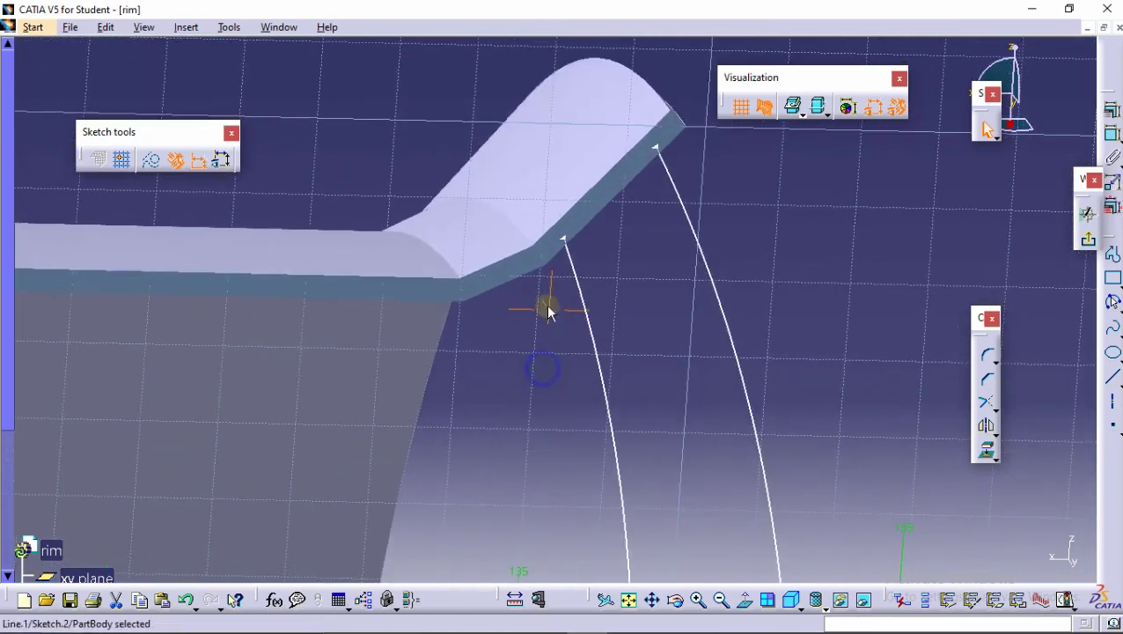
pyautogui.click(1113, 383)
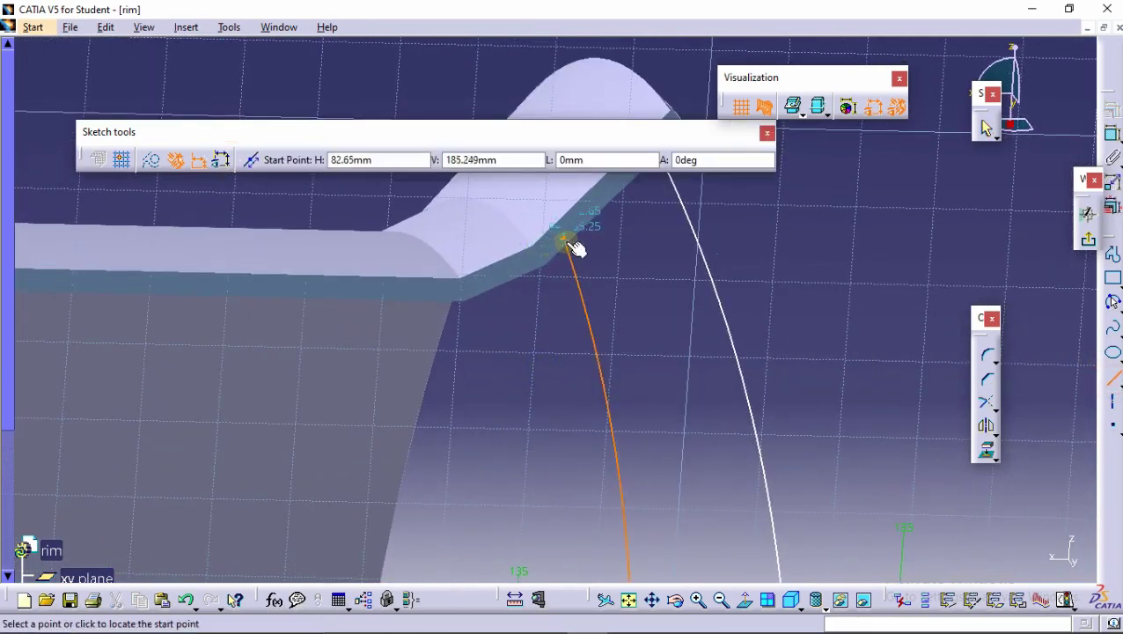
pyautogui.click(567, 243)
pyautogui.moveTo(568, 254); pyautogui.dragTo(632, 306, button='middle')
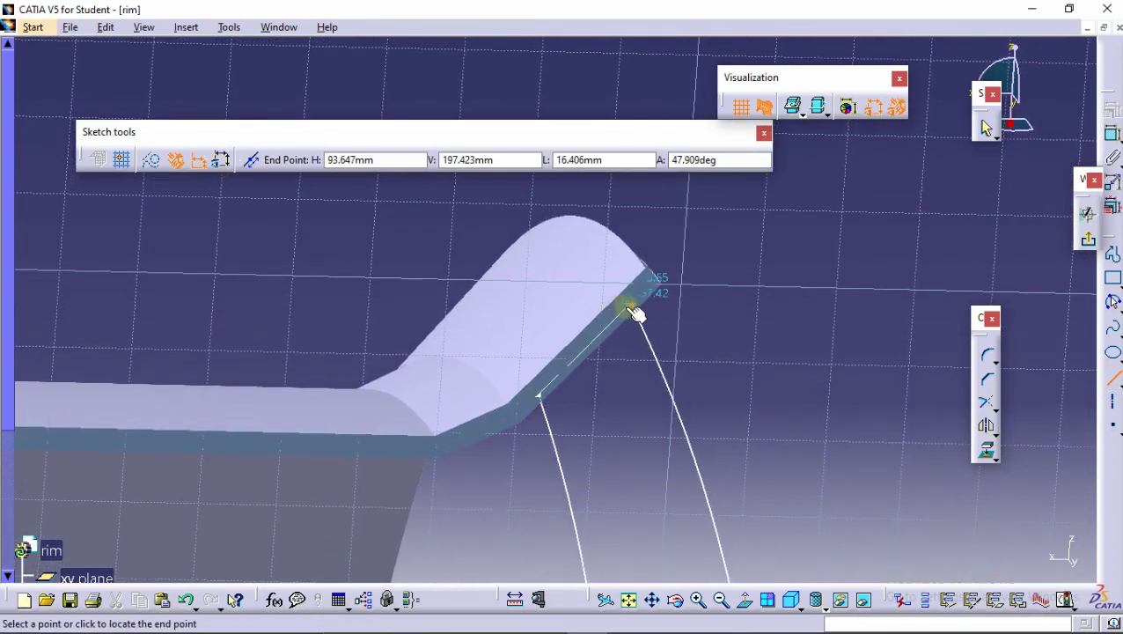
pyautogui.click(632, 308)
pyautogui.moveTo(522, 219); pyautogui.dragTo(528, 264, button='middle')
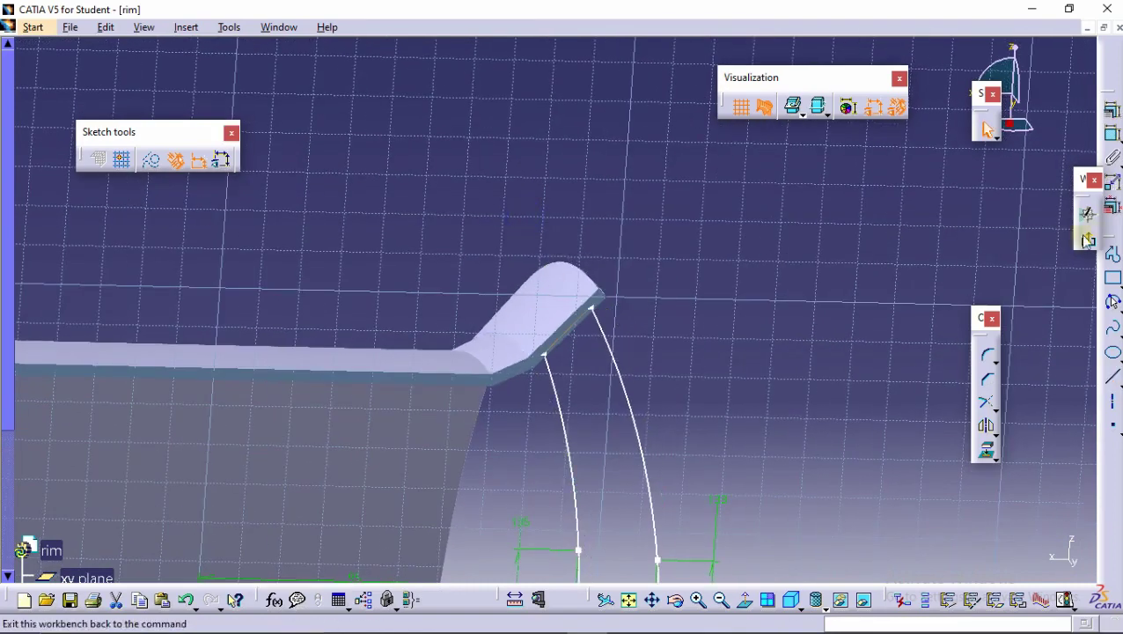
# Exit the sketcher and revolve Sketch.2 360° about the horizontal direction as Shaft.2.
pyautogui.click(1091, 238)
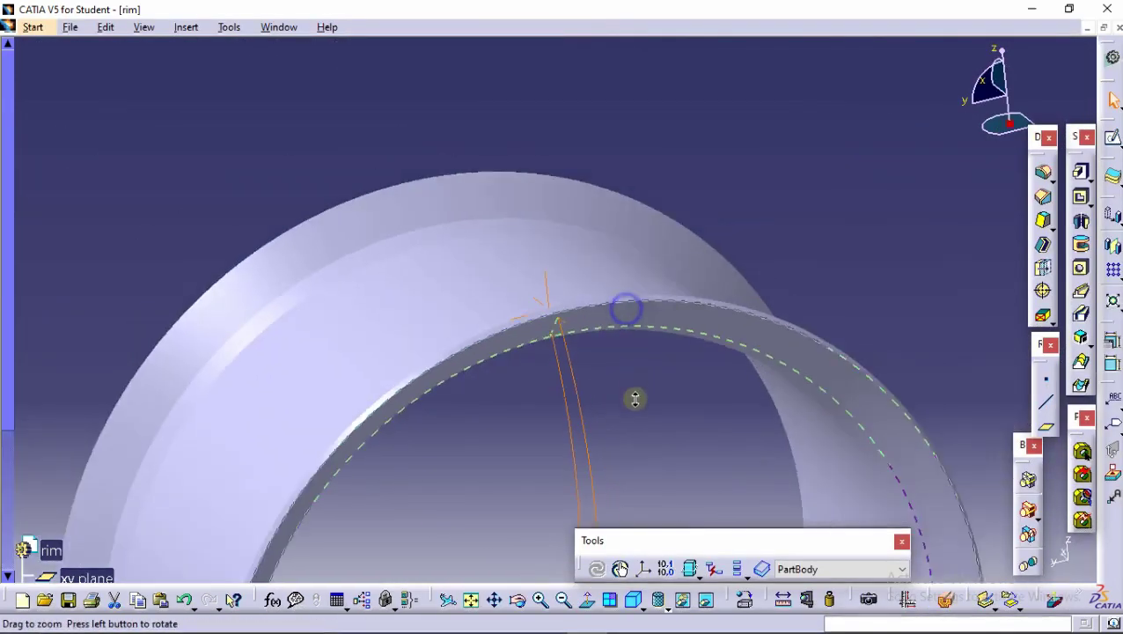
pyautogui.moveTo(635, 399)
pyautogui.mouseDown(button='middle')
pyautogui.moveTo(609, 158)
pyautogui.moveTo(638, 202)
pyautogui.mouseUp(button='middle')
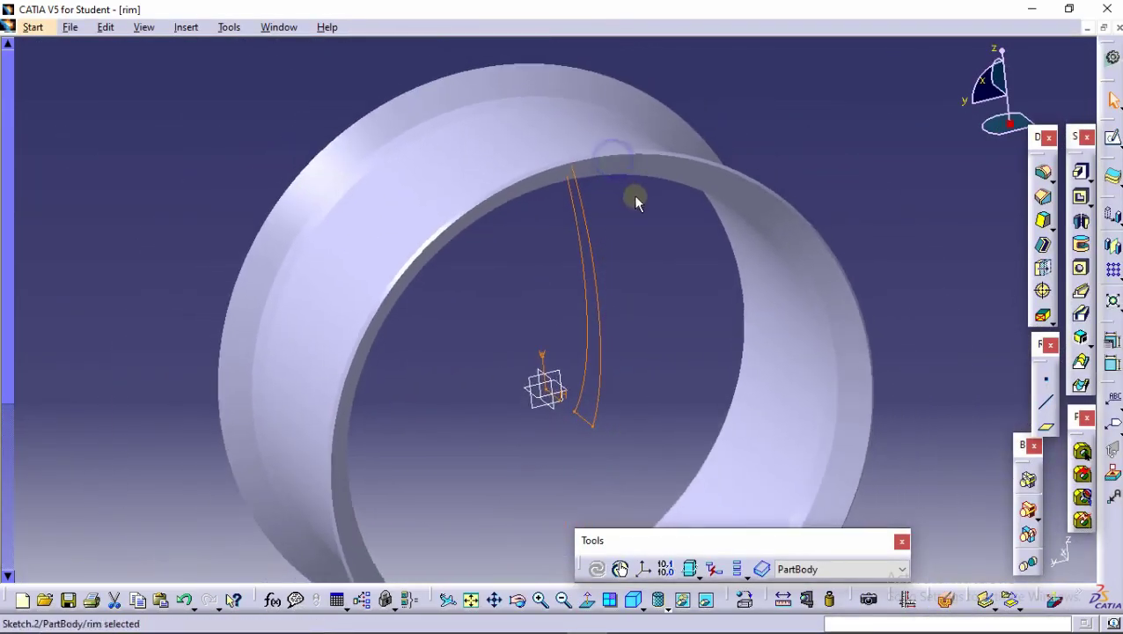
pyautogui.click(1082, 226)
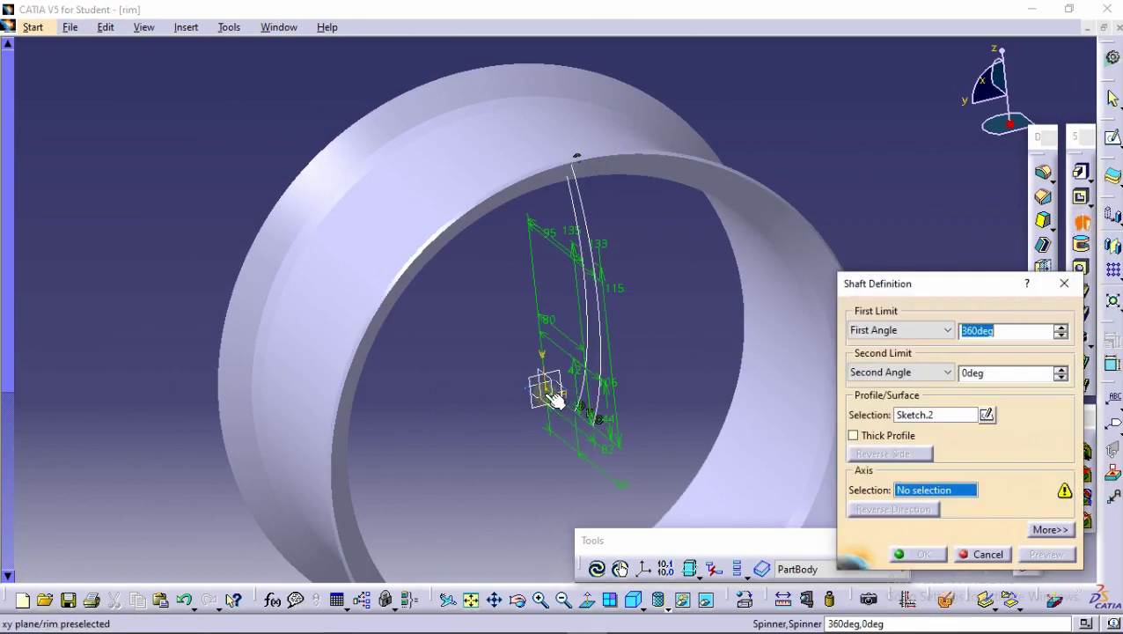
pyautogui.click(568, 405)
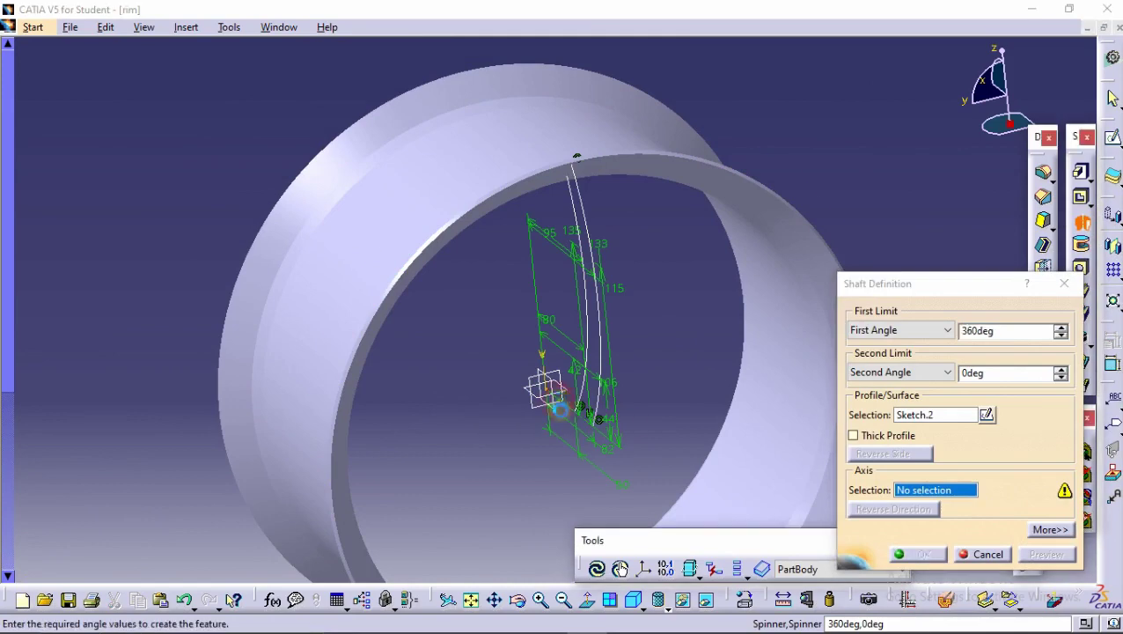
pyautogui.click(1045, 555)
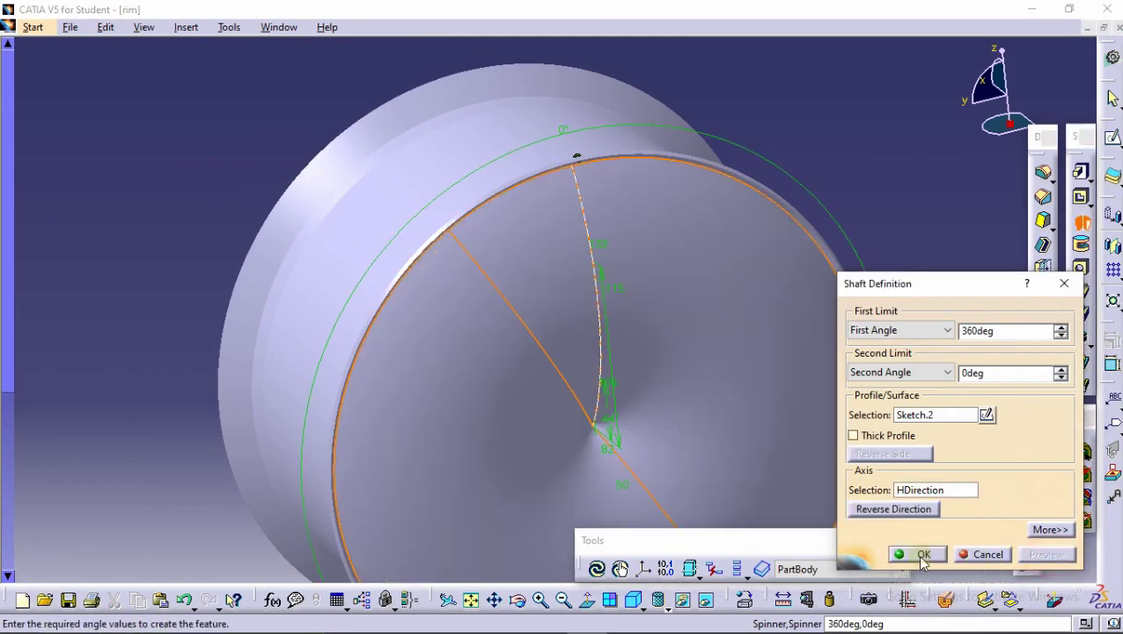
pyautogui.click(907, 555)
pyautogui.click(262, 179)
pyautogui.moveTo(414, 257)
pyautogui.mouseDown(button='middle')
pyautogui.moveTo(411, 237)
pyautogui.moveTo(603, 372)
pyautogui.moveTo(592, 281)
pyautogui.moveTo(634, 372)
pyautogui.moveTo(565, 295)
pyautogui.mouseUp(button='middle')
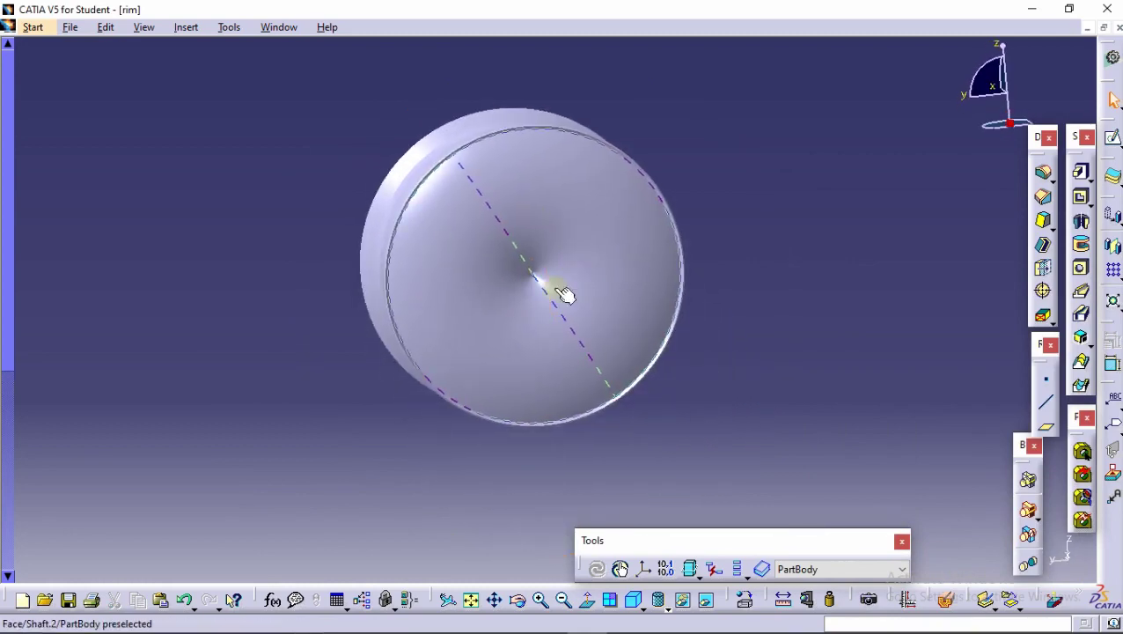
pyautogui.moveTo(458, 243)
pyautogui.mouseDown(button='middle')
pyautogui.moveTo(748, 421)
pyautogui.moveTo(660, 421)
pyautogui.moveTo(597, 271)
pyautogui.moveTo(621, 343)
pyautogui.mouseUp(button='middle')
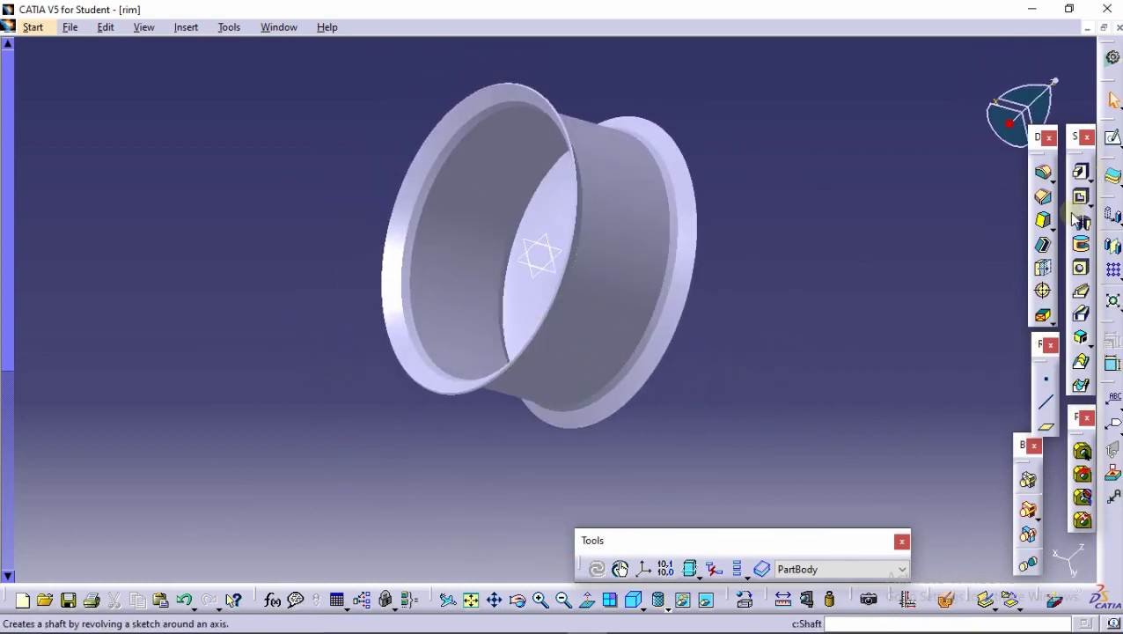
# Create a reference plane offset -204 mm from the yz plane.
pyautogui.click(1046, 426)
pyautogui.moveTo(514, 243)
pyautogui.mouseDown(button='middle')
pyautogui.moveTo(534, 322)
pyautogui.moveTo(646, 308)
pyautogui.mouseUp(button='middle')
pyautogui.click(572, 289)
pyautogui.moveTo(488, 301); pyautogui.dragTo(647, 314)
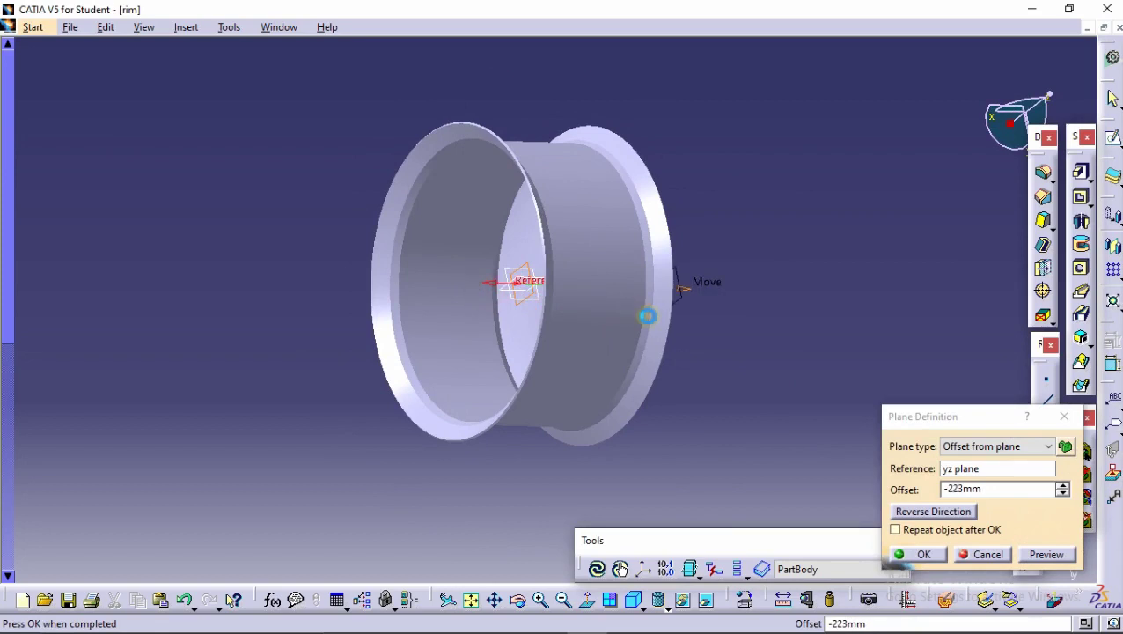
pyautogui.moveTo(647, 313); pyautogui.dragTo(473, 297, button='middle')
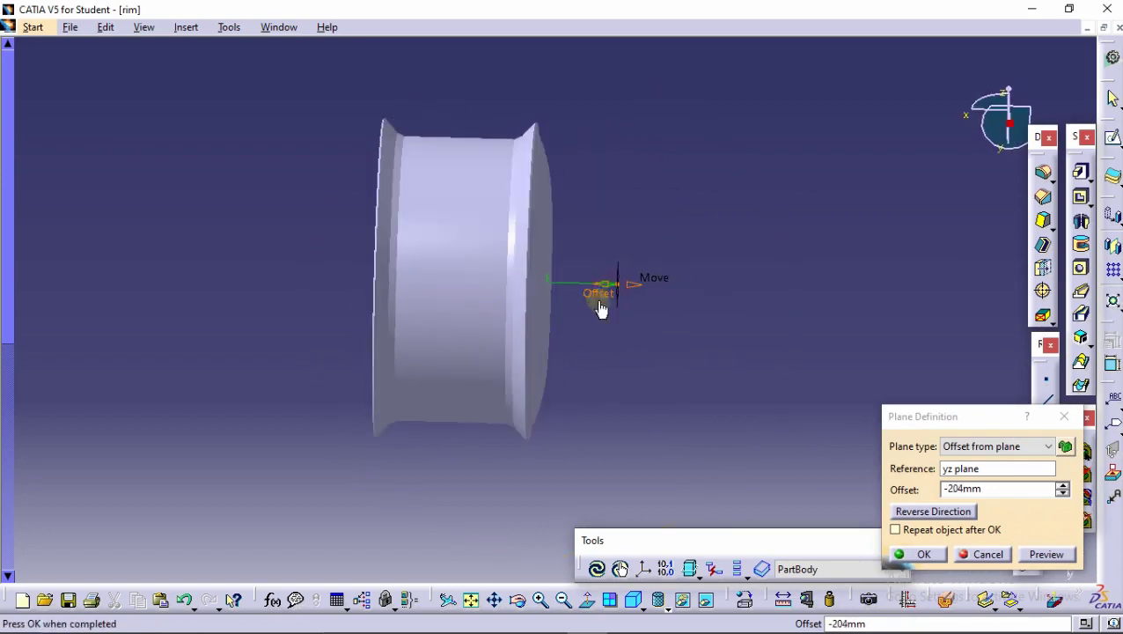
pyautogui.click(921, 554)
# Open a new sketch on the offset plane, viewed face-on.
pyautogui.moveTo(626, 399); pyautogui.dragTo(485, 305, button='middle')
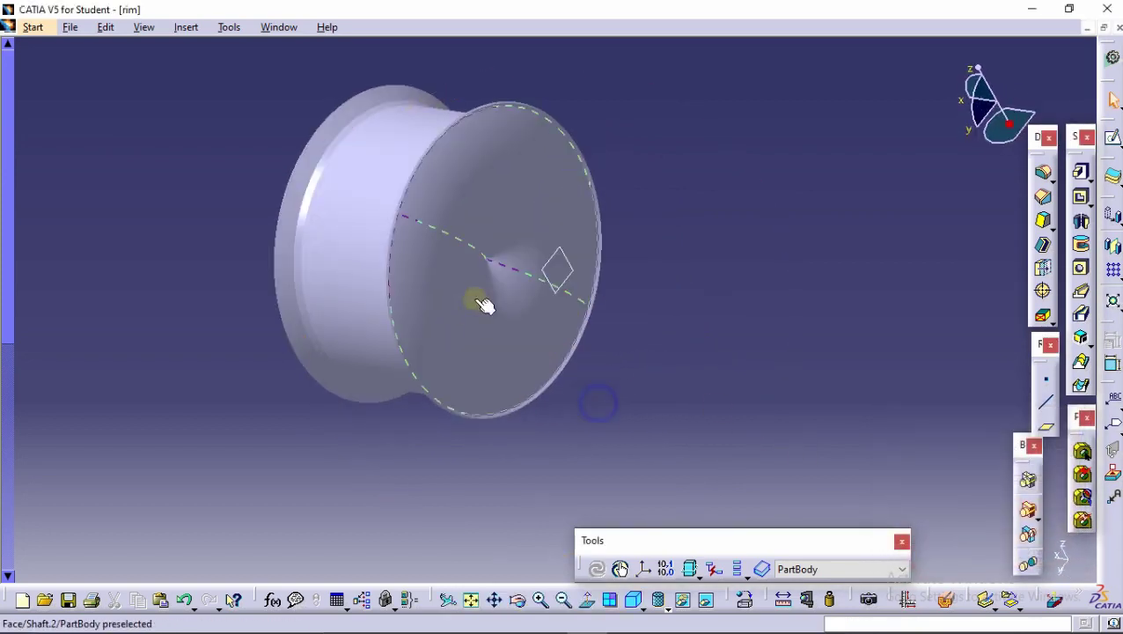
pyautogui.click(1113, 136)
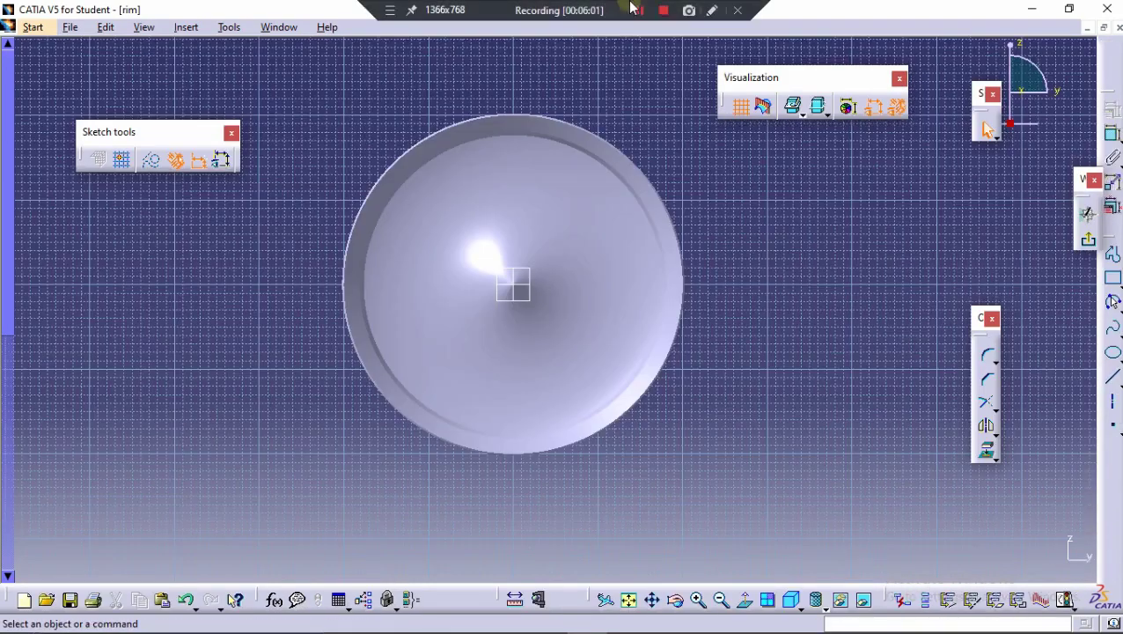
pyautogui.click(745, 600)
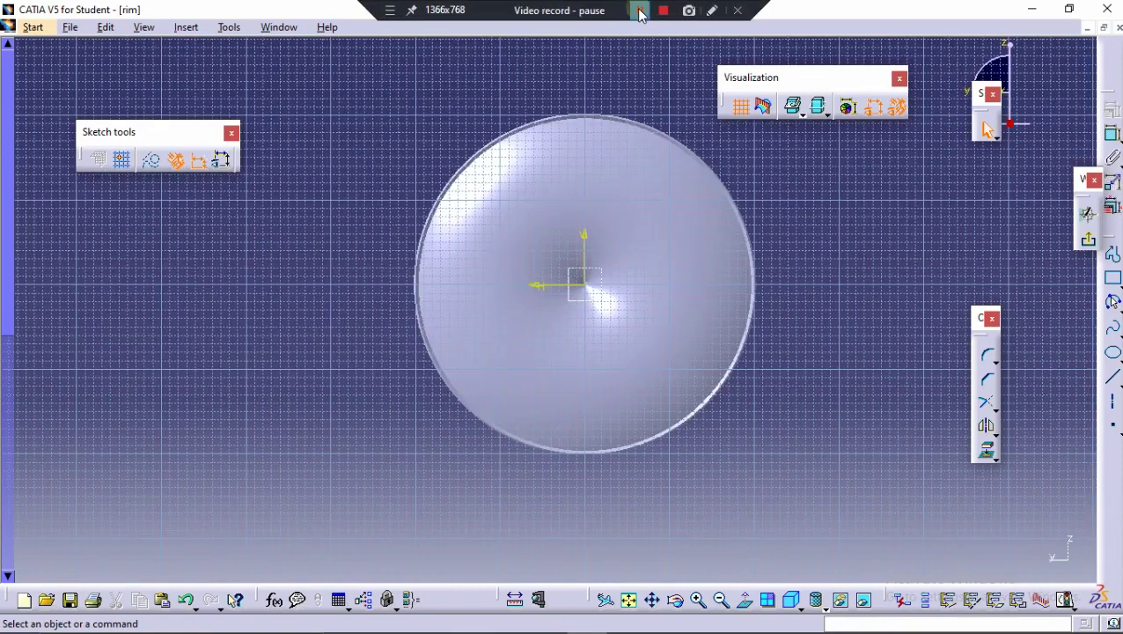
pyautogui.scroll(2, 790, 125)
# Draw a vertical construction axis straight up from the sketch origin.
pyautogui.click(1111, 400)
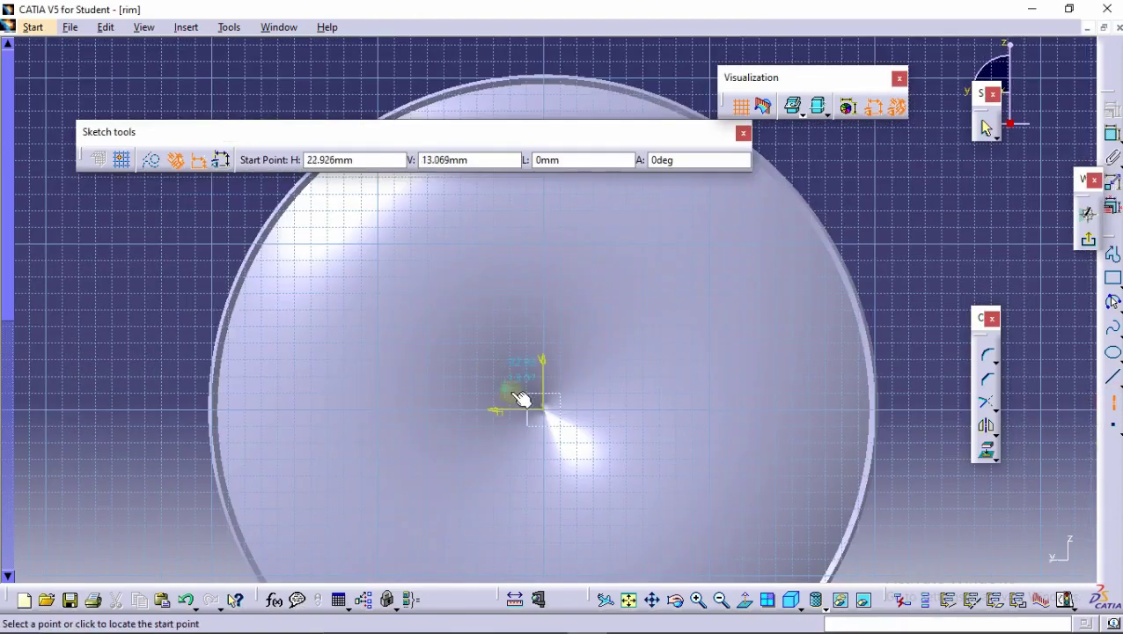
pyautogui.click(553, 418)
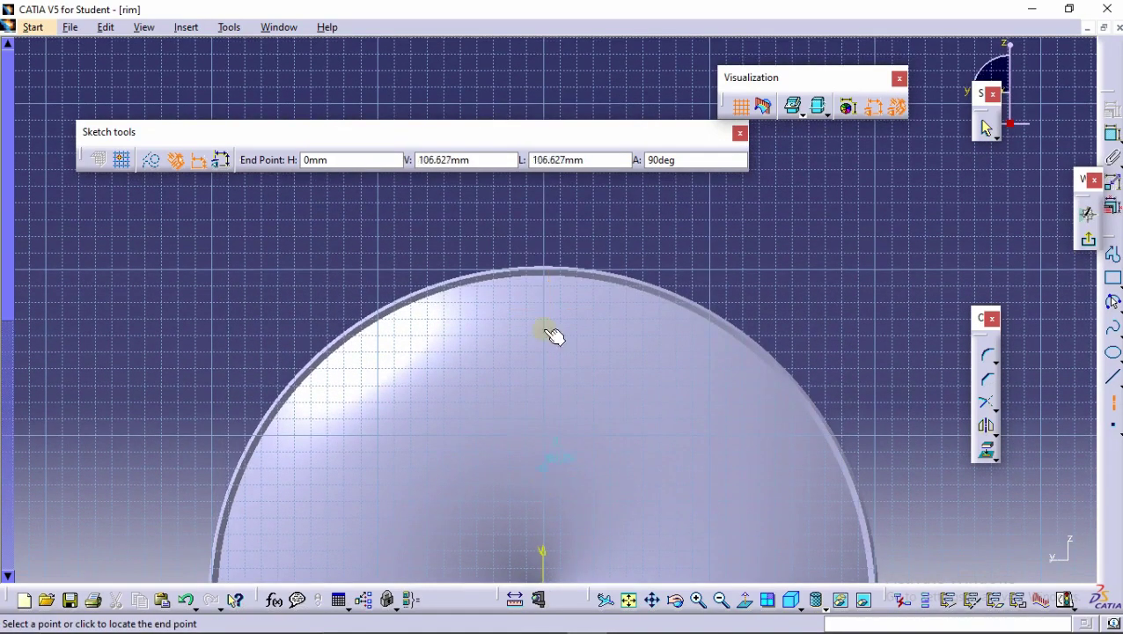
pyautogui.click(548, 208)
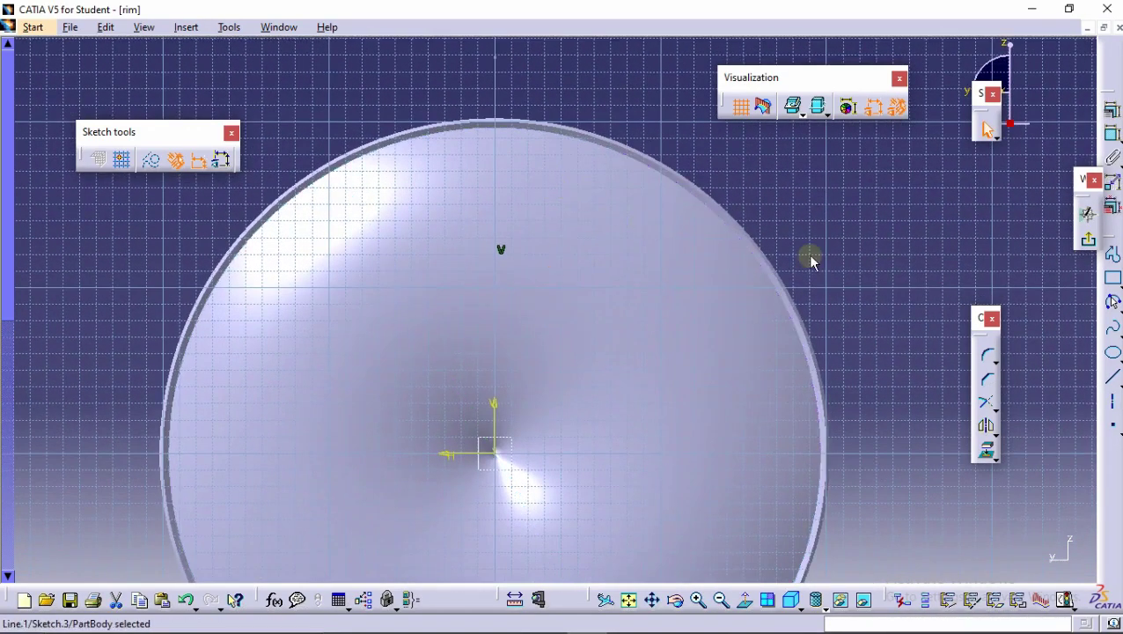
pyautogui.click(1115, 377)
pyautogui.moveTo(502, 201); pyautogui.dragTo(471, 245, button='middle')
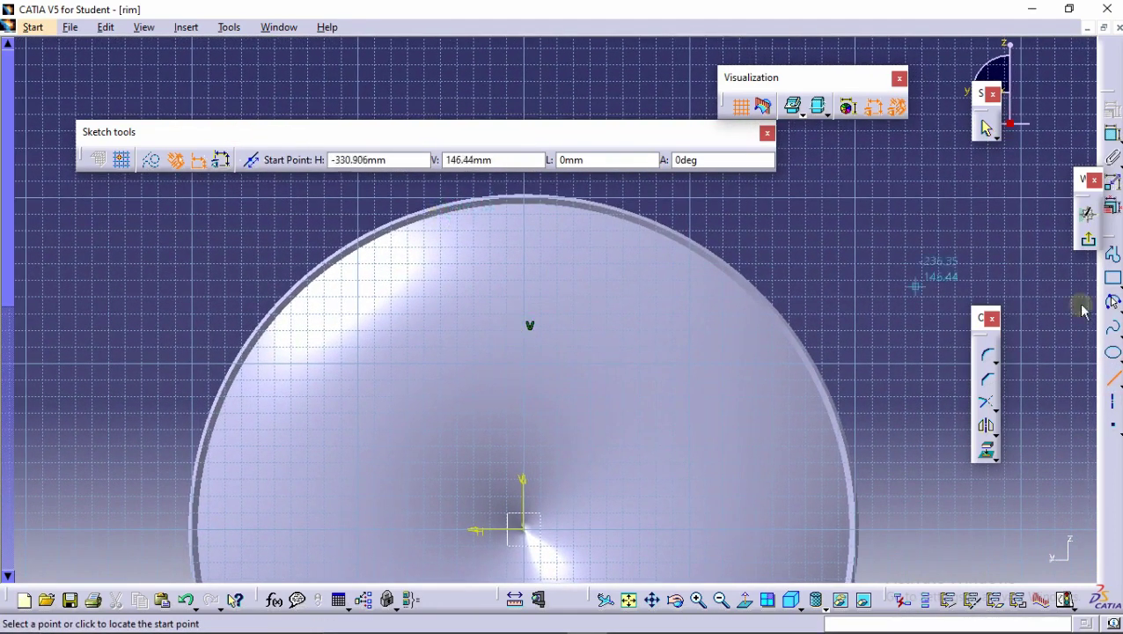
# Draw a circle centred on the origin with its radius just outside the rim.
pyautogui.click(1115, 377)
pyautogui.click(1114, 302)
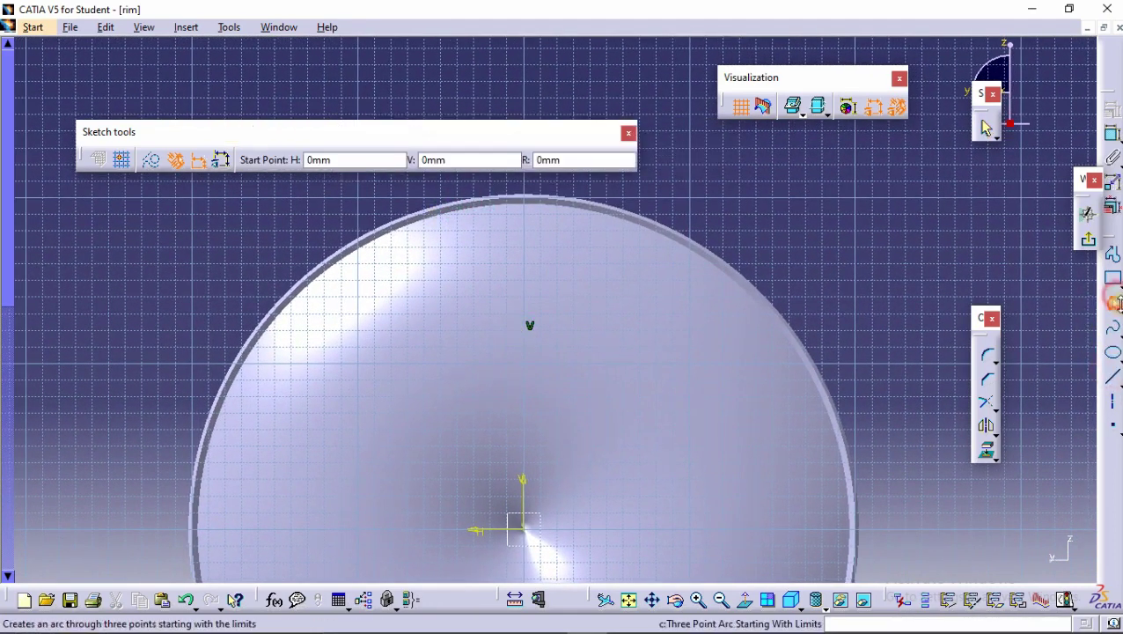
pyautogui.click(1115, 302)
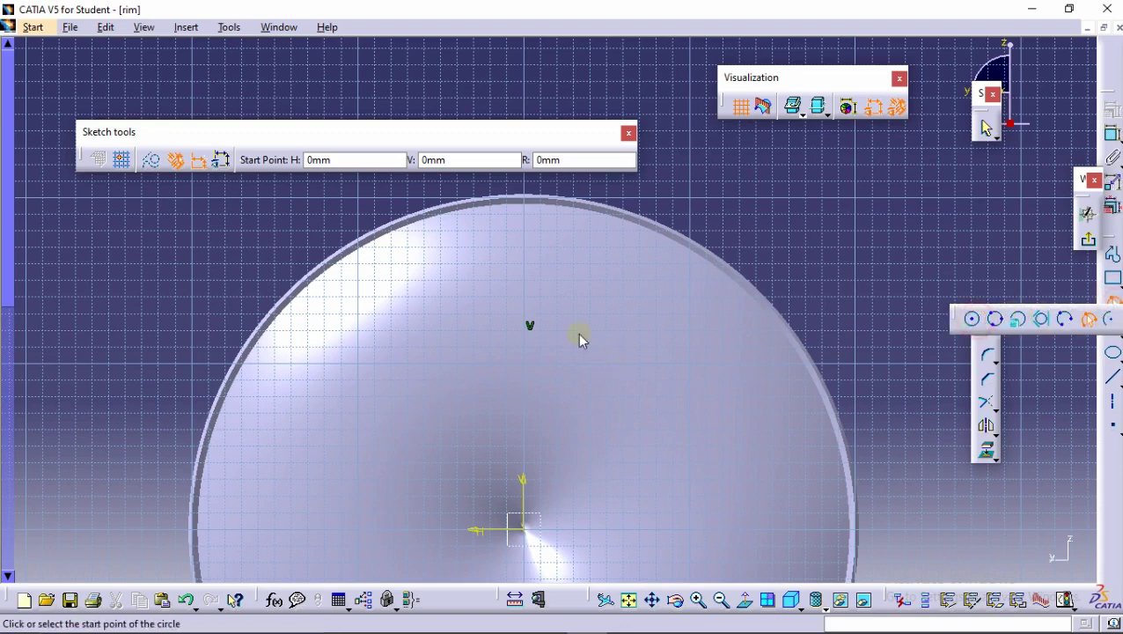
pyautogui.moveTo(577, 364); pyautogui.dragTo(568, 327, button='middle')
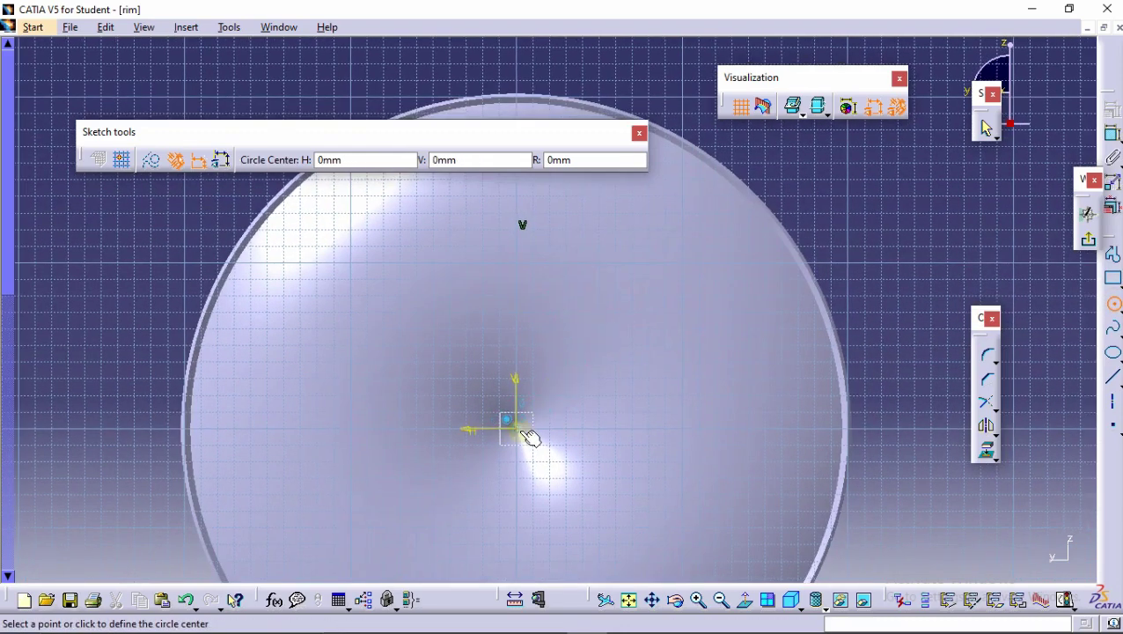
pyautogui.click(828, 199)
pyautogui.moveTo(836, 204); pyautogui.dragTo(815, 250, button='middle')
pyautogui.click(853, 229)
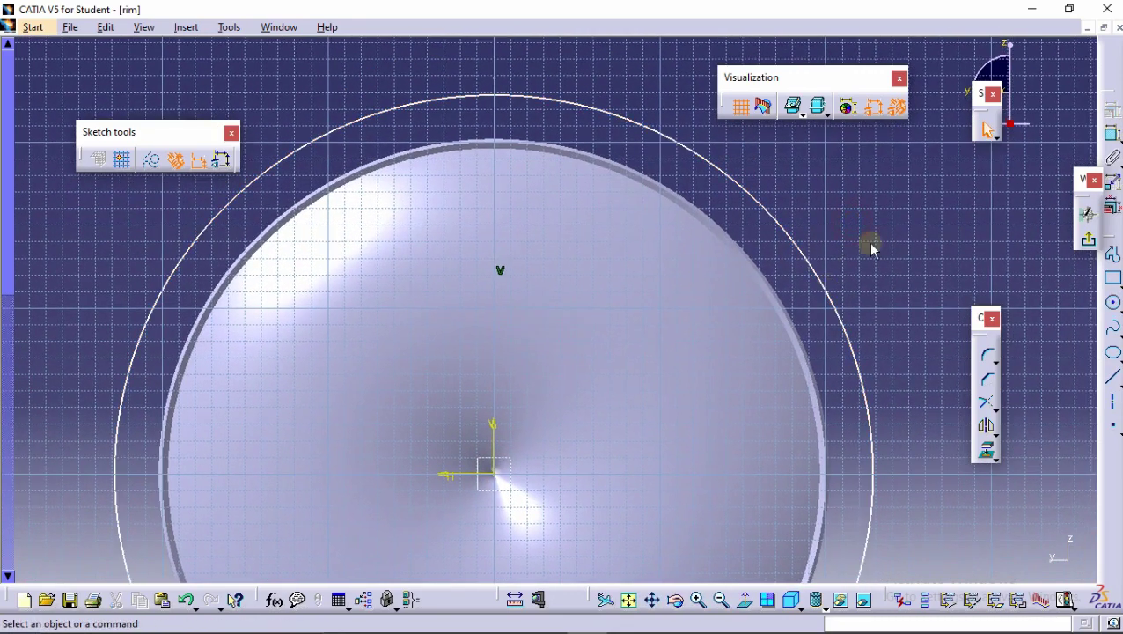
# Make the new circle coincident with the rim's circular edge.
pyautogui.click(1109, 138)
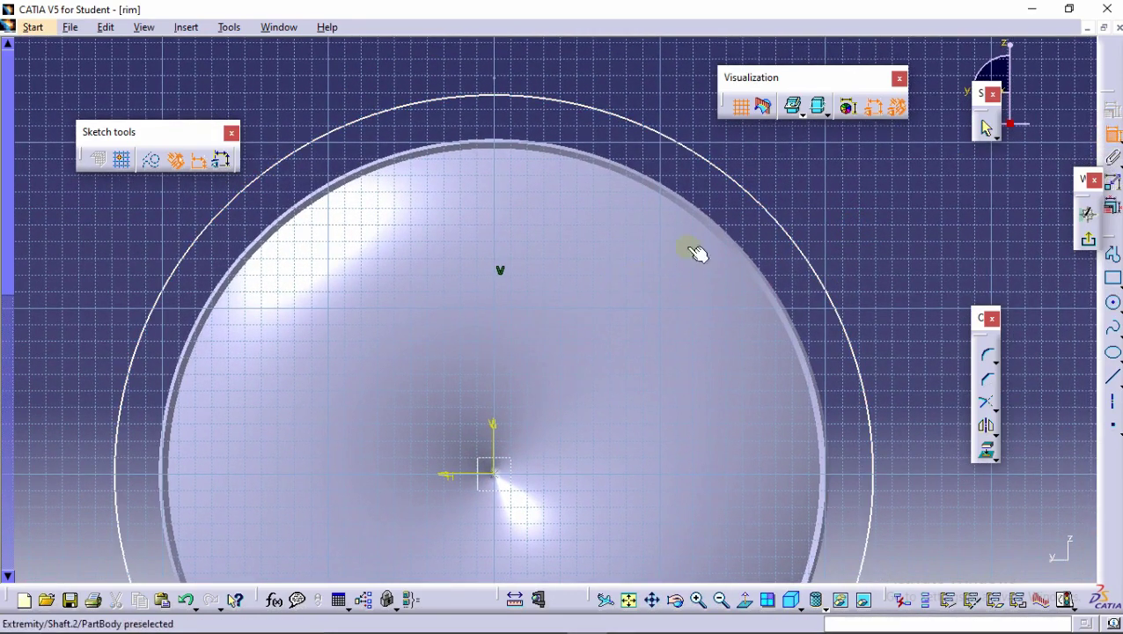
pyautogui.click(767, 225)
pyautogui.click(736, 232)
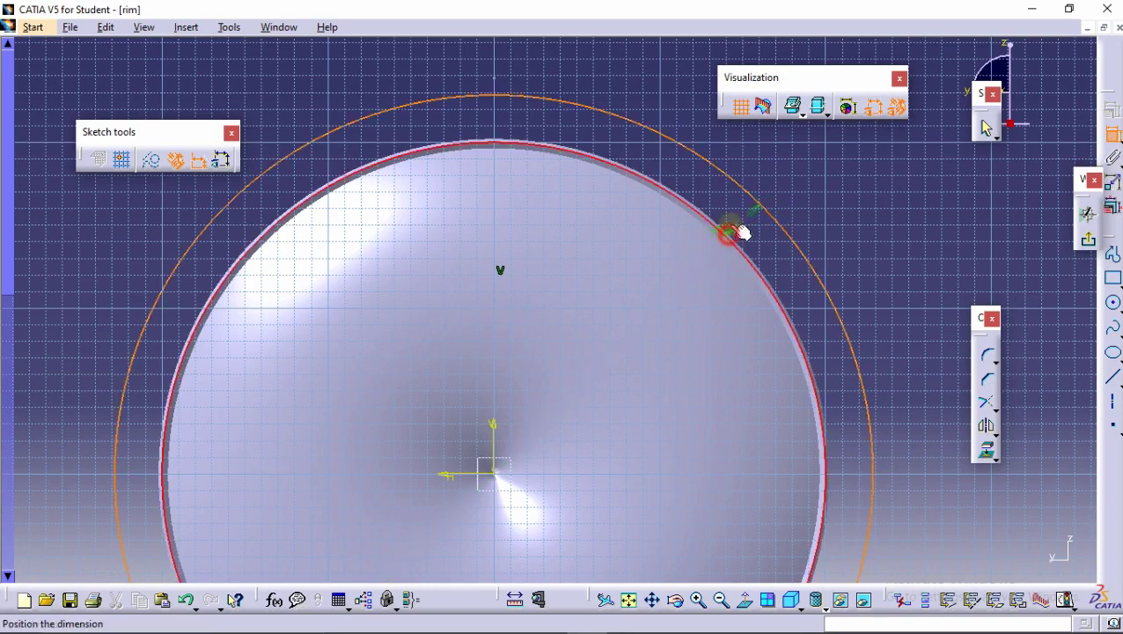
pyautogui.rightClick(824, 199)
pyautogui.click(876, 339)
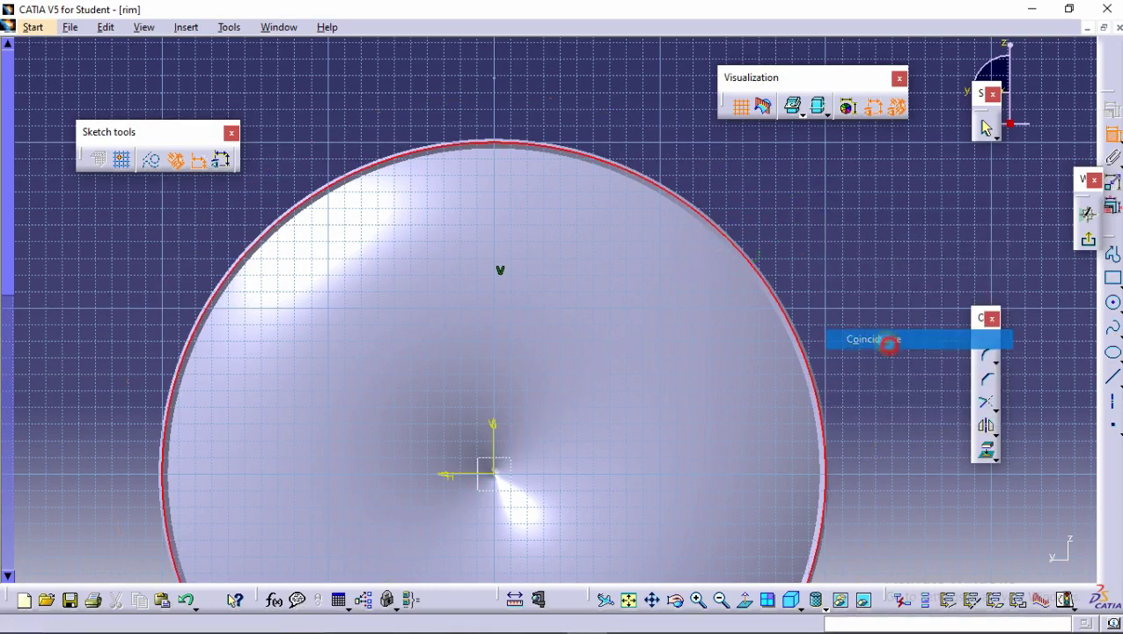
pyautogui.moveTo(566, 231)
pyautogui.keyDown('ctrl'); pyautogui.mouseDown(button='middle')
pyautogui.moveTo(722, 253)
pyautogui.moveTo(662, 237)
pyautogui.moveTo(581, 183)
pyautogui.mouseUp(button='middle'); pyautogui.keyUp('ctrl')
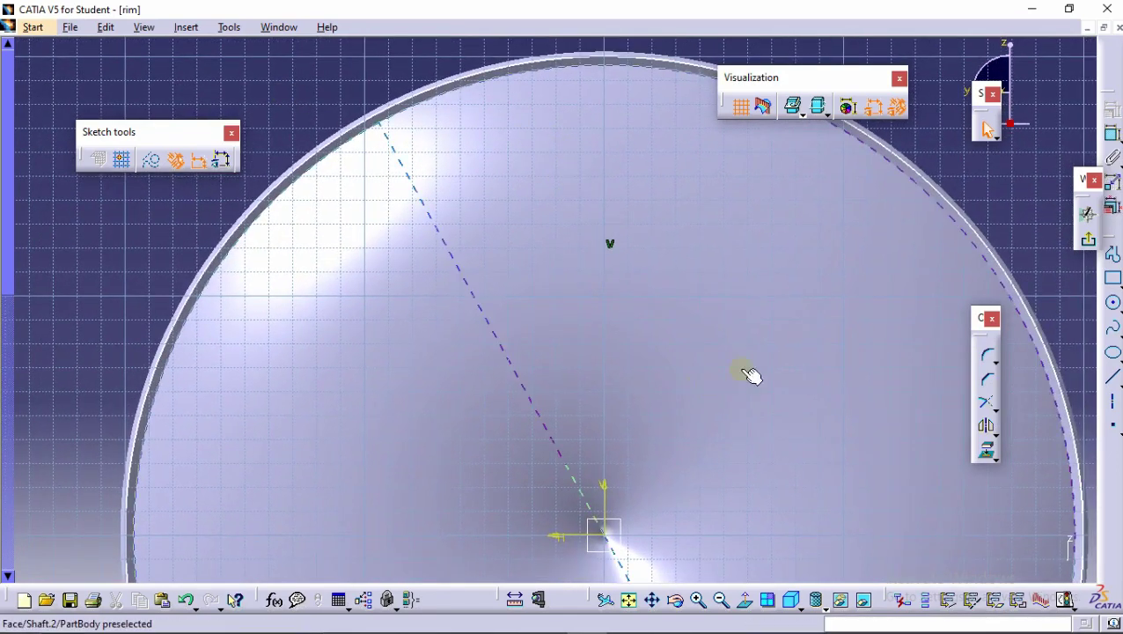
# Draw a slanted line from the circle's upper-left edge to just above the sketch origin.
pyautogui.click(1112, 381)
pyautogui.moveTo(602, 183); pyautogui.dragTo(609, 300, button='middle')
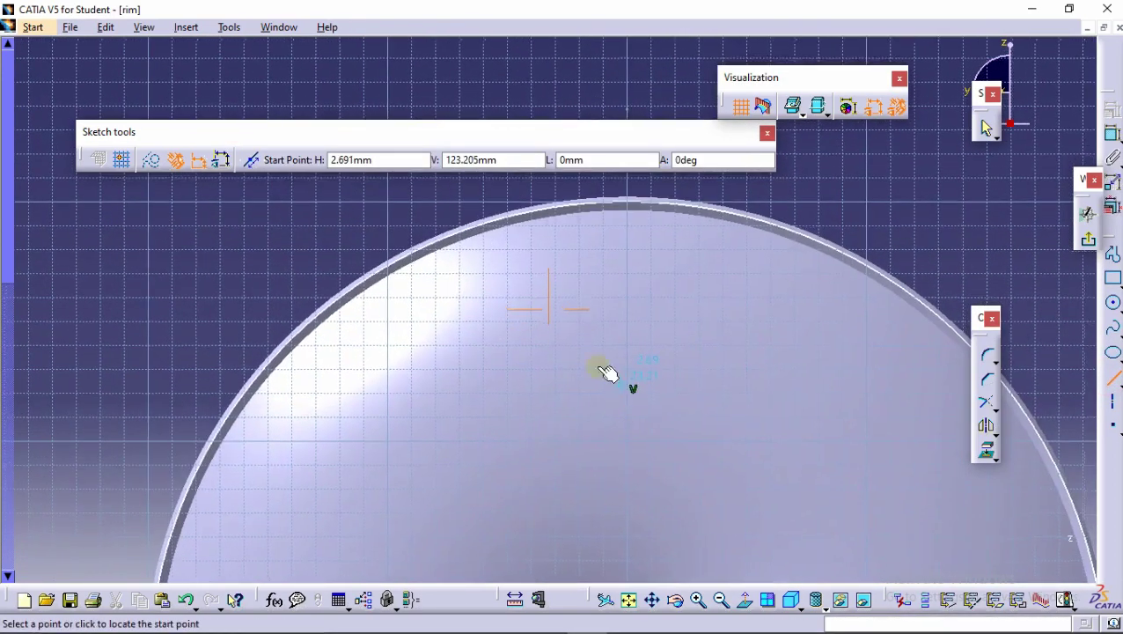
pyautogui.click(468, 237)
pyautogui.moveTo(567, 396); pyautogui.dragTo(479, 189, button='middle')
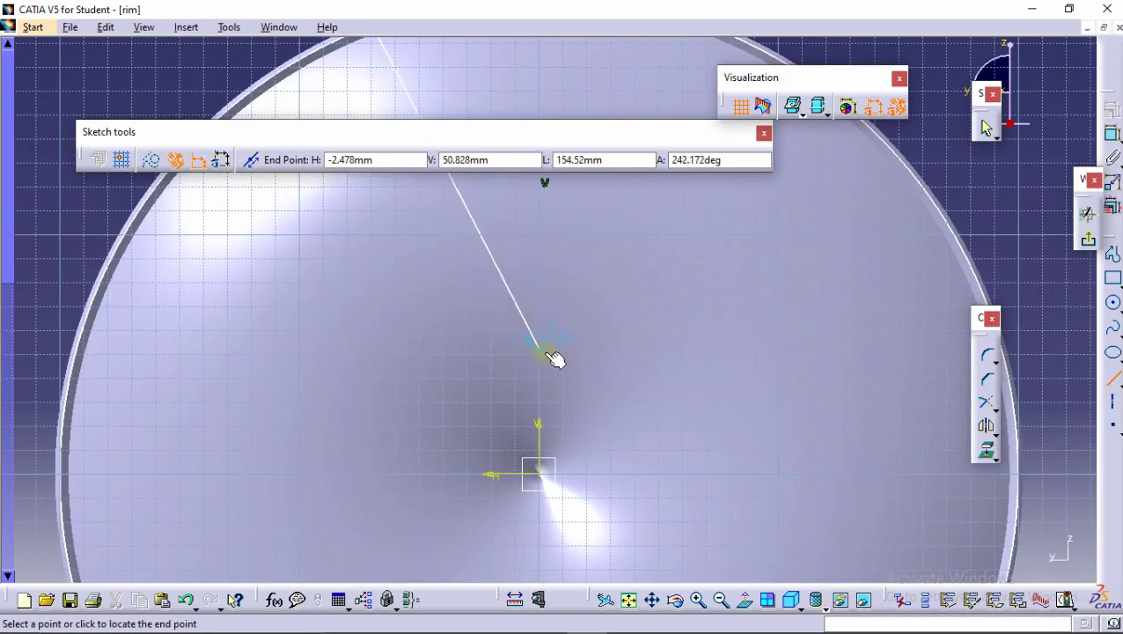
pyautogui.click(539, 359)
pyautogui.moveTo(321, 222); pyautogui.dragTo(414, 291, button='middle')
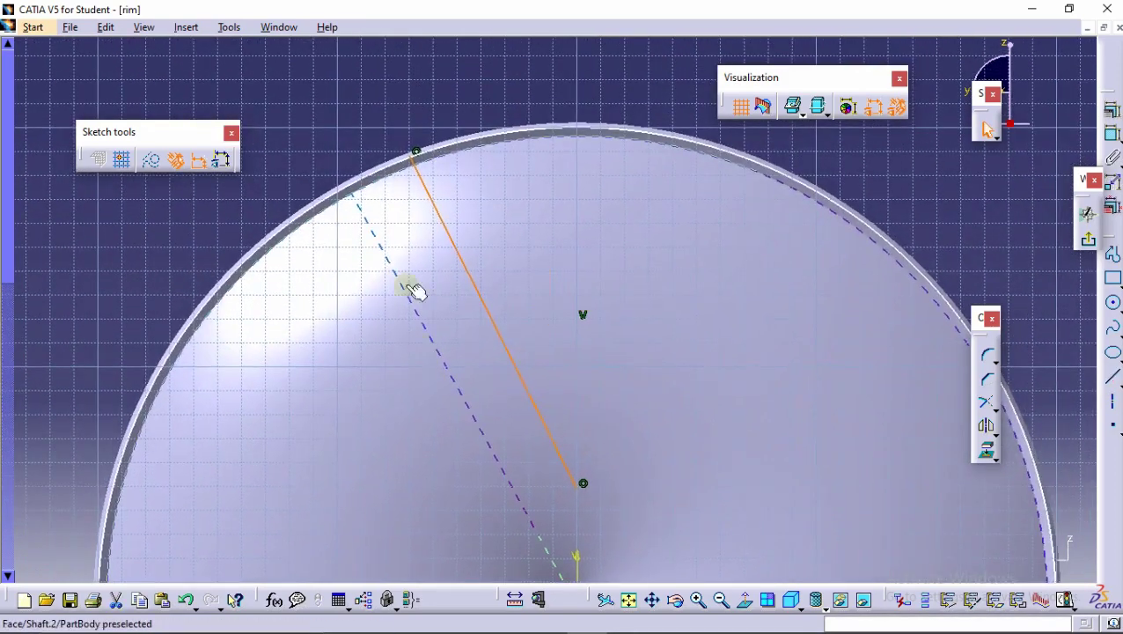
pyautogui.moveTo(371, 101); pyautogui.dragTo(513, 234, button='middle')
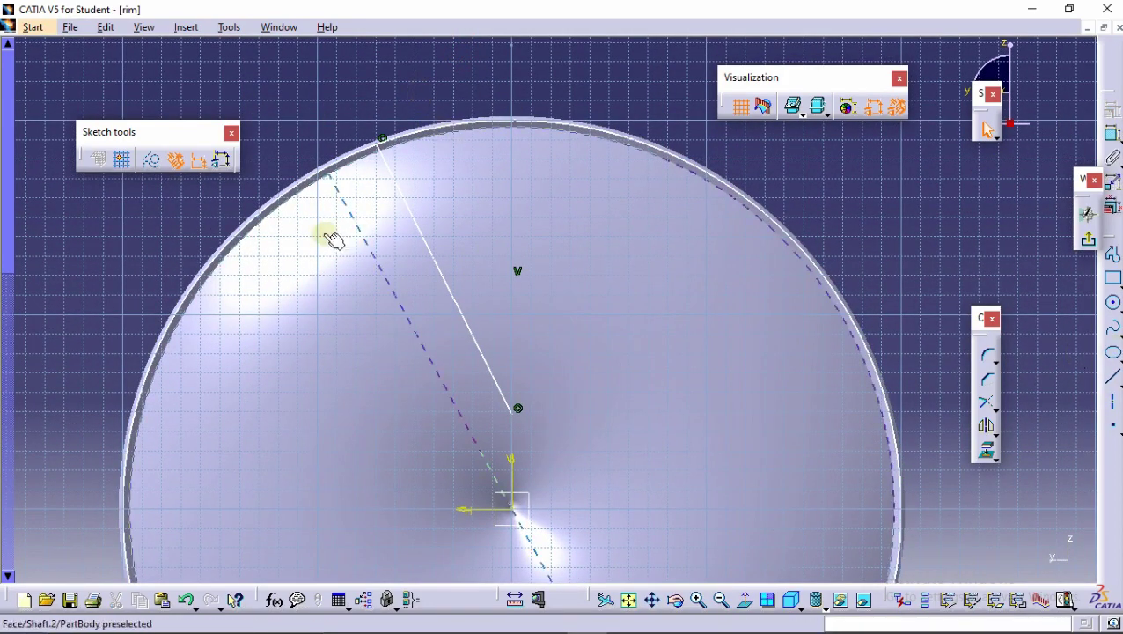
pyautogui.moveTo(334, 241); pyautogui.dragTo(395, 190, button='middle')
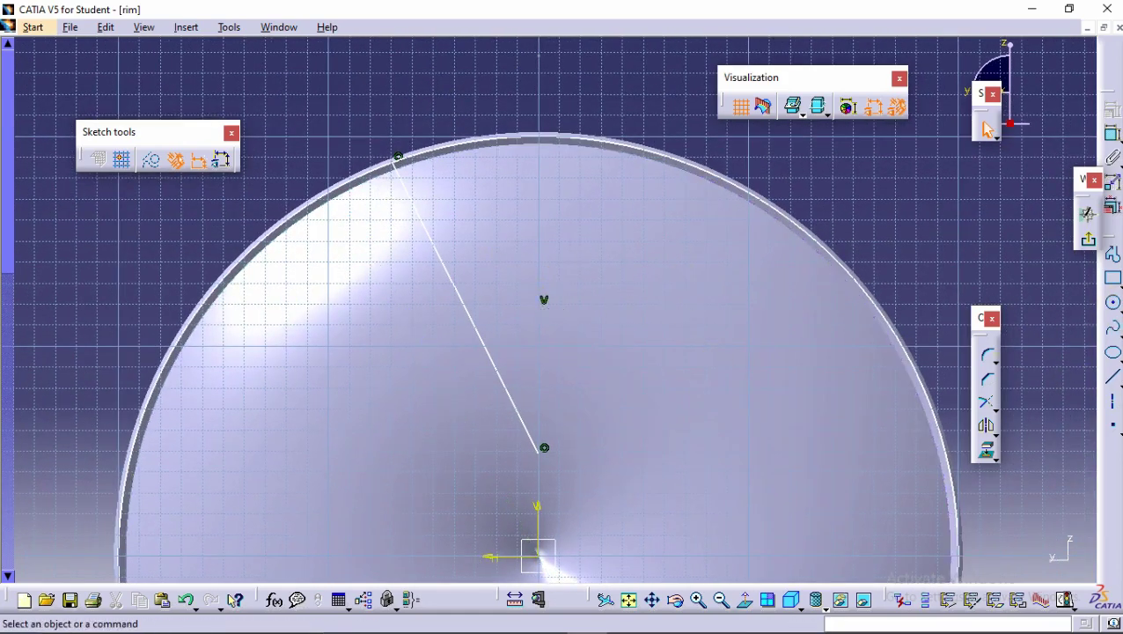
pyautogui.click(1115, 307)
# Mirror the slanted line across the vertical axis to form a V.
pyautogui.click(1089, 320)
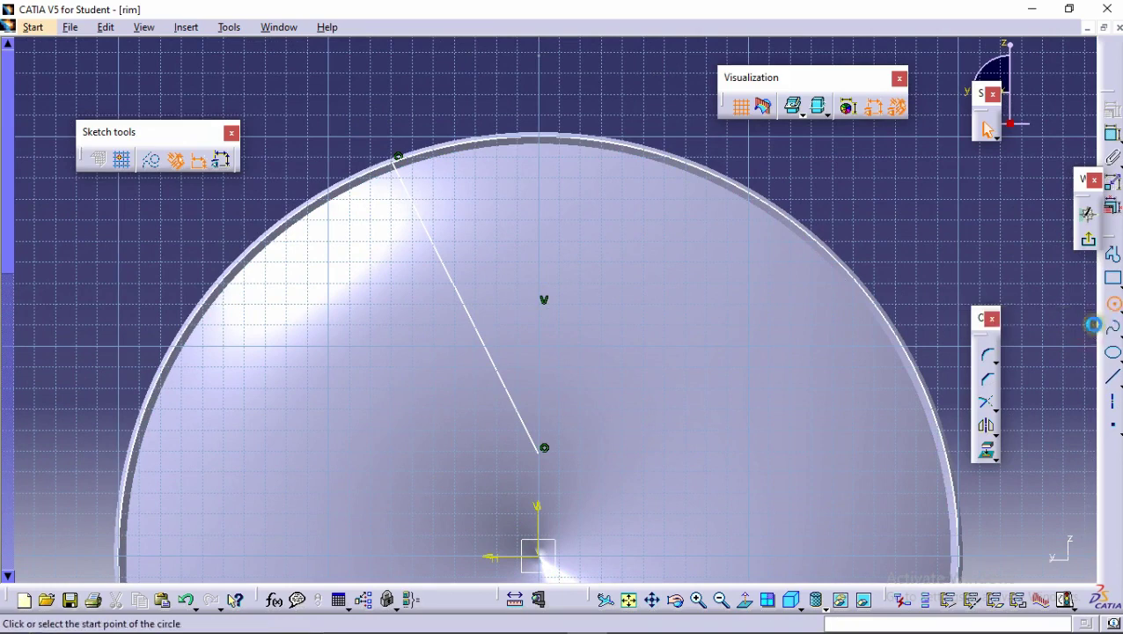
pyautogui.click(1113, 302)
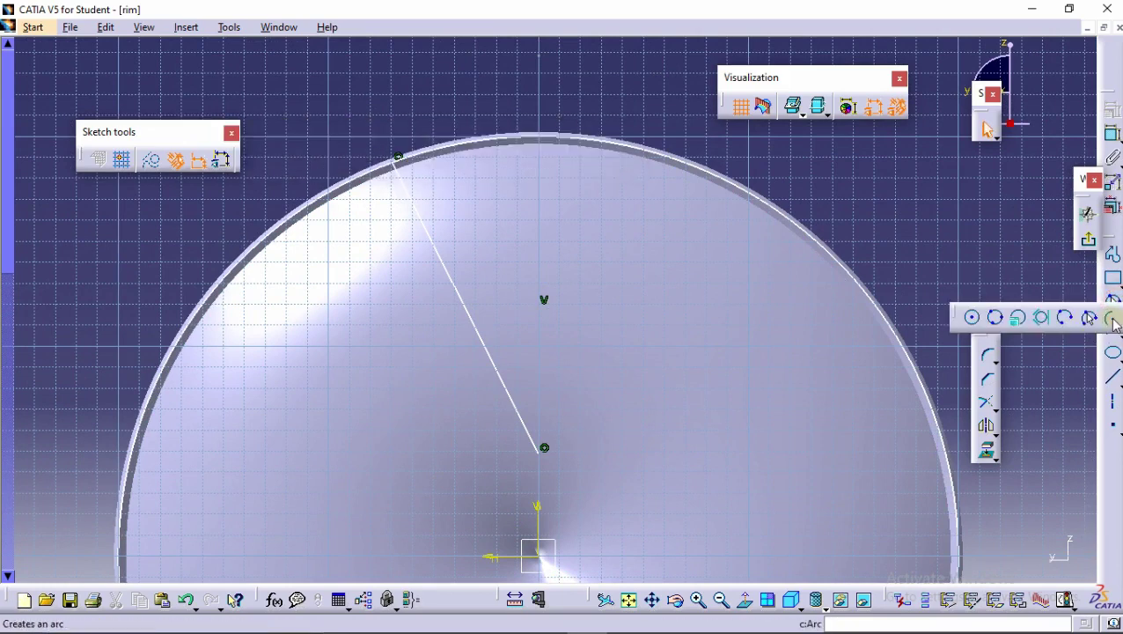
pyautogui.moveTo(582, 509); pyautogui.dragTo(557, 459, button='middle')
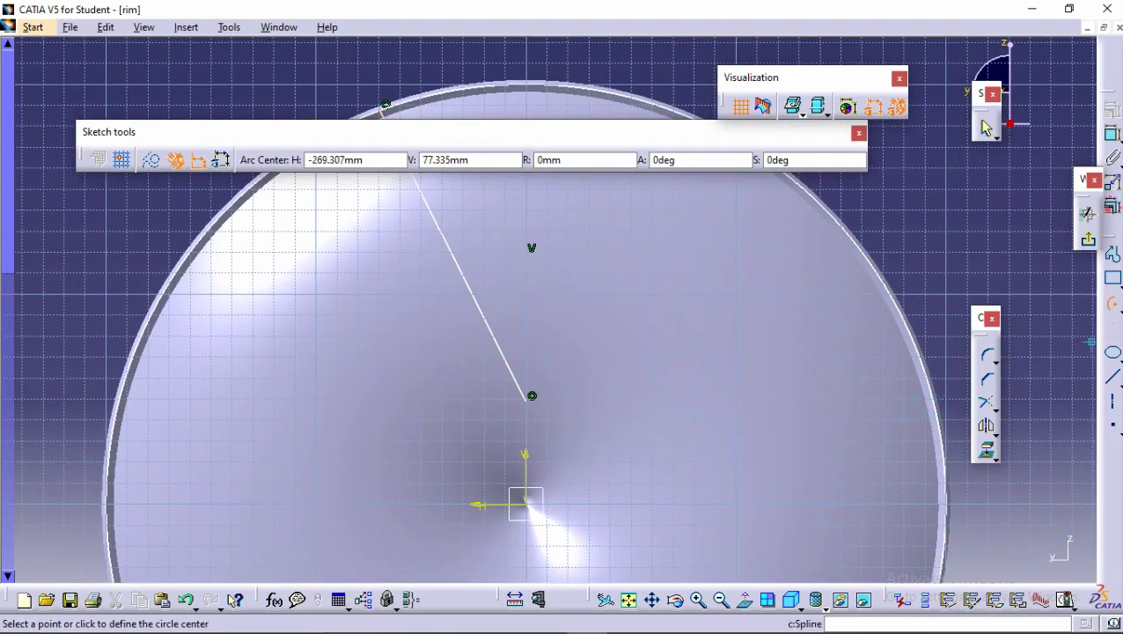
pyautogui.click(1114, 305)
pyautogui.moveTo(876, 312); pyautogui.dragTo(898, 379, button='middle')
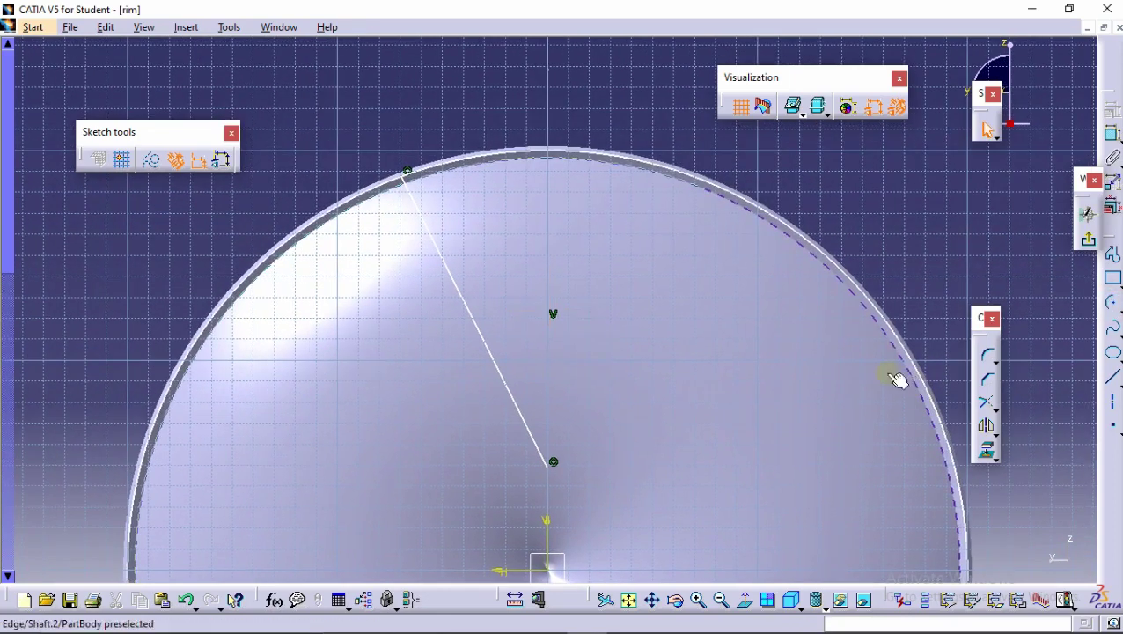
pyautogui.click(485, 338)
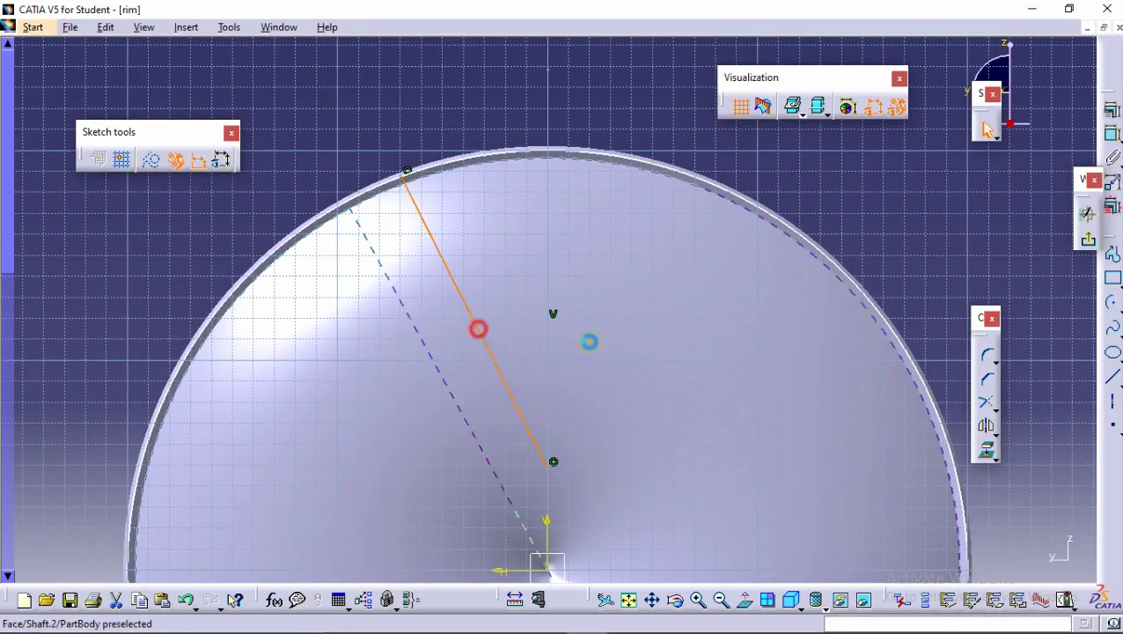
pyautogui.click(990, 429)
pyautogui.click(558, 534)
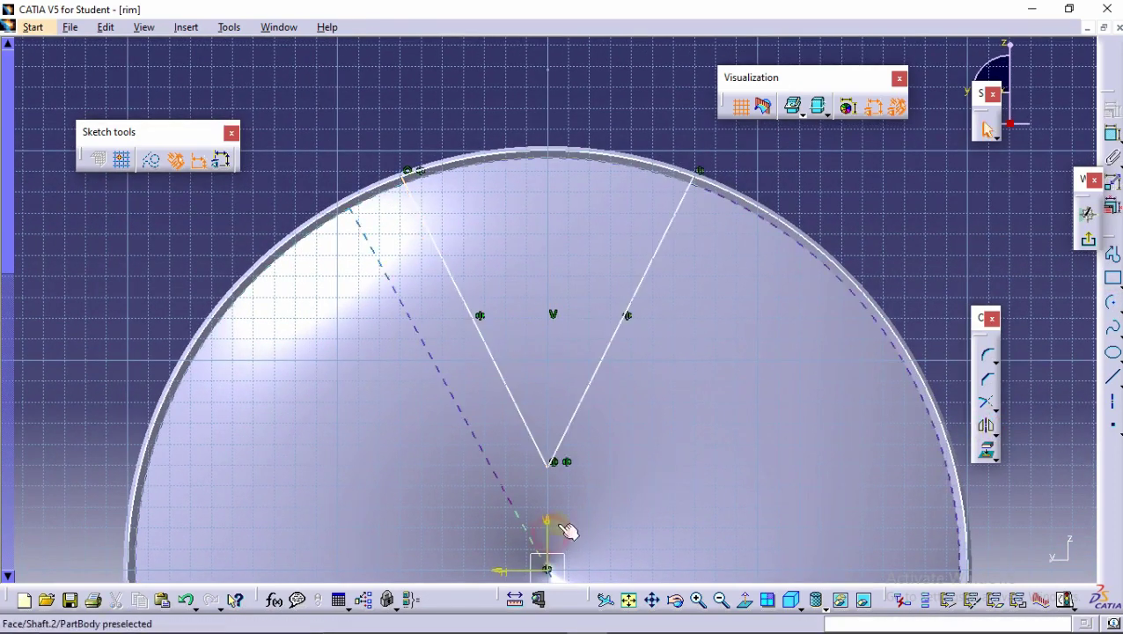
pyautogui.keyDown('ctrl'); pyautogui.moveTo(563, 528); pyautogui.dragTo(601, 488, button='middle'); pyautogui.keyUp('ctrl')
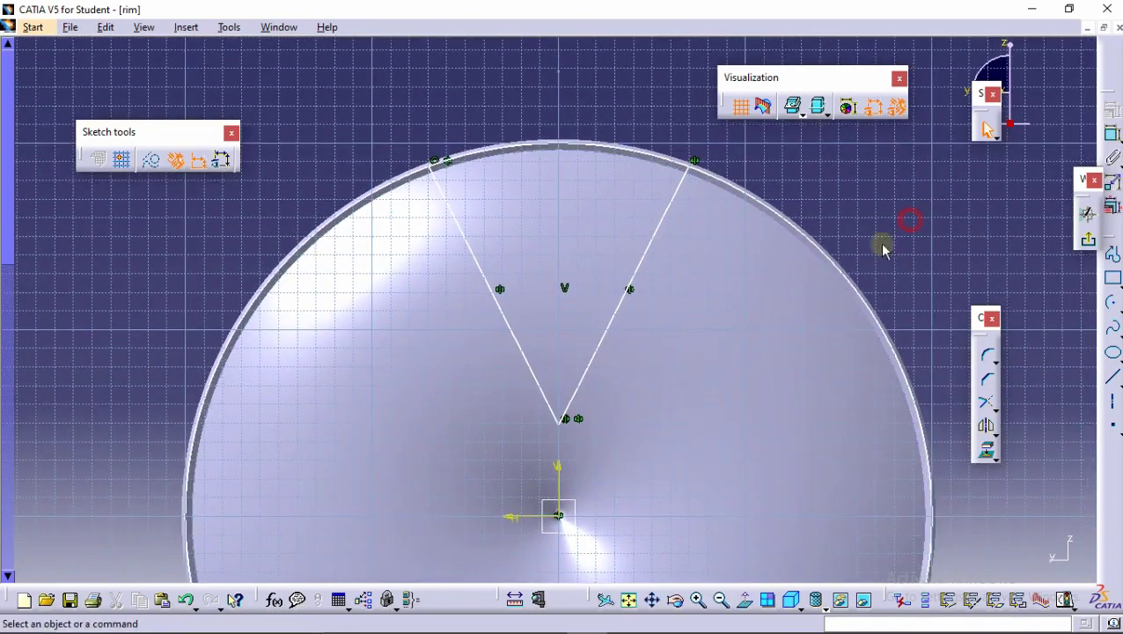
pyautogui.moveTo(809, 201); pyautogui.dragTo(810, 257, button='middle')
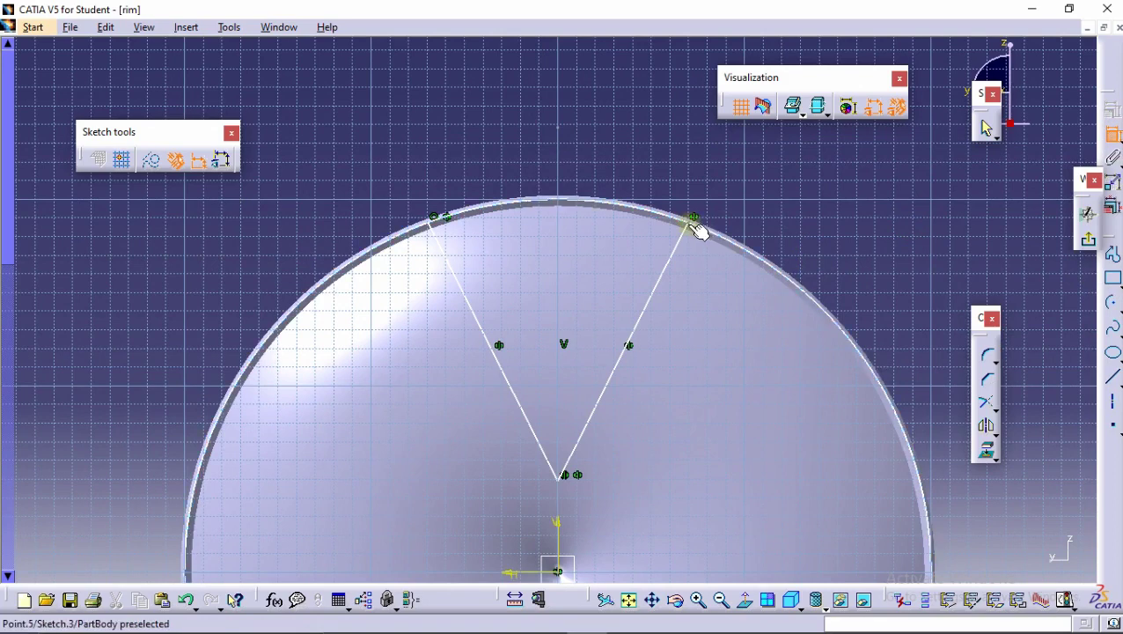
# Dimension the V's two top endpoints 110 apart.
pyautogui.click(432, 217)
pyautogui.doubleClick(540, 145)
pyautogui.write('110')
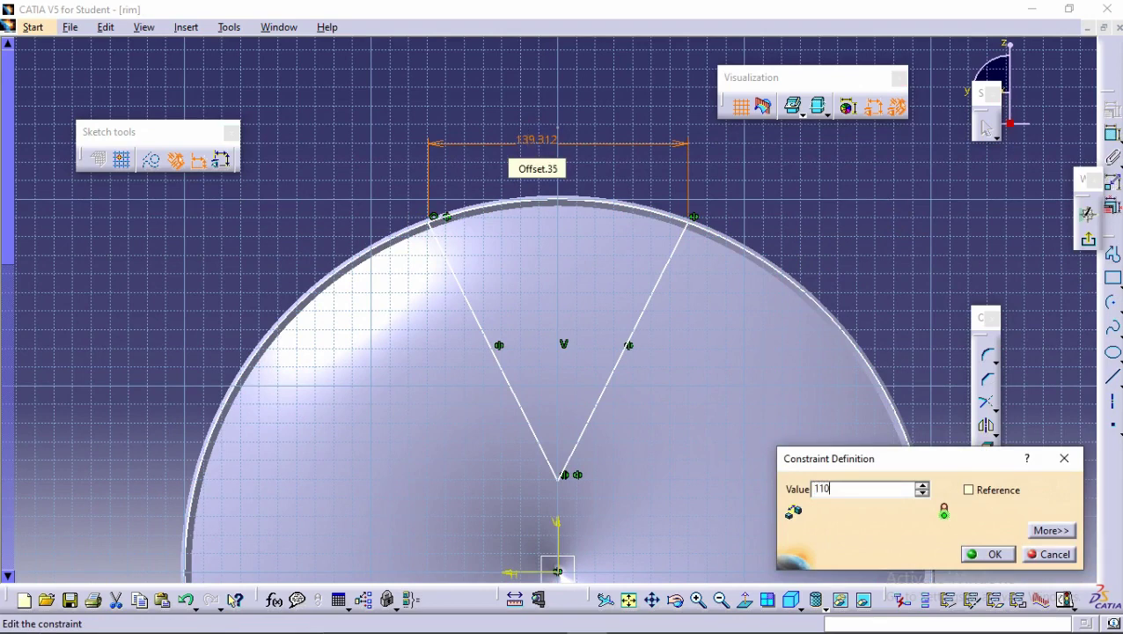
pyautogui.press('Return')
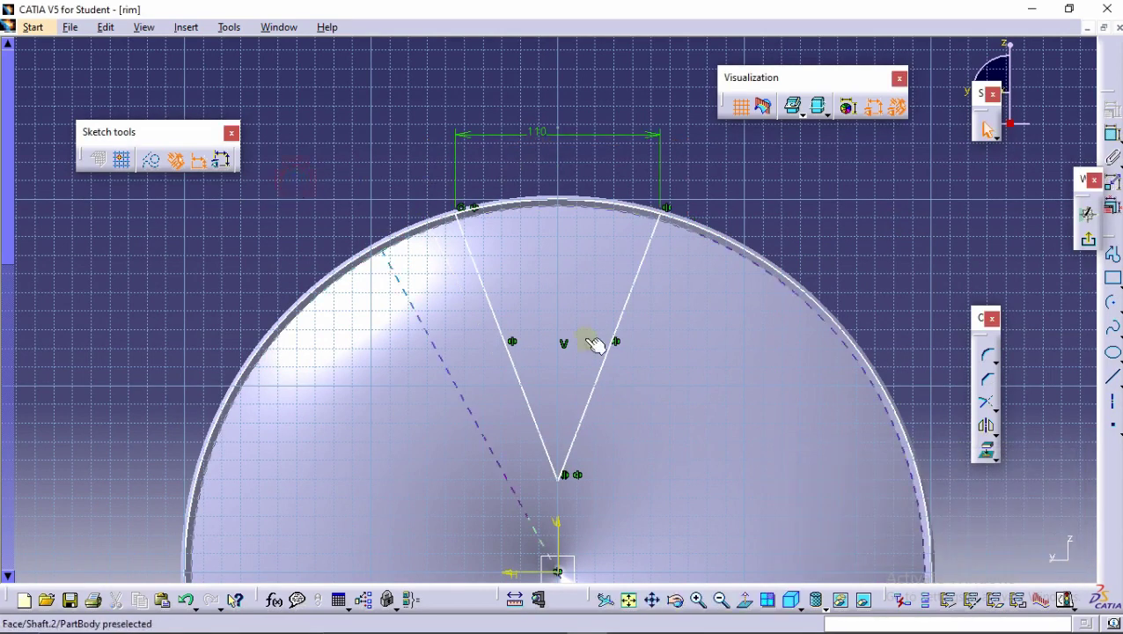
pyautogui.keyDown('ctrl'); pyautogui.moveTo(595, 344); pyautogui.dragTo(587, 338, button='middle'); pyautogui.keyUp('ctrl')
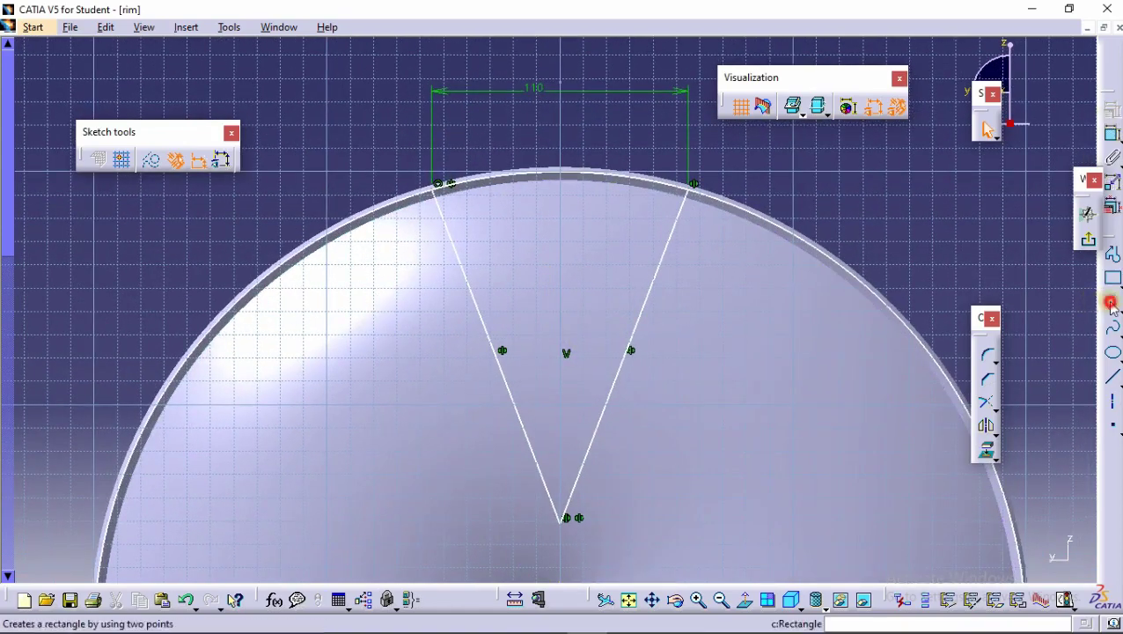
# Draw a 200 mm arc centred on the origin from the V's right to left rim ends, then select the old rim circle.
pyautogui.click(1112, 304)
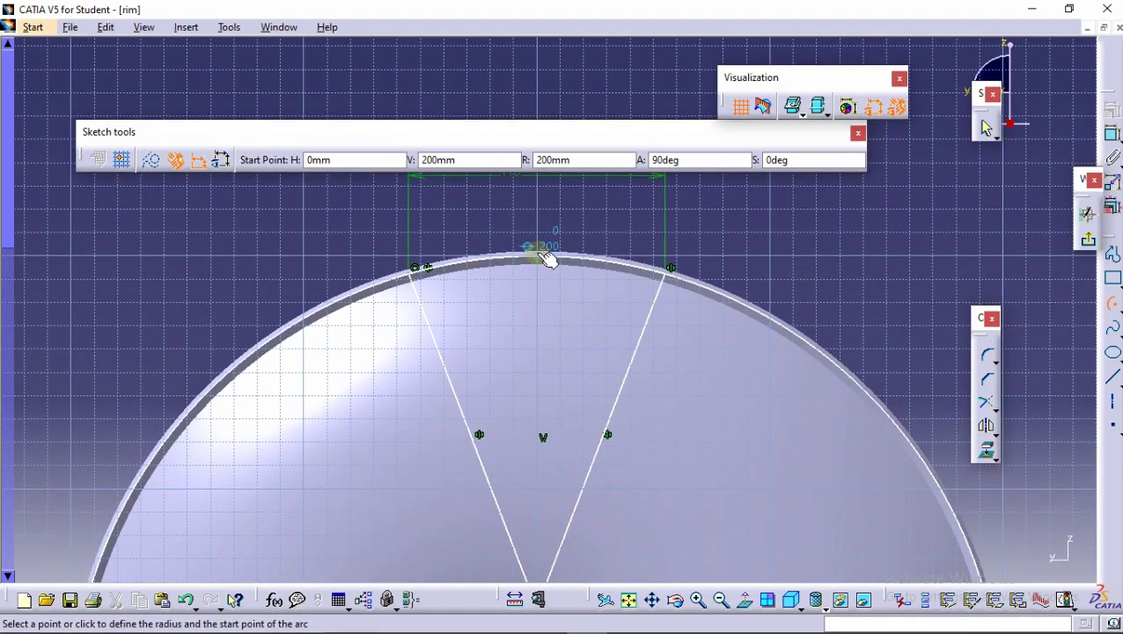
pyautogui.click(542, 255)
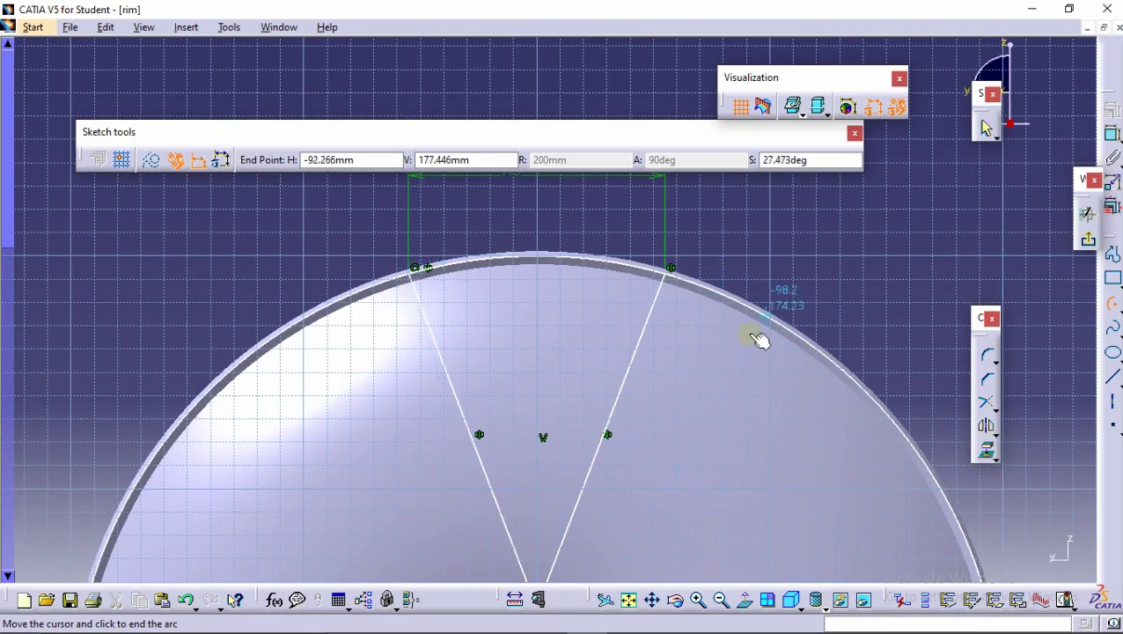
pyautogui.click(1111, 304)
pyautogui.moveTo(757, 363); pyautogui.dragTo(742, 251, button='middle')
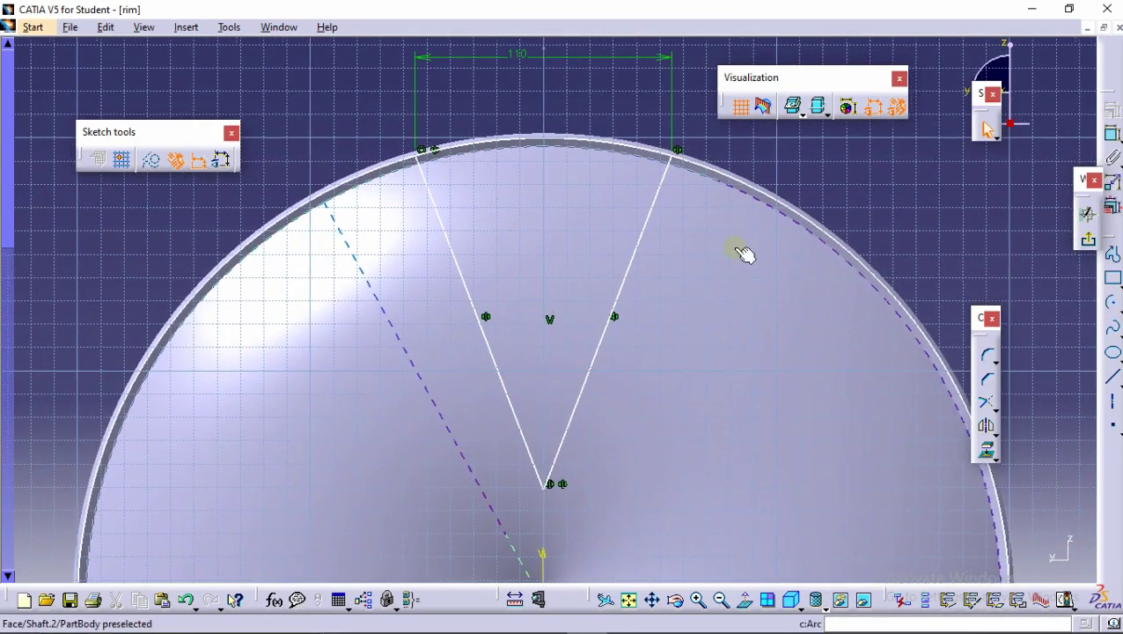
pyautogui.click(1111, 303)
pyautogui.moveTo(608, 489); pyautogui.dragTo(590, 454, button='middle')
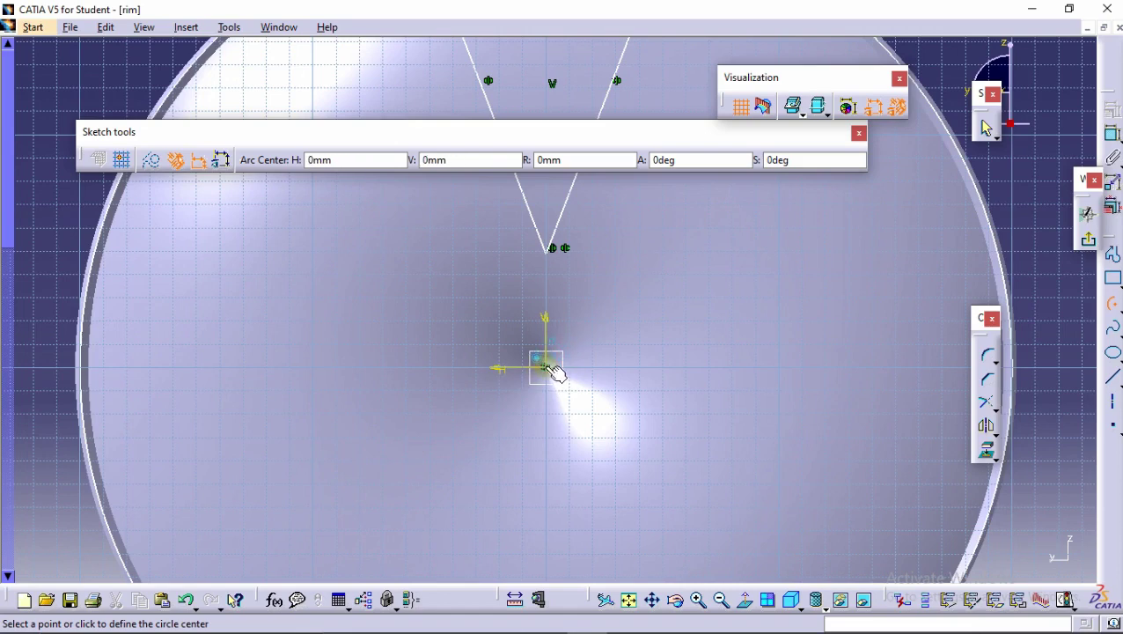
pyautogui.click(546, 368)
pyautogui.moveTo(546, 368); pyautogui.dragTo(457, 560, button='middle')
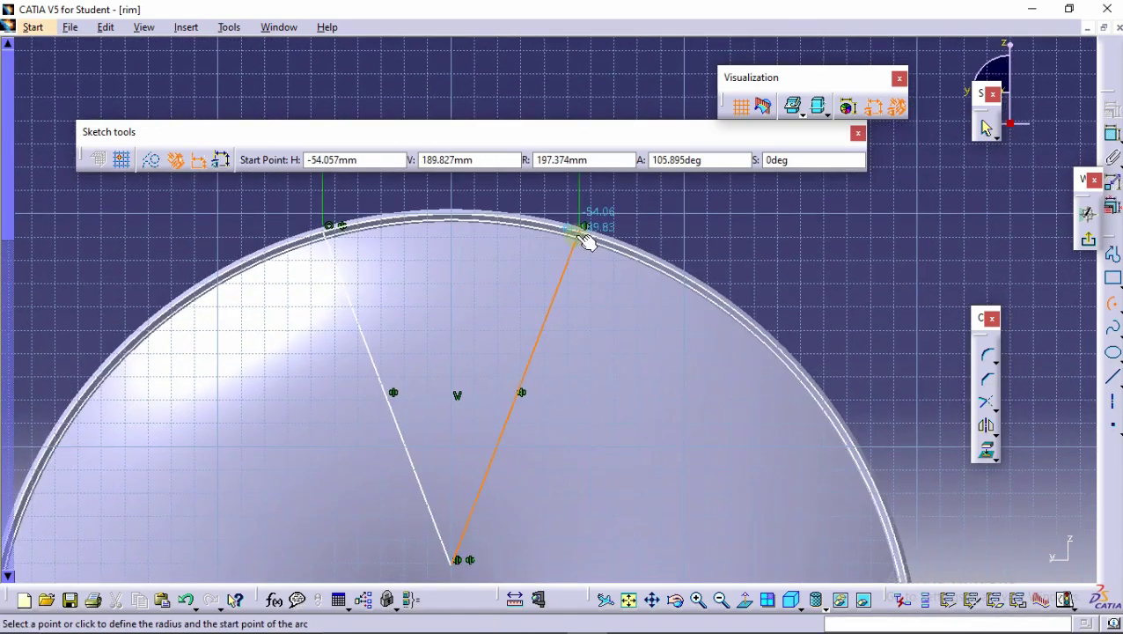
pyautogui.click(584, 227)
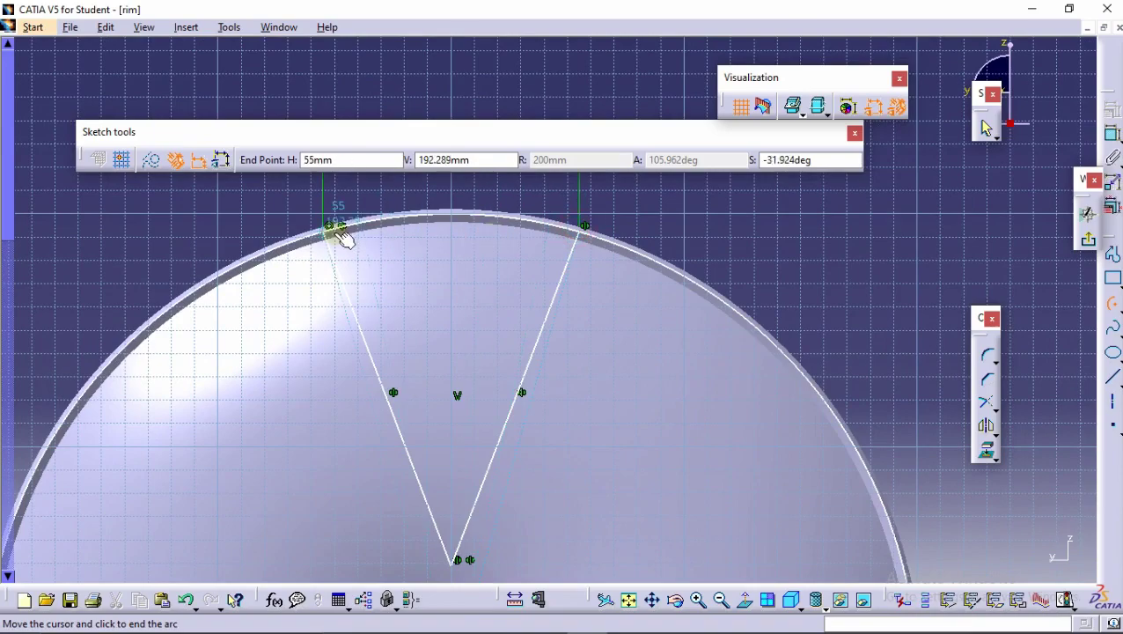
pyautogui.click(330, 227)
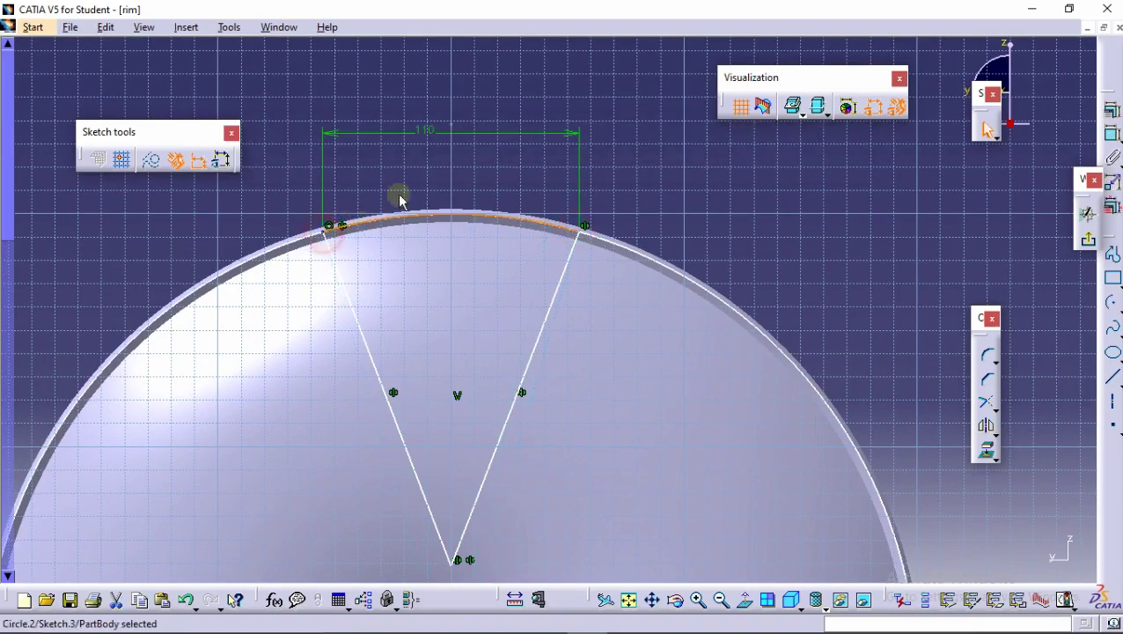
pyautogui.click(733, 193)
pyautogui.moveTo(590, 219)
pyautogui.mouseDown(button='middle')
pyautogui.moveTo(595, 290)
pyautogui.moveTo(669, 253)
pyautogui.moveTo(456, 208)
pyautogui.mouseUp(button='middle')
pyautogui.click(460, 207)
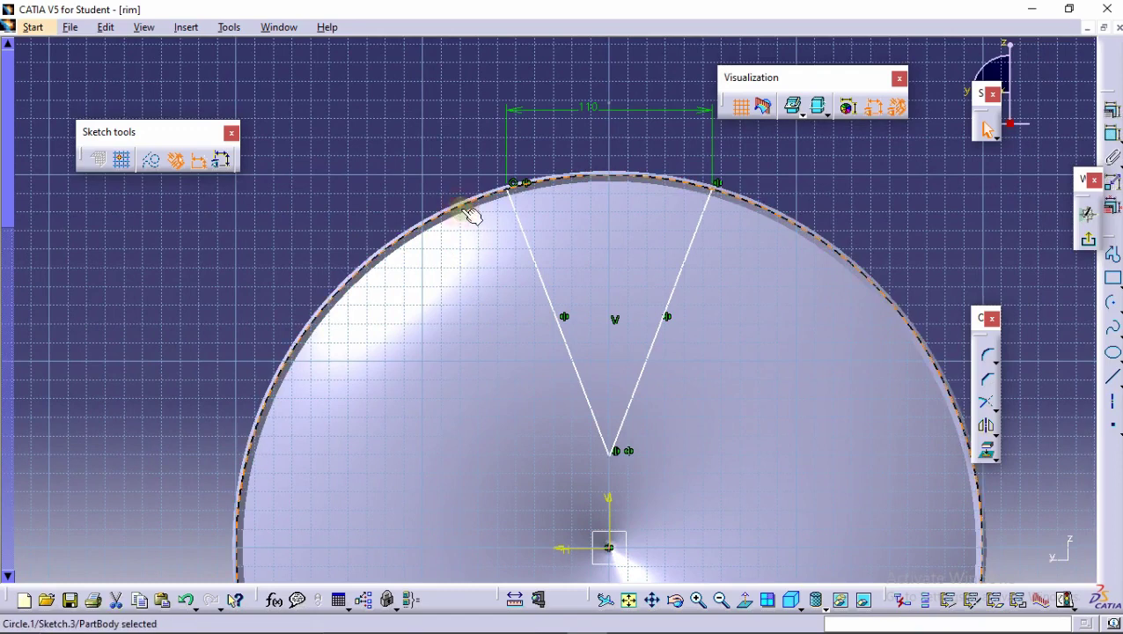
# Delete the old outer rim circle and dimension the V's left side at 150 mm.
pyautogui.press('Delete')
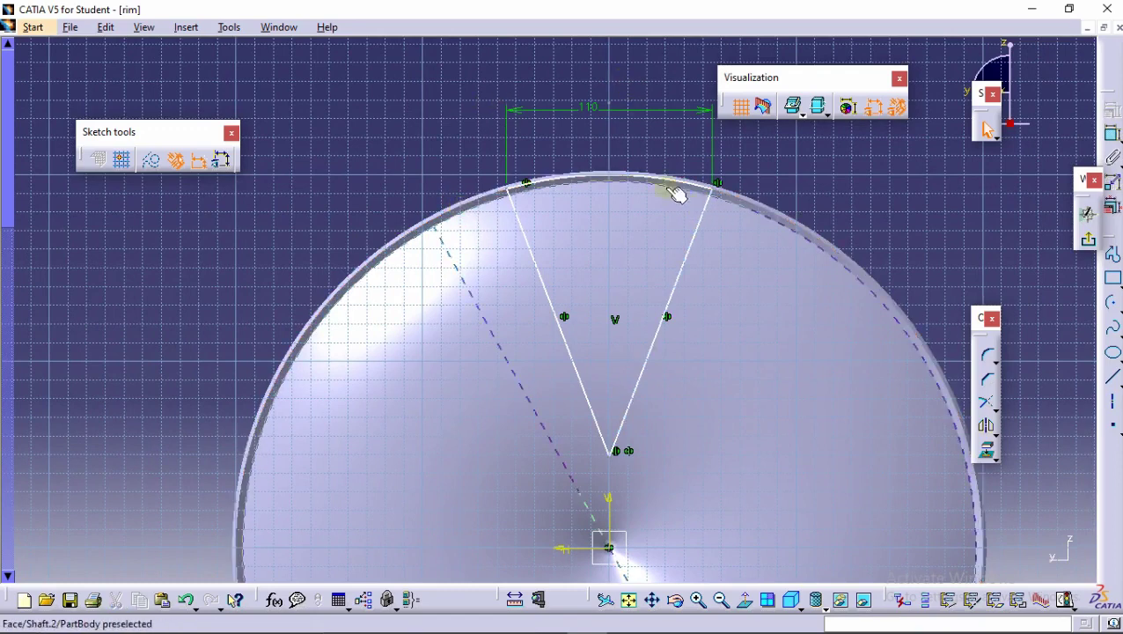
pyautogui.click(1114, 135)
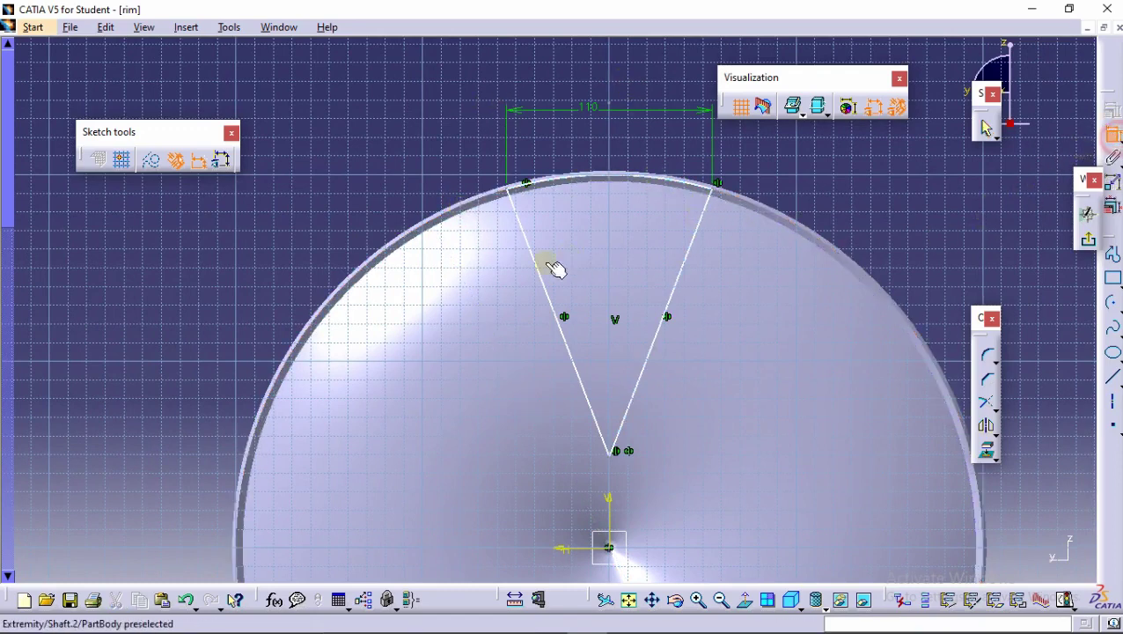
pyautogui.click(542, 267)
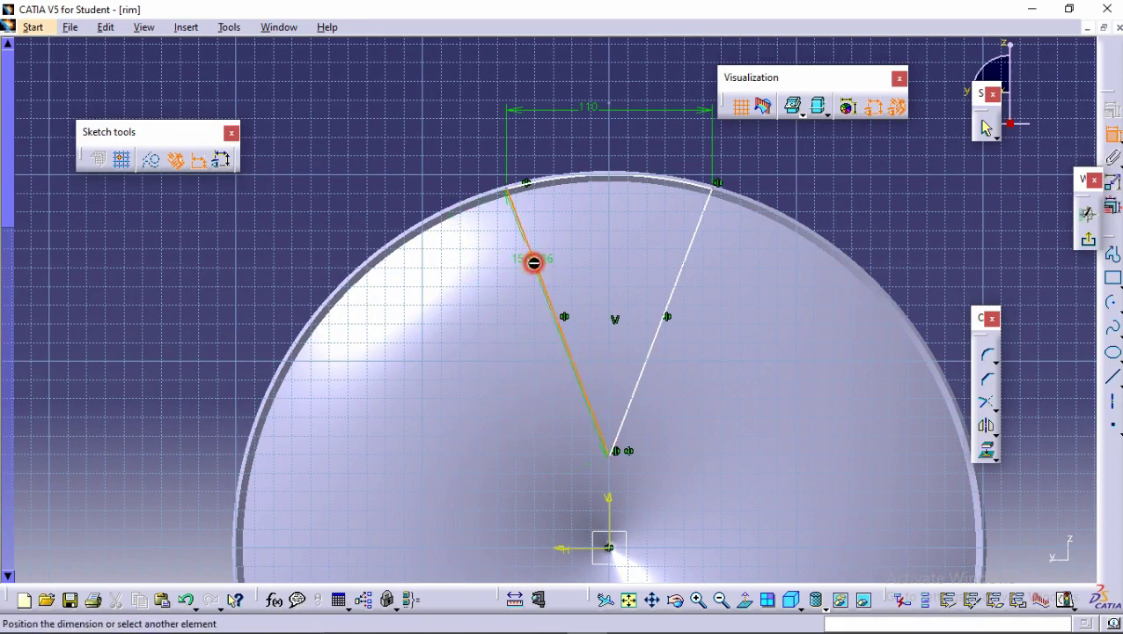
pyautogui.click(368, 158)
pyautogui.doubleClick(370, 159)
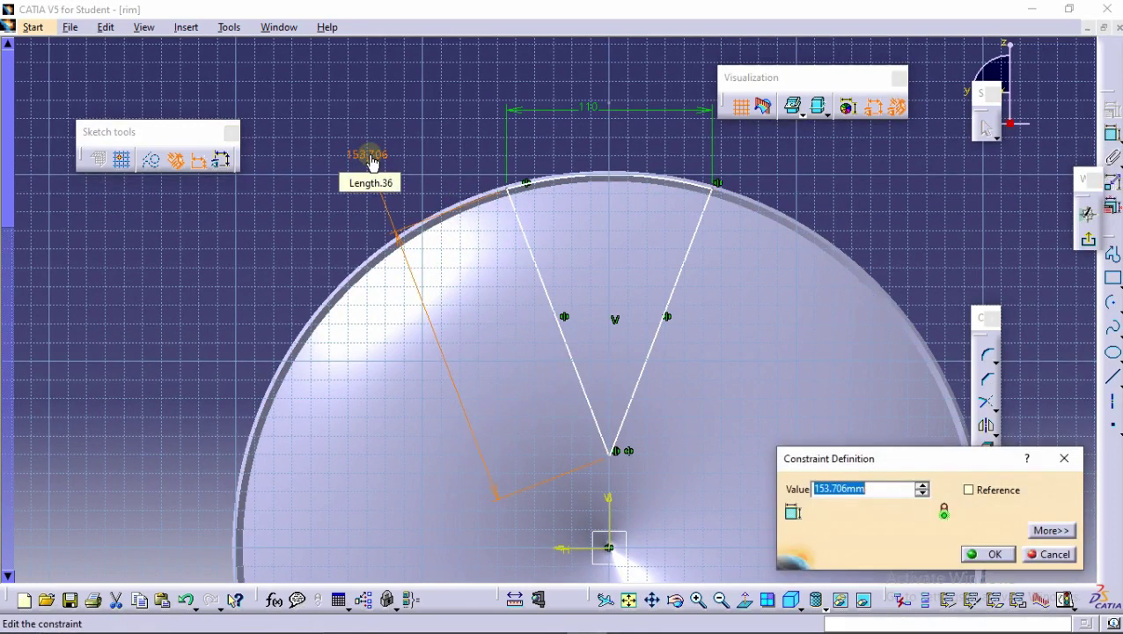
pyautogui.write('150')
pyautogui.press('Return')
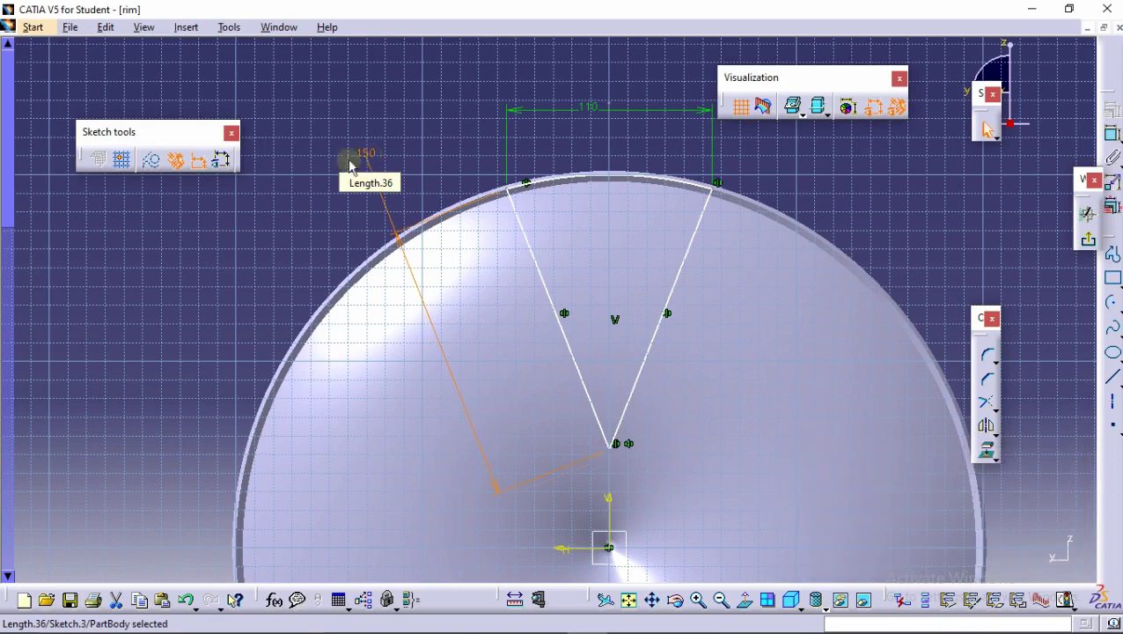
pyautogui.moveTo(575, 498); pyautogui.dragTo(531, 291, button='middle')
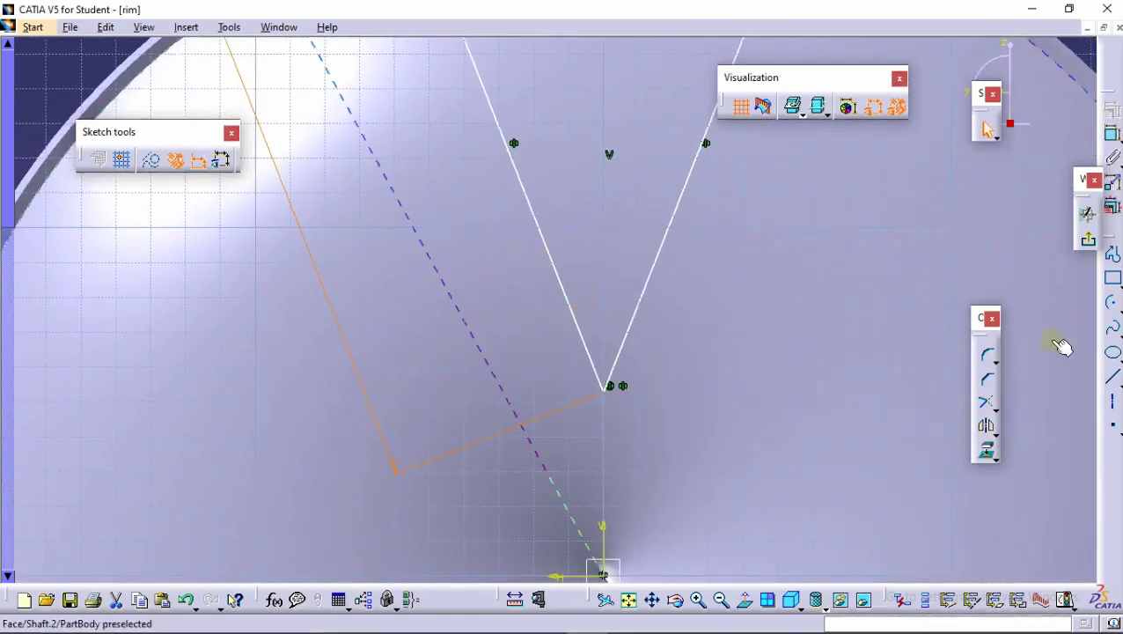
# Round the V's bottom point with a 5.8 mm corner, declining the constraint conversion.
pyautogui.click(985, 350)
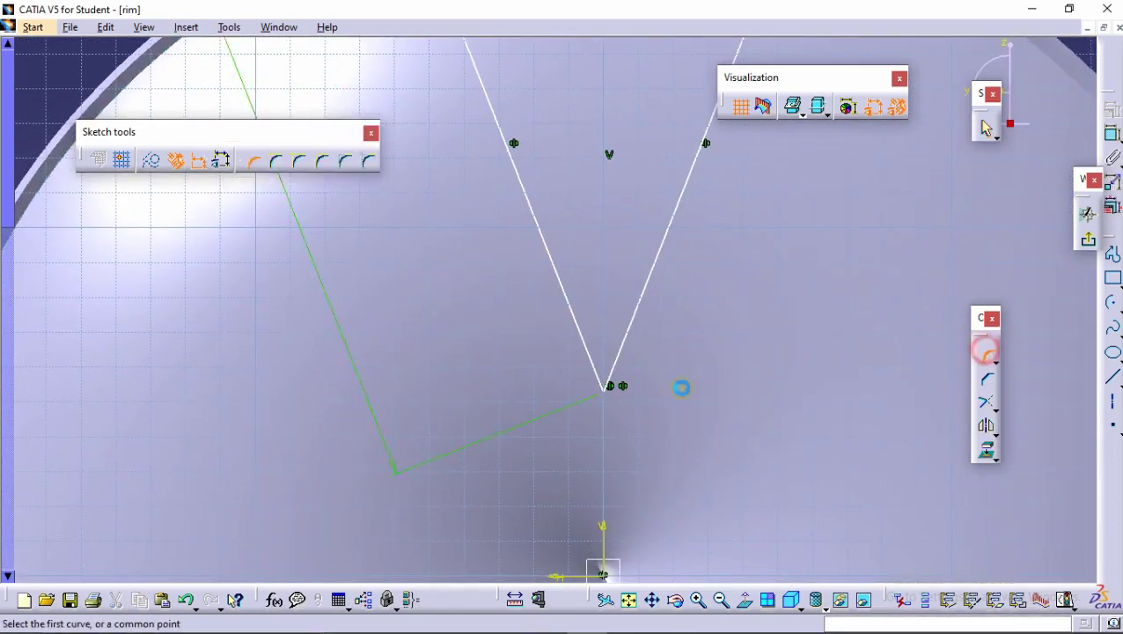
pyautogui.click(605, 385)
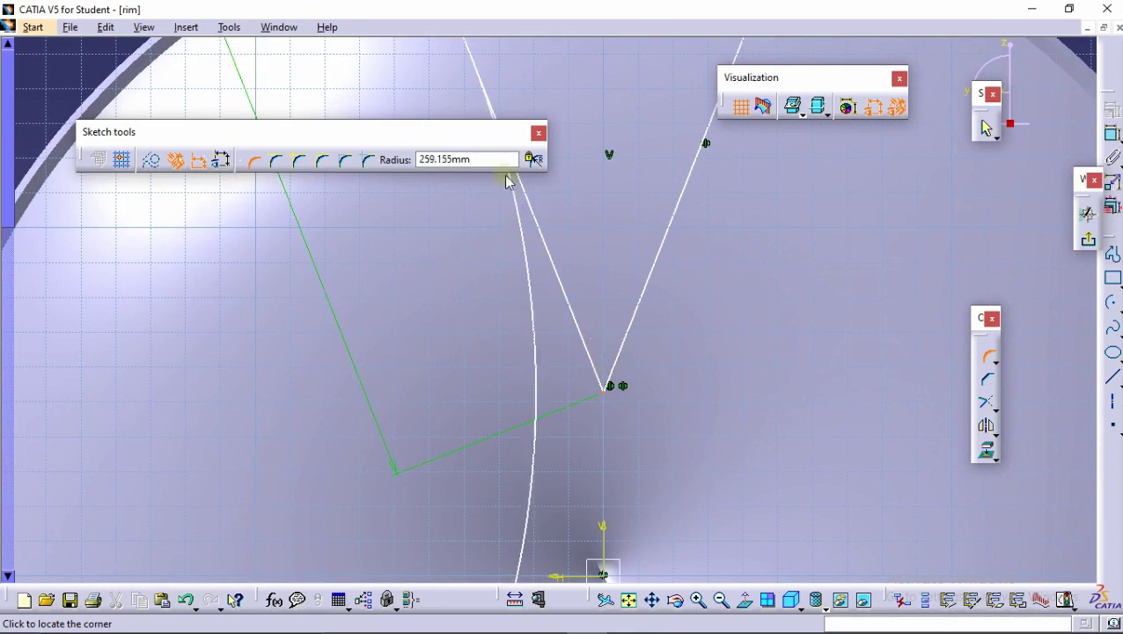
pyautogui.click(475, 160)
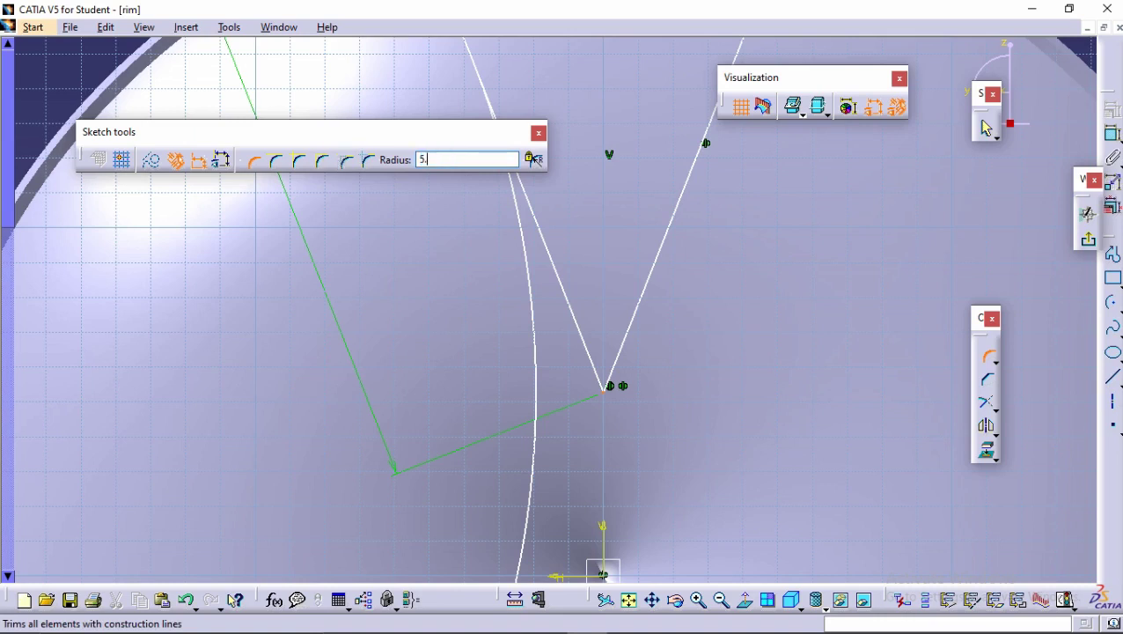
pyautogui.write('8')
pyautogui.press('Return')
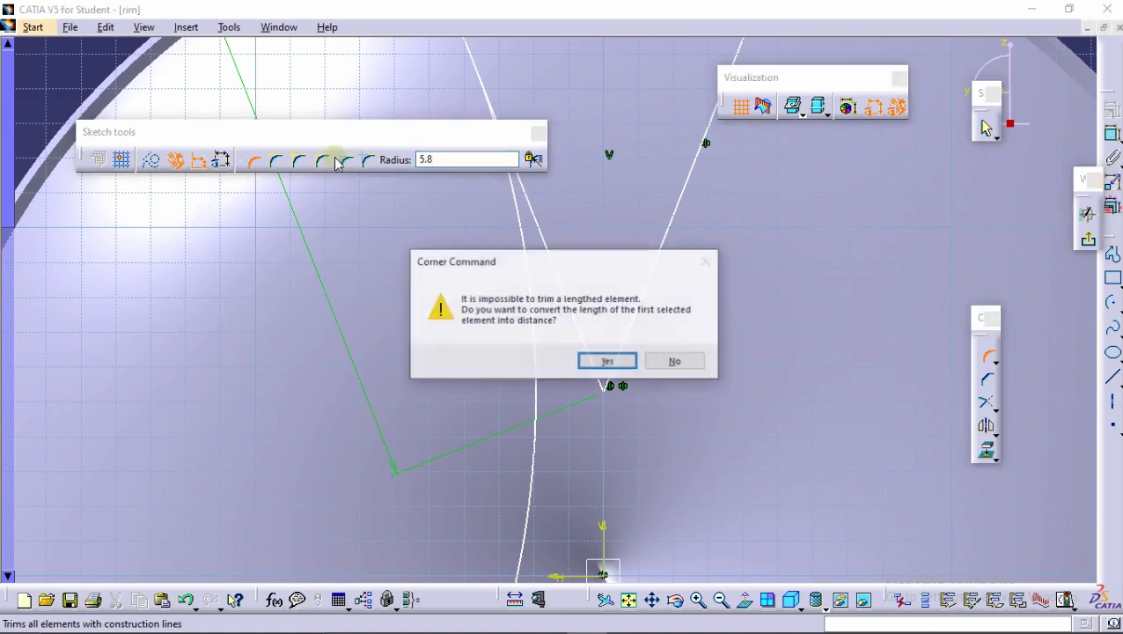
pyautogui.click(664, 368)
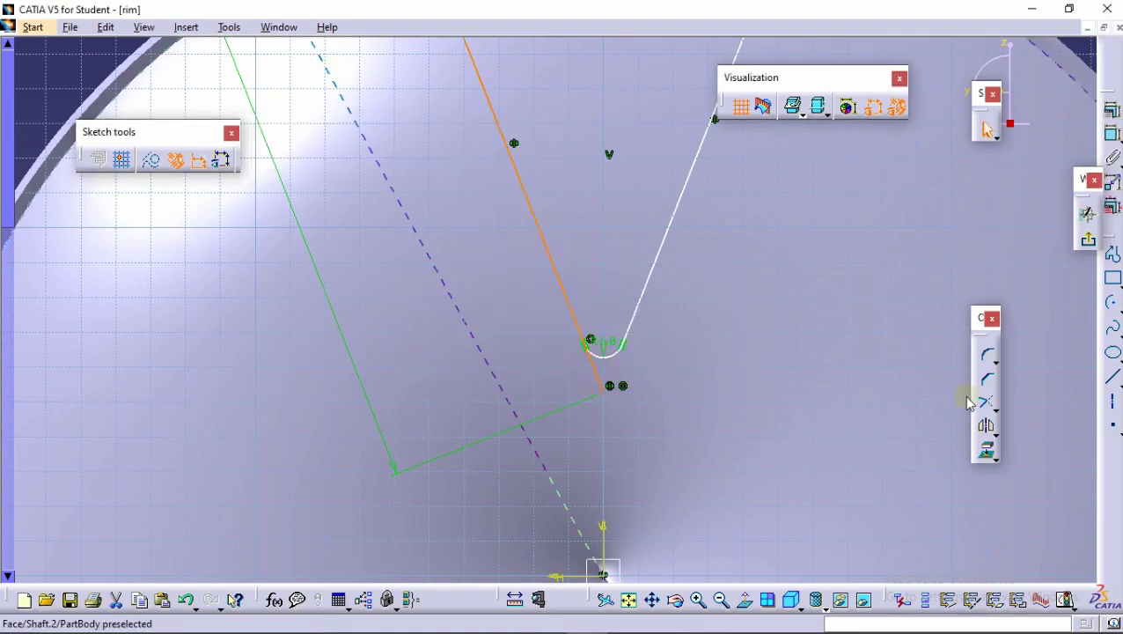
# Quick-trim the leftover line segment below the new fillet.
pyautogui.click(994, 424)
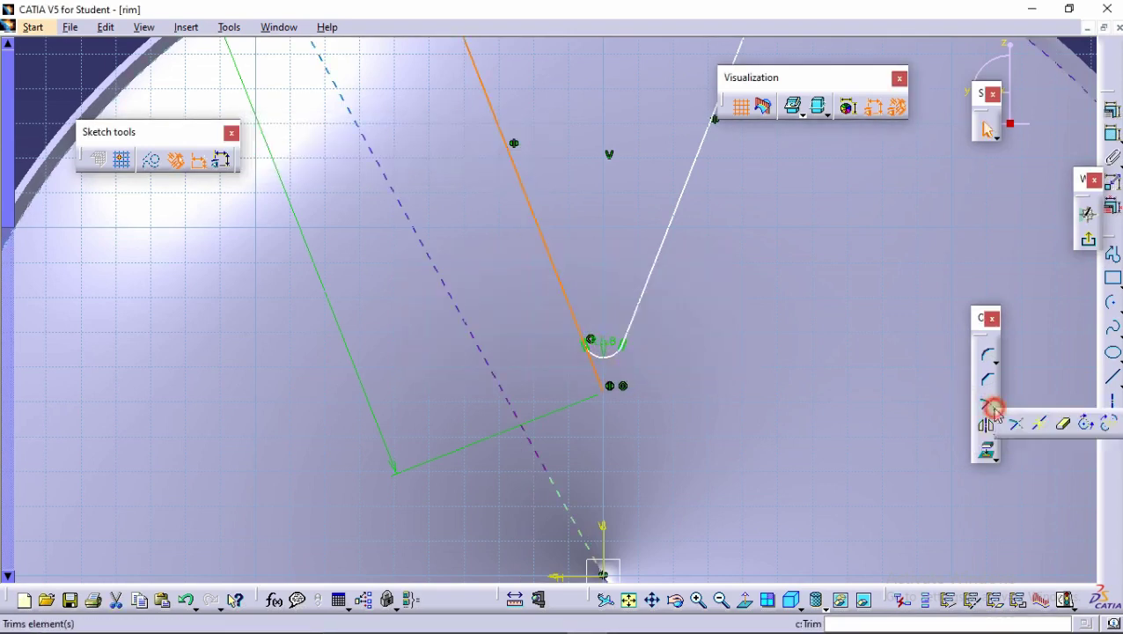
pyautogui.click(1061, 432)
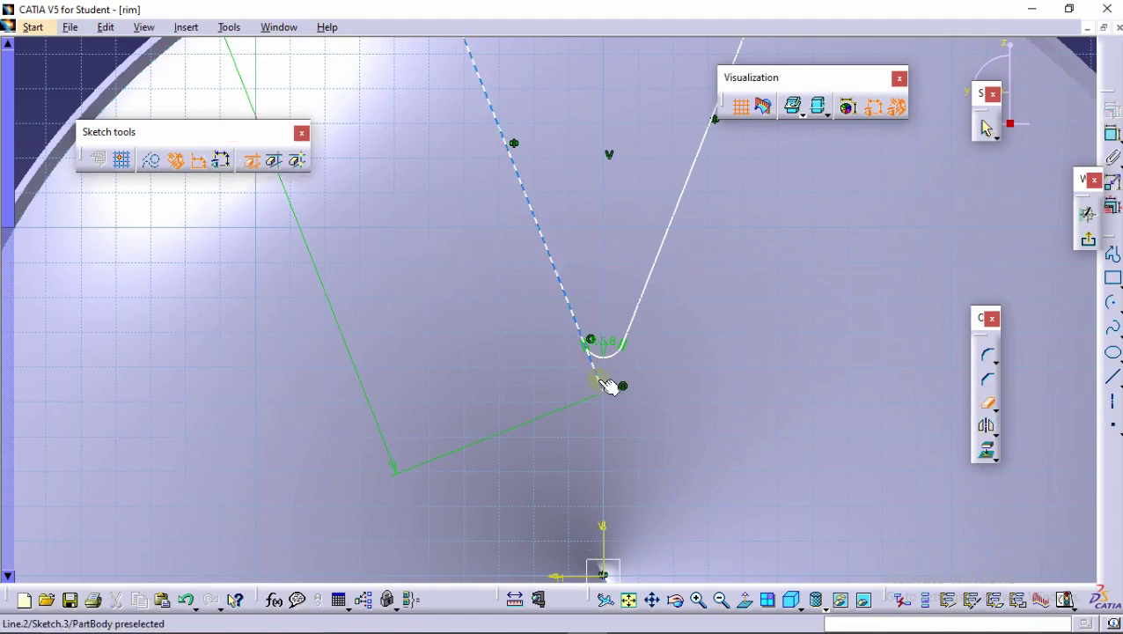
pyautogui.click(598, 381)
pyautogui.click(596, 361)
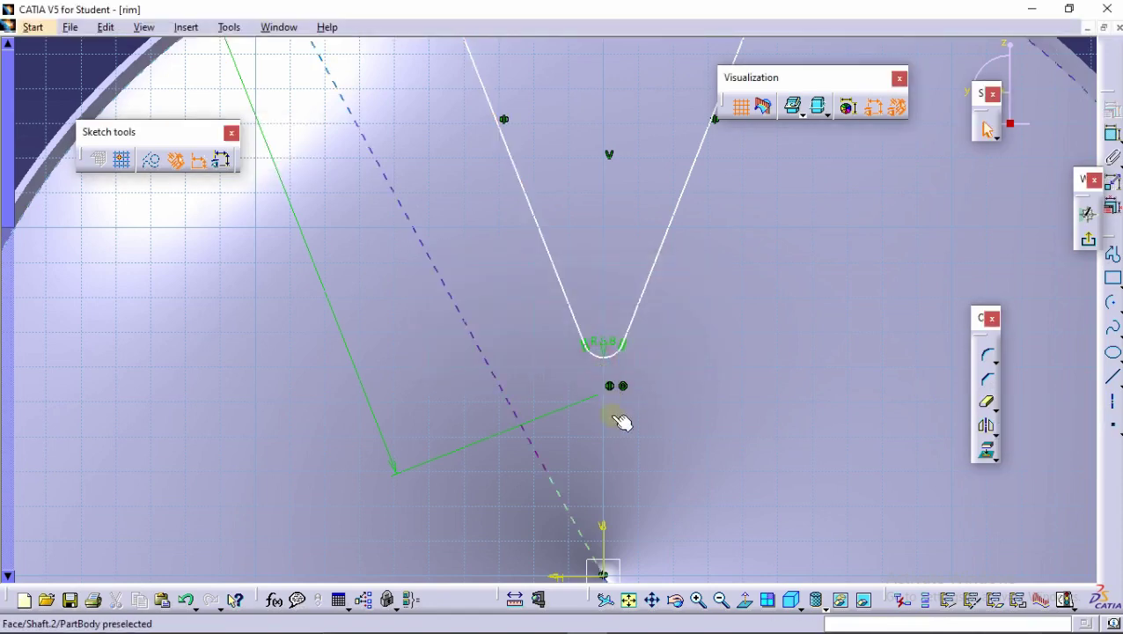
pyautogui.scroll(-3, 564, 286)
pyautogui.moveTo(574, 291); pyautogui.dragTo(499, 312, button='middle')
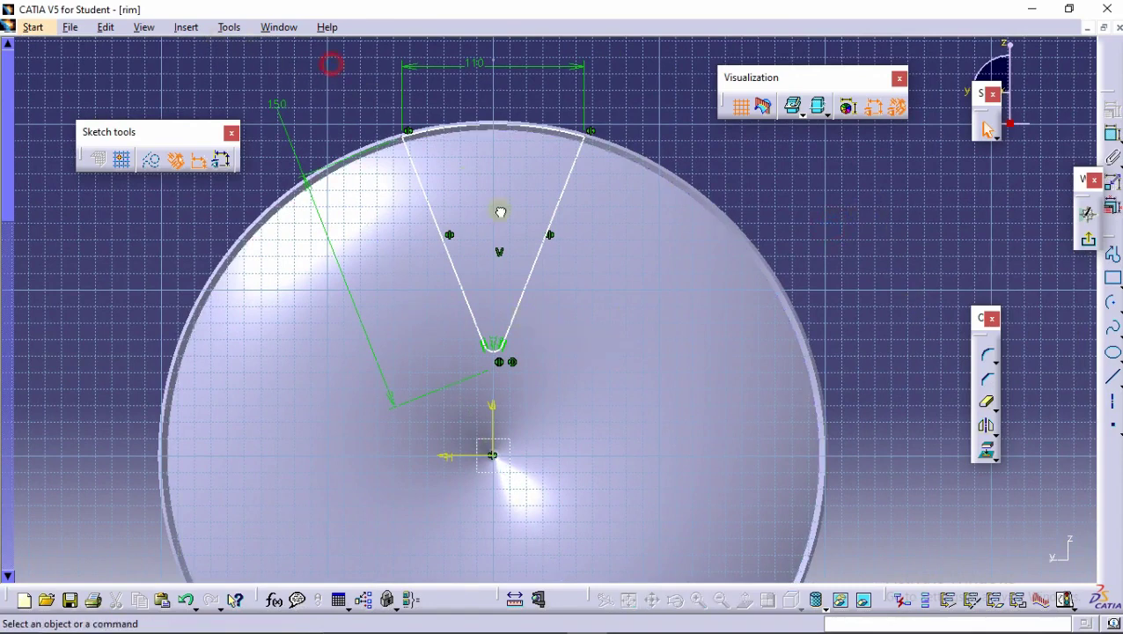
# Rotate the whole V profile about the origin into 5 duplicate copies at 60° intervals.
pyautogui.moveTo(646, 351); pyautogui.dragTo(646, 350, button='middle')
pyautogui.hotkey('ctrl', 'a')
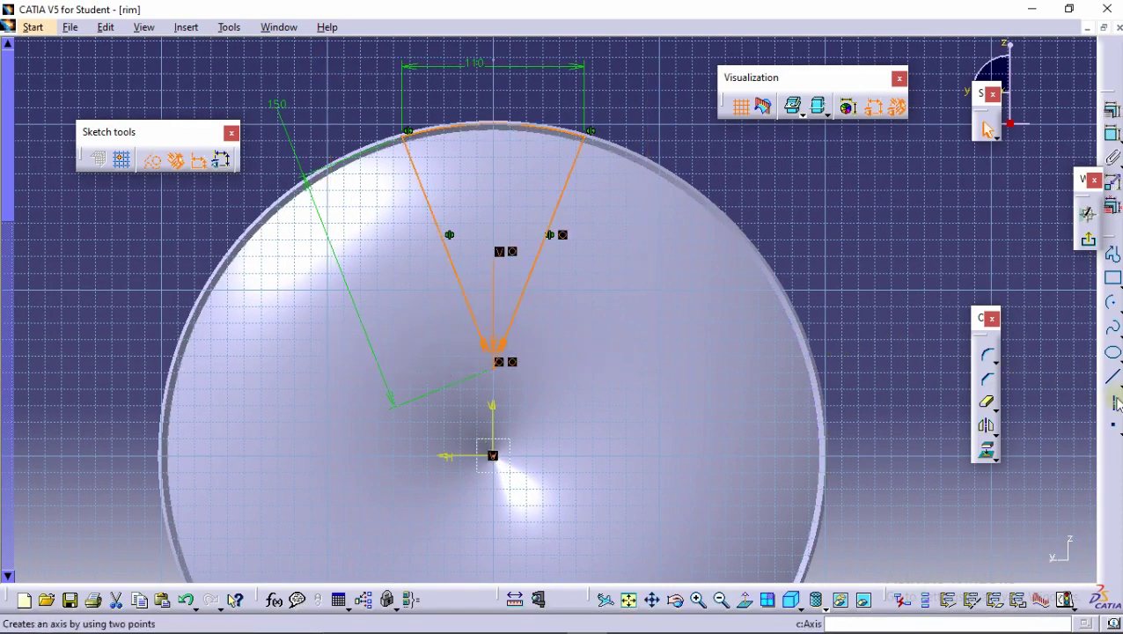
pyautogui.click(996, 433)
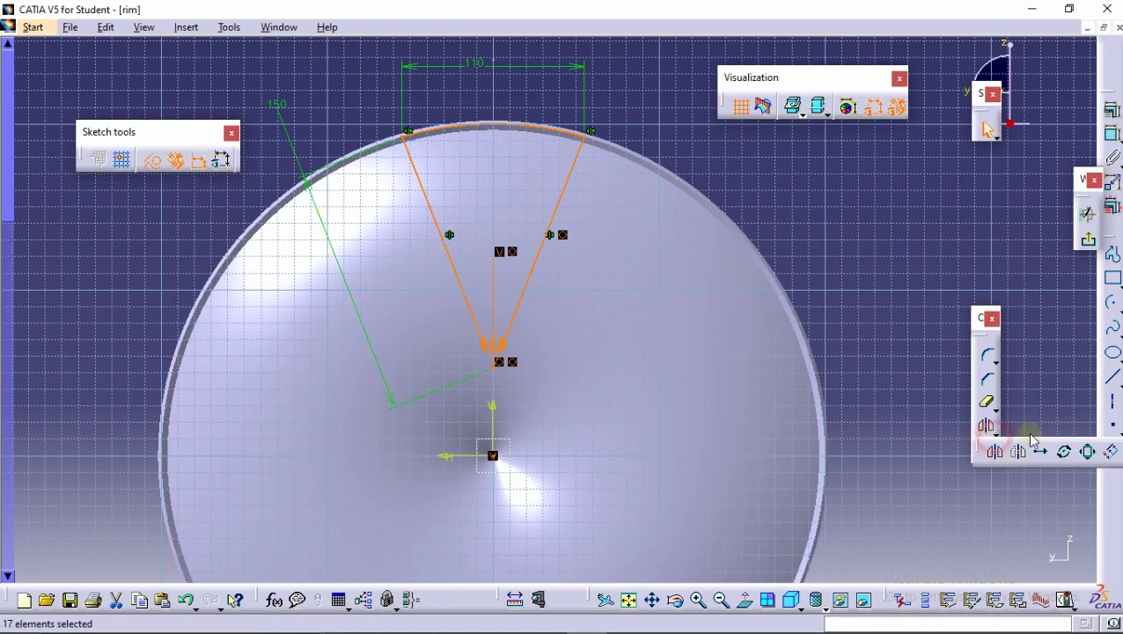
pyautogui.click(1067, 453)
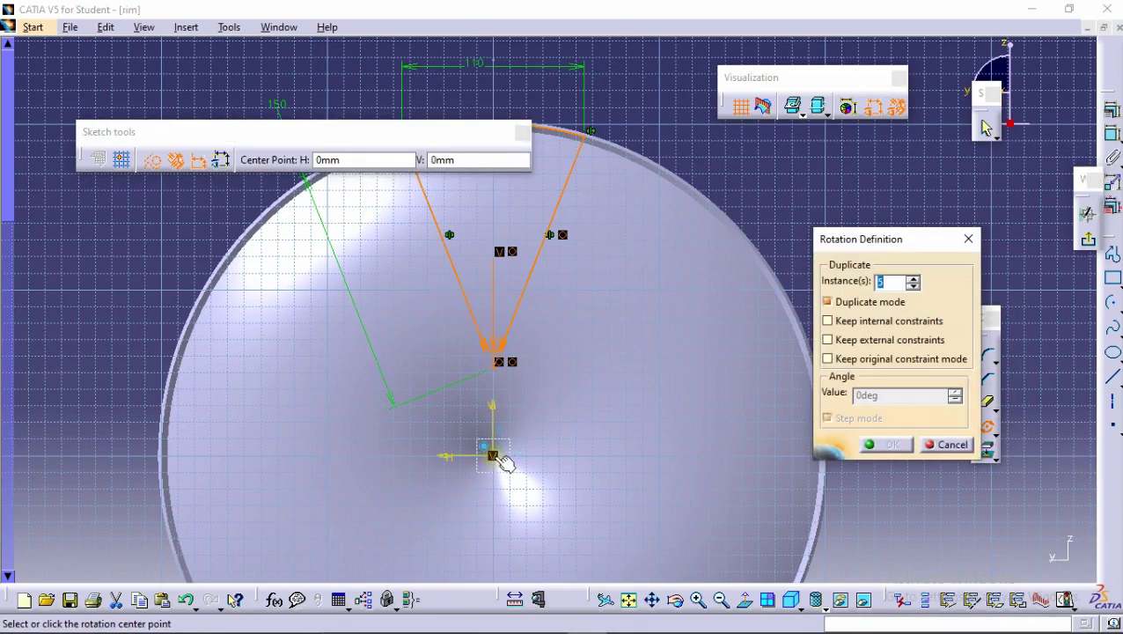
pyautogui.click(493, 456)
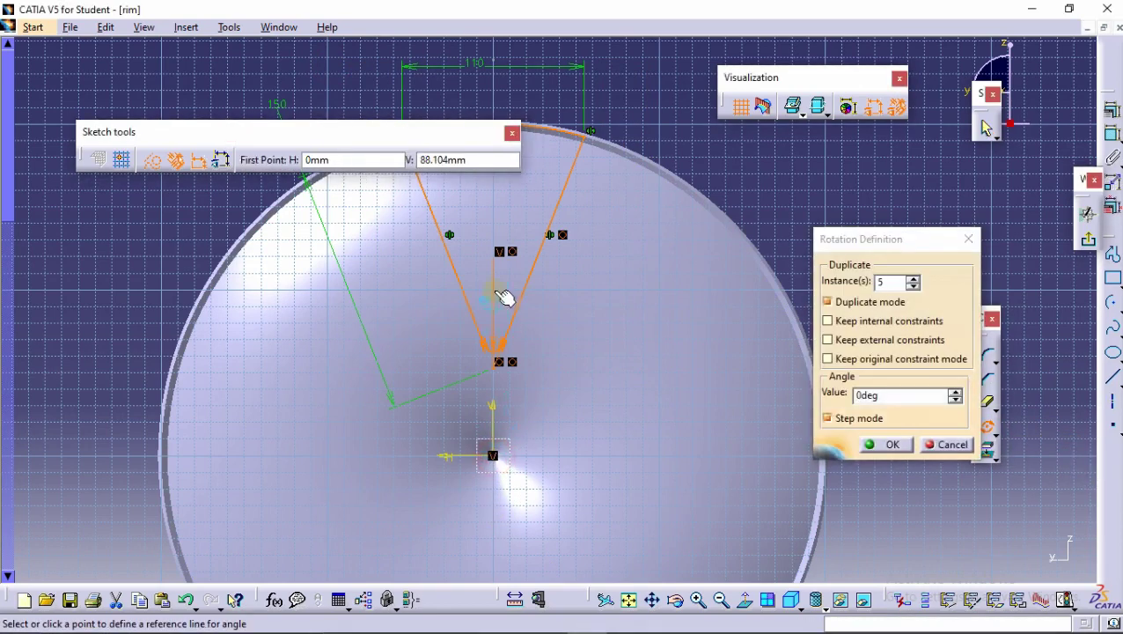
pyautogui.click(507, 205)
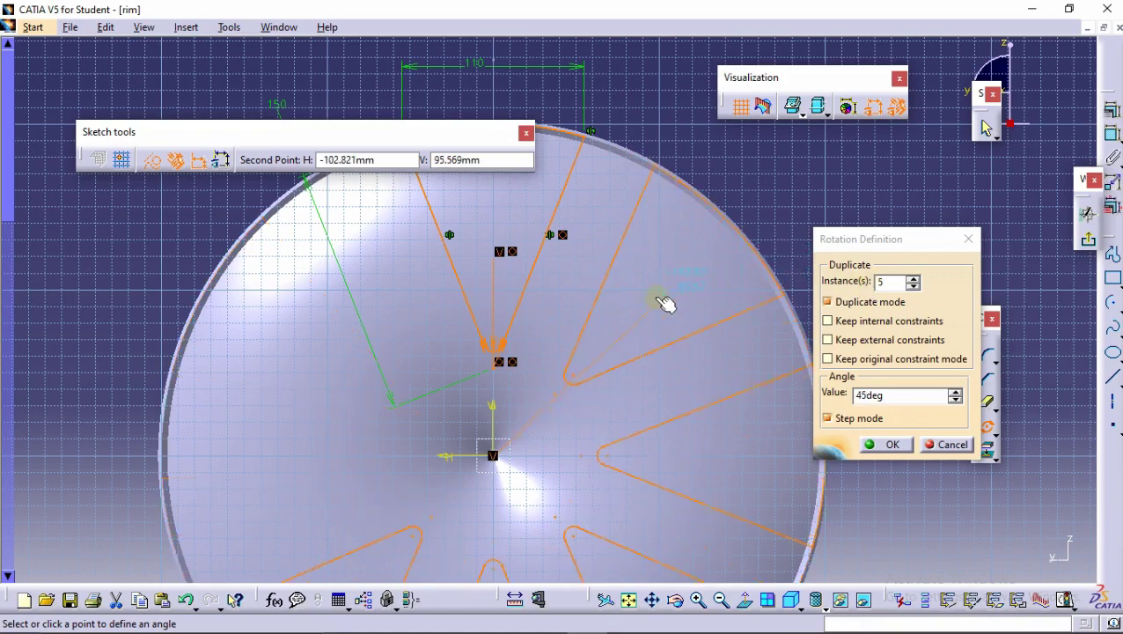
pyautogui.scroll(1, 655, 293)
pyautogui.scroll(-1, 691, 270)
pyautogui.scroll(-1, 704, 277)
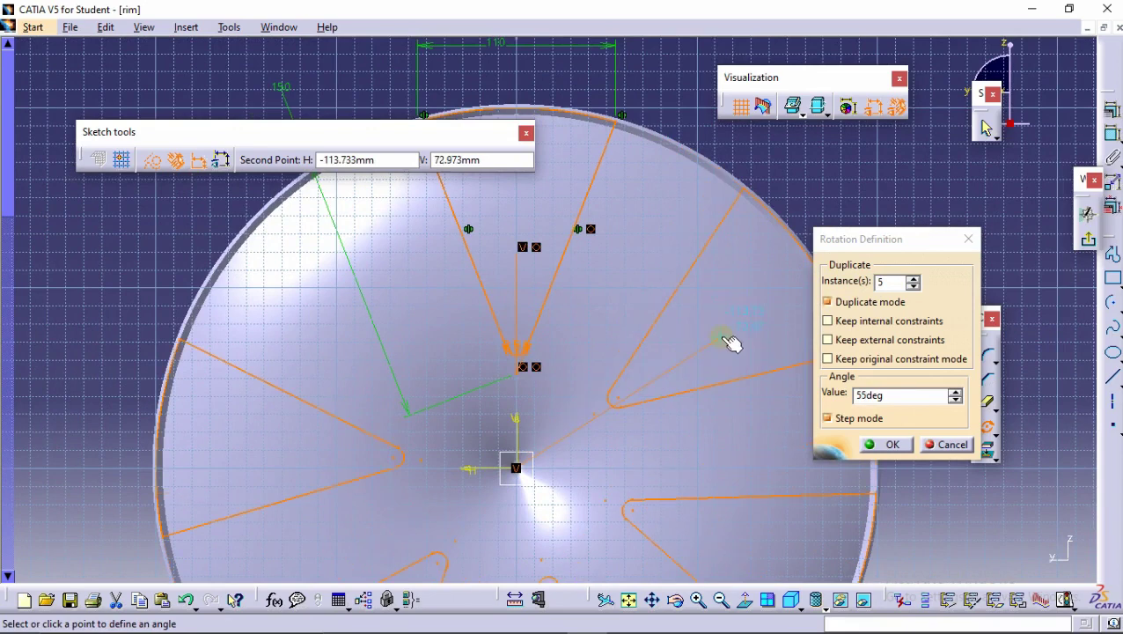
pyautogui.click(898, 396)
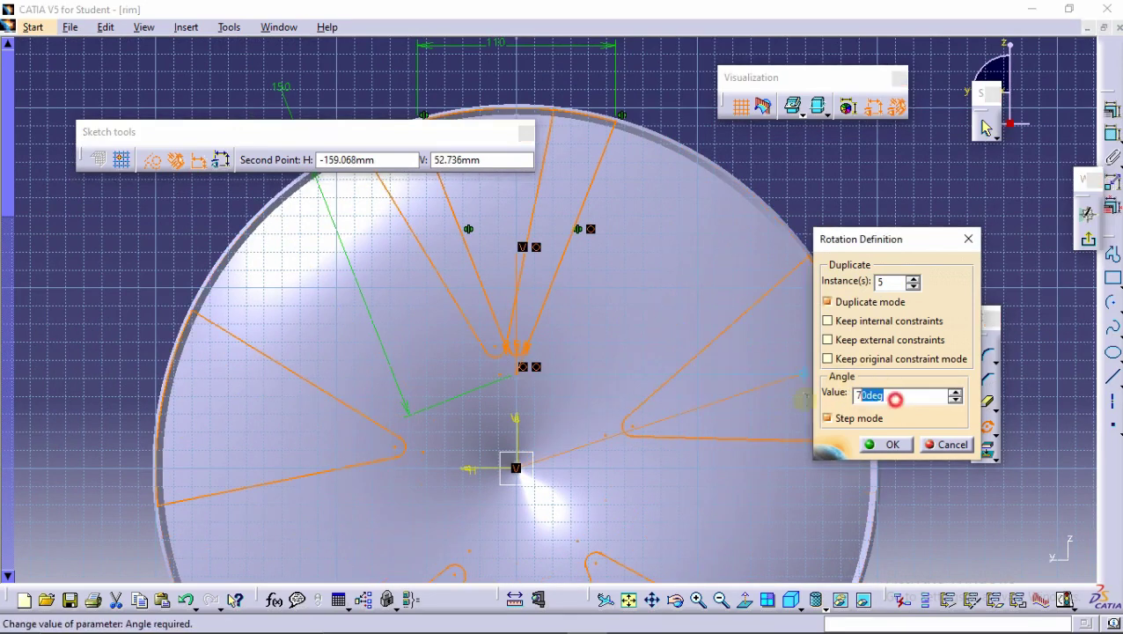
pyautogui.press('Return')
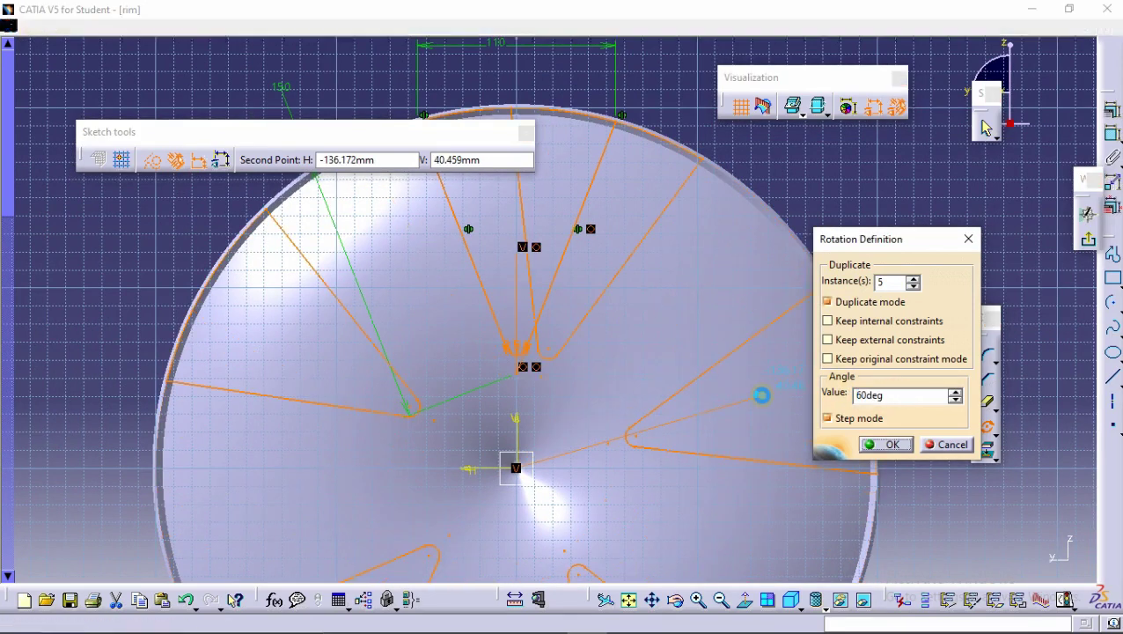
pyautogui.moveTo(865, 180)
pyautogui.mouseDown(button='middle')
pyautogui.moveTo(760, 220)
pyautogui.moveTo(639, 368)
pyautogui.moveTo(664, 369)
pyautogui.moveTo(667, 277)
pyautogui.moveTo(614, 432)
pyautogui.moveTo(556, 318)
pyautogui.moveTo(877, 275)
pyautogui.mouseUp(button='middle')
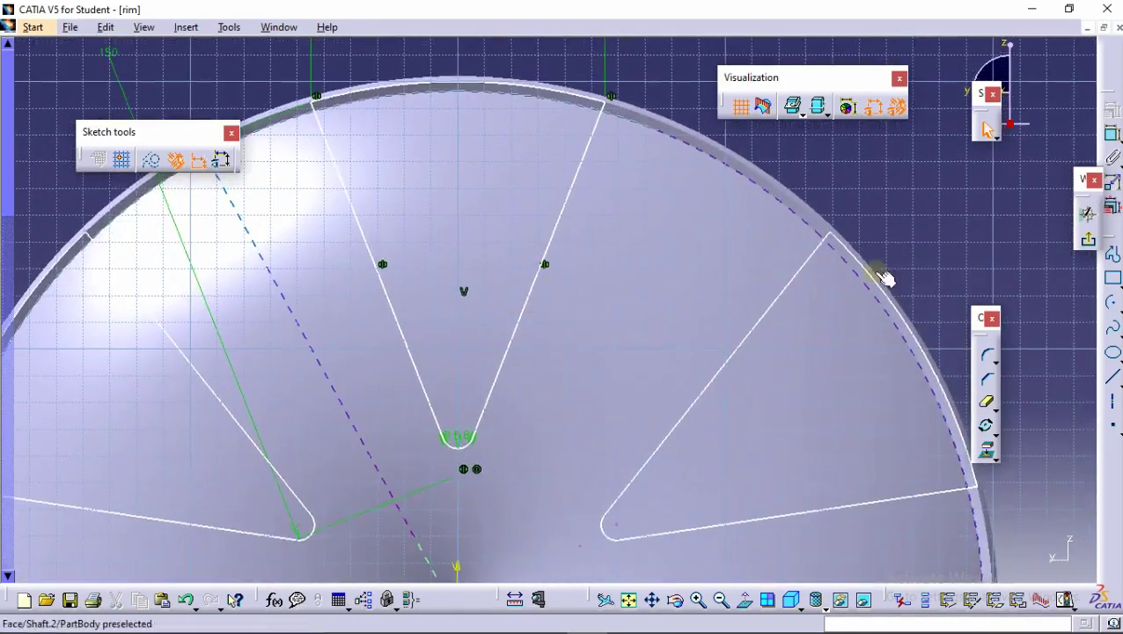
# Draw a construction line from the rim centre out between two openings.
pyautogui.click(1113, 376)
pyautogui.moveTo(363, 491); pyautogui.dragTo(447, 429, button='middle')
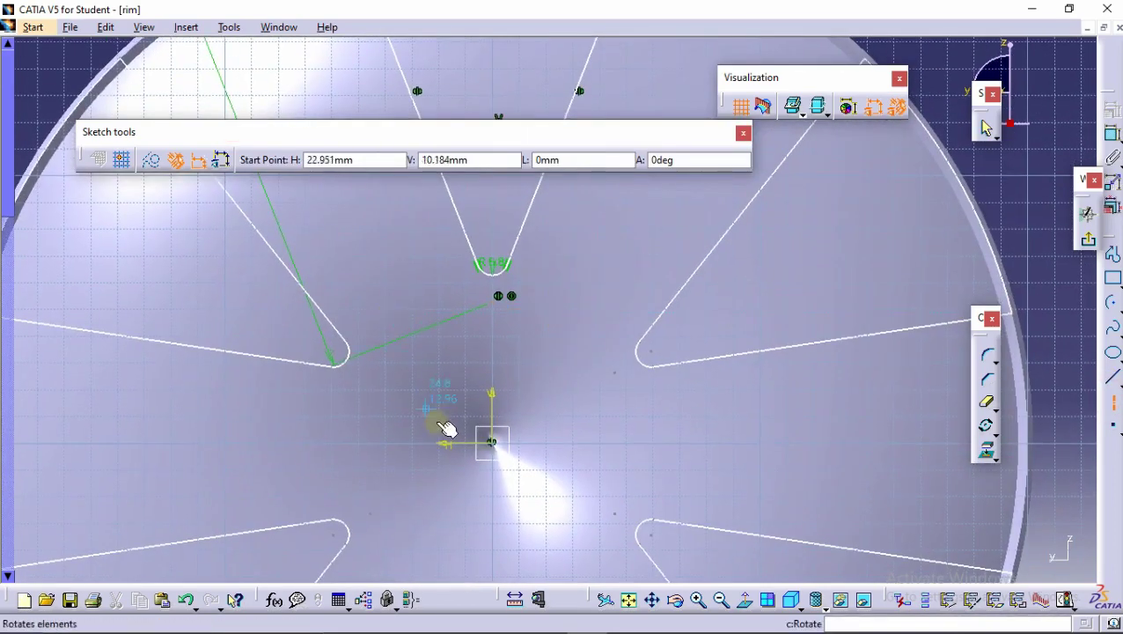
pyautogui.click(496, 443)
pyautogui.moveTo(602, 321); pyautogui.dragTo(552, 376, button='middle')
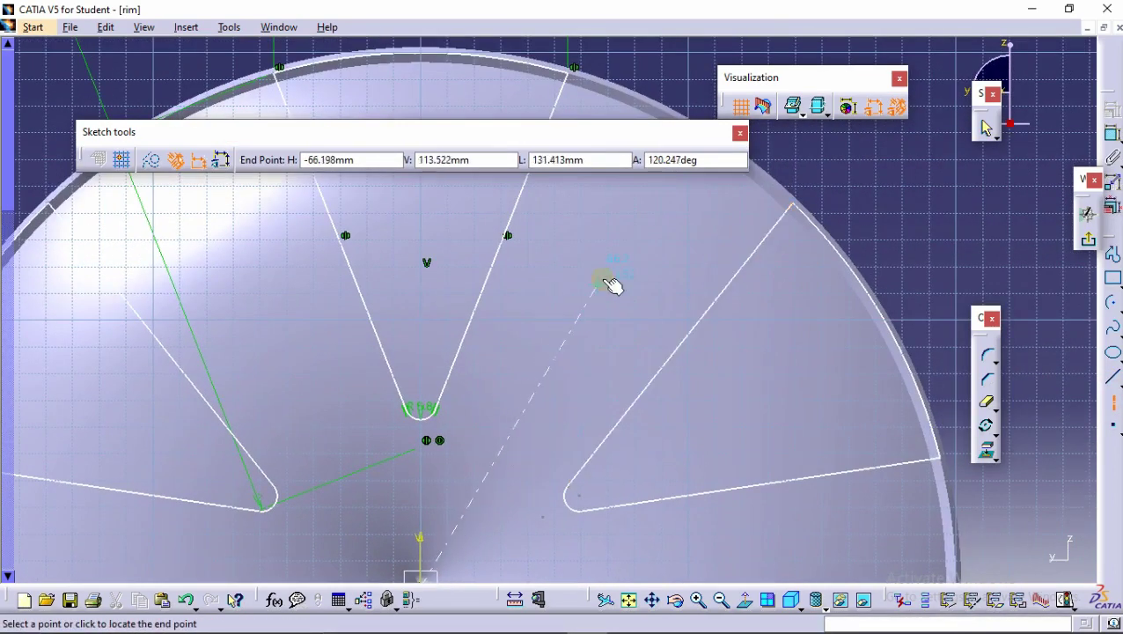
pyautogui.click(604, 280)
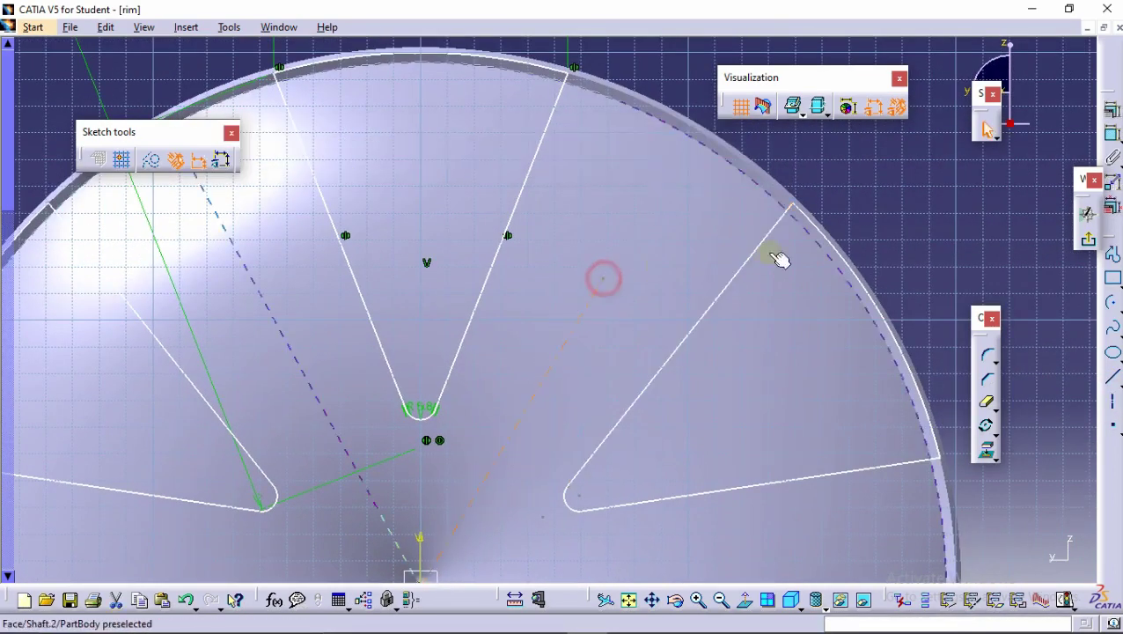
# Constrain the angle between the vertical axis and the new line to 30°.
pyautogui.click(1113, 135)
pyautogui.click(583, 308)
pyautogui.moveTo(506, 411); pyautogui.dragTo(487, 214, button='middle')
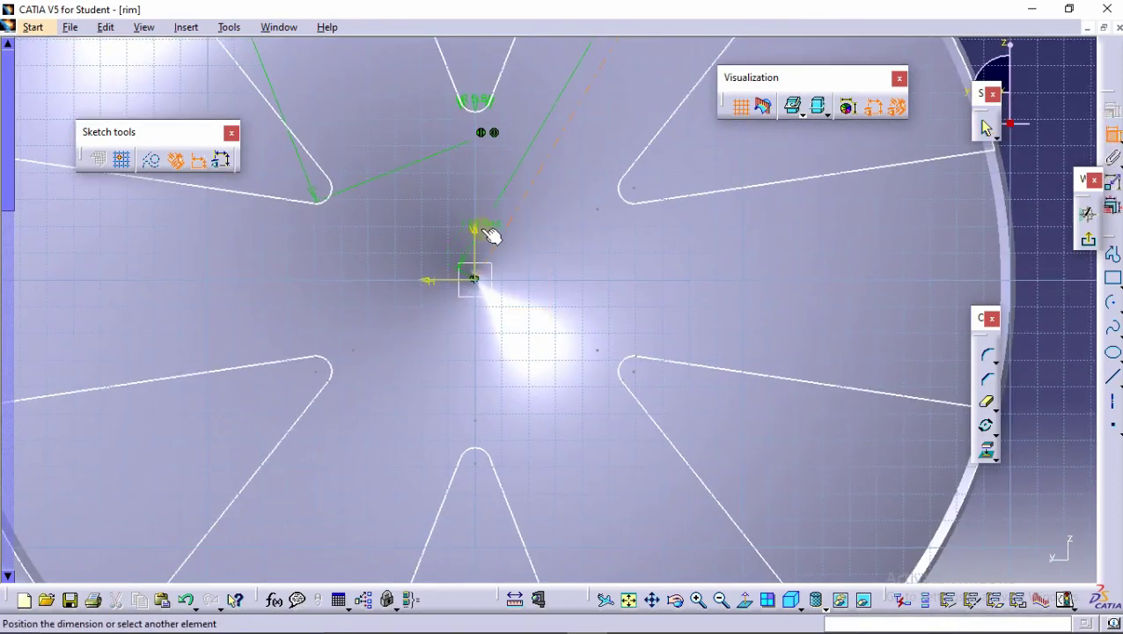
pyautogui.click(477, 230)
pyautogui.moveTo(552, 142)
pyautogui.mouseDown(button='middle')
pyautogui.moveTo(546, 104)
pyautogui.moveTo(524, 347)
pyautogui.mouseUp(button='middle')
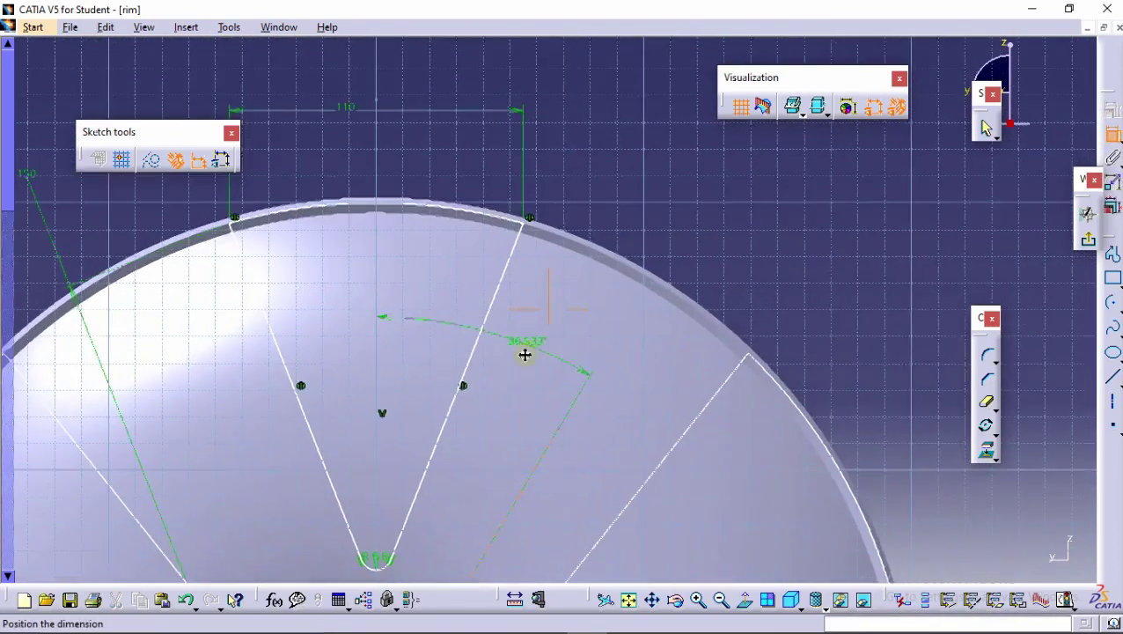
pyautogui.click(581, 212)
pyautogui.doubleClick(578, 209)
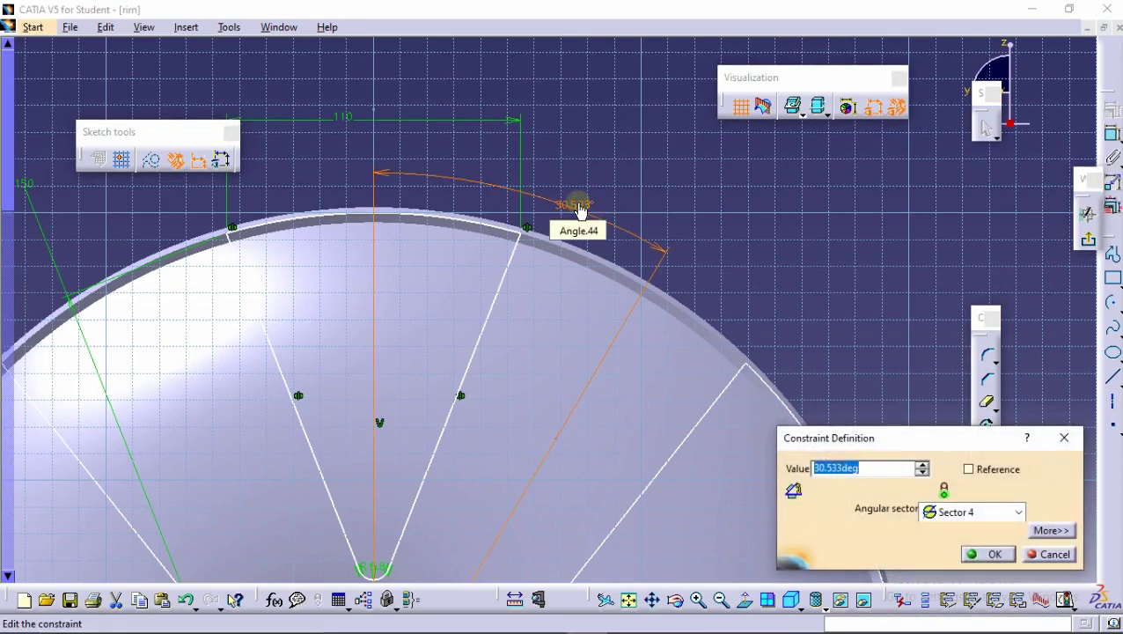
pyautogui.write('30')
pyautogui.press('Return')
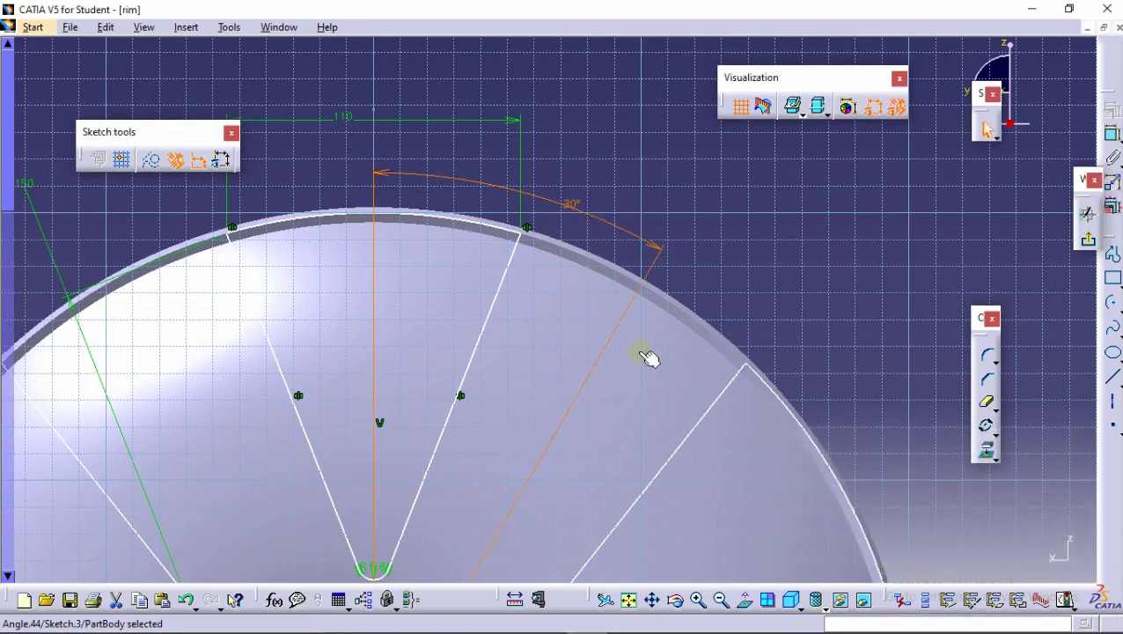
pyautogui.moveTo(792, 241)
pyautogui.mouseDown(button='middle')
pyautogui.moveTo(637, 88)
pyautogui.moveTo(626, 224)
pyautogui.mouseUp(button='middle')
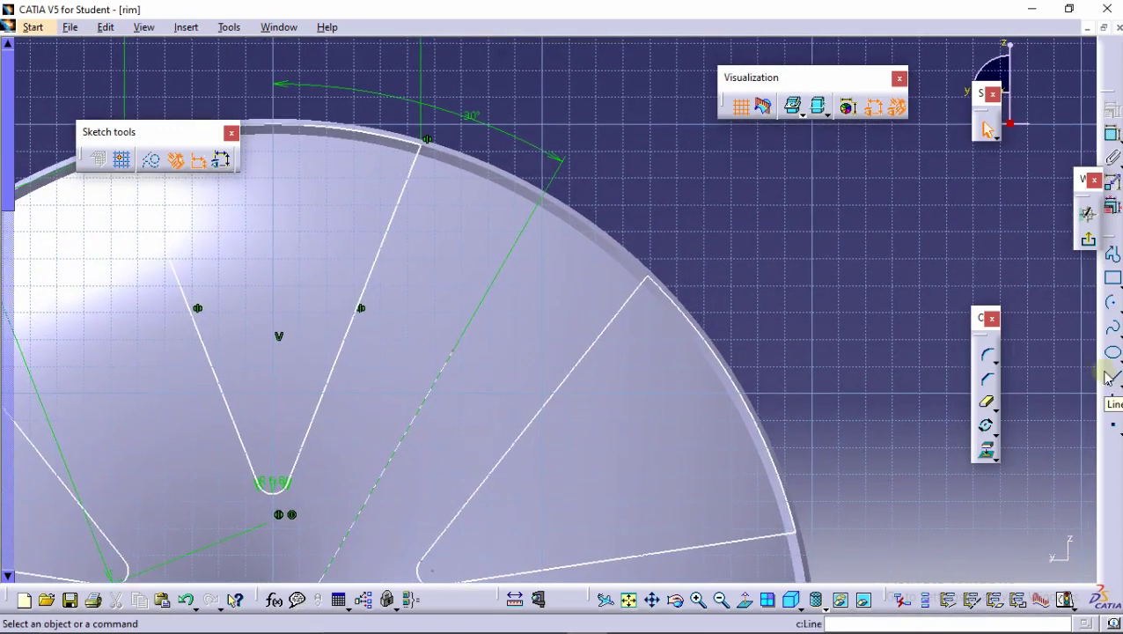
# Draw a line from the rim edge in toward the rim centre.
pyautogui.click(1115, 385)
pyautogui.moveTo(579, 258); pyautogui.dragTo(563, 364, button='middle')
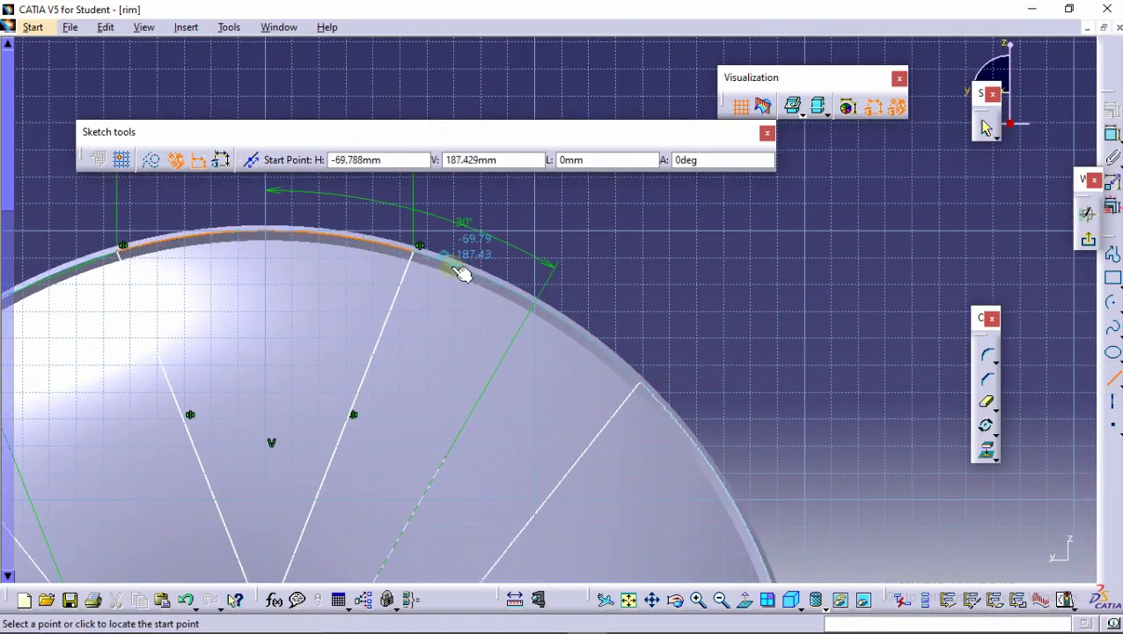
pyautogui.click(457, 269)
pyautogui.moveTo(426, 351)
pyautogui.mouseDown(button='middle')
pyautogui.moveTo(420, 329)
pyautogui.moveTo(371, 335)
pyautogui.moveTo(388, 359)
pyautogui.mouseUp(button='middle')
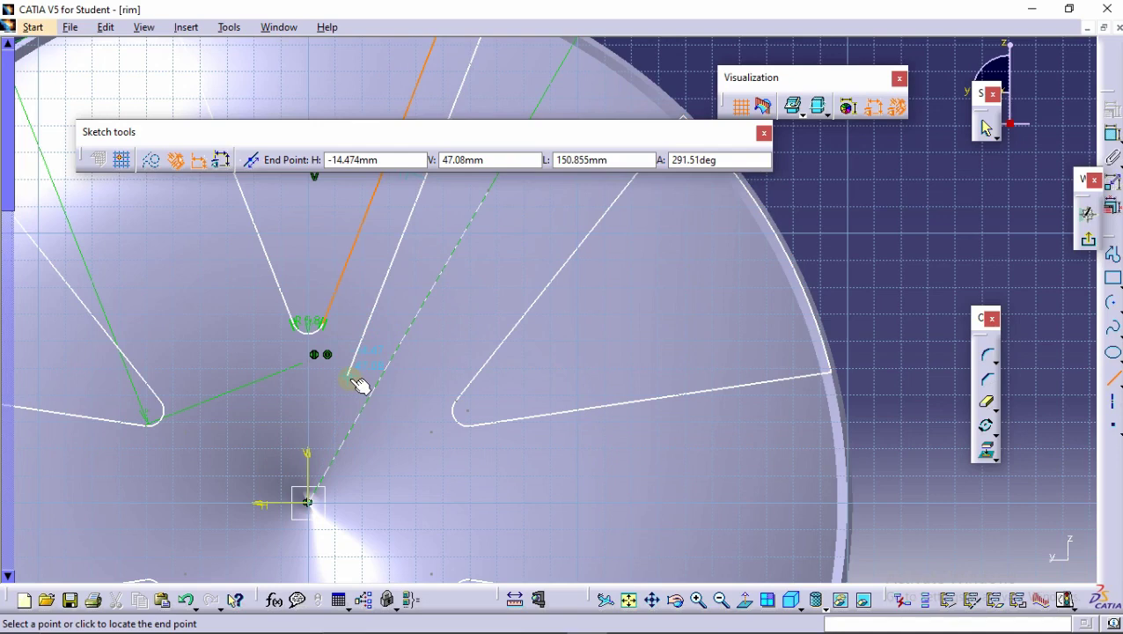
pyautogui.click(360, 385)
pyautogui.moveTo(555, 281); pyautogui.dragTo(515, 382, button='middle')
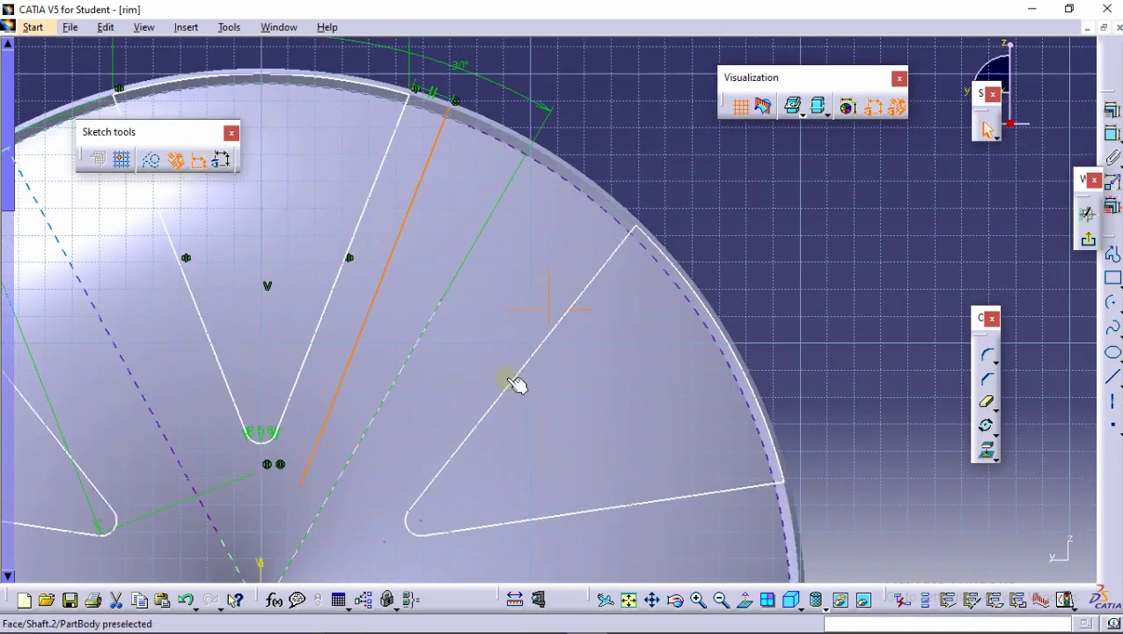
# Fix the new line's length at 151 mm and select it for mirroring.
pyautogui.click(1116, 139)
pyautogui.click(610, 114)
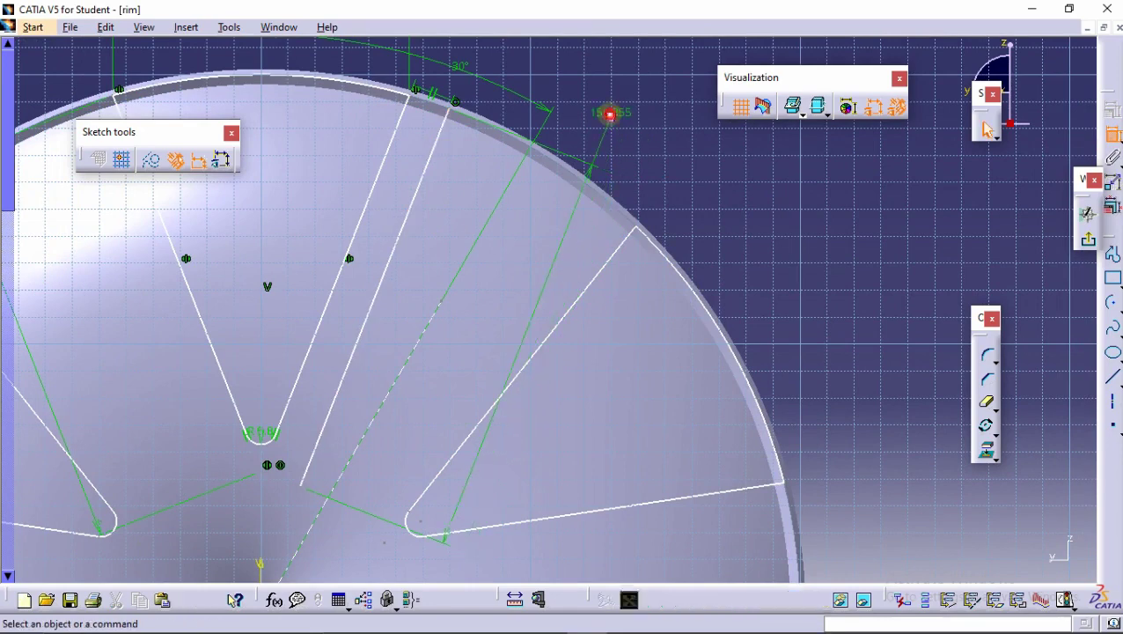
pyautogui.doubleClick(609, 114)
pyautogui.write('15')
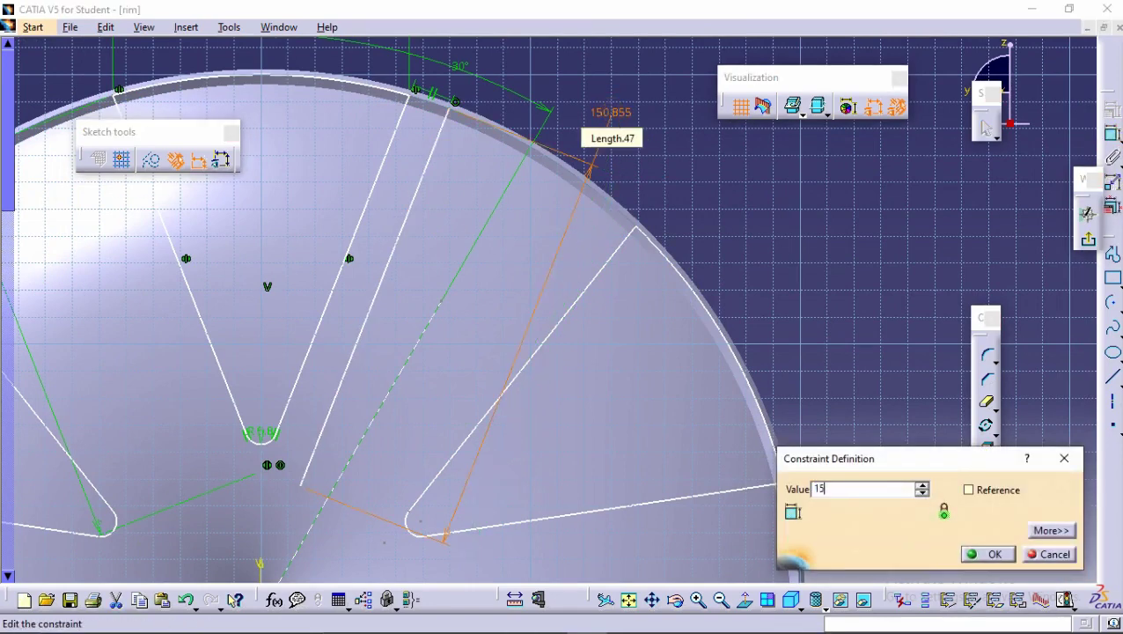
pyautogui.write('1')
pyautogui.press('Return')
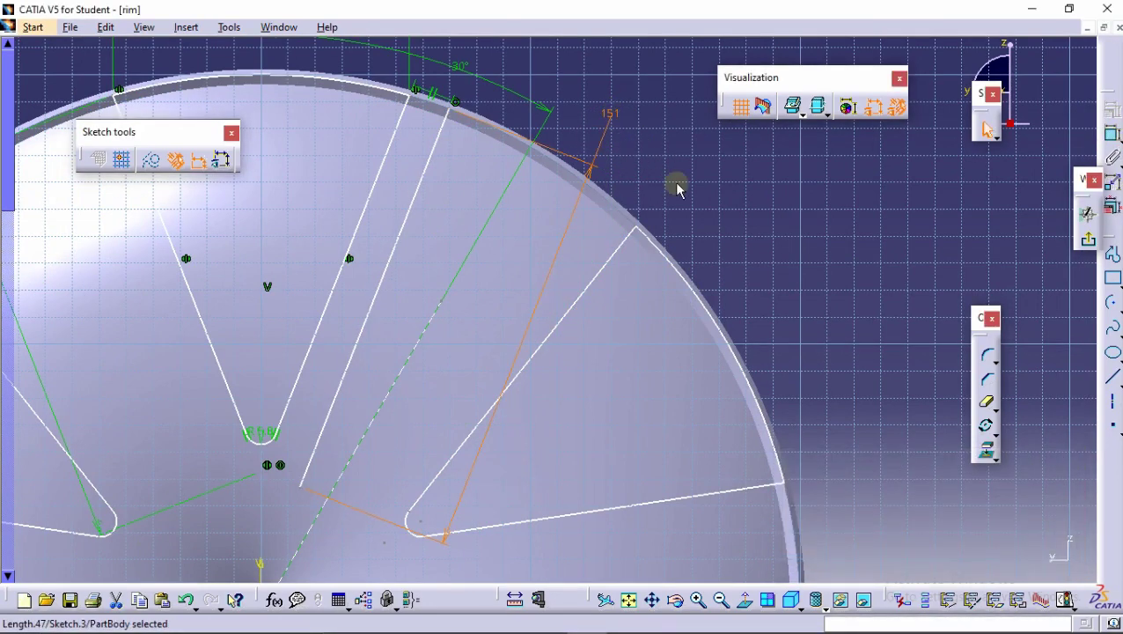
pyautogui.click(724, 187)
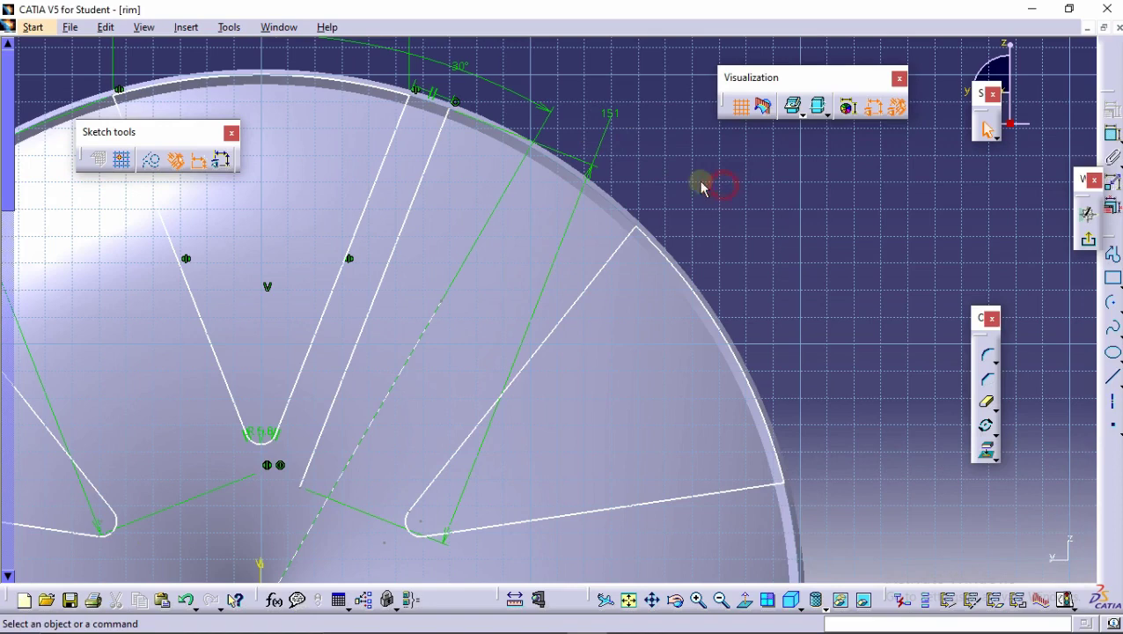
pyautogui.click(406, 233)
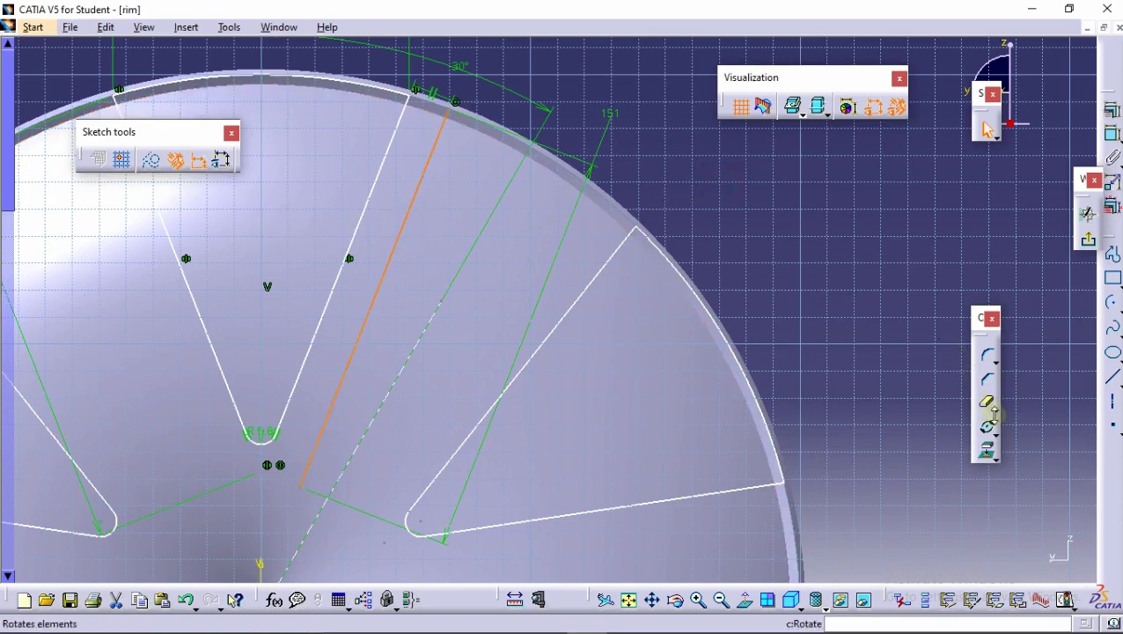
# Mirror the selected line across the reference line.
pyautogui.click(995, 430)
pyautogui.click(927, 445)
pyautogui.click(998, 429)
pyautogui.click(996, 437)
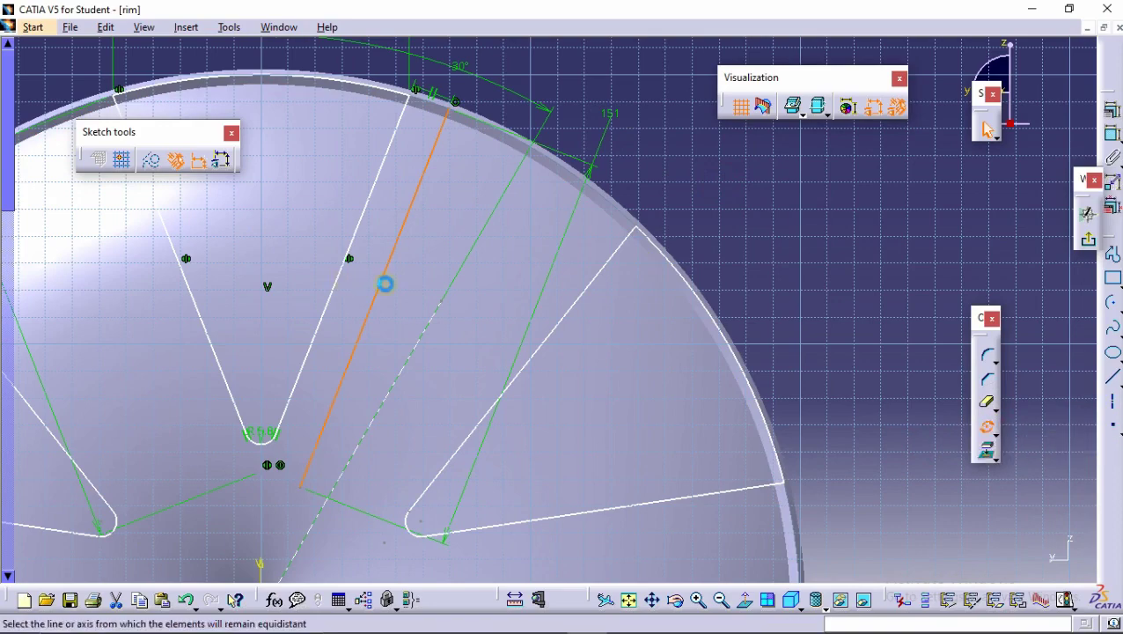
pyautogui.click(432, 320)
pyautogui.click(766, 230)
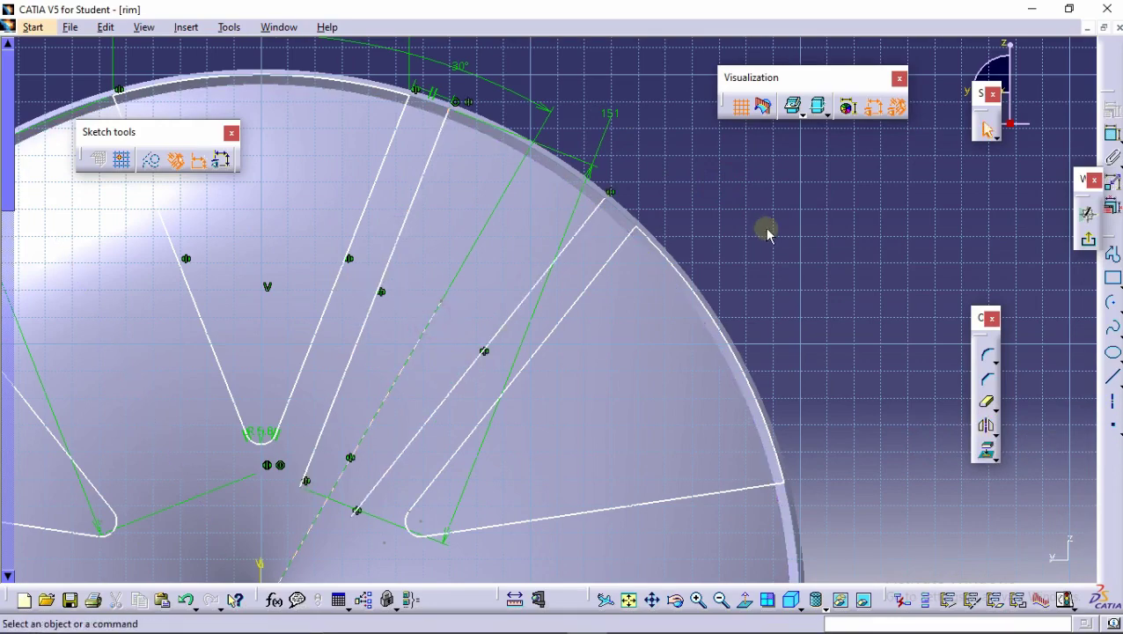
pyautogui.moveTo(452, 210)
pyautogui.mouseDown(button='middle')
pyautogui.moveTo(471, 233)
pyautogui.moveTo(434, 251)
pyautogui.mouseUp(button='middle')
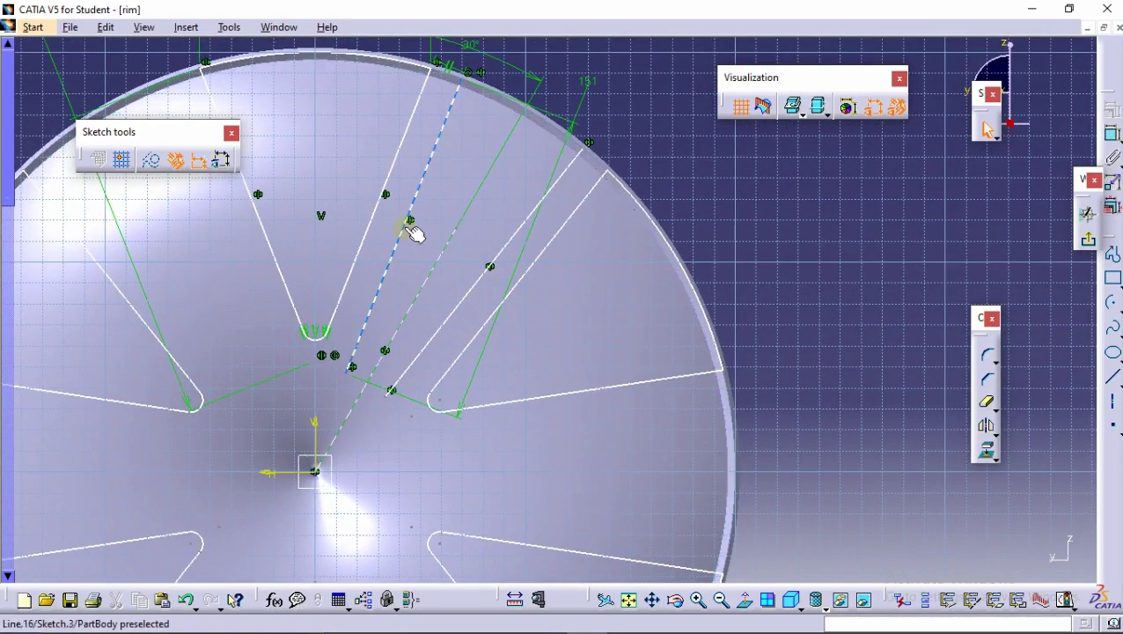
# Start a dimension between the point at the rim end and the arc end.
pyautogui.click(1113, 133)
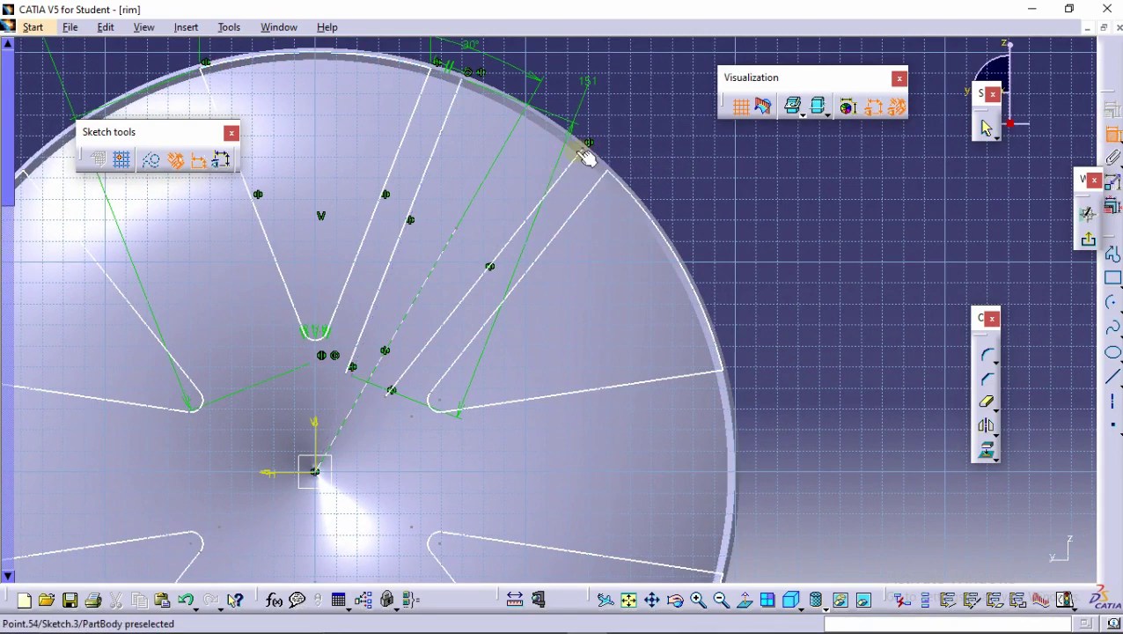
pyautogui.click(469, 81)
pyautogui.click(584, 146)
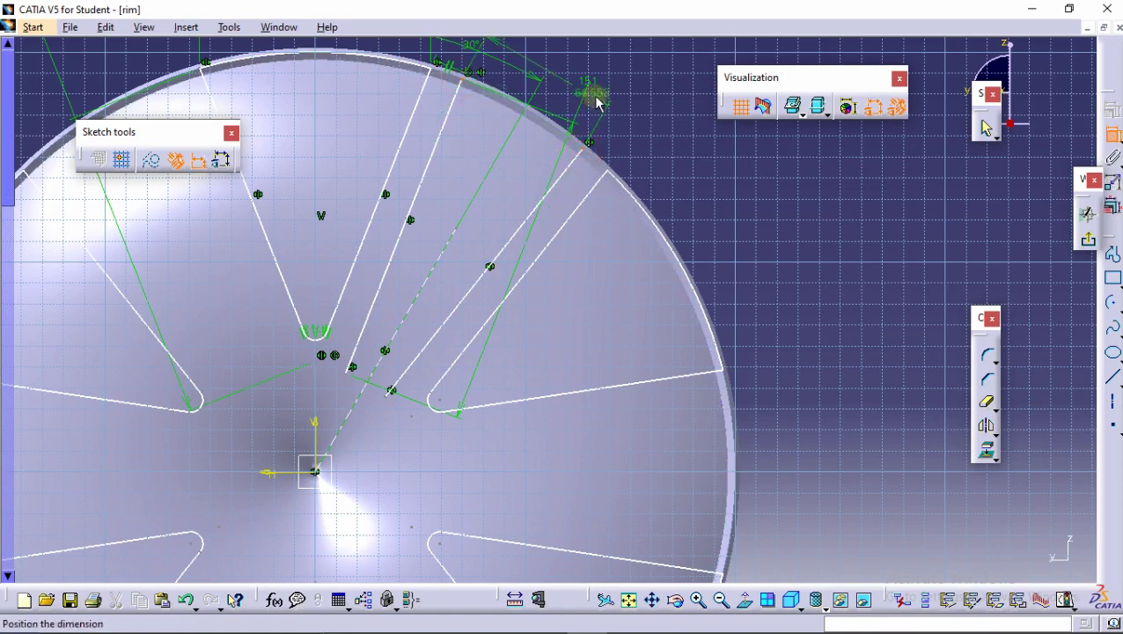
# Set the offset dimension to 60 mm.
pyautogui.doubleClick(627, 80)
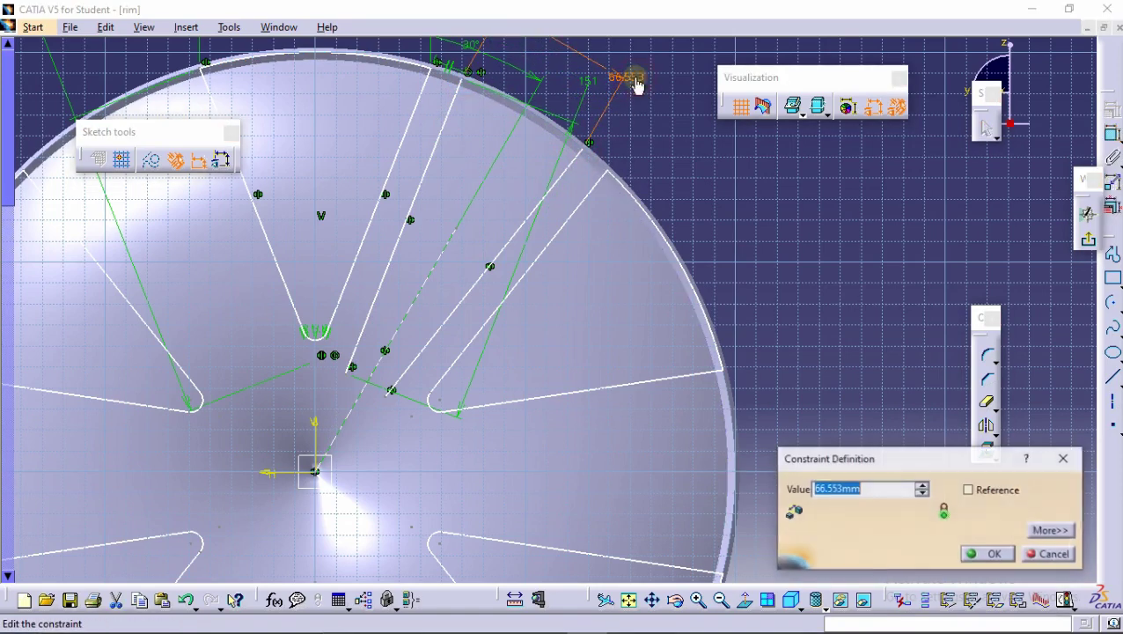
pyautogui.write('60')
pyautogui.press('Return')
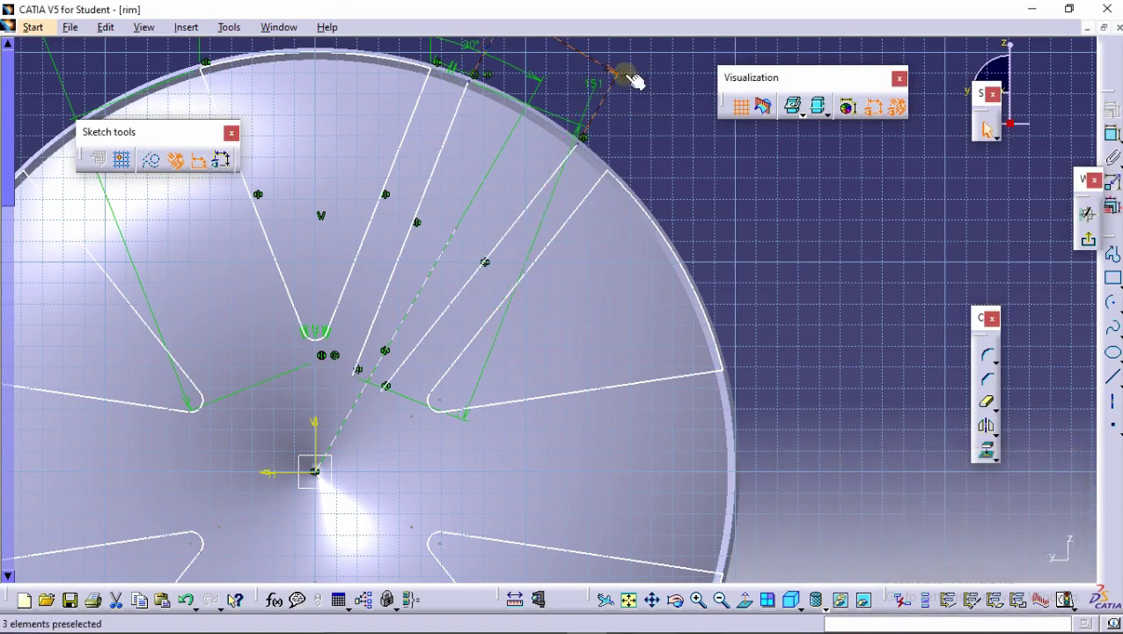
pyautogui.moveTo(808, 210)
pyautogui.mouseDown(button='middle')
pyautogui.moveTo(667, 183)
pyautogui.moveTo(529, 301)
pyautogui.mouseUp(button='middle')
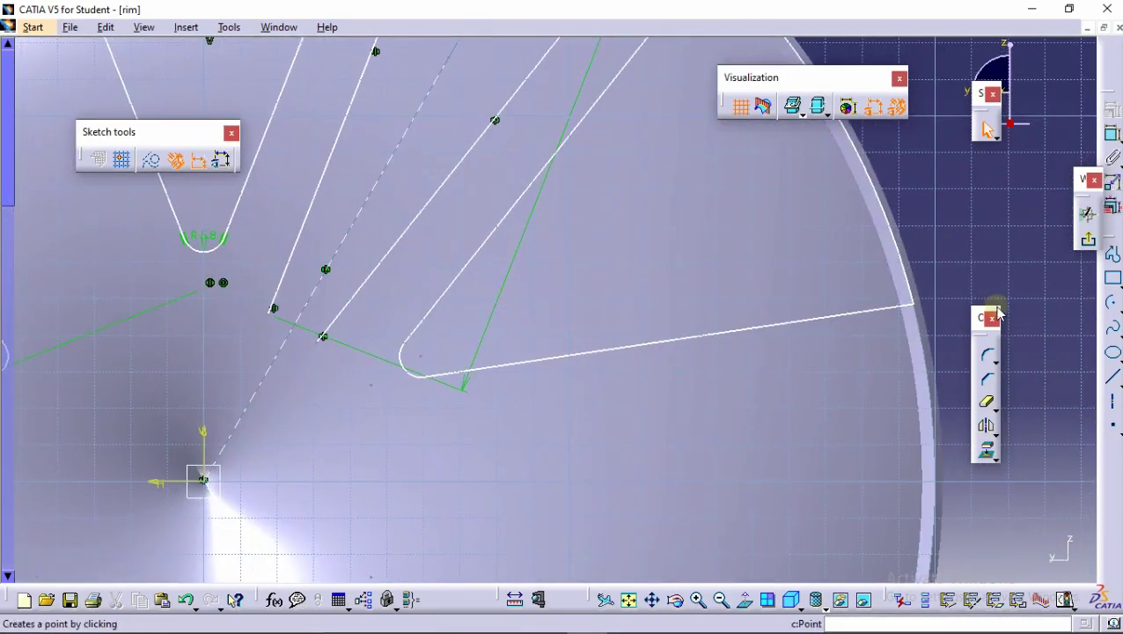
# Draw a three-point arc between the two line ends, then delete it as unwanted.
pyautogui.click(1114, 306)
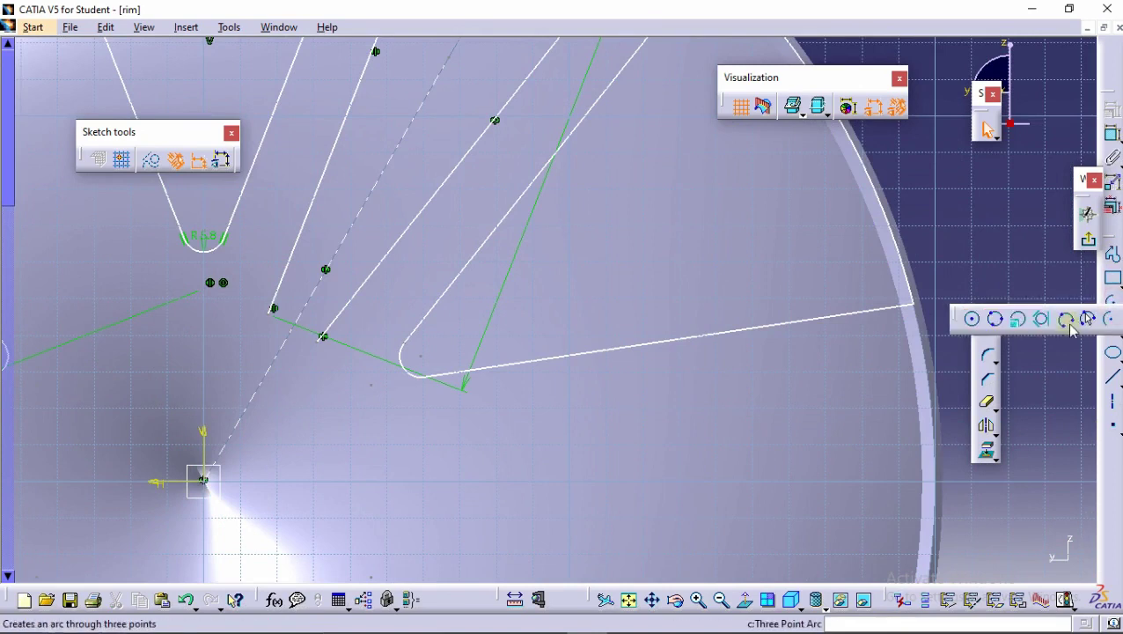
pyautogui.click(1088, 319)
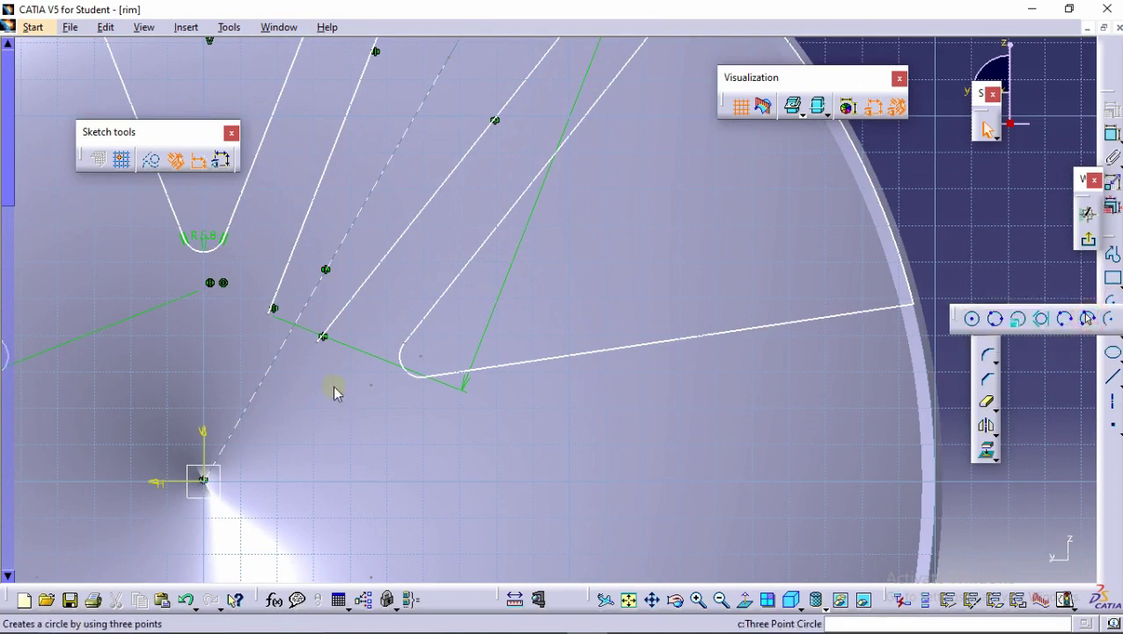
pyautogui.click(275, 310)
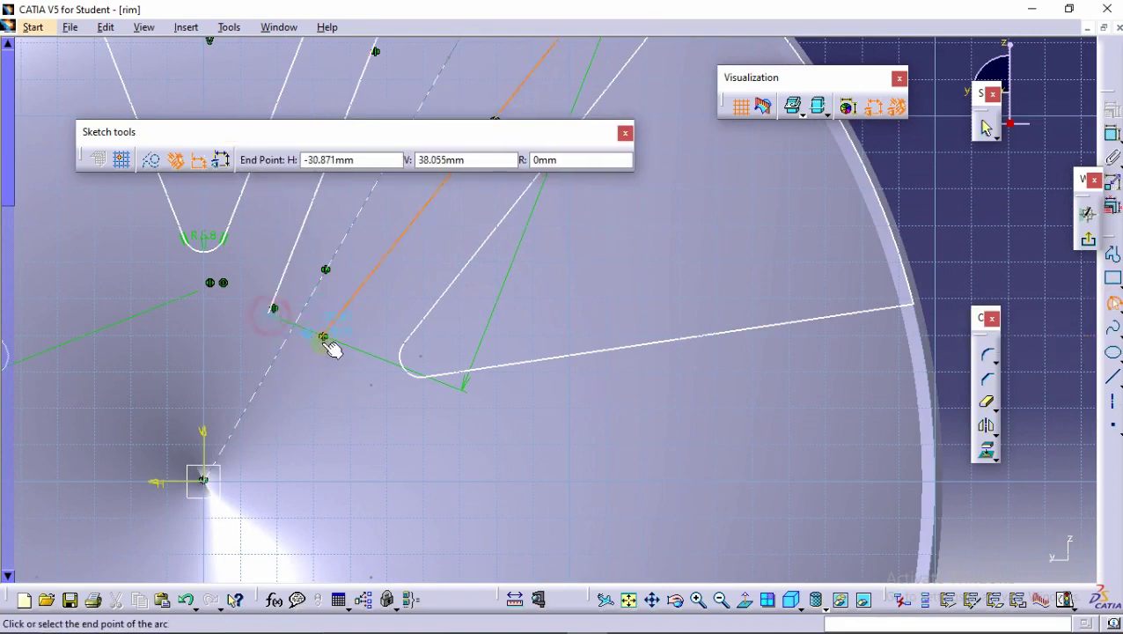
pyautogui.click(324, 338)
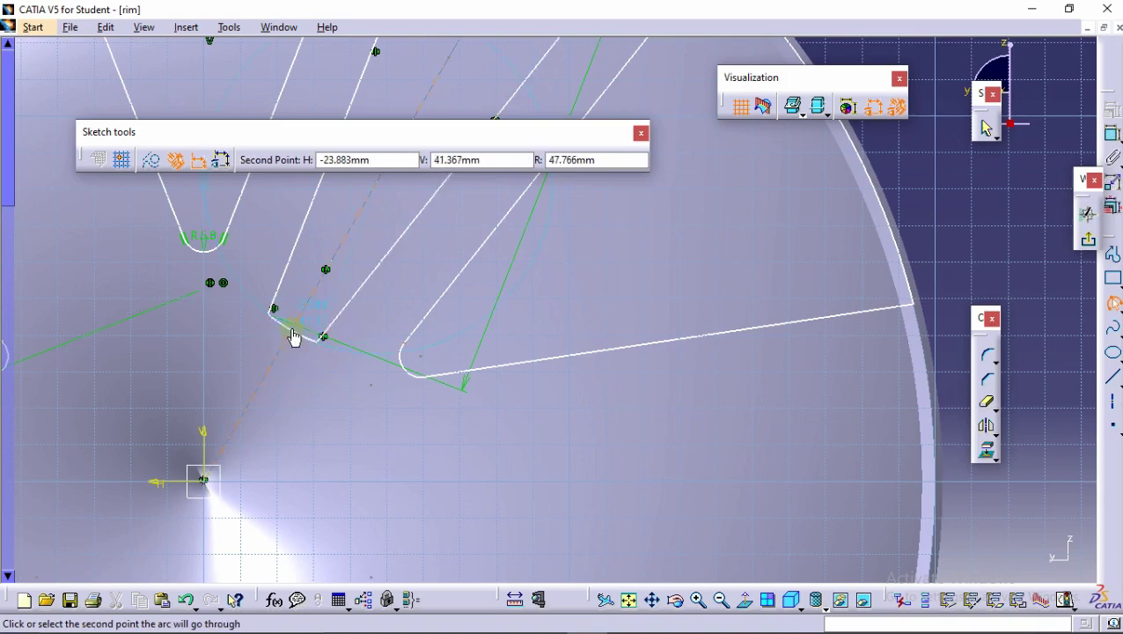
pyautogui.moveTo(296, 328)
pyautogui.mouseDown(button='middle')
pyautogui.moveTo(470, 273)
pyautogui.moveTo(369, 210)
pyautogui.moveTo(471, 373)
pyautogui.mouseUp(button='middle')
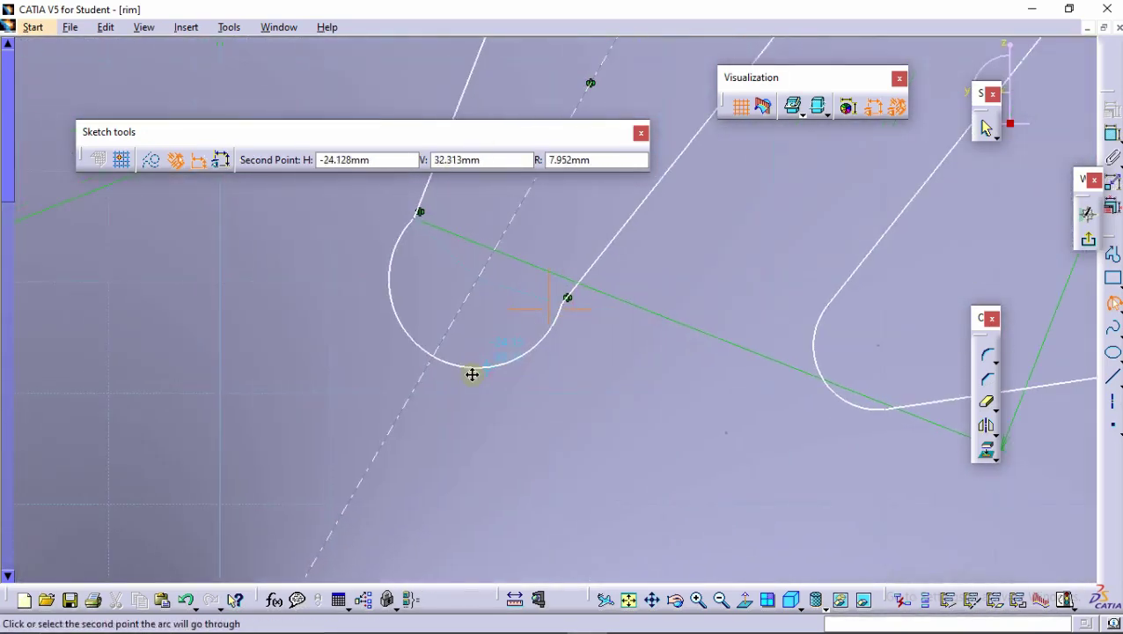
pyautogui.click(438, 256)
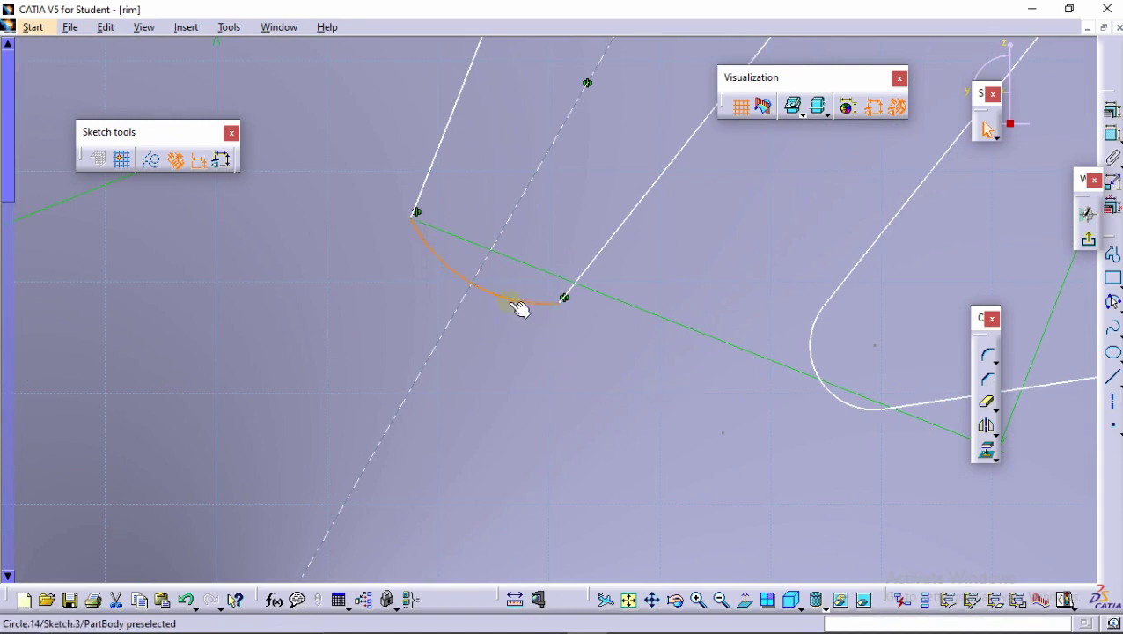
pyautogui.moveTo(518, 305)
pyautogui.mouseDown()
pyautogui.moveTo(500, 306)
pyautogui.moveTo(517, 302)
pyautogui.mouseUp()
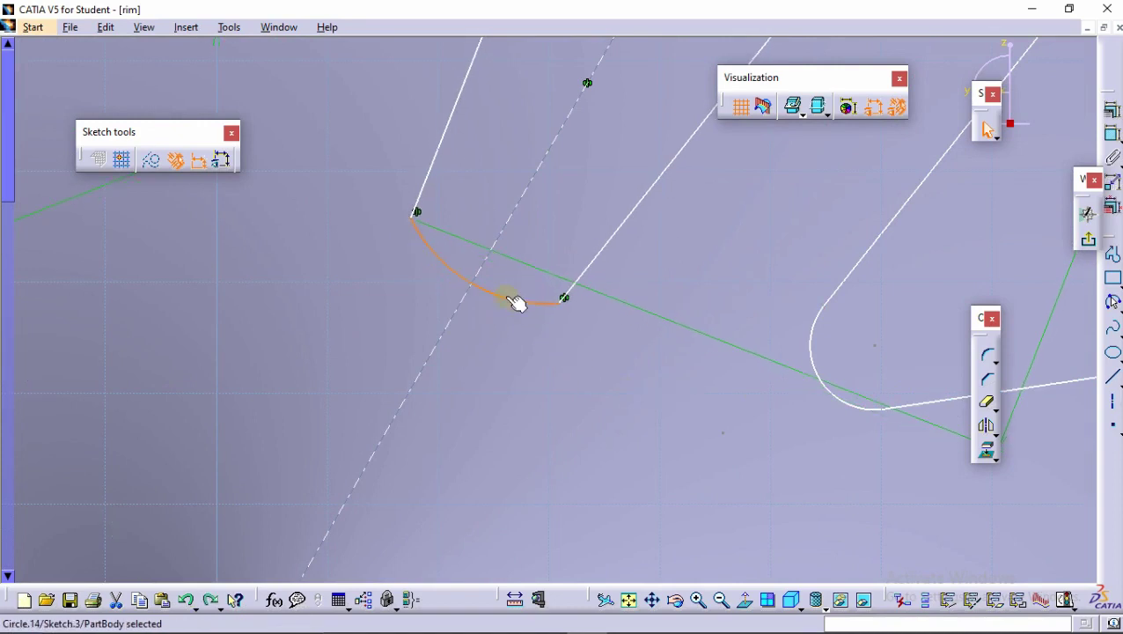
pyautogui.press('Delete')
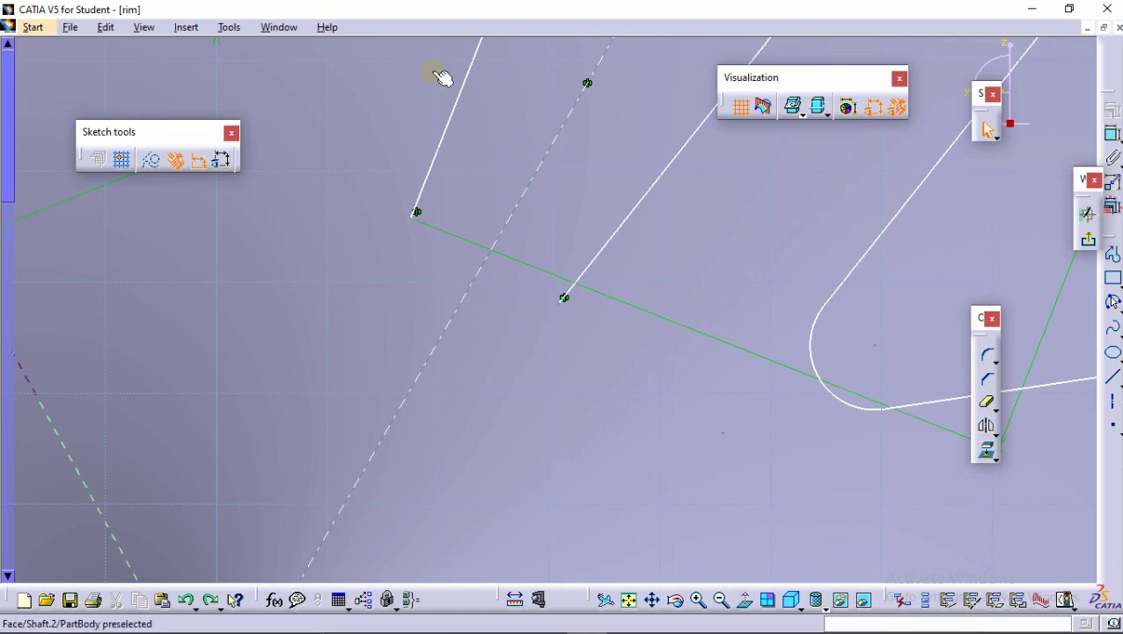
# Redraw the end-point arc between the two line ends with a deeper curve.
pyautogui.click(1112, 302)
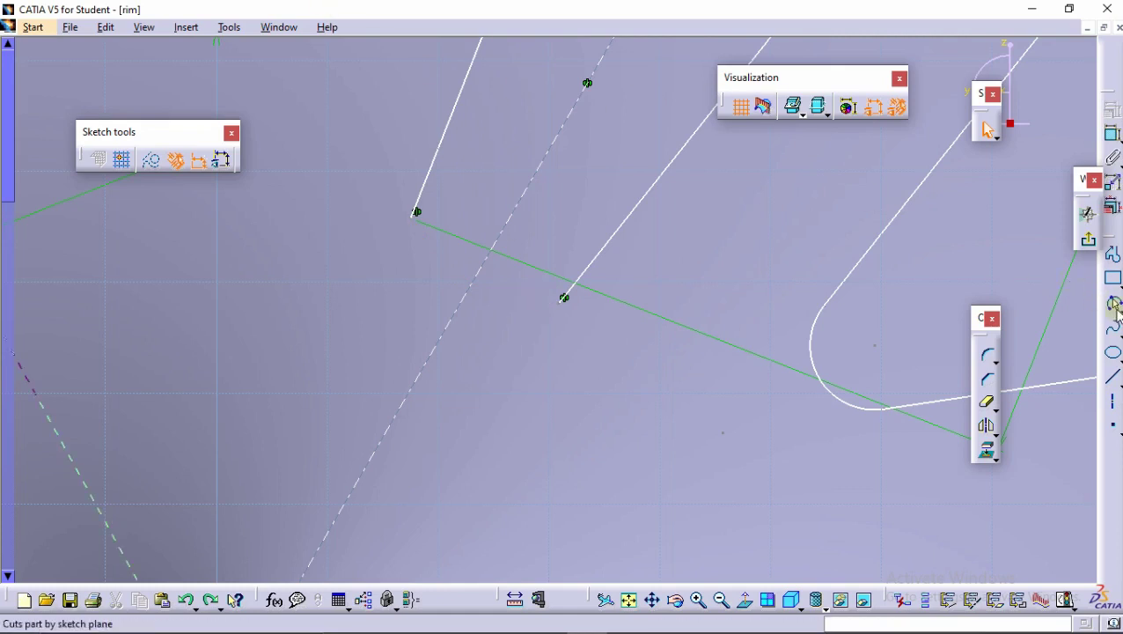
pyautogui.click(565, 302)
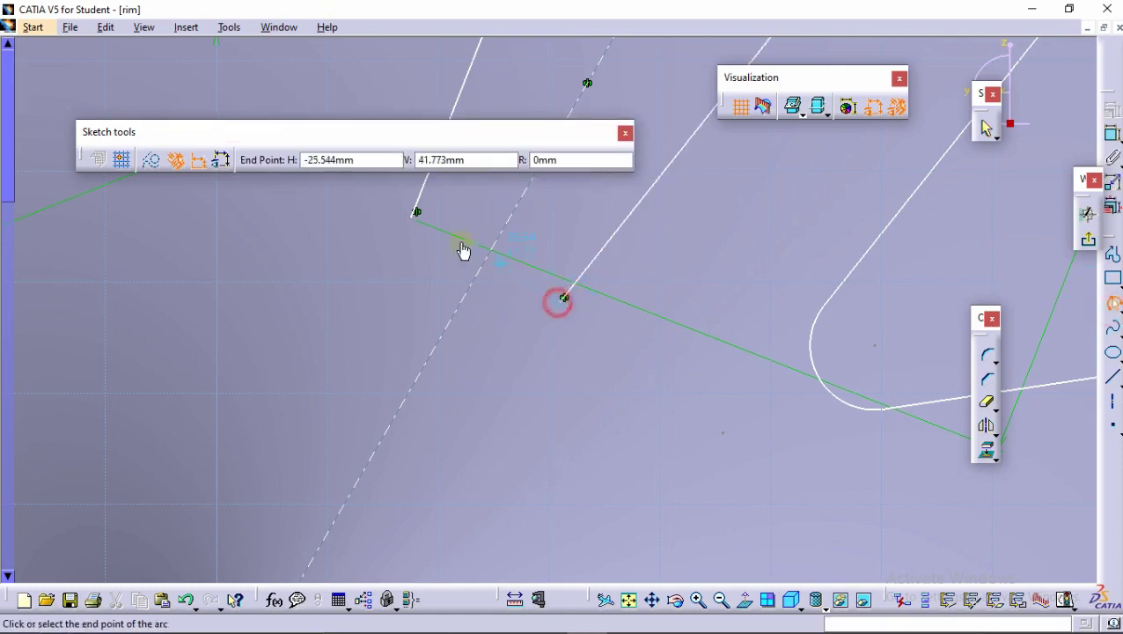
pyautogui.click(417, 214)
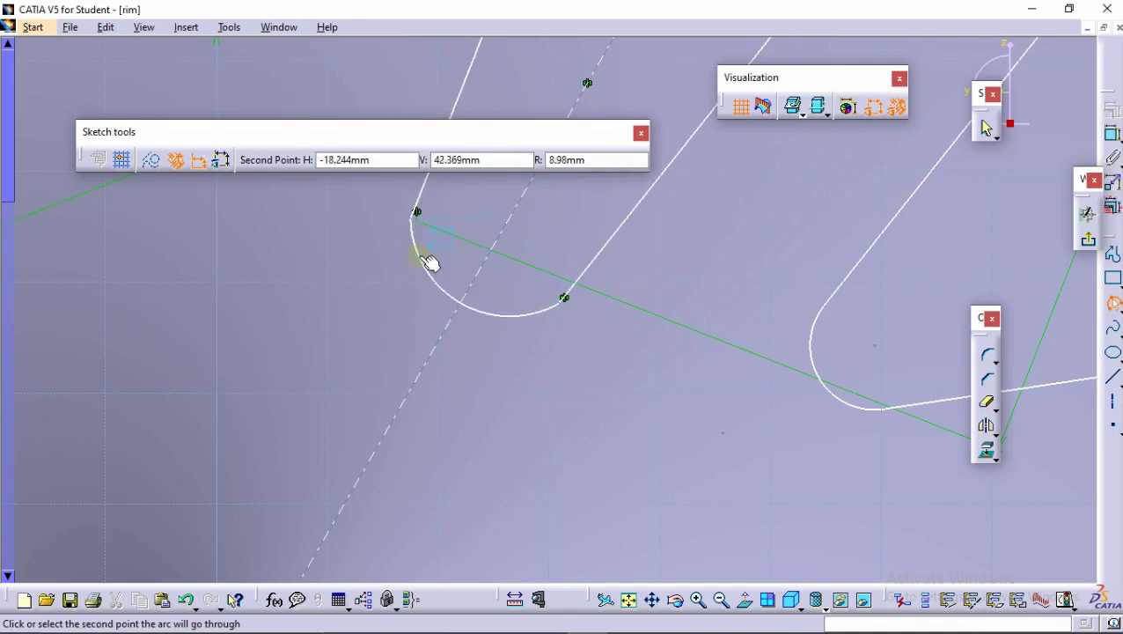
pyautogui.click(426, 260)
pyautogui.click(987, 355)
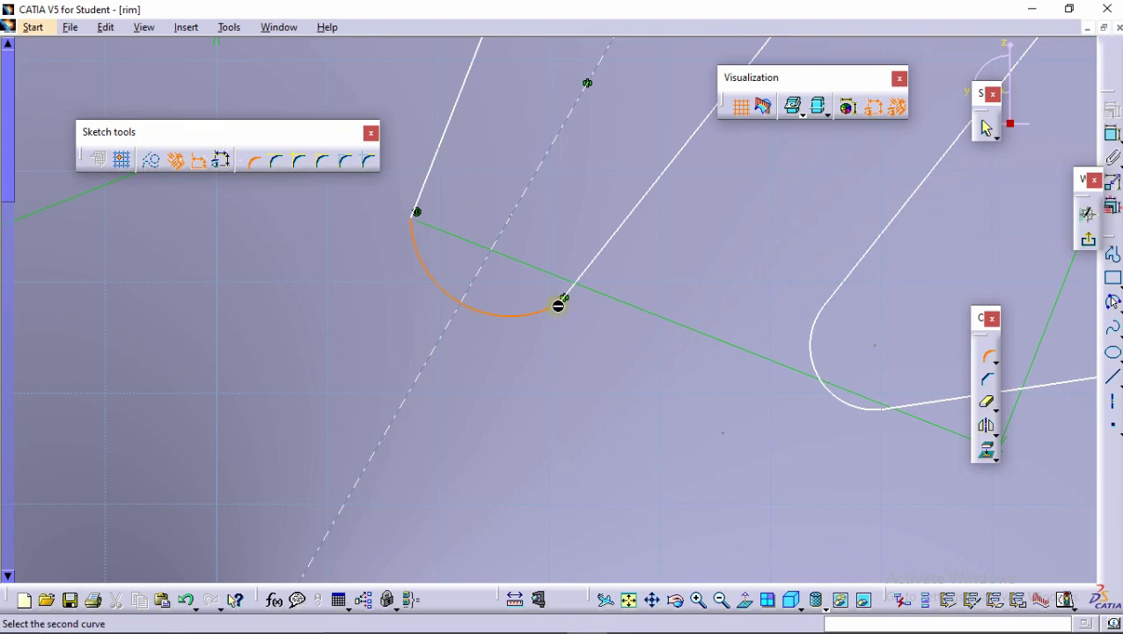
# Fillet the bottom arc's upper and lower junctions with the sides, about R 5.2 and R 6.4.
pyautogui.moveTo(379, 251); pyautogui.dragTo(393, 291, button='middle')
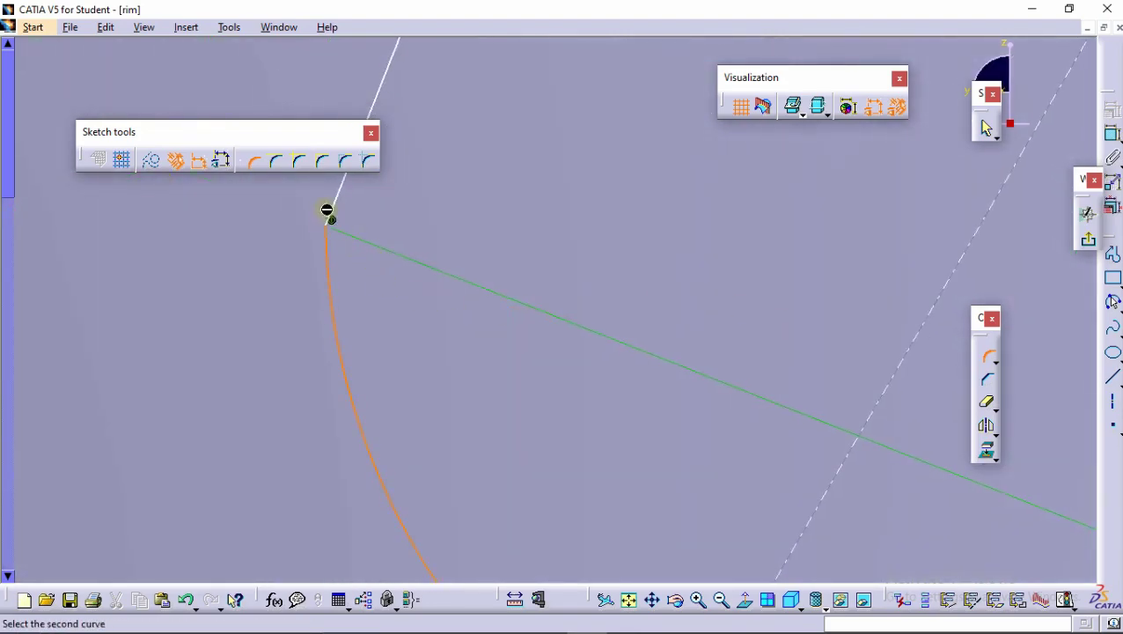
pyautogui.click(326, 210)
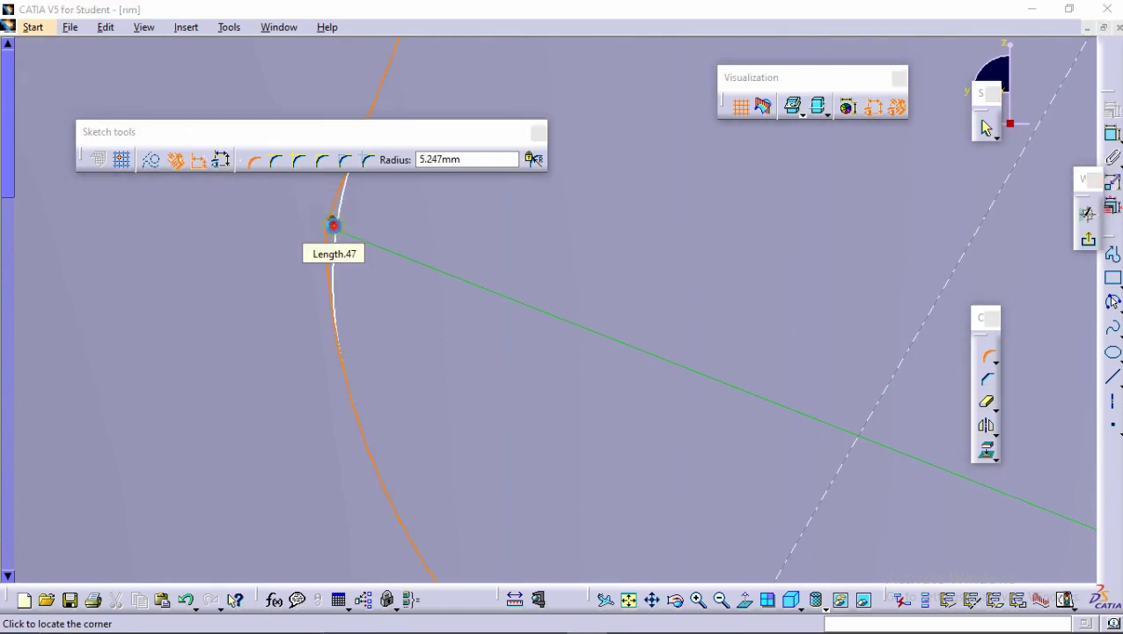
pyautogui.click(333, 225)
pyautogui.click(614, 361)
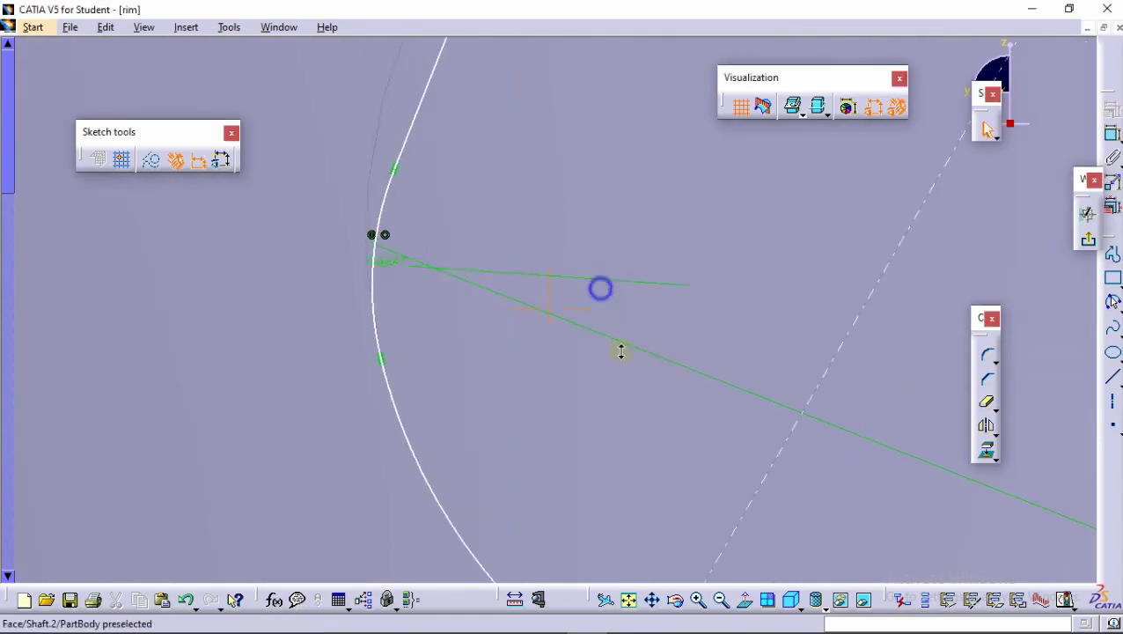
pyautogui.moveTo(598, 288); pyautogui.dragTo(391, 133, button='middle')
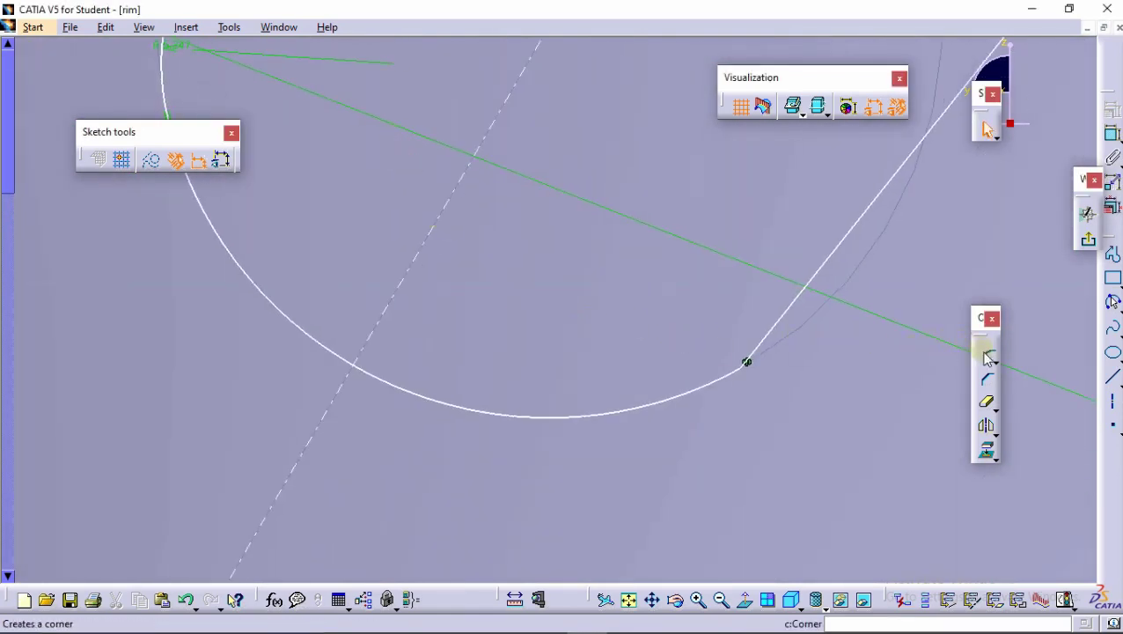
pyautogui.click(987, 354)
pyautogui.click(779, 321)
pyautogui.click(724, 384)
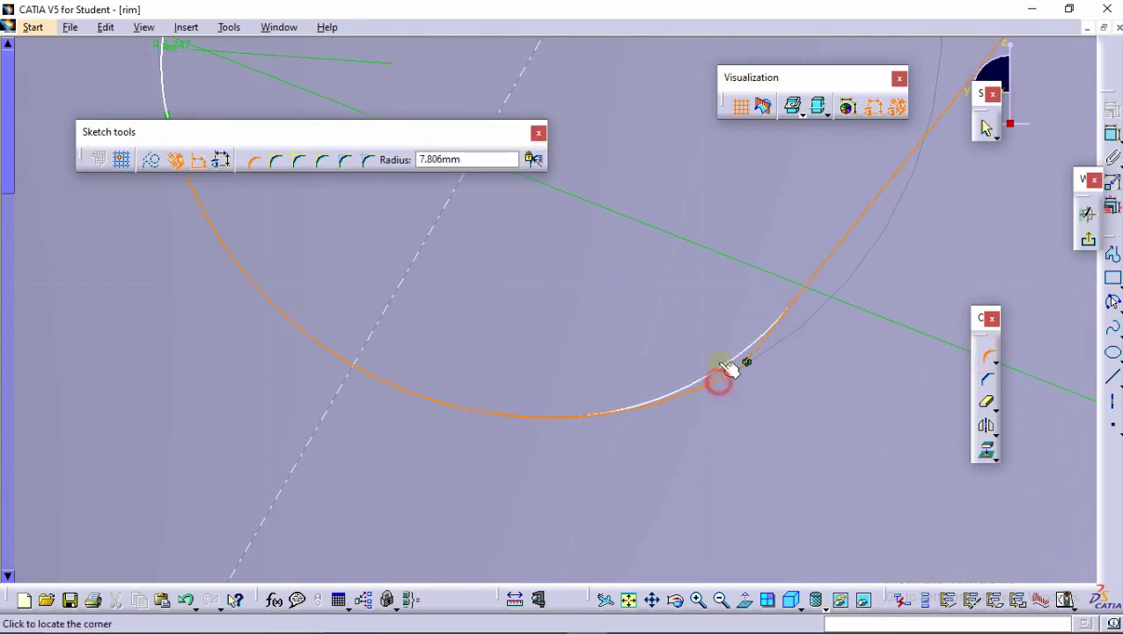
pyautogui.click(744, 368)
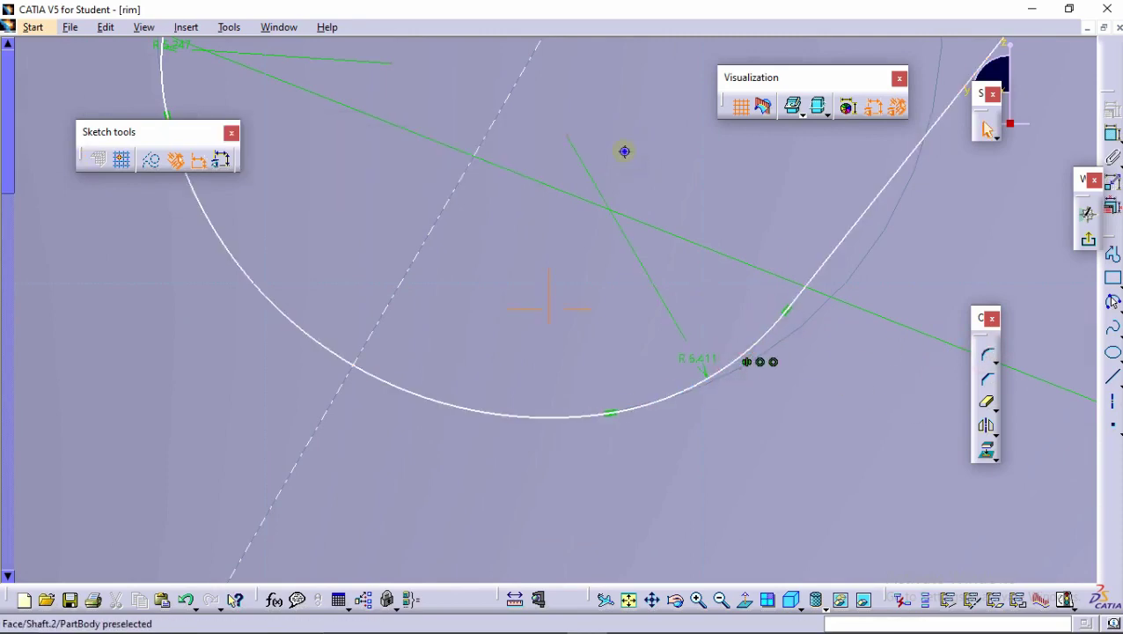
pyautogui.moveTo(624, 152)
pyautogui.mouseDown(button='middle')
pyautogui.moveTo(541, 215)
pyautogui.moveTo(744, 247)
pyautogui.moveTo(543, 373)
pyautogui.mouseUp(button='middle')
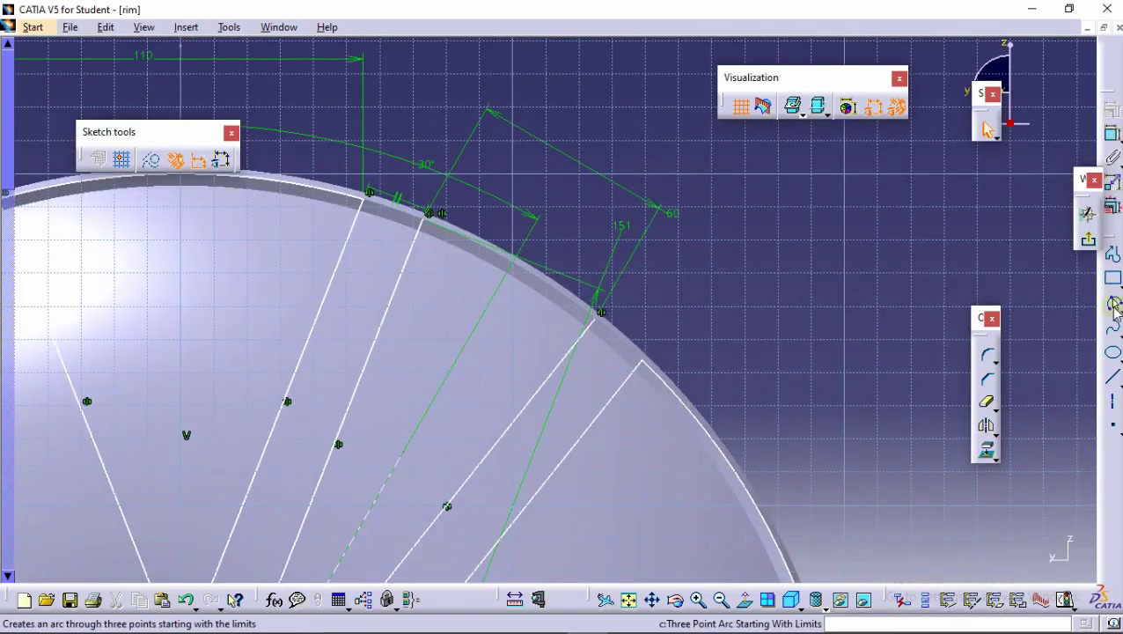
# Draw a three-point arc along the rim edge joining the two slanted sides' rim ends.
pyautogui.click(1116, 304)
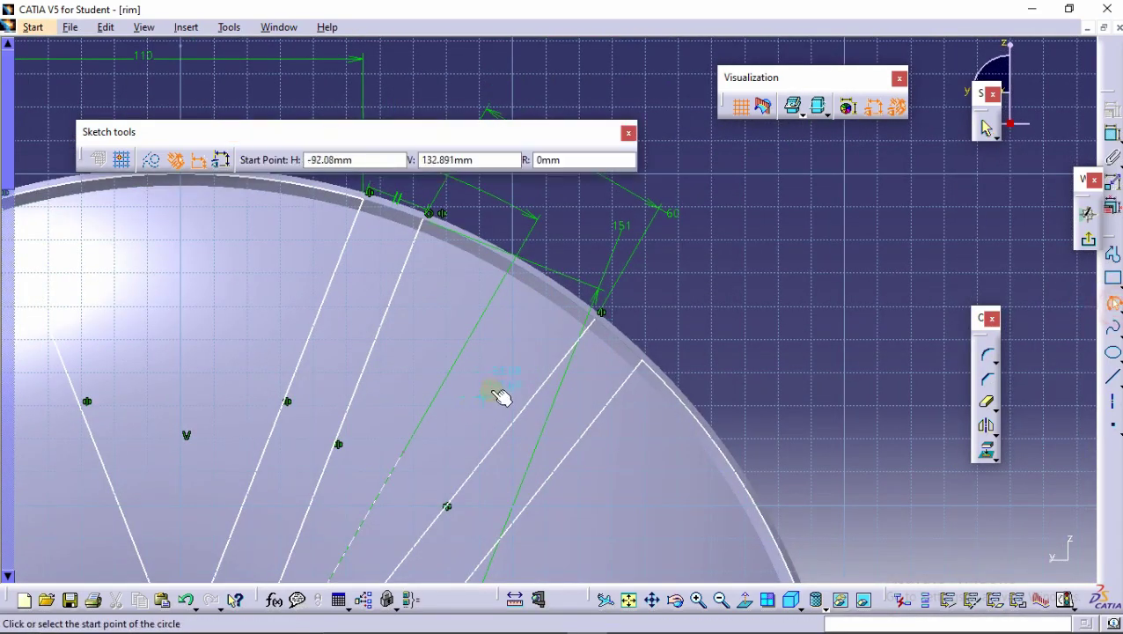
pyautogui.click(599, 316)
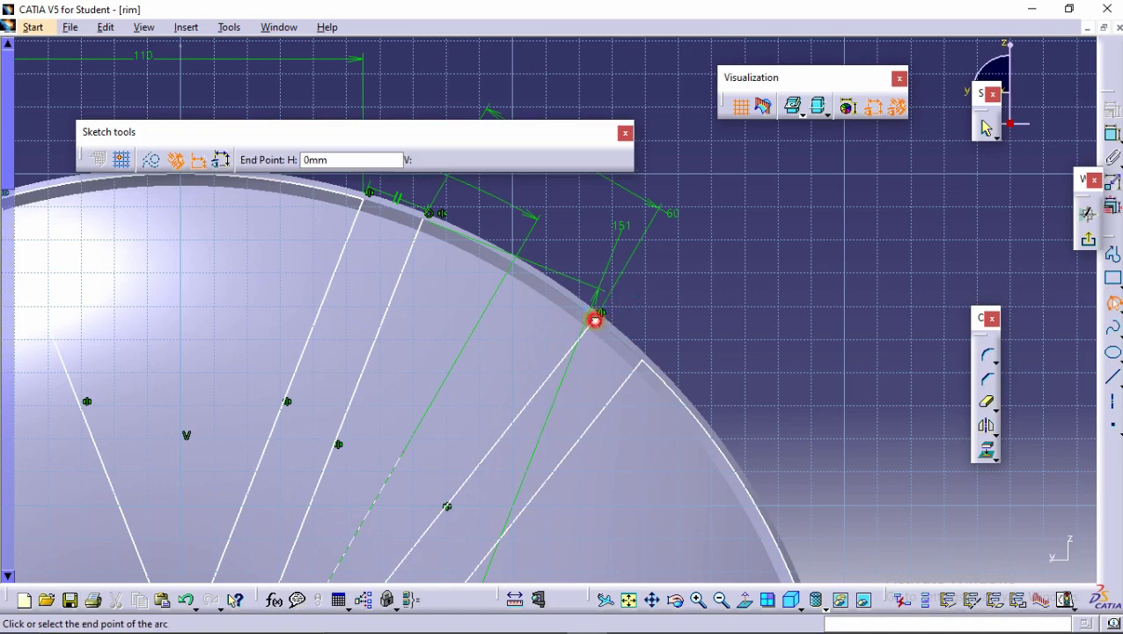
pyautogui.click(430, 215)
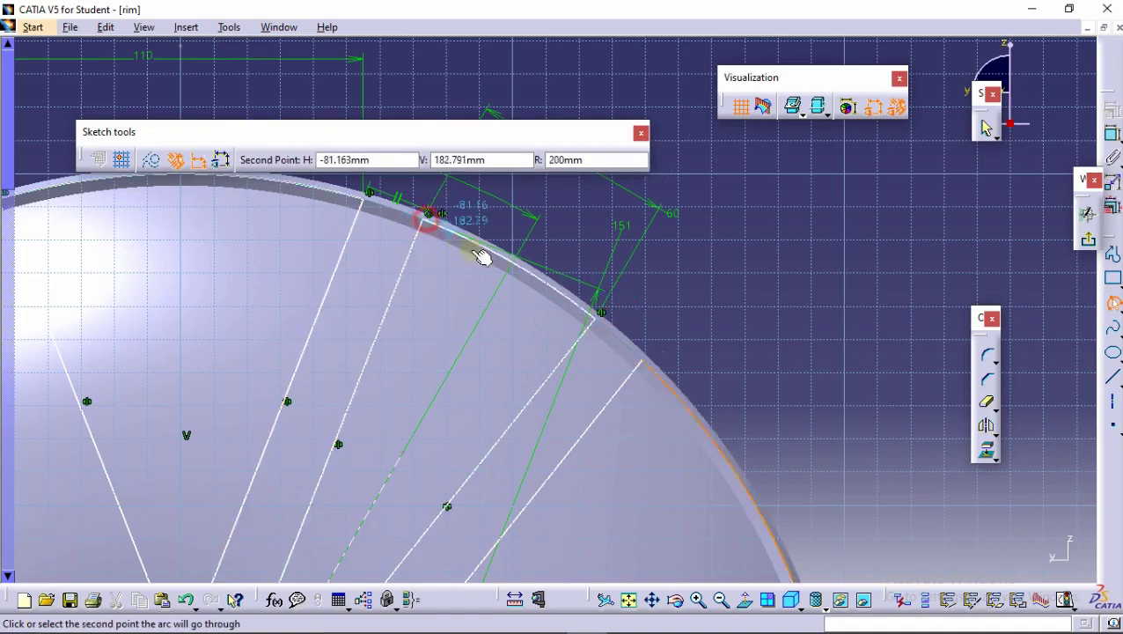
pyautogui.click(497, 257)
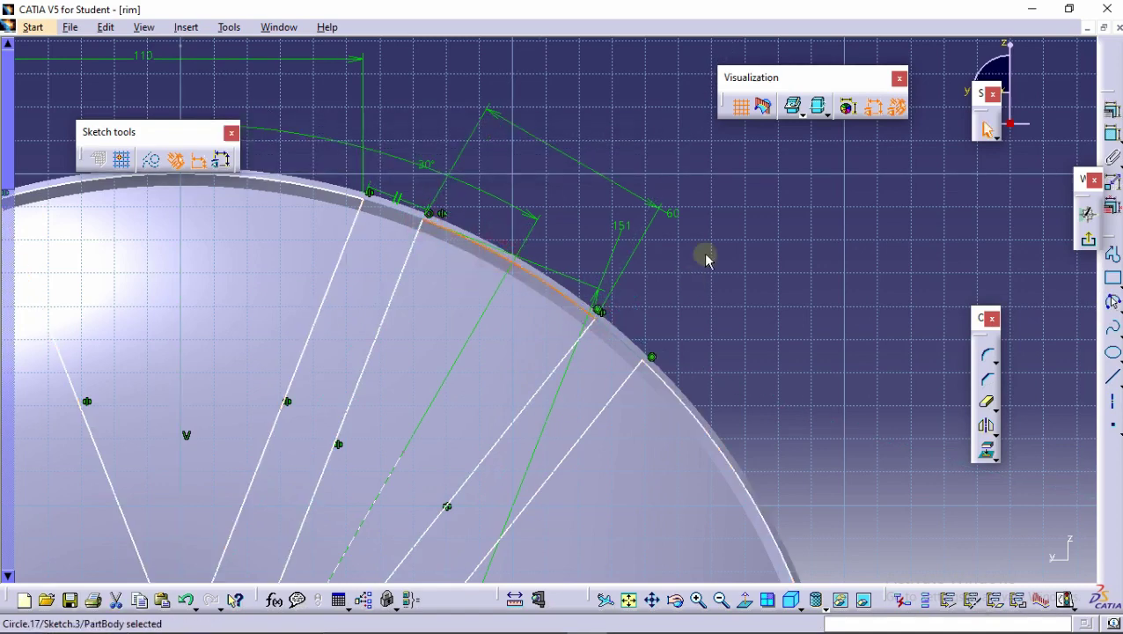
pyautogui.moveTo(707, 256)
pyautogui.mouseDown(button='middle')
pyautogui.moveTo(720, 316)
pyautogui.moveTo(606, 269)
pyautogui.mouseUp(button='middle')
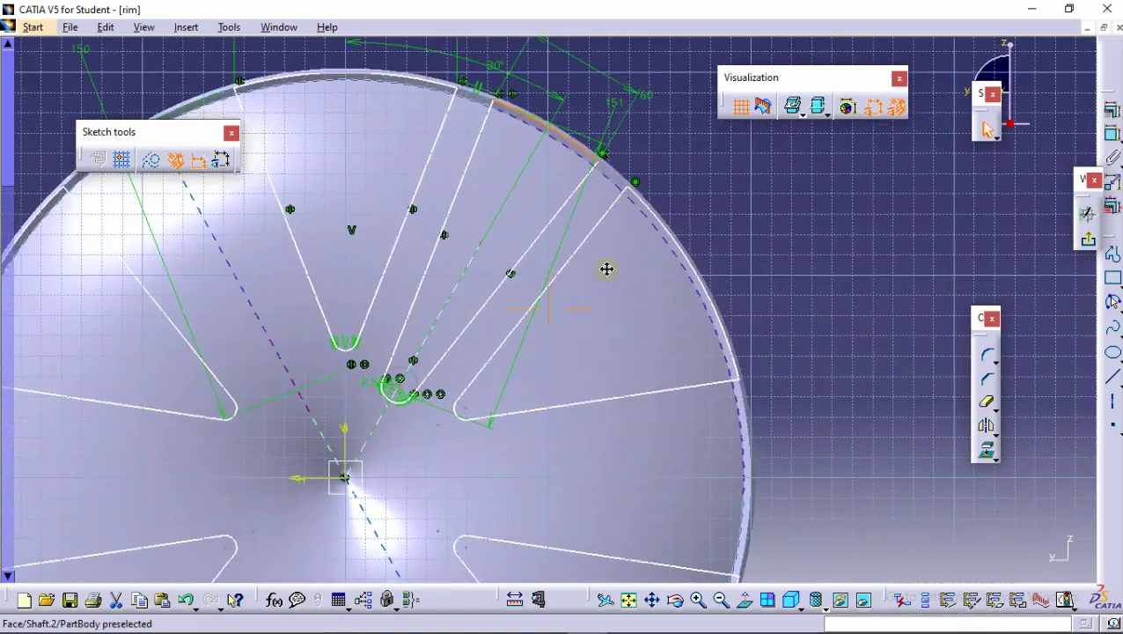
# Select the new rim arc and both slanted sides of the opening.
pyautogui.click(689, 154)
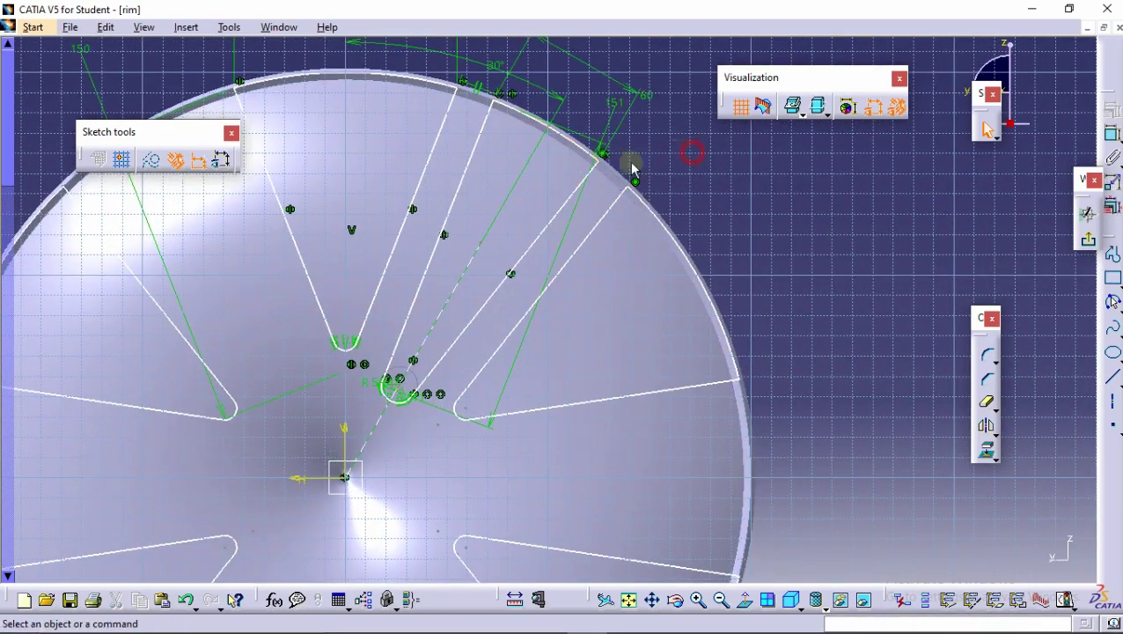
pyautogui.click(573, 147)
pyautogui.click(581, 149)
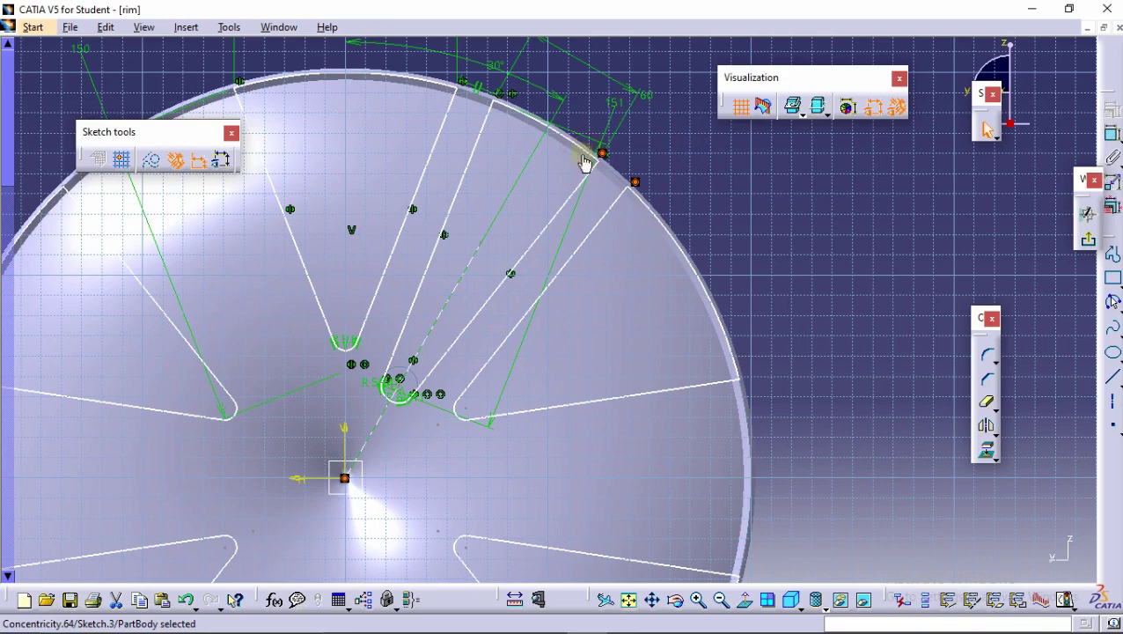
pyautogui.moveTo(586, 163); pyautogui.dragTo(579, 163, button='middle')
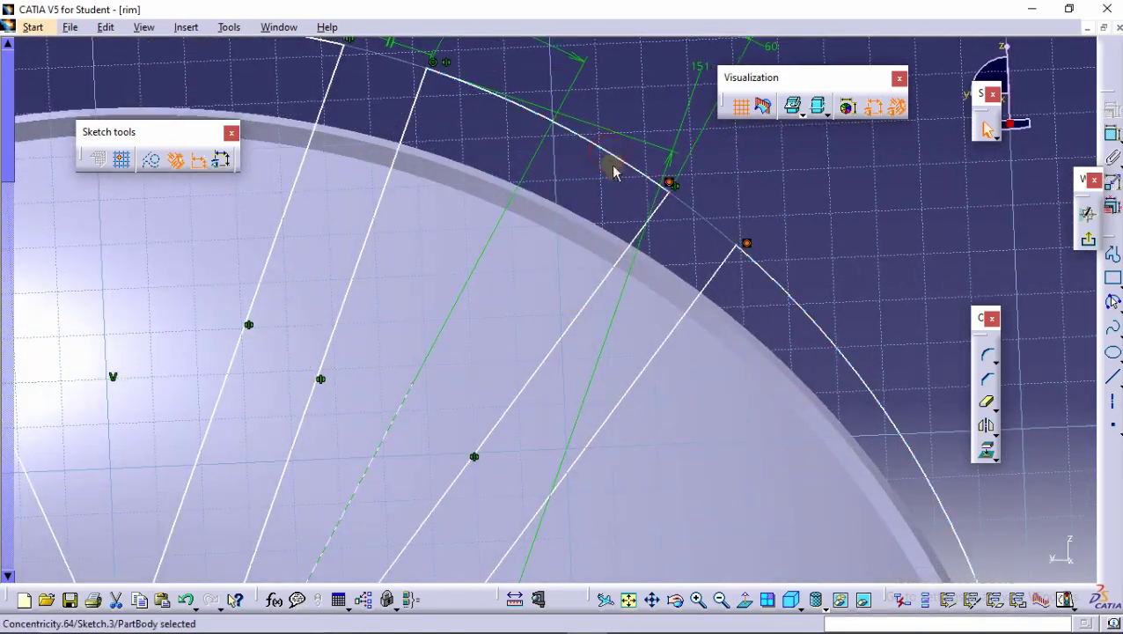
pyautogui.click(639, 176)
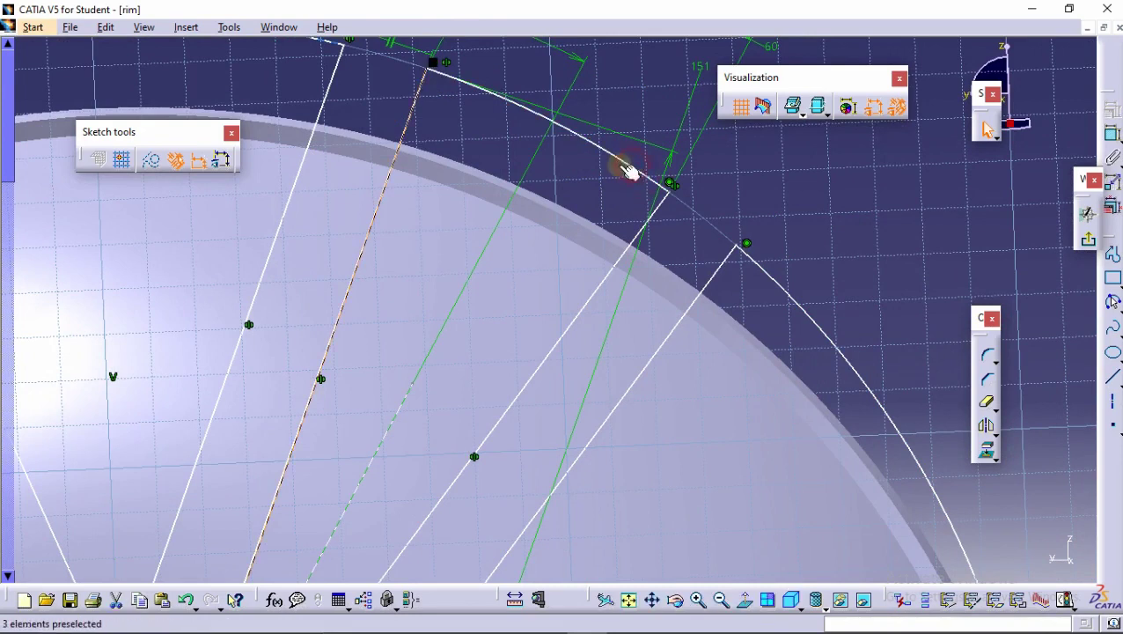
pyautogui.click(506, 101)
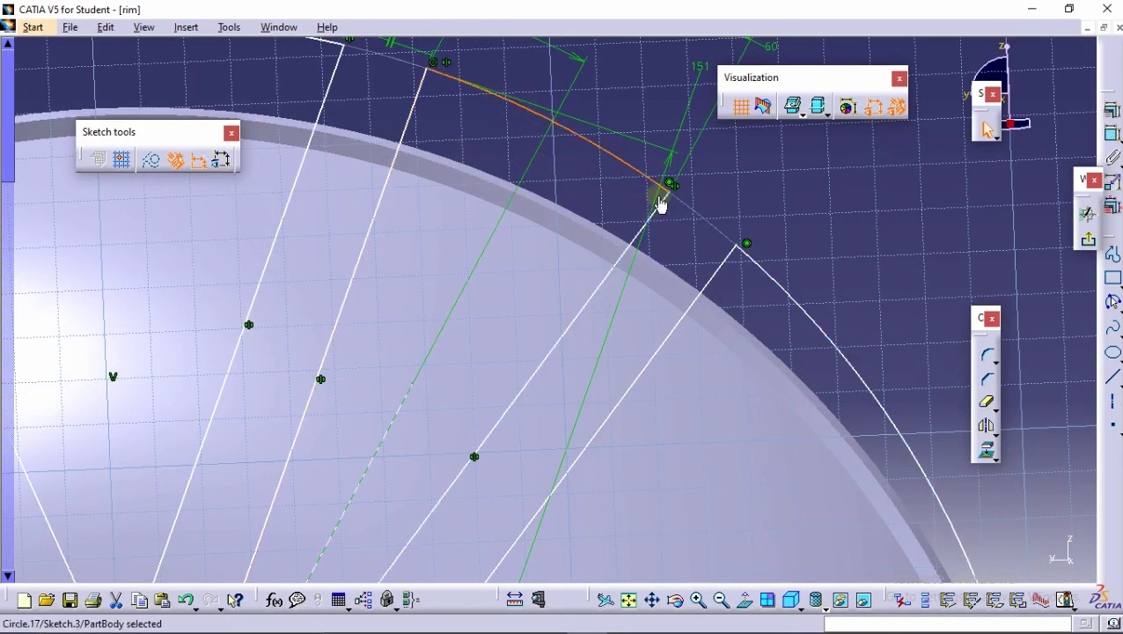
pyautogui.keyDown('ctrl'); pyautogui.click(672, 209); pyautogui.keyUp('ctrl')
pyautogui.moveTo(636, 228); pyautogui.dragTo(521, 202, button='middle')
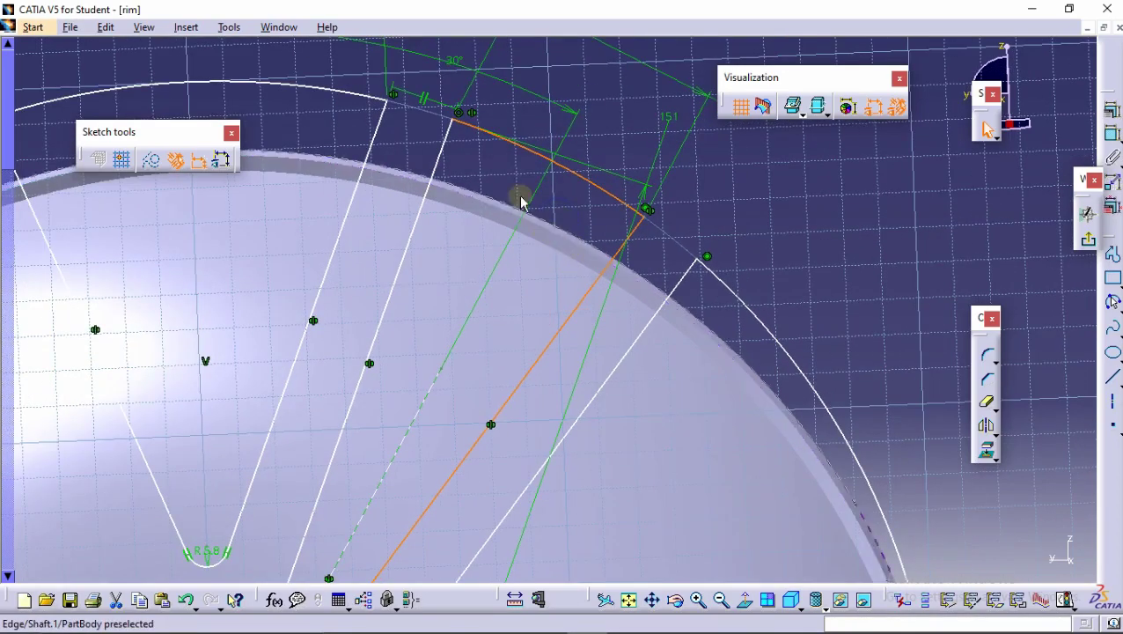
pyautogui.keyDown('ctrl'); pyautogui.click(447, 134); pyautogui.keyUp('ctrl')
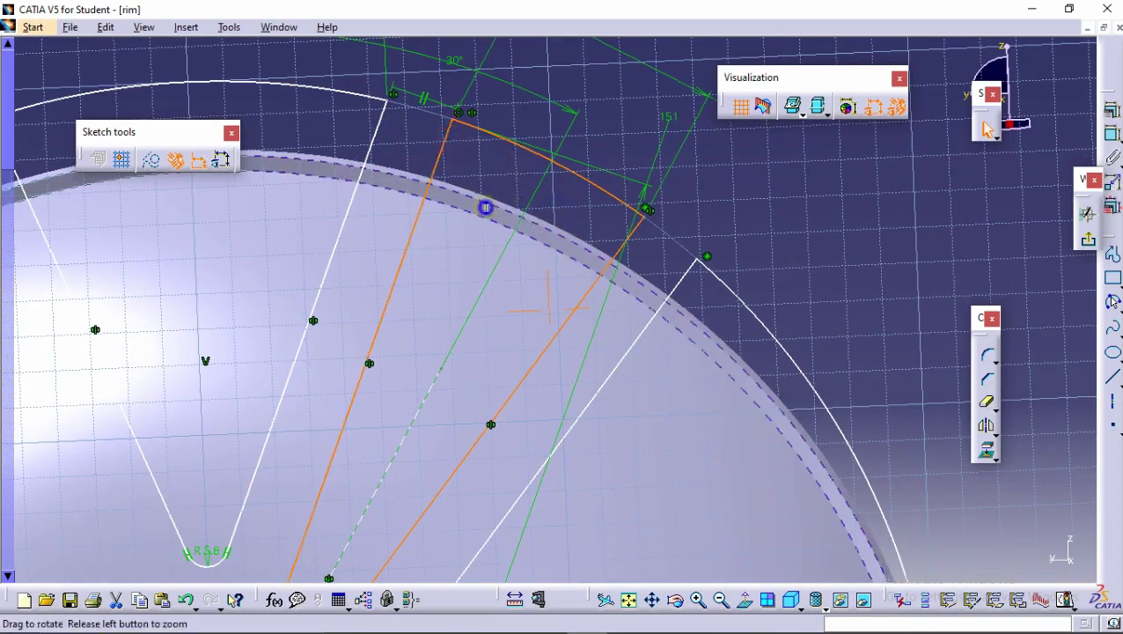
pyautogui.moveTo(485, 208)
pyautogui.mouseDown(button='middle')
pyautogui.moveTo(483, 267)
pyautogui.moveTo(610, 85)
pyautogui.moveTo(476, 305)
pyautogui.moveTo(624, 2)
pyautogui.mouseUp(button='middle')
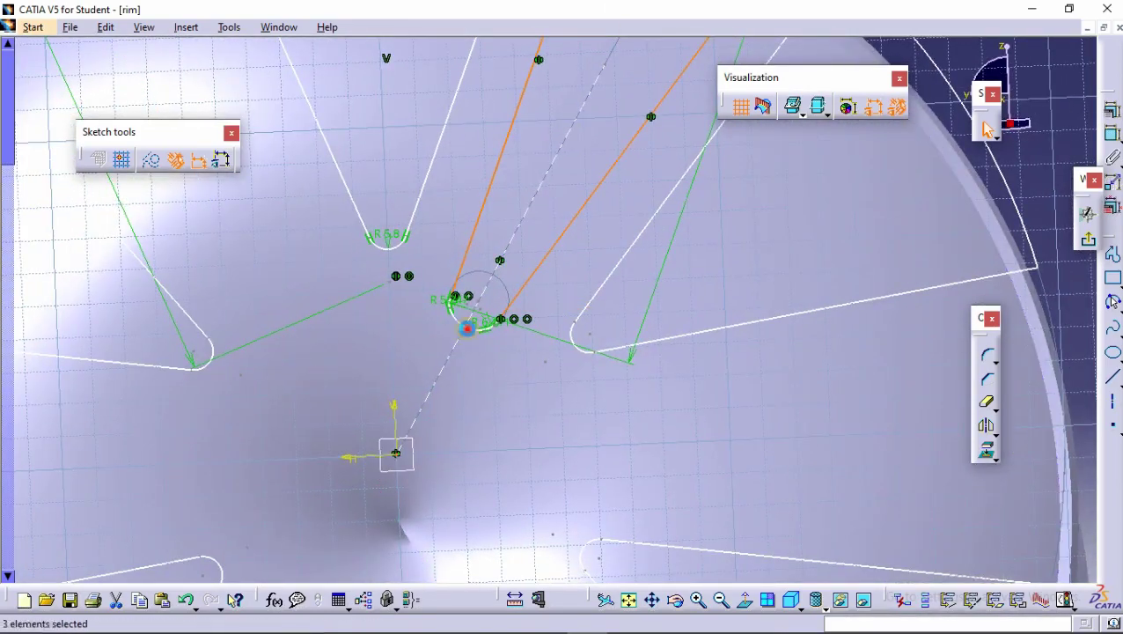
pyautogui.moveTo(466, 328)
pyautogui.mouseDown(button='middle')
pyautogui.moveTo(484, 351)
pyautogui.moveTo(508, 231)
pyautogui.moveTo(509, 253)
pyautogui.moveTo(506, 211)
pyautogui.mouseUp(button='middle')
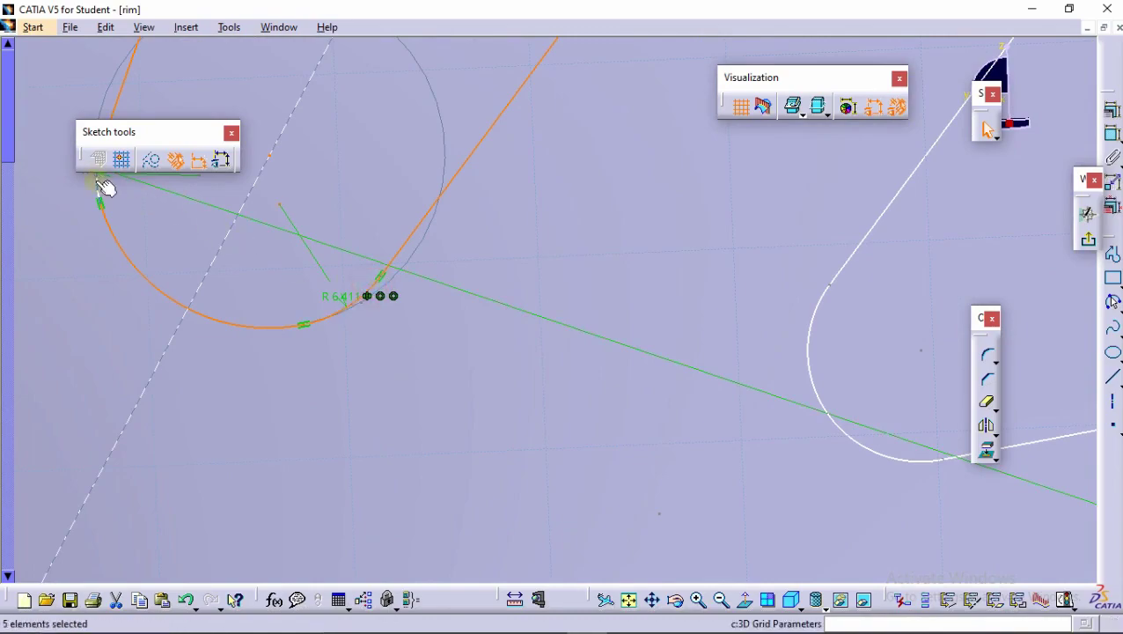
pyautogui.moveTo(342, 185)
pyautogui.mouseDown(button='middle')
pyautogui.moveTo(416, 138)
pyautogui.moveTo(471, 288)
pyautogui.moveTo(461, 271)
pyautogui.mouseUp(button='middle')
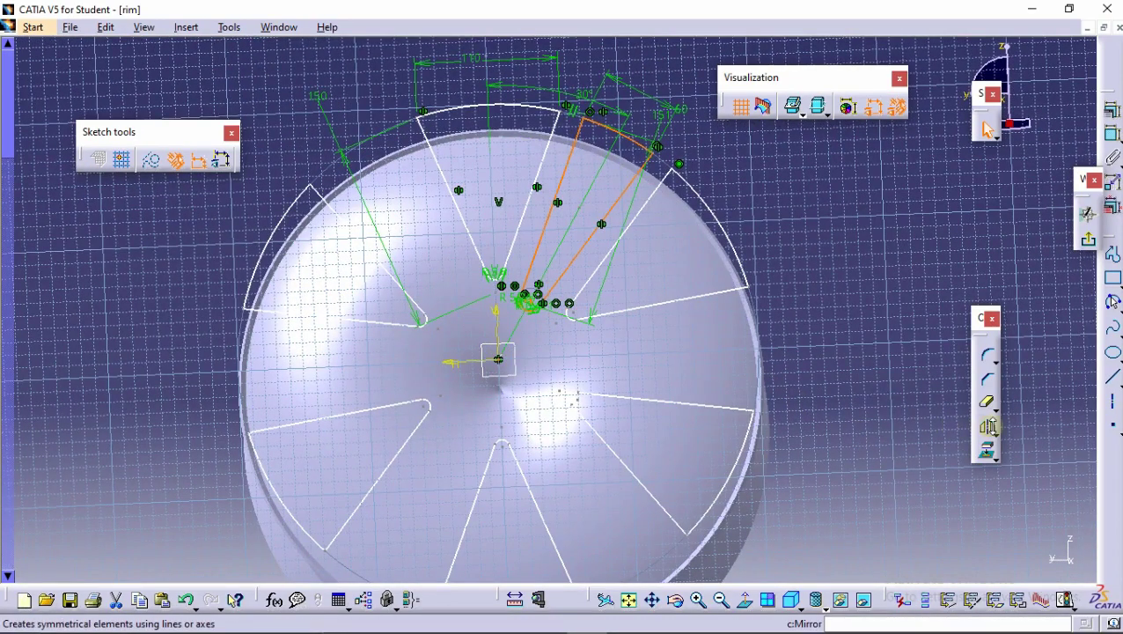
# Rotate the new slot outline into 5 copies at 60deg around the rim centre, giving twelve openings.
pyautogui.click(990, 428)
pyautogui.click(1063, 449)
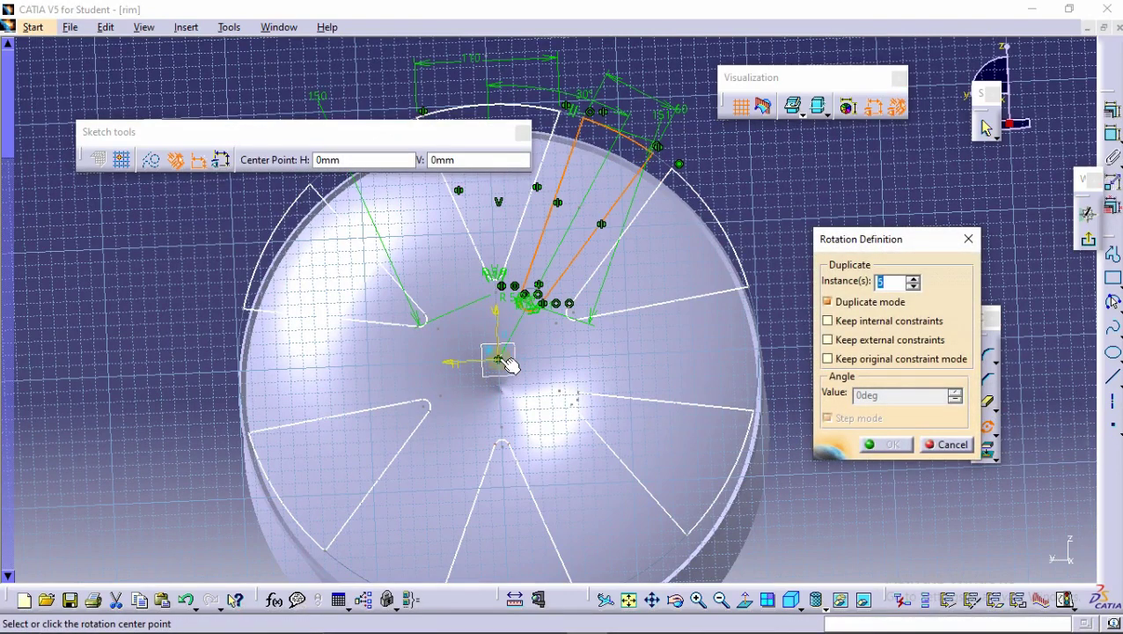
pyautogui.click(507, 361)
pyautogui.click(503, 235)
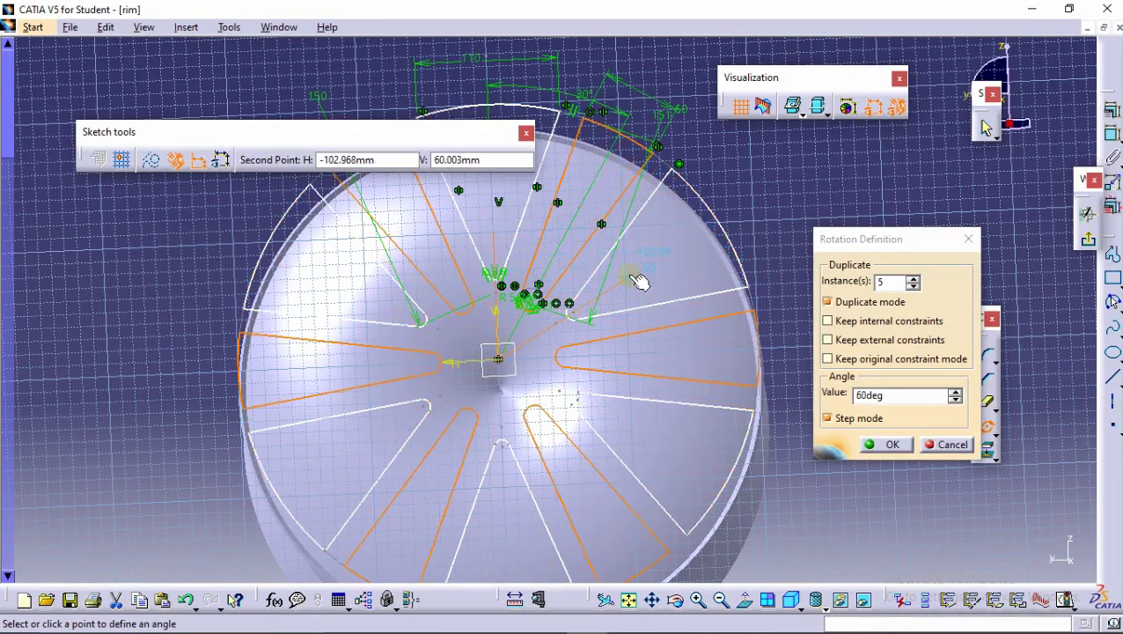
pyautogui.click(629, 275)
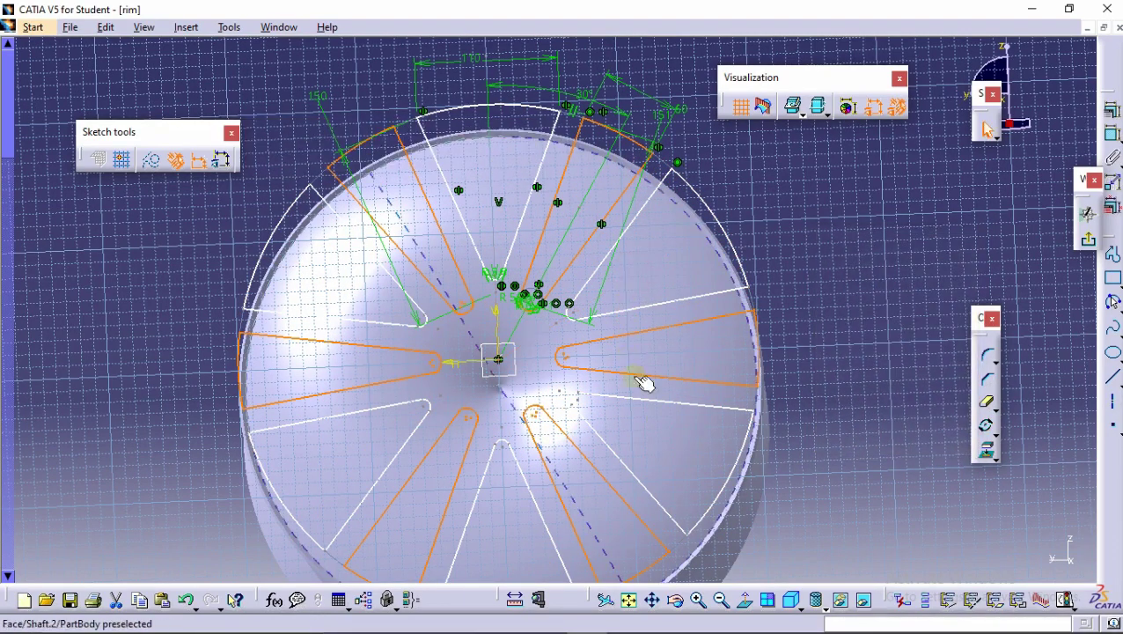
pyautogui.click(744, 599)
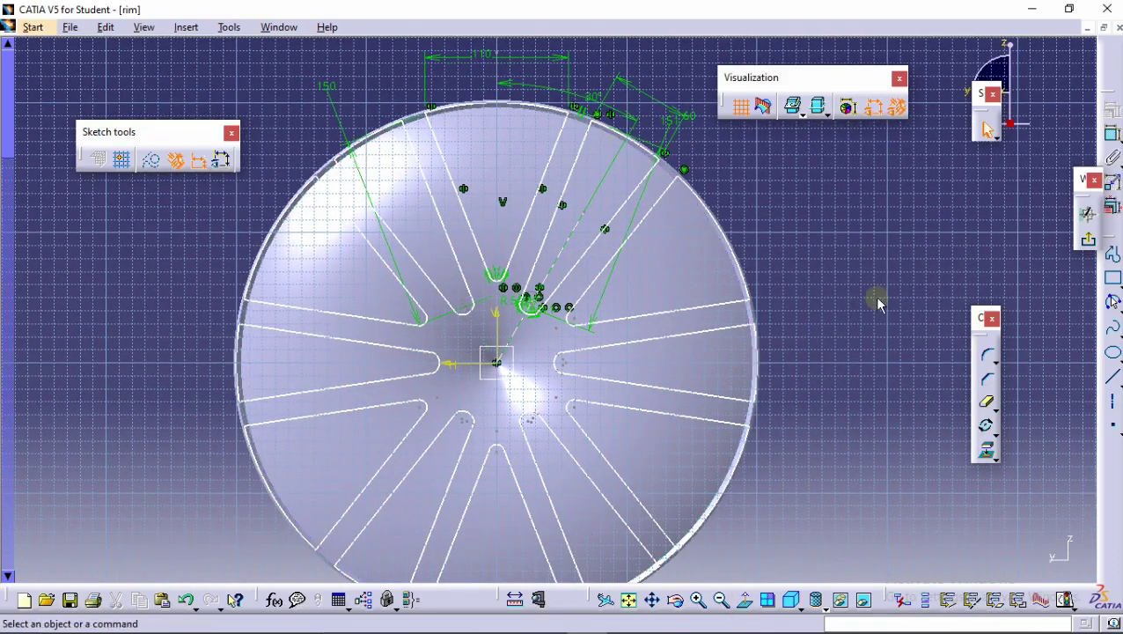
# Leave the spoke sketch, preview a Pocket on Sketch.3, cancel it, and show the tree with F3.
pyautogui.click(1088, 239)
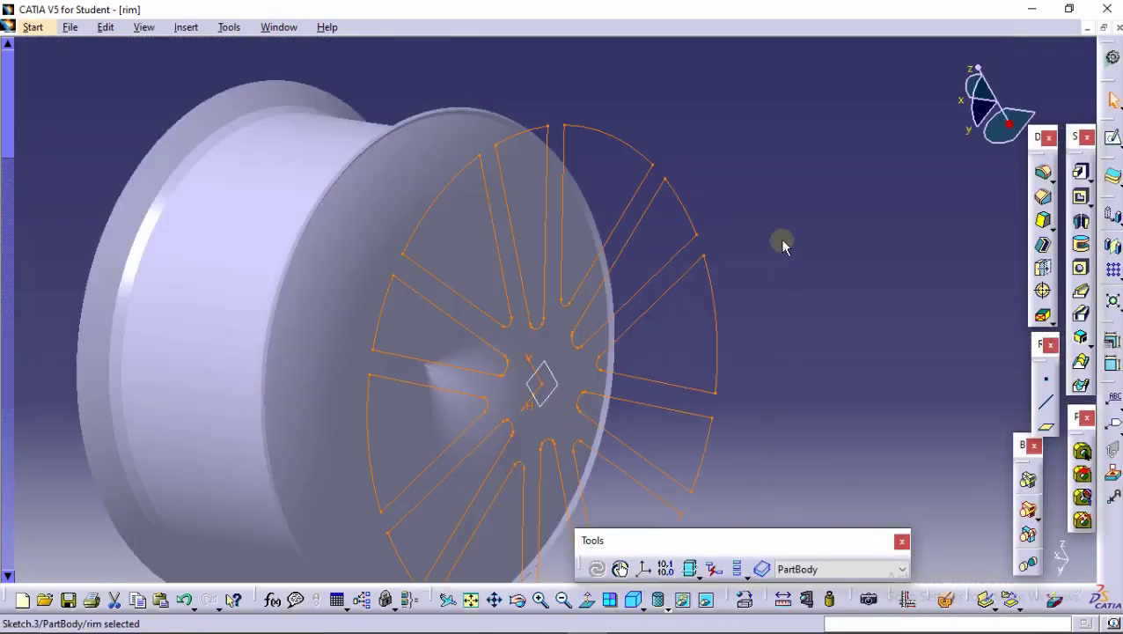
pyautogui.click(1081, 197)
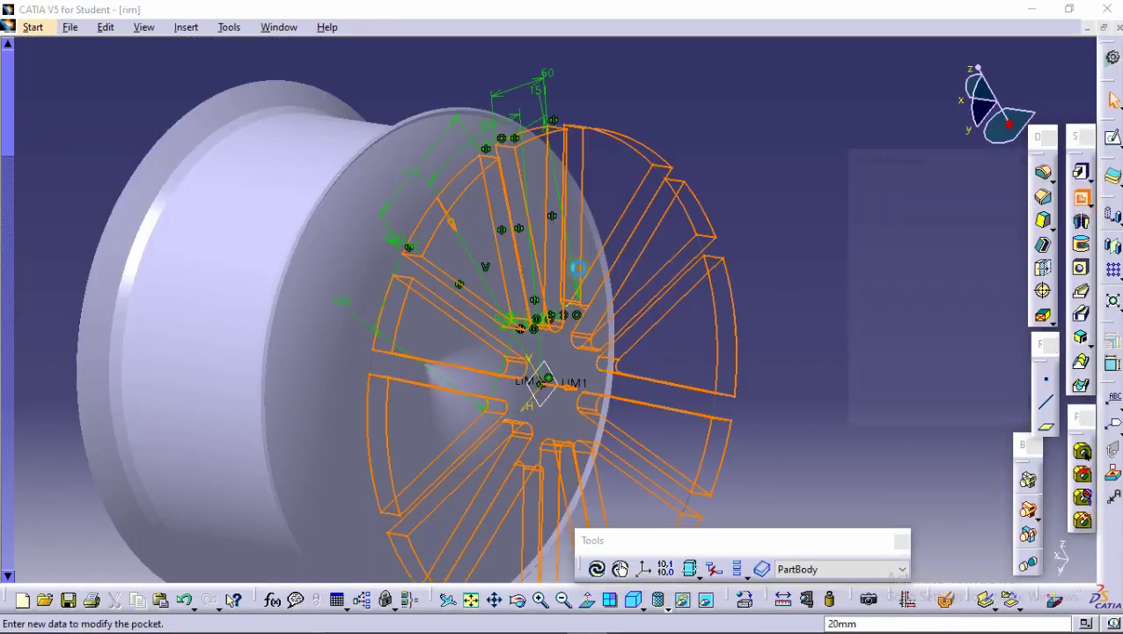
pyautogui.moveTo(578, 268); pyautogui.dragTo(537, 385, button='middle')
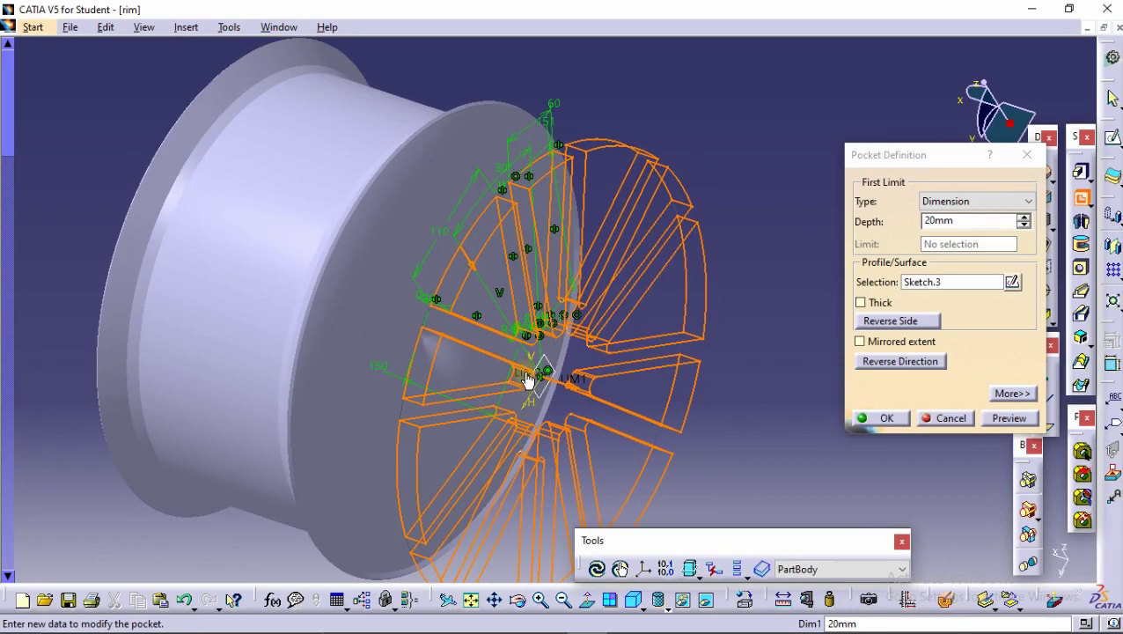
pyautogui.moveTo(528, 383); pyautogui.dragTo(206, 362)
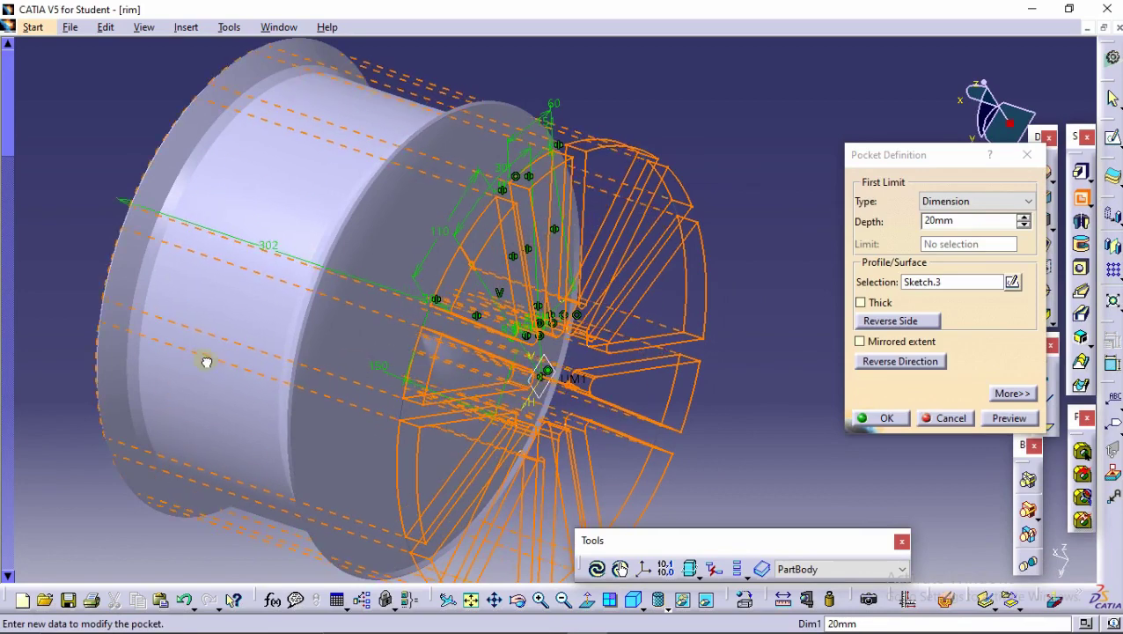
pyautogui.click(997, 419)
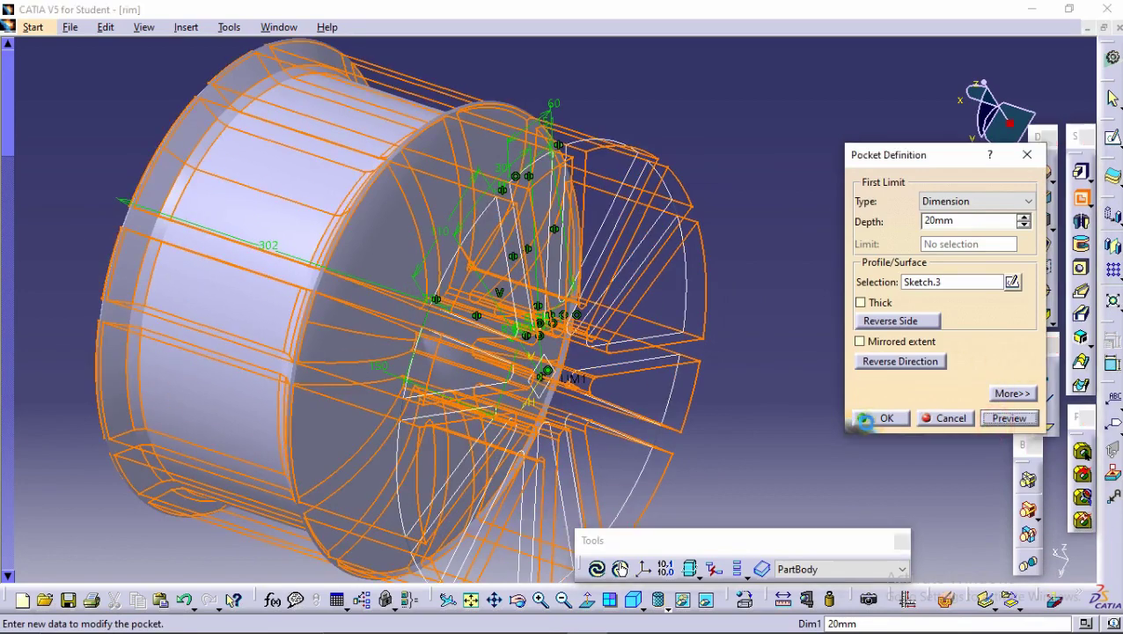
pyautogui.click(865, 421)
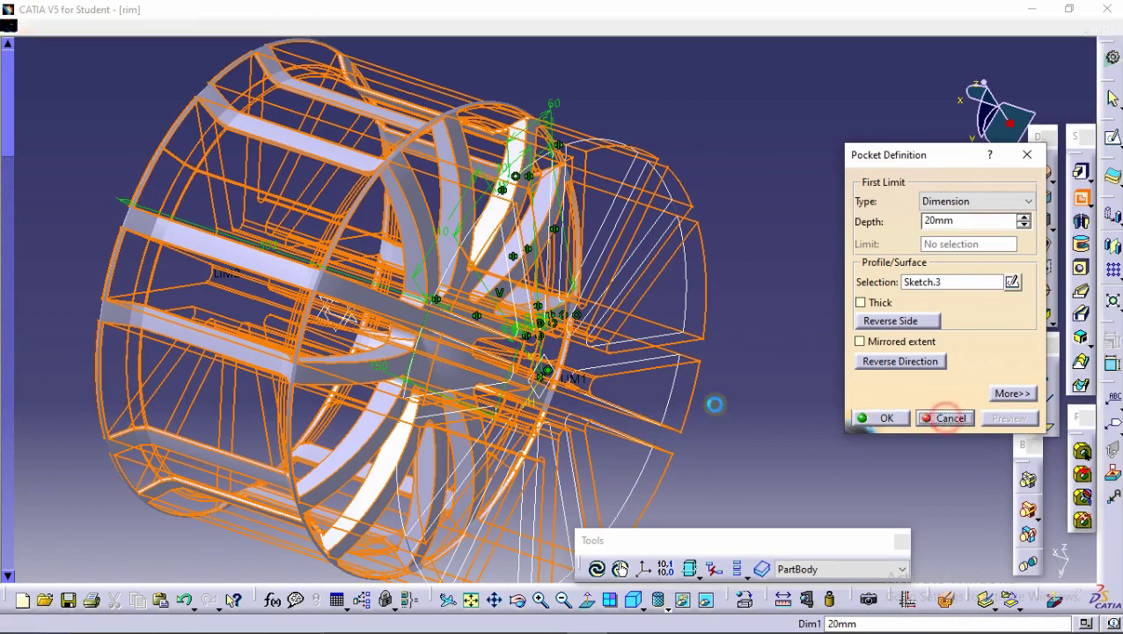
pyautogui.click(948, 423)
pyautogui.press('F3')
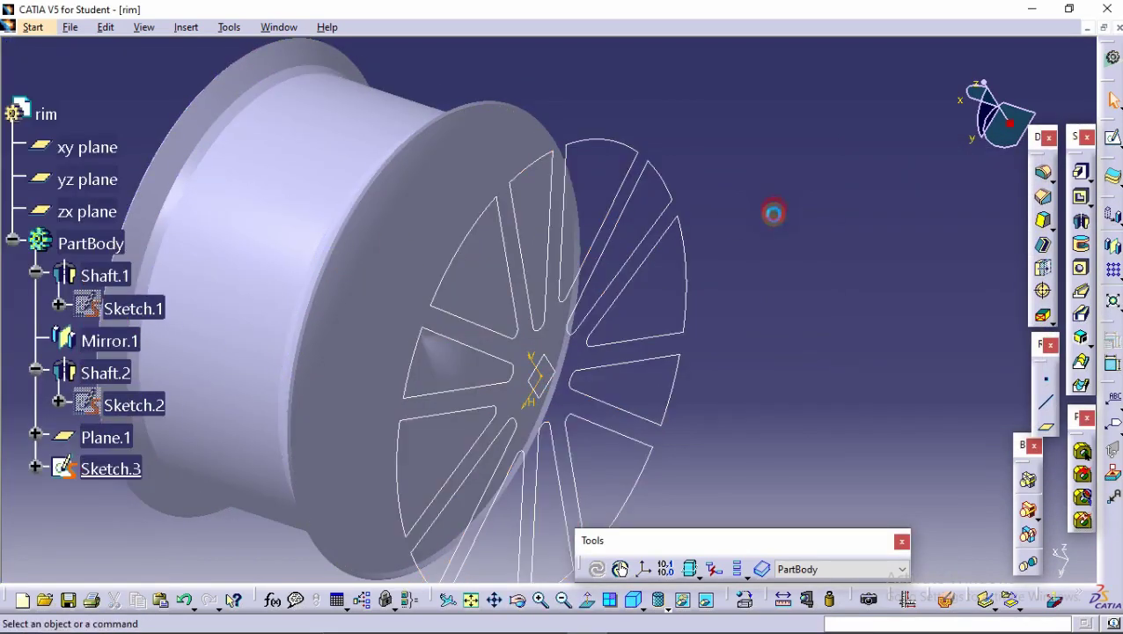
# Delete the rim's front-disc revolve Shaft.2.
pyautogui.moveTo(562, 221); pyautogui.dragTo(546, 271, button='middle')
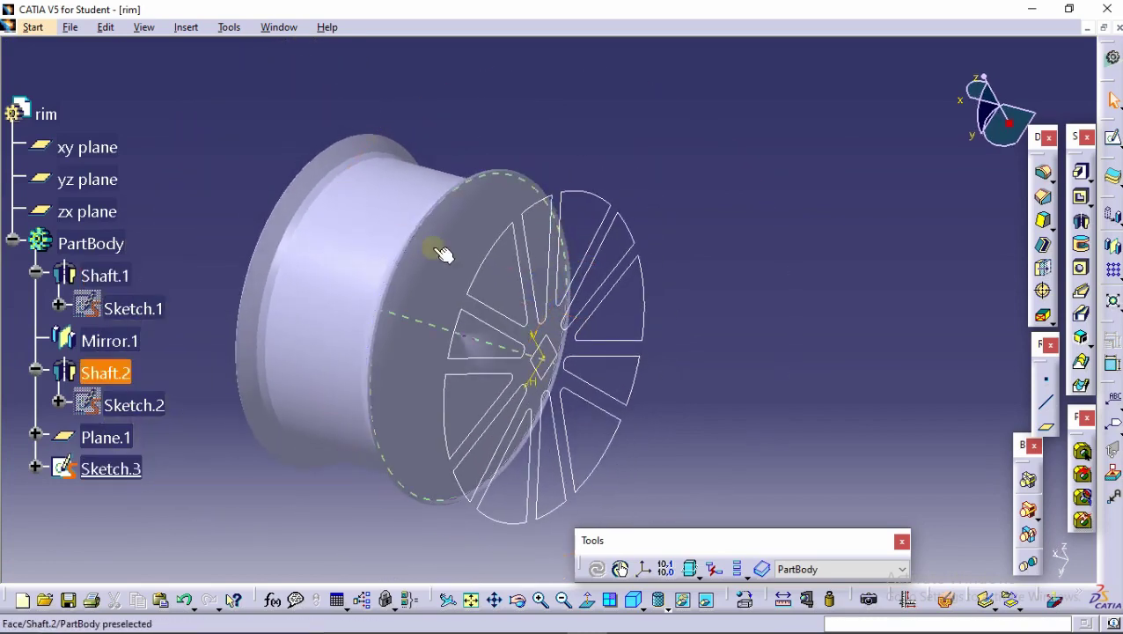
pyautogui.click(434, 245)
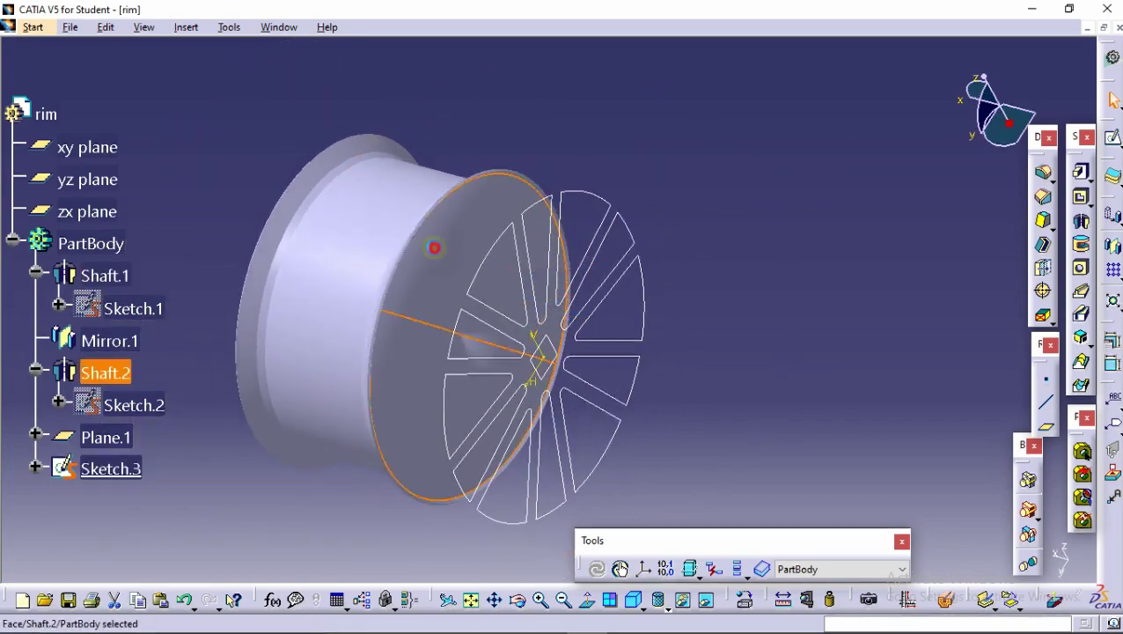
pyautogui.click(100, 374)
pyautogui.press('Delete')
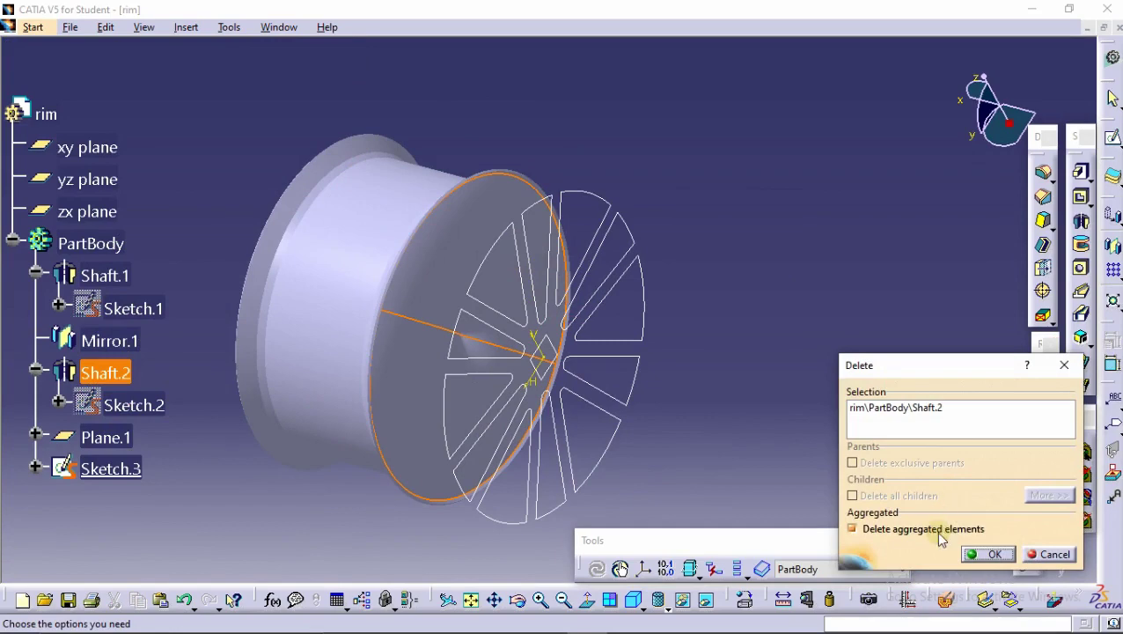
pyautogui.click(987, 554)
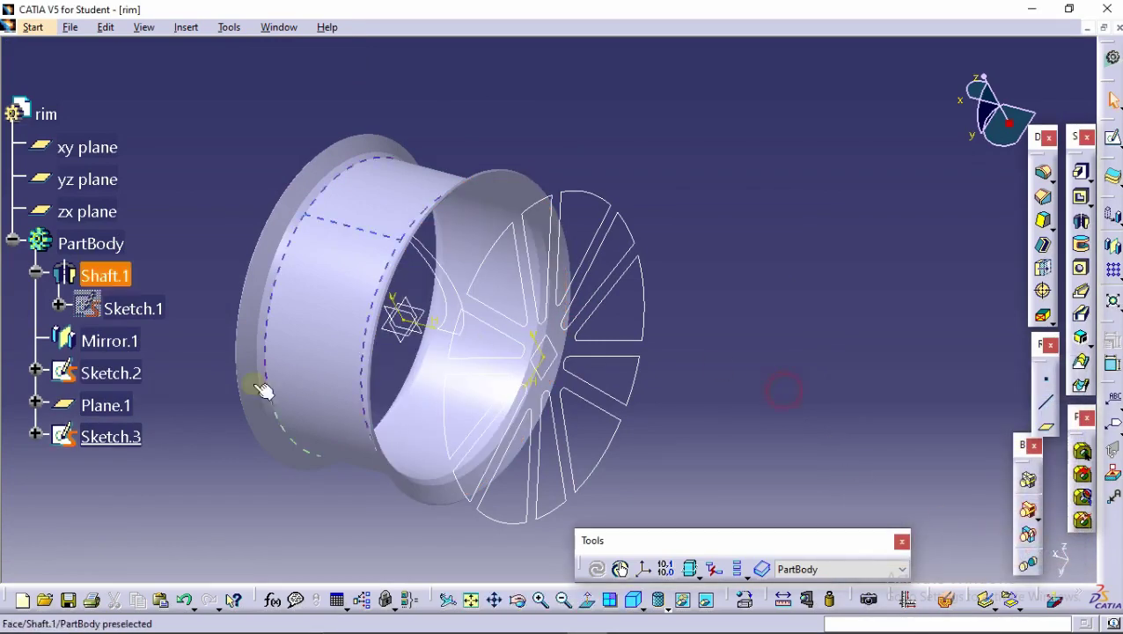
# Insert a new Body.2 and revolve Sketch.2 about Shaft.1's axis into it.
pyautogui.click(182, 28)
pyautogui.click(202, 69)
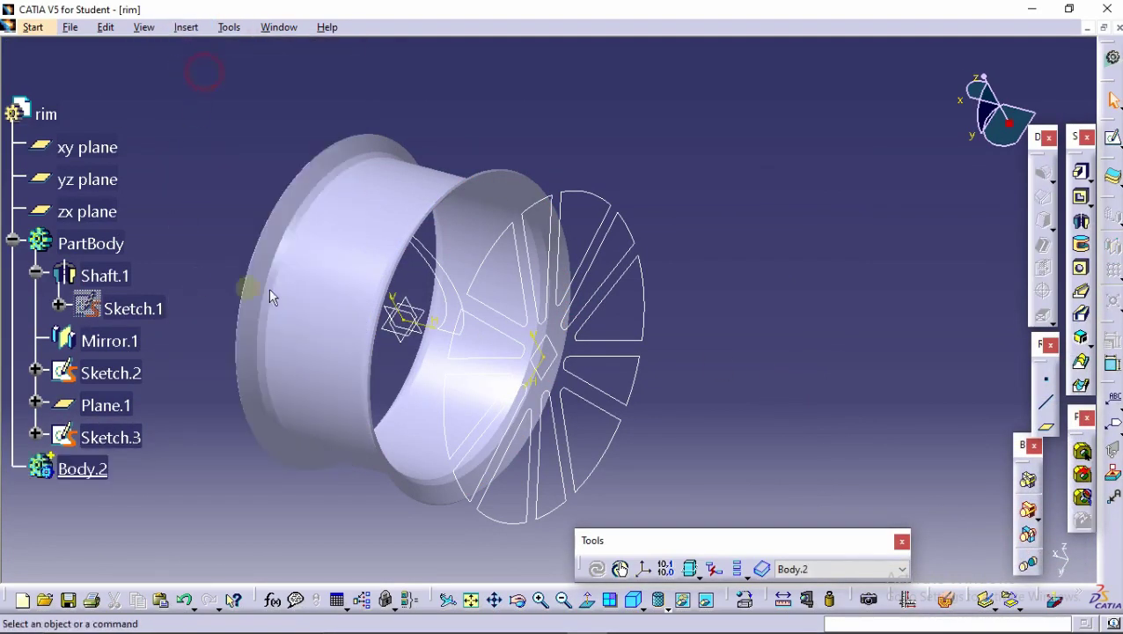
pyautogui.click(1082, 224)
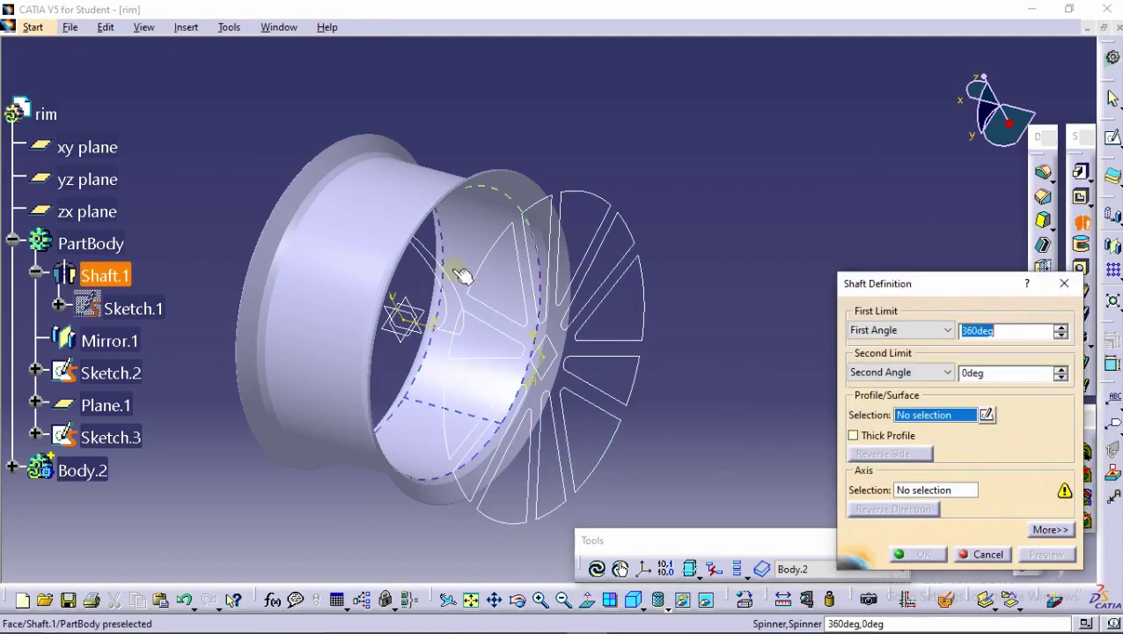
pyautogui.click(432, 271)
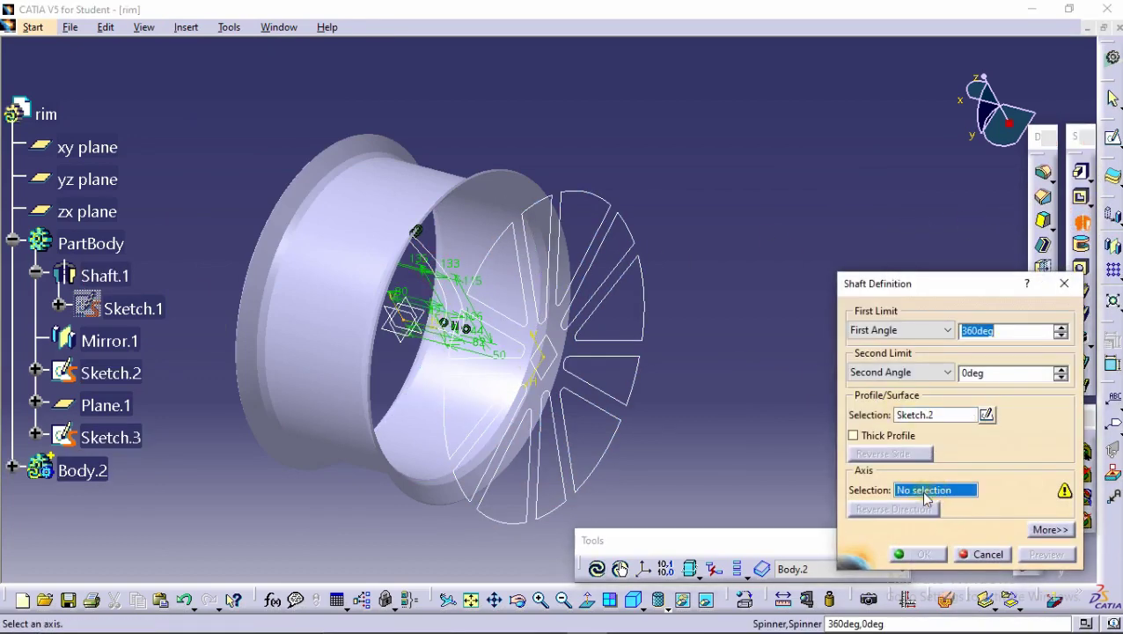
pyautogui.click(341, 328)
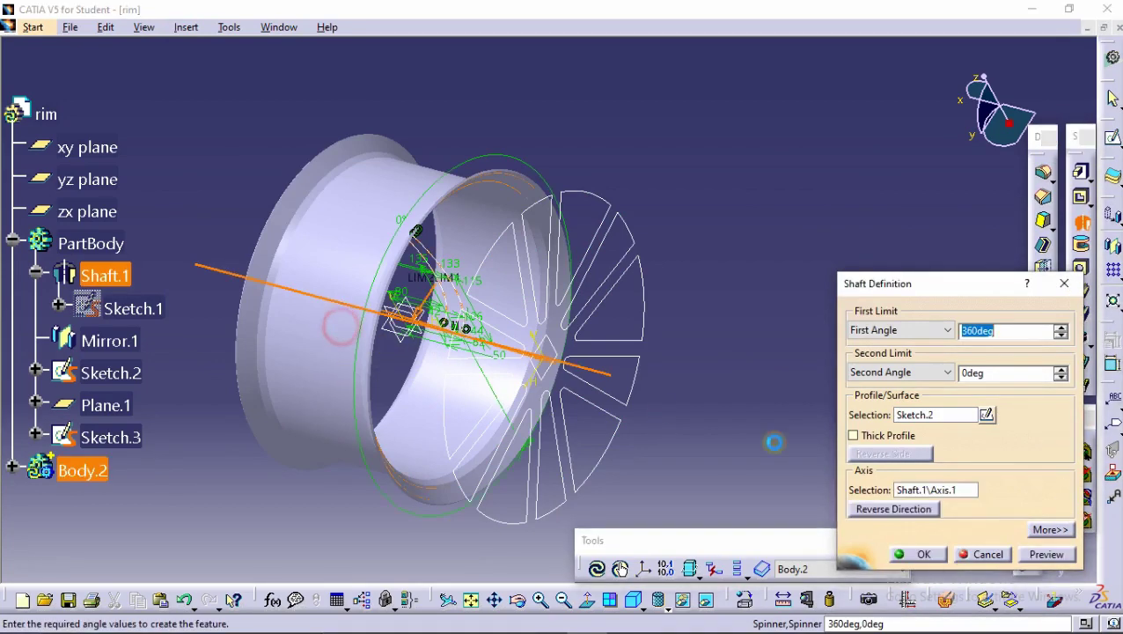
pyautogui.click(1047, 552)
pyautogui.click(916, 552)
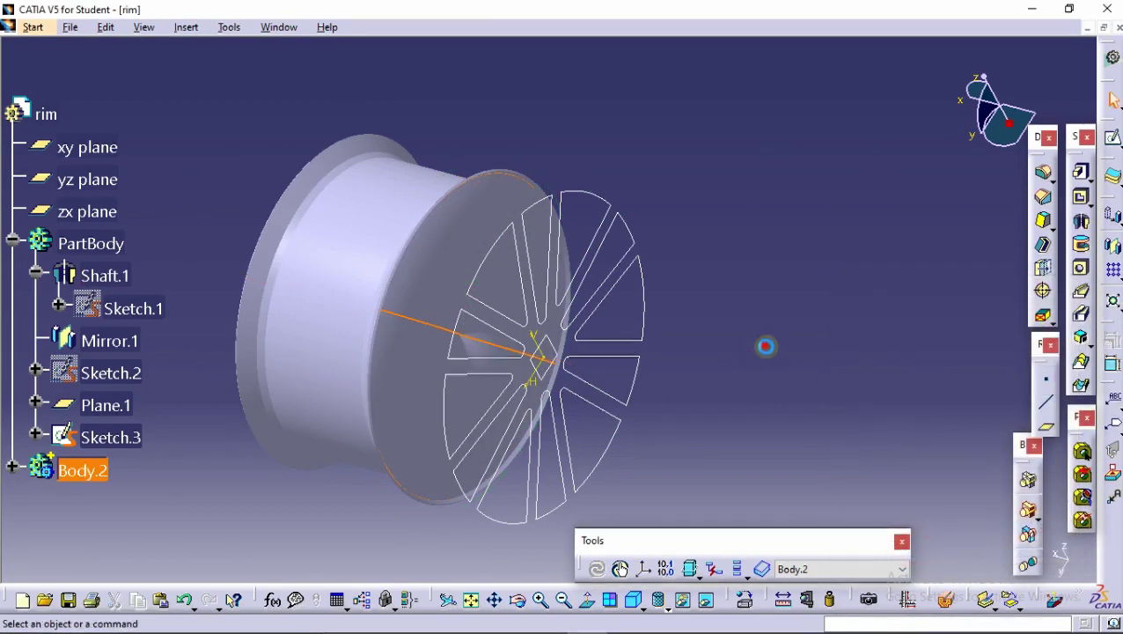
# Cancel an extra revolve and define Body.2 as the in-work object.
pyautogui.click(1083, 216)
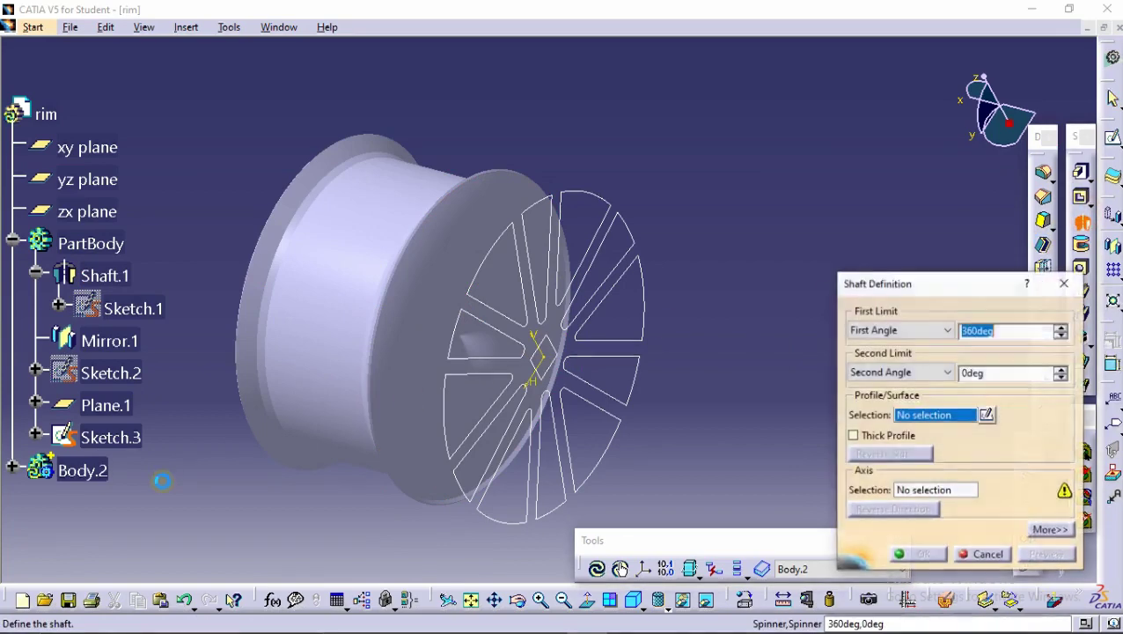
pyautogui.click(977, 554)
pyautogui.rightClick(97, 474)
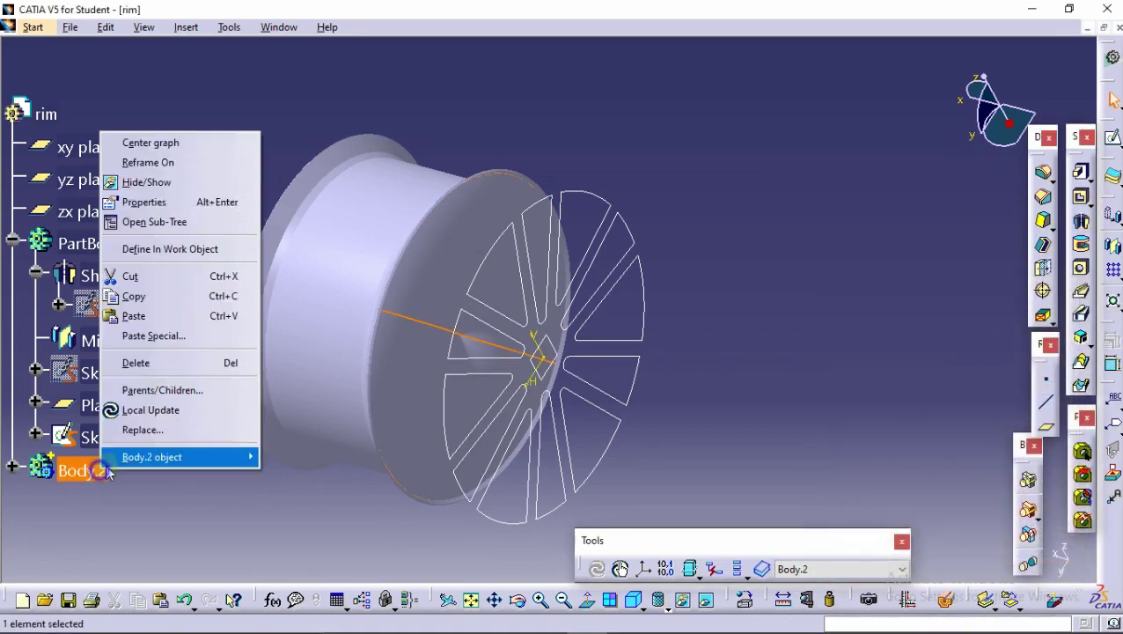
pyautogui.click(162, 248)
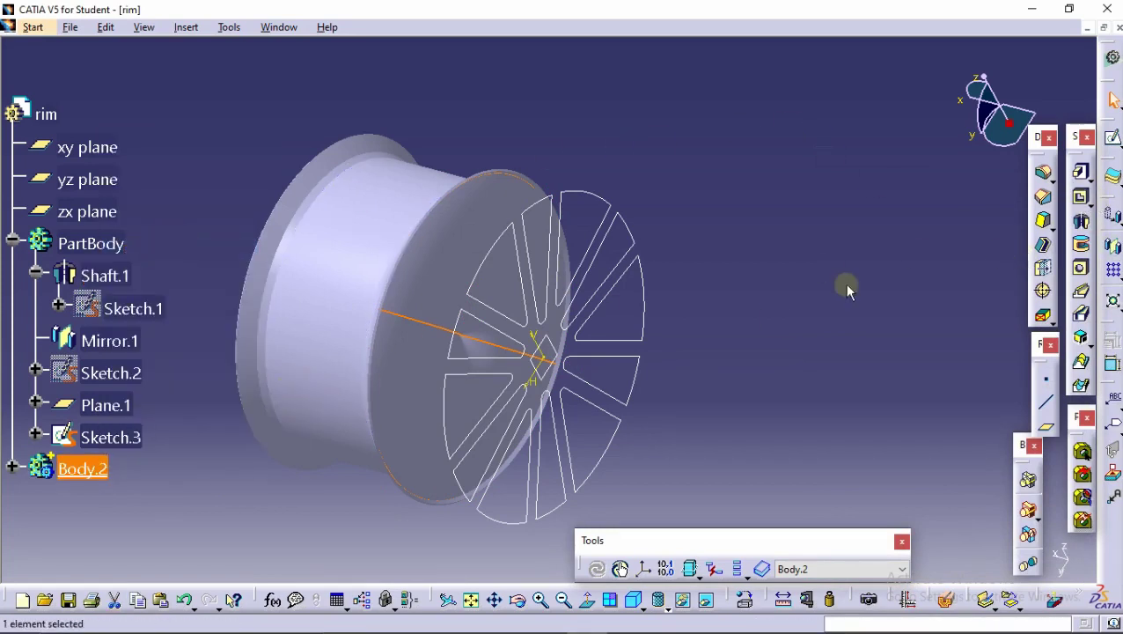
# Abandon a failed revolve of Sketch.3 and switch to a Pocket for the spokes.
pyautogui.click(1082, 224)
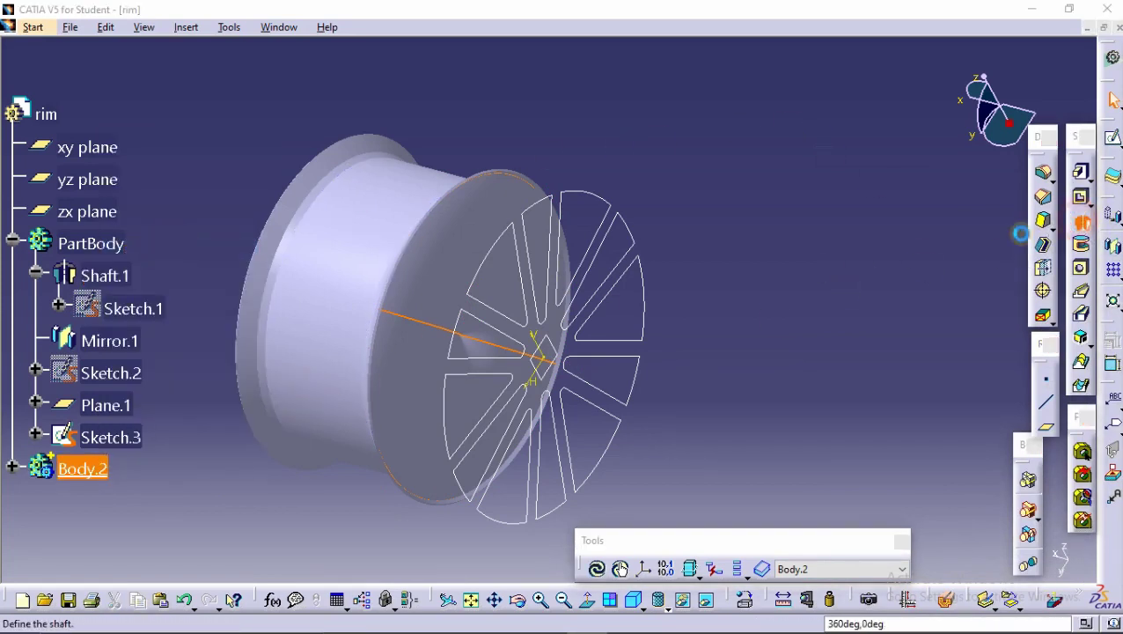
pyautogui.click(590, 294)
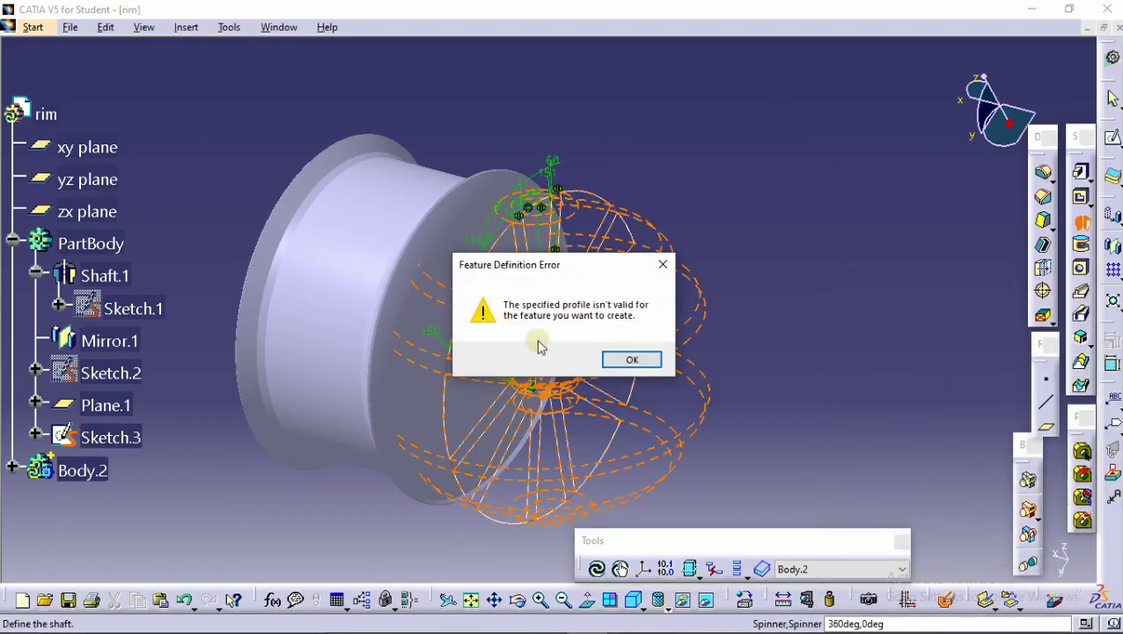
pyautogui.click(628, 360)
pyautogui.click(986, 555)
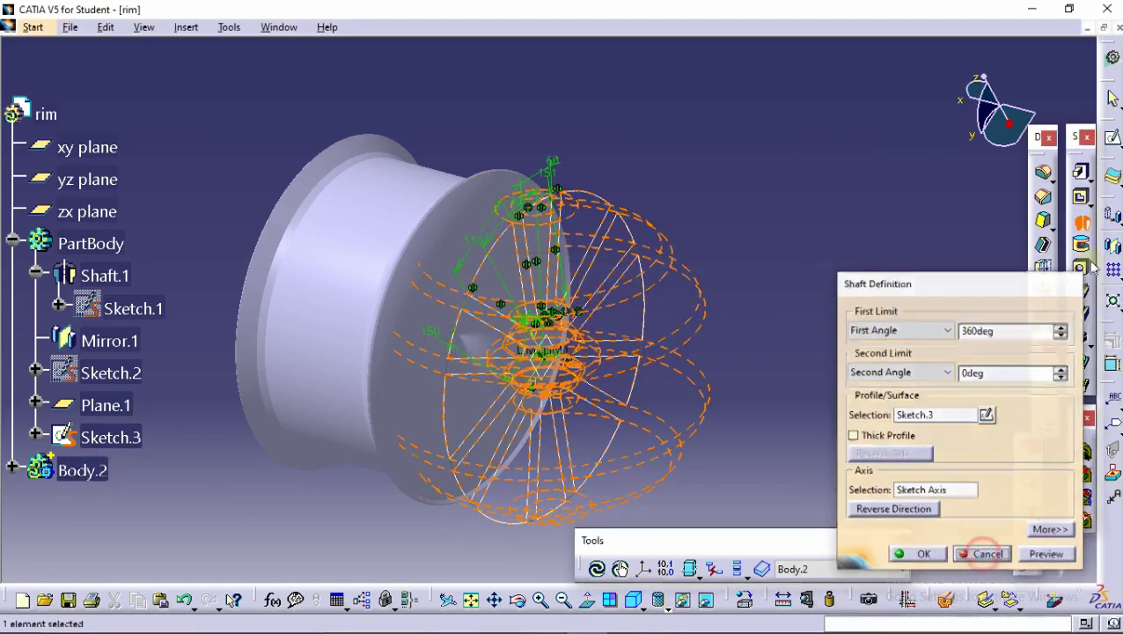
pyautogui.click(1081, 198)
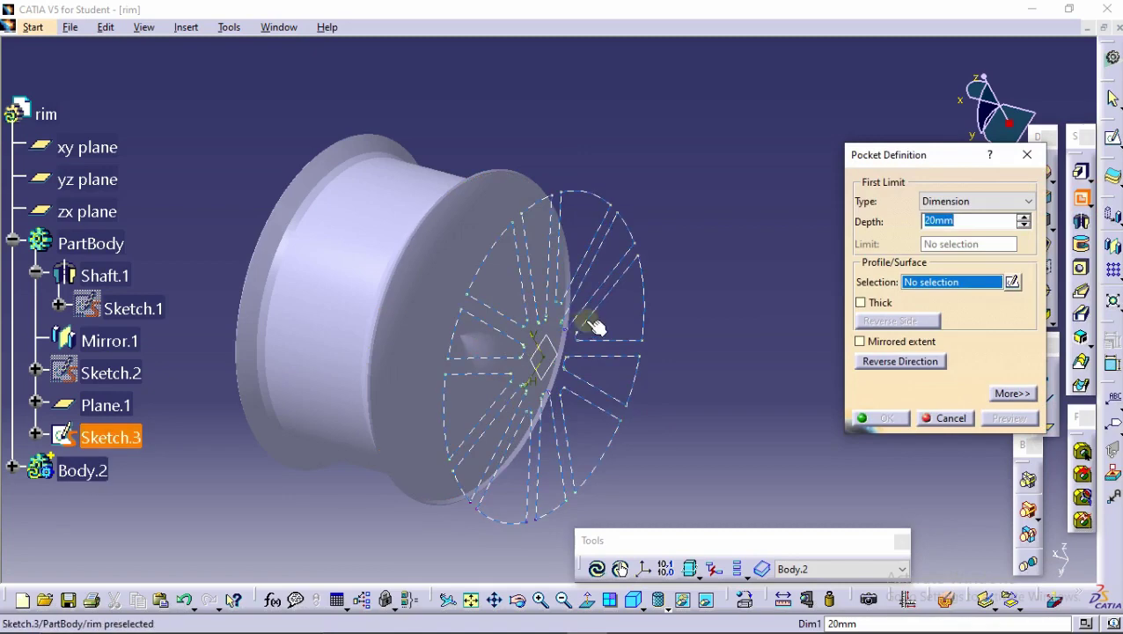
# Cut the spoke openings with a 20mm pocket from Sketch.3.
pyautogui.click(587, 319)
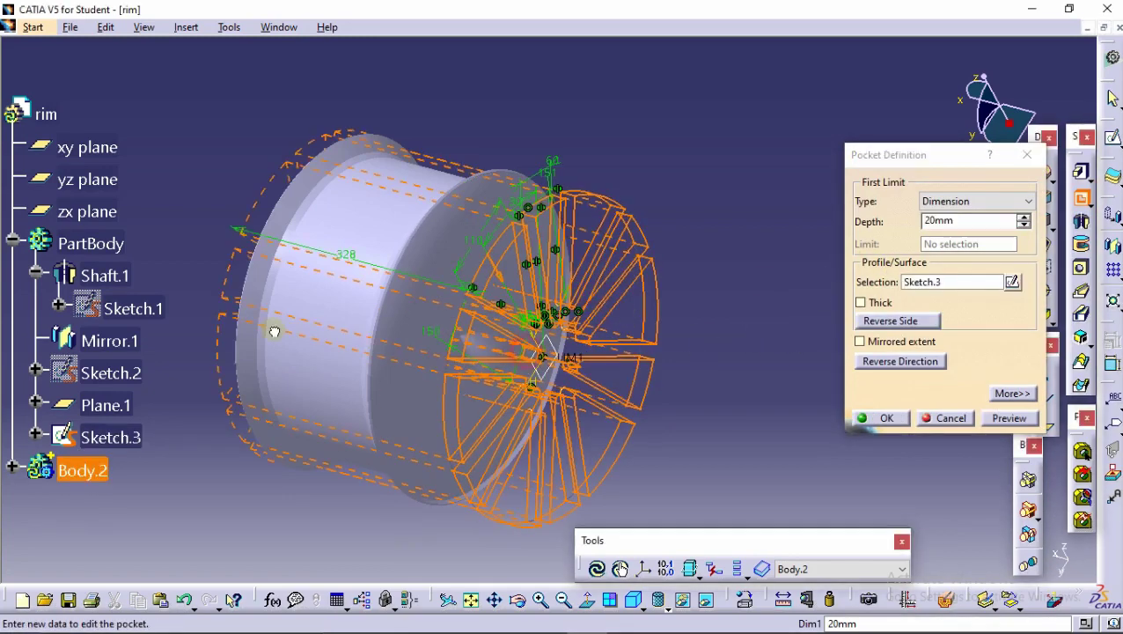
pyautogui.click(1014, 420)
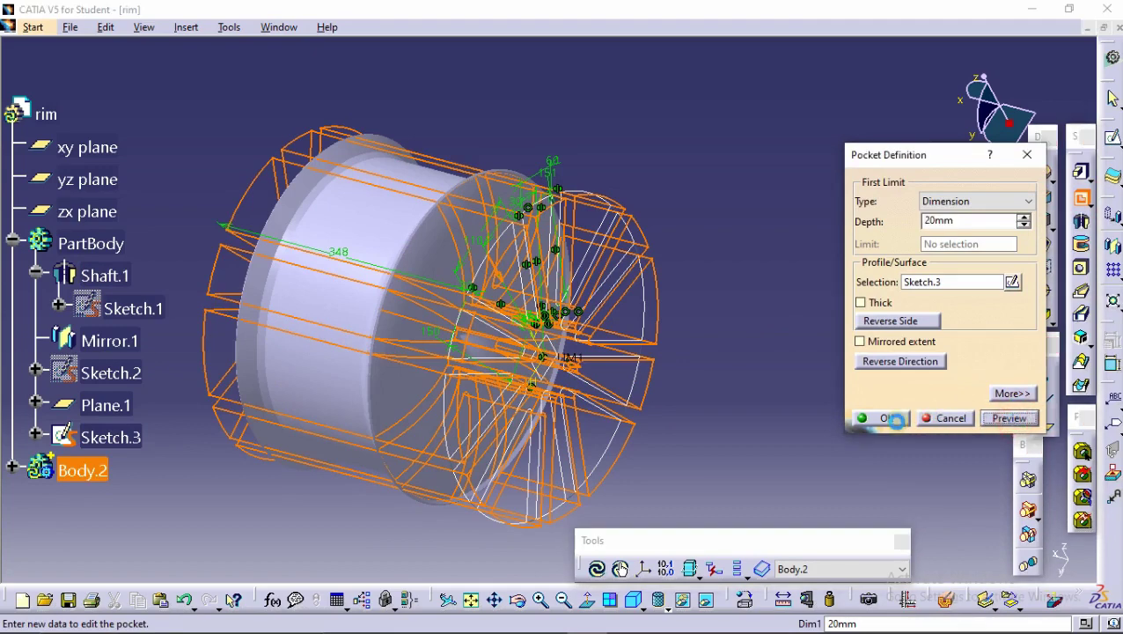
pyautogui.click(881, 419)
pyautogui.moveTo(825, 398)
pyautogui.mouseDown(button='middle')
pyautogui.moveTo(669, 421)
pyautogui.moveTo(502, 276)
pyautogui.moveTo(463, 381)
pyautogui.moveTo(446, 343)
pyautogui.moveTo(409, 359)
pyautogui.mouseUp(button='middle')
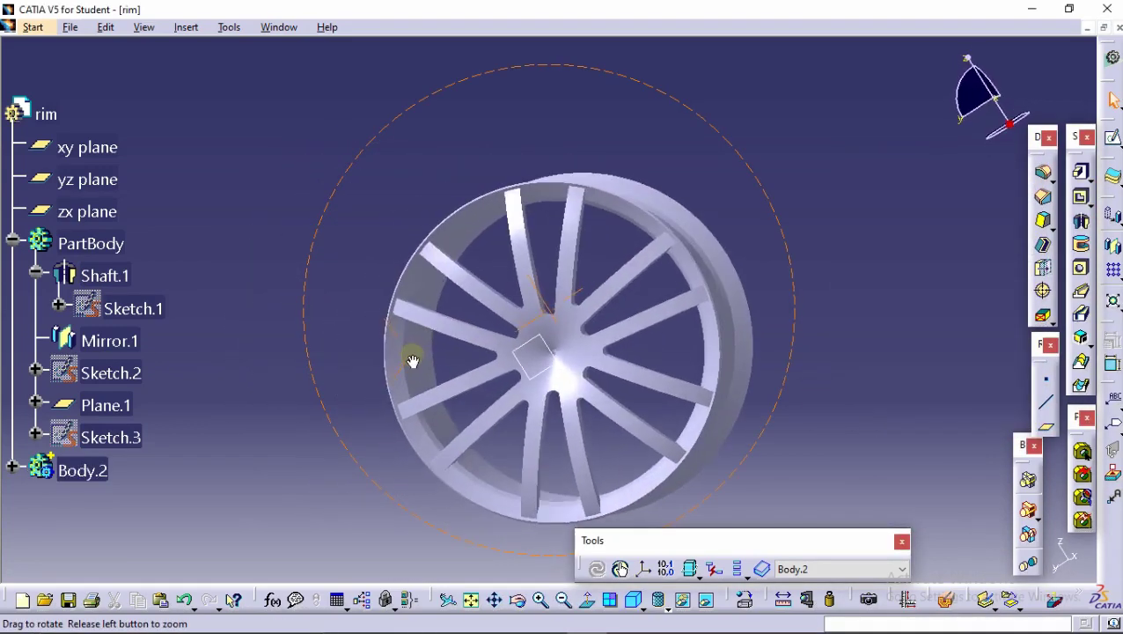
pyautogui.moveTo(556, 281)
pyautogui.mouseDown(button='middle')
pyautogui.moveTo(647, 426)
pyautogui.moveTo(634, 432)
pyautogui.moveTo(852, 329)
pyautogui.mouseUp(button='middle')
# Merge Body.2 into PartBody with a Boolean Add.
pyautogui.click(1028, 510)
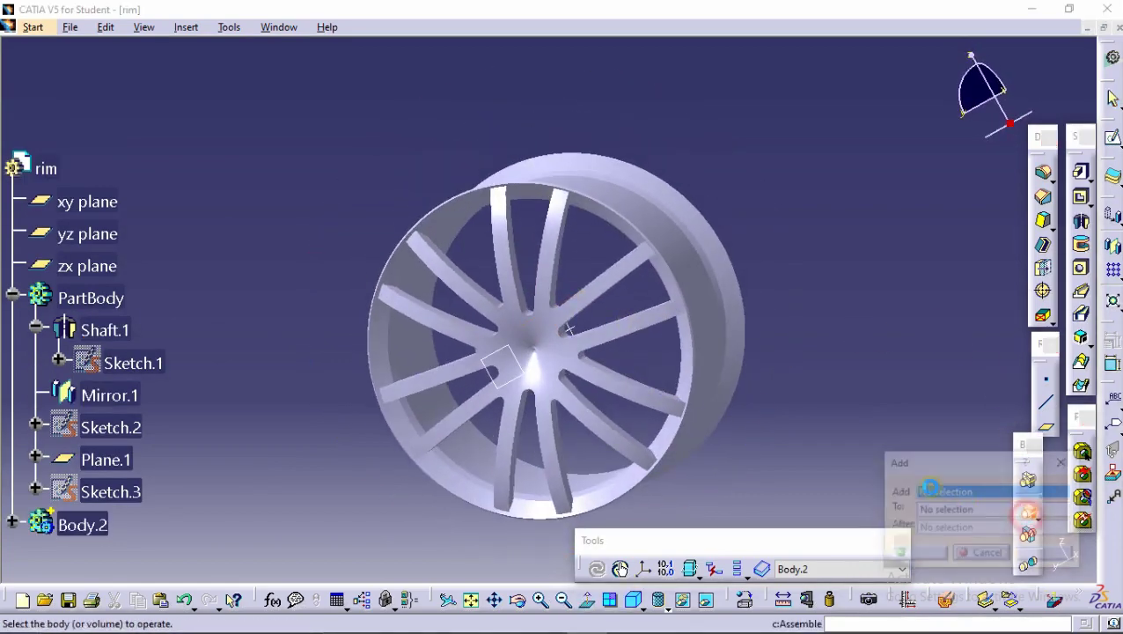
pyautogui.click(606, 349)
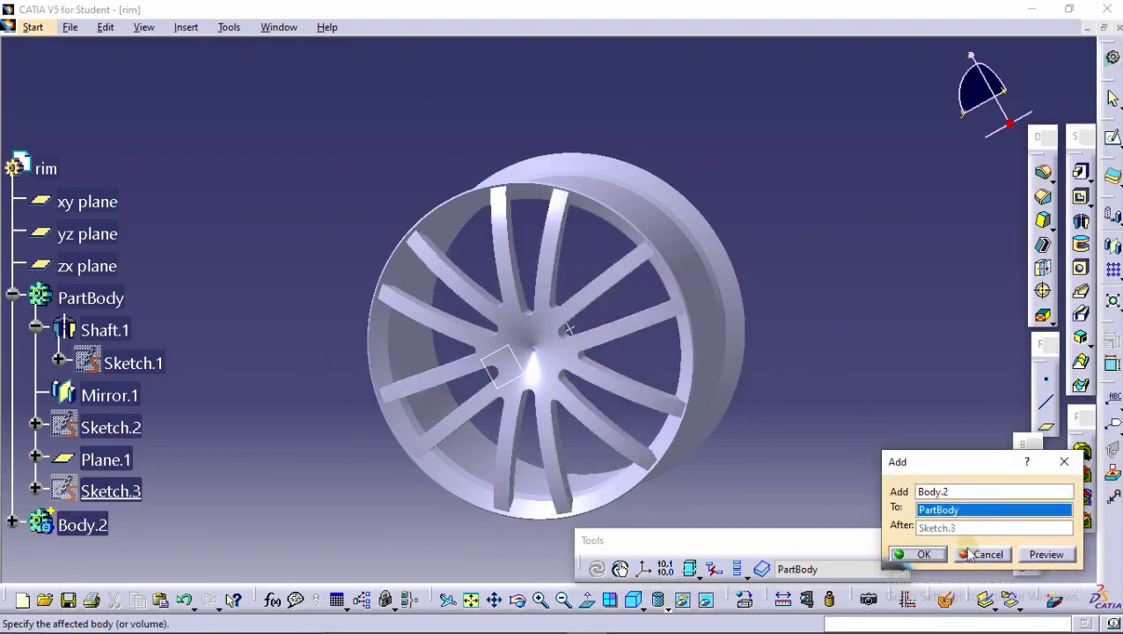
pyautogui.click(938, 559)
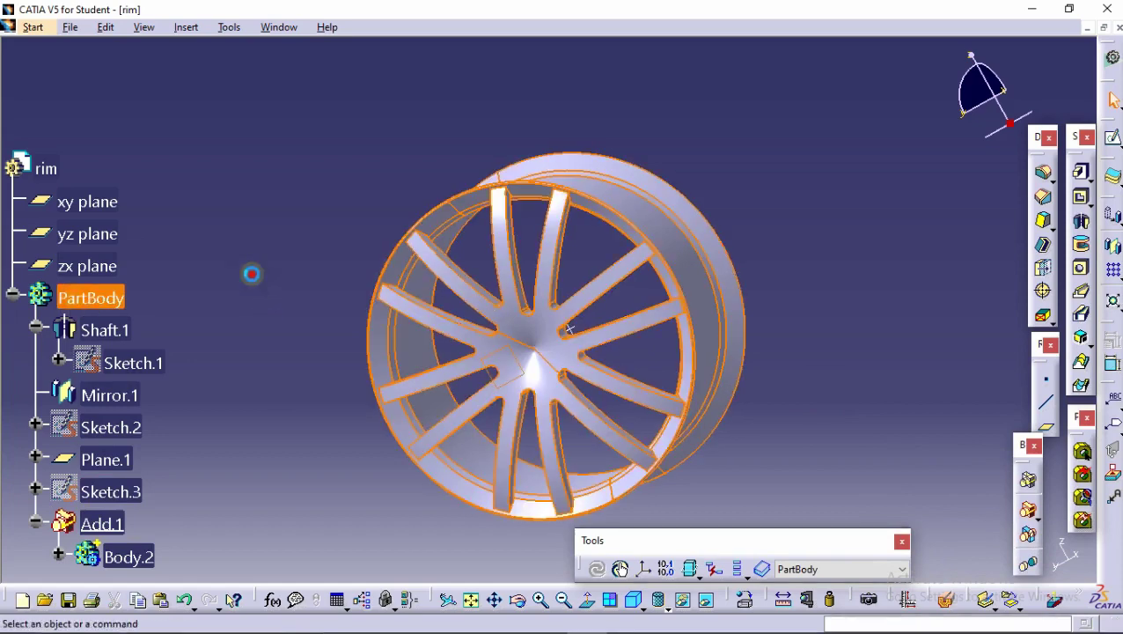
pyautogui.moveTo(412, 383); pyautogui.dragTo(744, 215, button='middle')
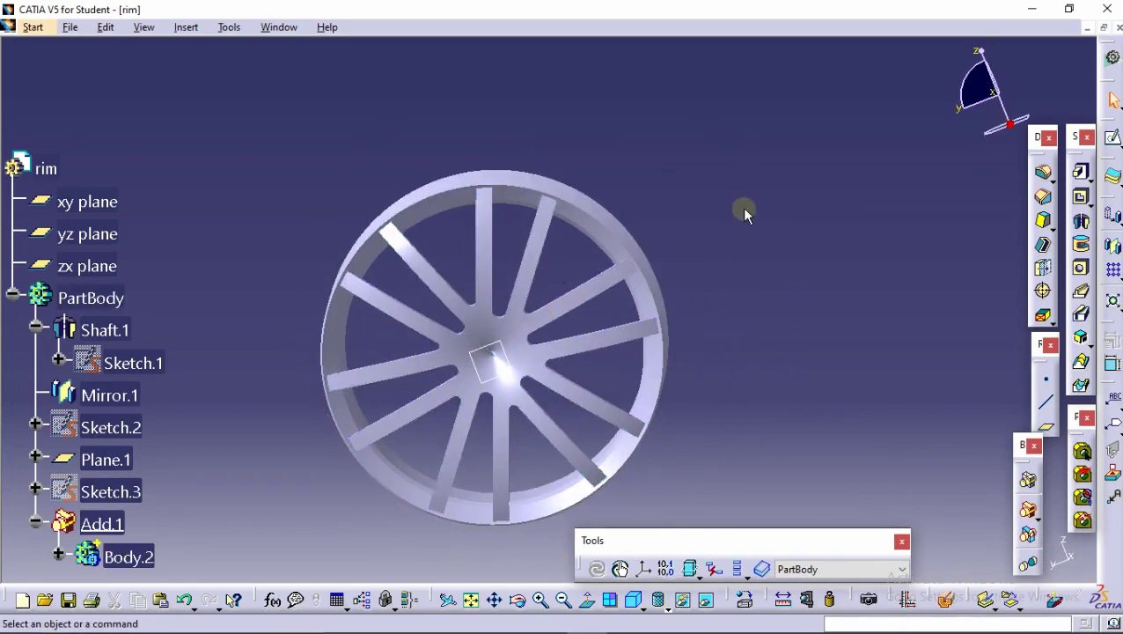
pyautogui.moveTo(535, 366); pyautogui.dragTo(938, 165, button='middle')
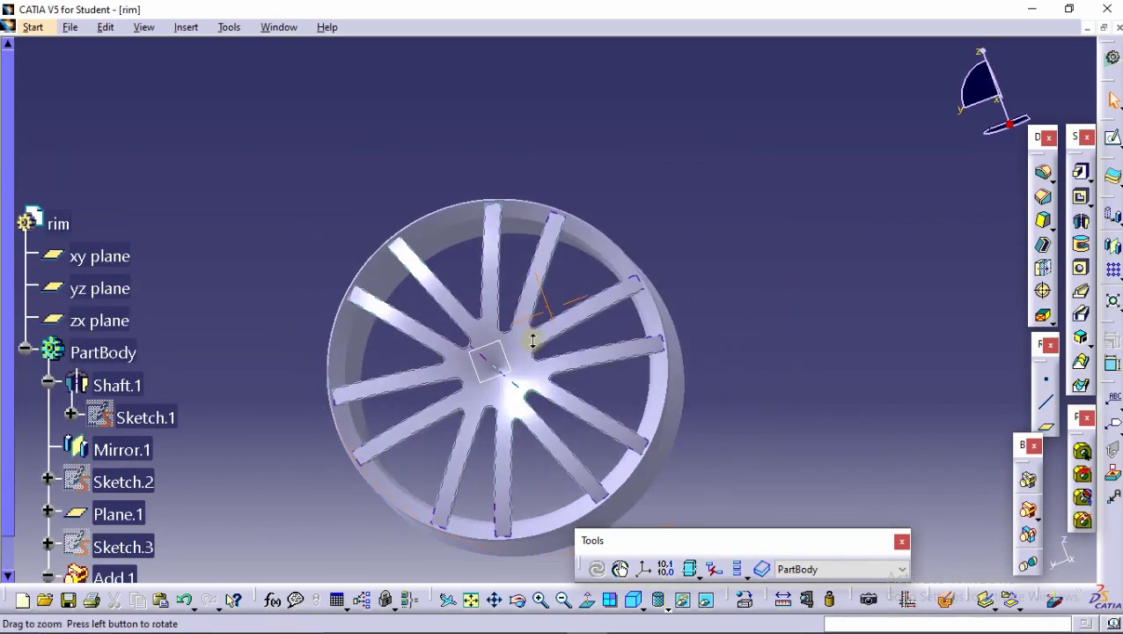
# Round the long spoke-opening edges with a 5mm edge fillet.
pyautogui.click(1043, 172)
pyautogui.click(518, 334)
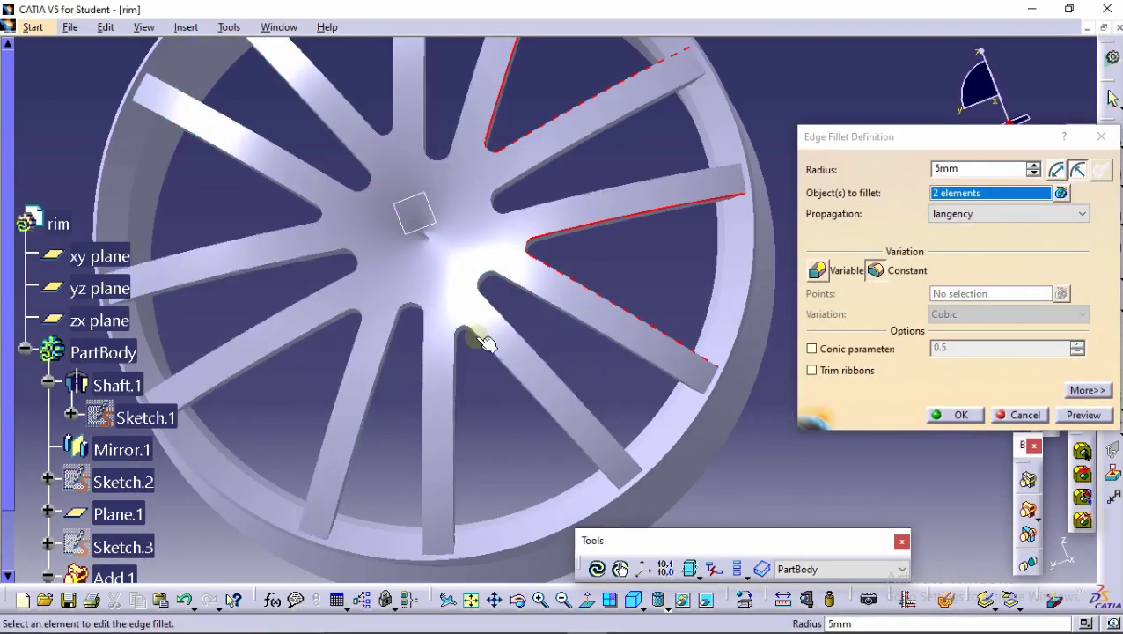
pyautogui.click(475, 335)
pyautogui.click(357, 326)
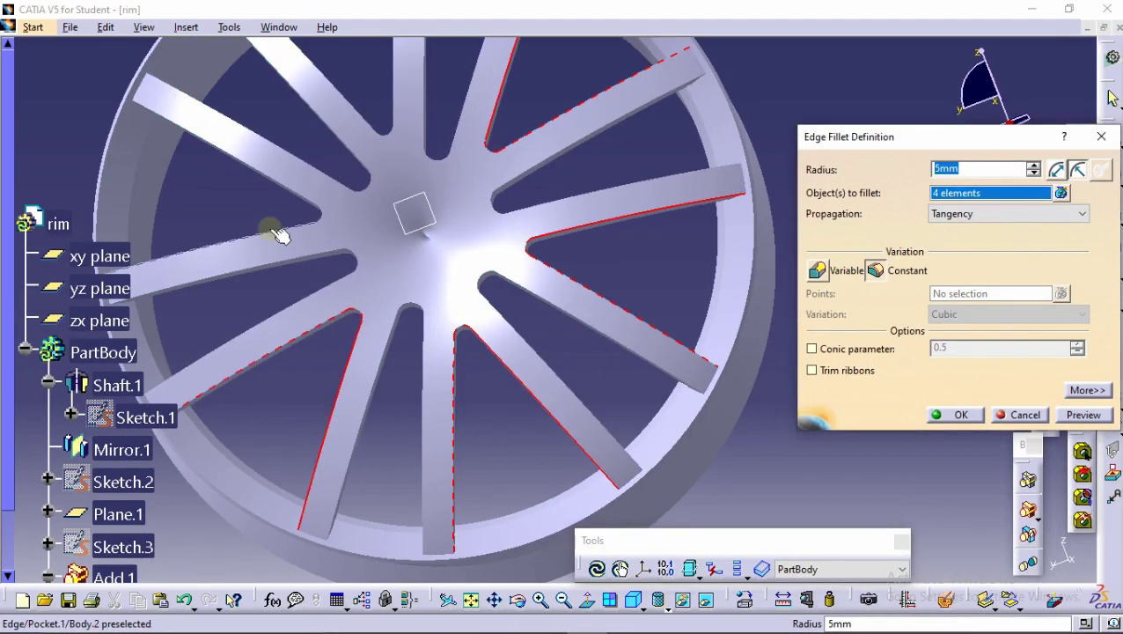
pyautogui.click(269, 236)
pyautogui.click(1082, 414)
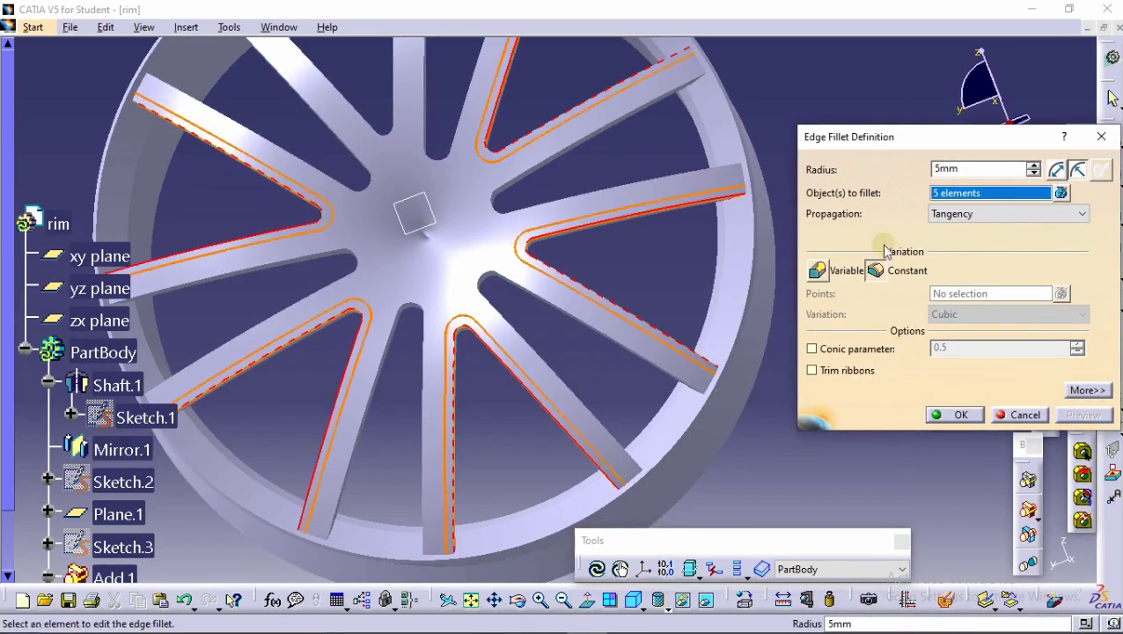
pyautogui.click(955, 414)
# Add a 2mm edge fillet on six further opening edges.
pyautogui.click(1043, 172)
pyautogui.click(959, 410)
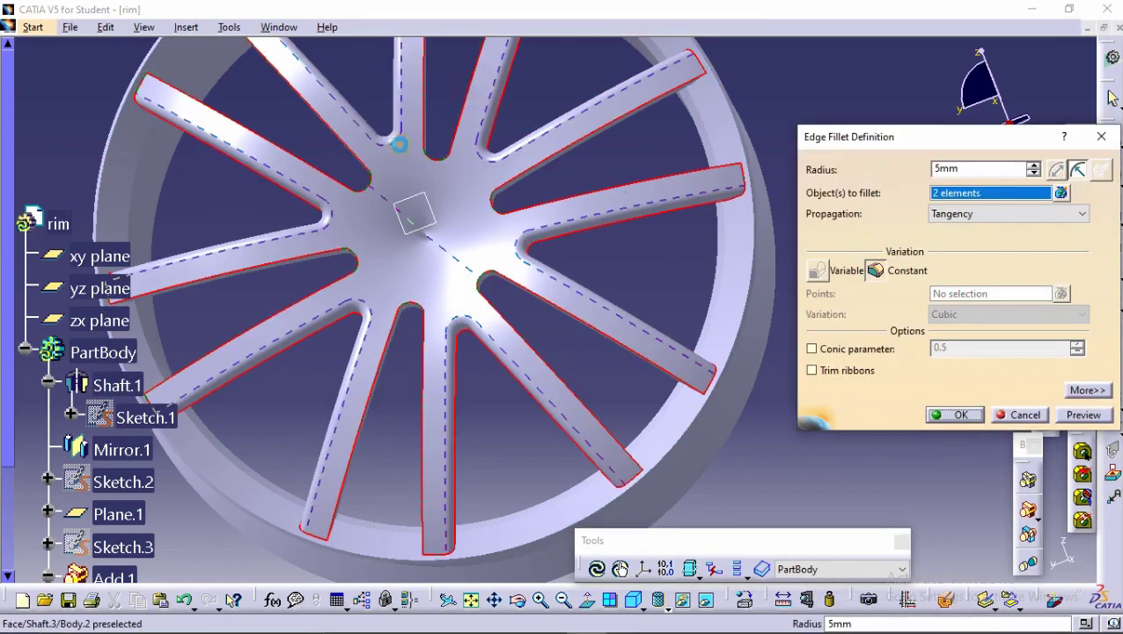
pyautogui.click(462, 105)
pyautogui.click(313, 194)
pyautogui.click(305, 258)
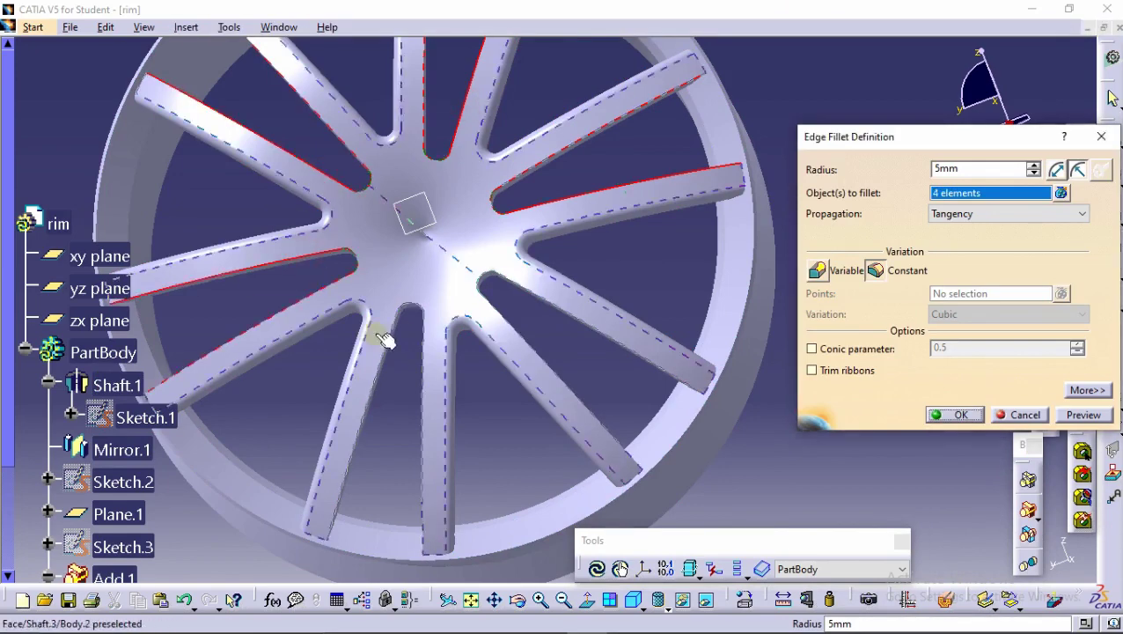
pyautogui.click(403, 319)
pyautogui.click(505, 308)
pyautogui.doubleClick(947, 168)
pyautogui.write('2')
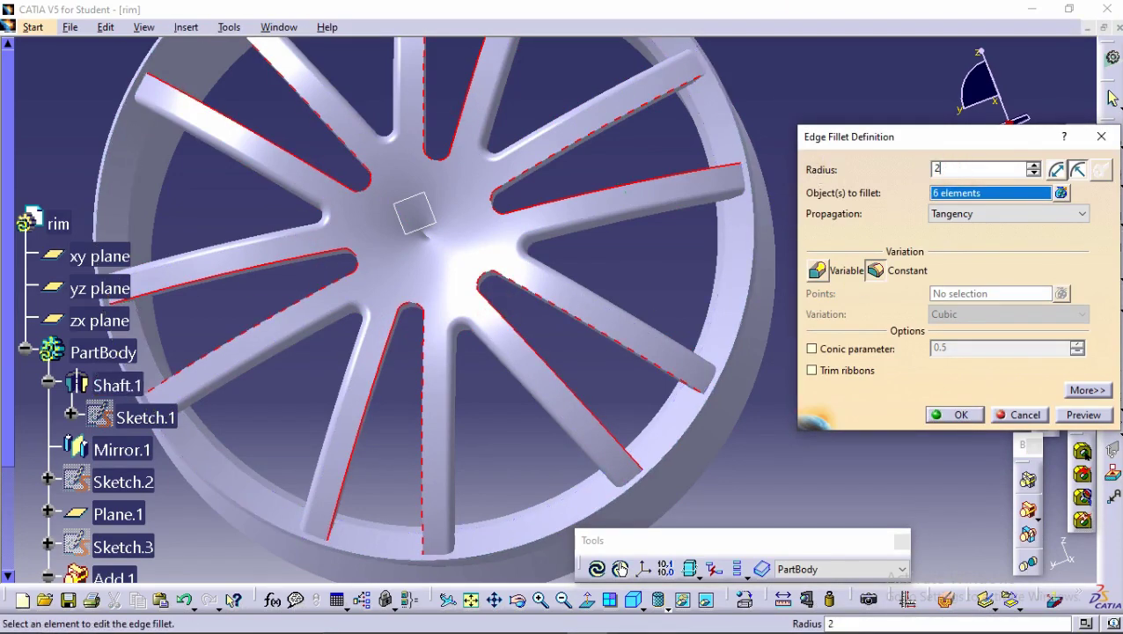
pyautogui.click(1084, 415)
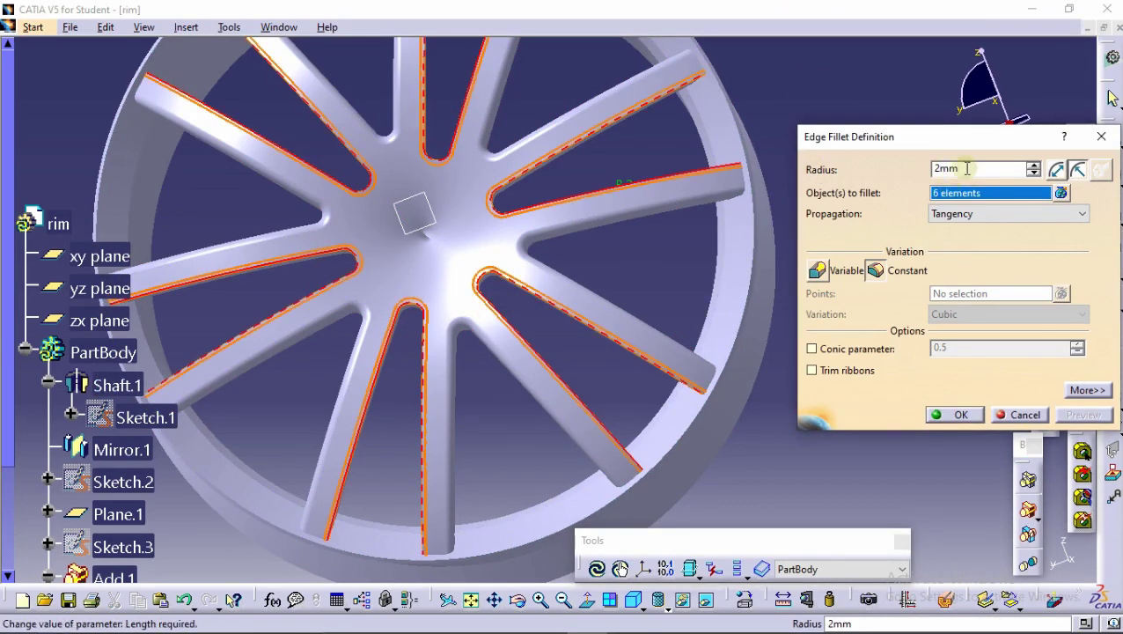
pyautogui.click(946, 420)
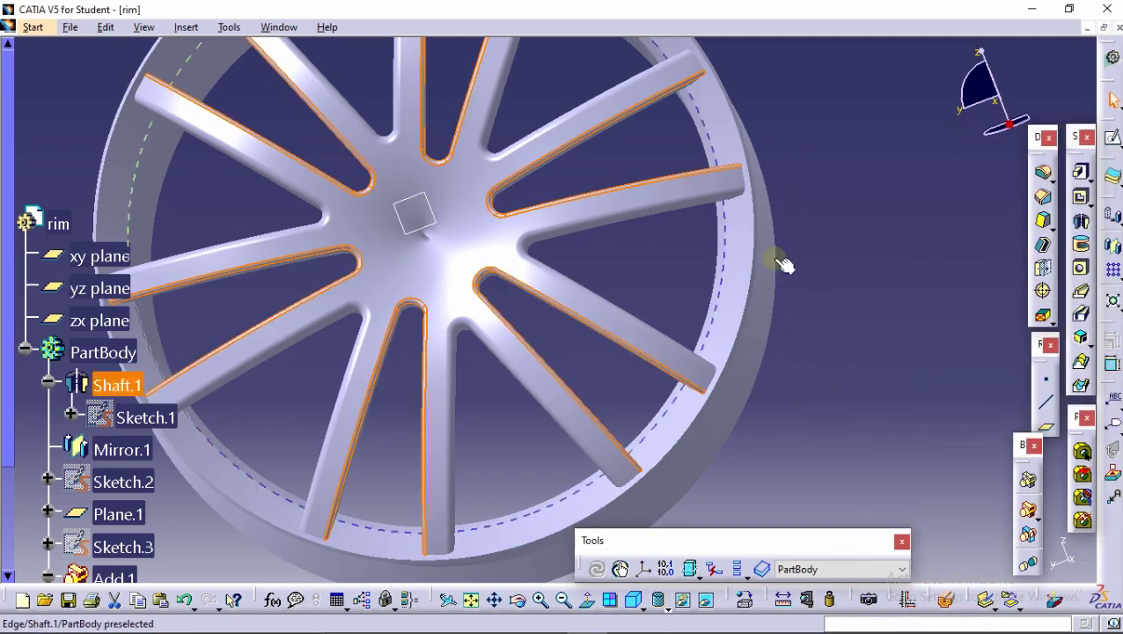
pyautogui.moveTo(784, 264)
pyautogui.mouseDown(button='middle')
pyautogui.moveTo(500, 293)
pyautogui.moveTo(453, 326)
pyautogui.moveTo(544, 240)
pyautogui.moveTo(550, 207)
pyautogui.moveTo(634, 132)
pyautogui.mouseUp(button='middle')
# Change the first spoke fillet EdgeFillet.1 to 8mm.
pyautogui.doubleClick(619, 123)
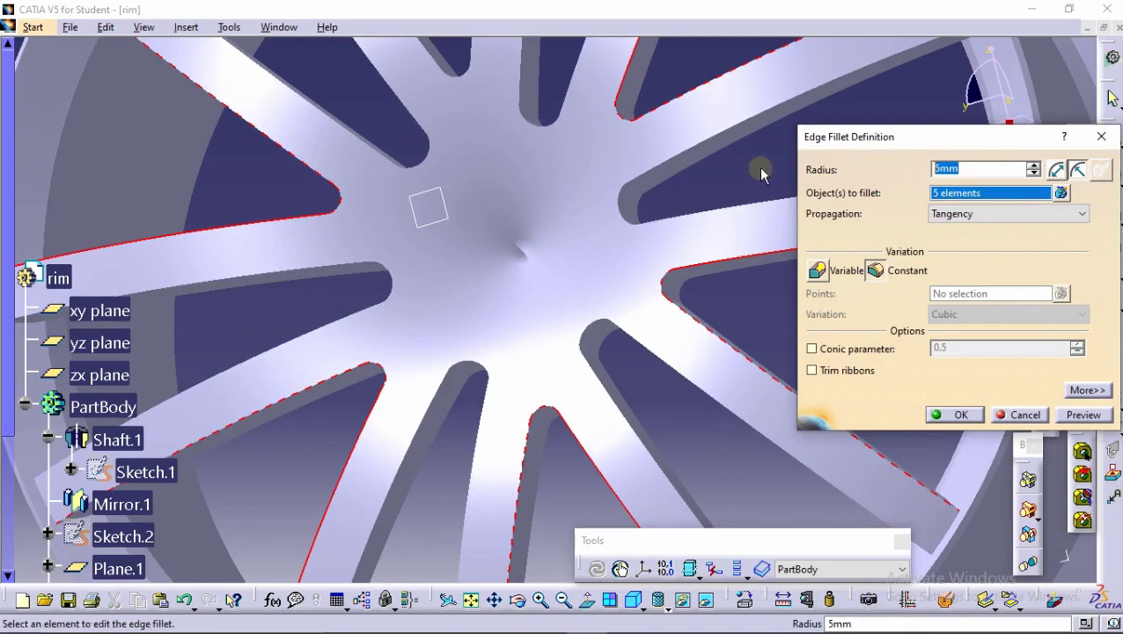
pyautogui.click(958, 415)
pyautogui.moveTo(816, 336)
pyautogui.mouseDown(button='middle')
pyautogui.moveTo(608, 296)
pyautogui.moveTo(742, 361)
pyautogui.mouseUp(button='middle')
pyautogui.moveTo(647, 303)
pyautogui.mouseDown(button='middle')
pyautogui.moveTo(632, 321)
pyautogui.moveTo(685, 190)
pyautogui.mouseUp(button='middle')
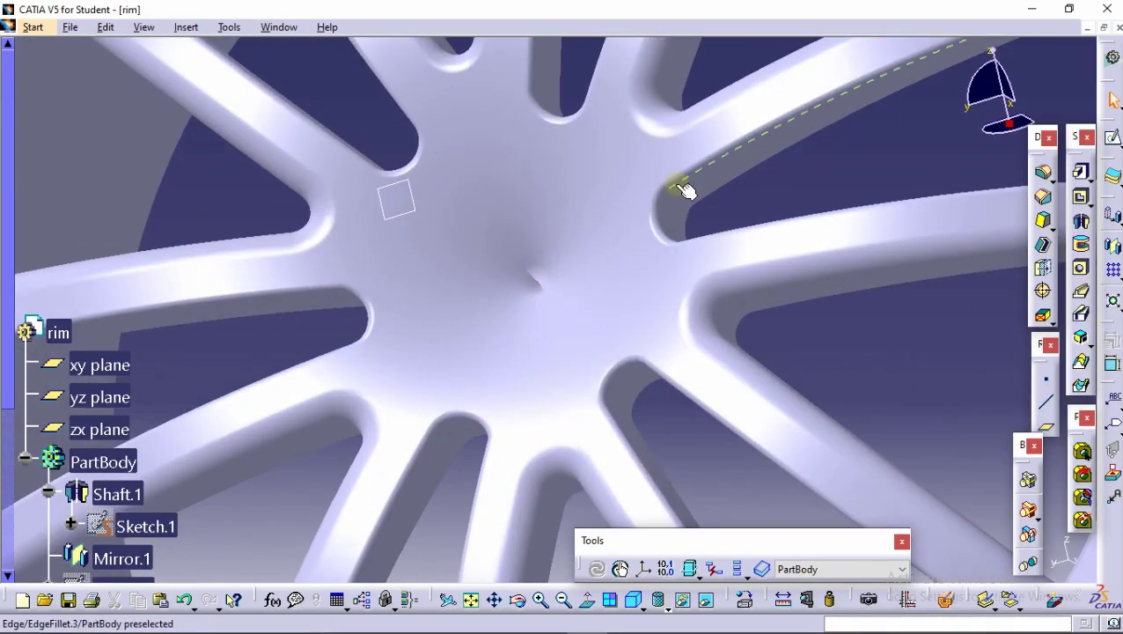
# Change the second opening fillet to 3mm.
pyautogui.doubleClick(715, 162)
pyautogui.write('3')
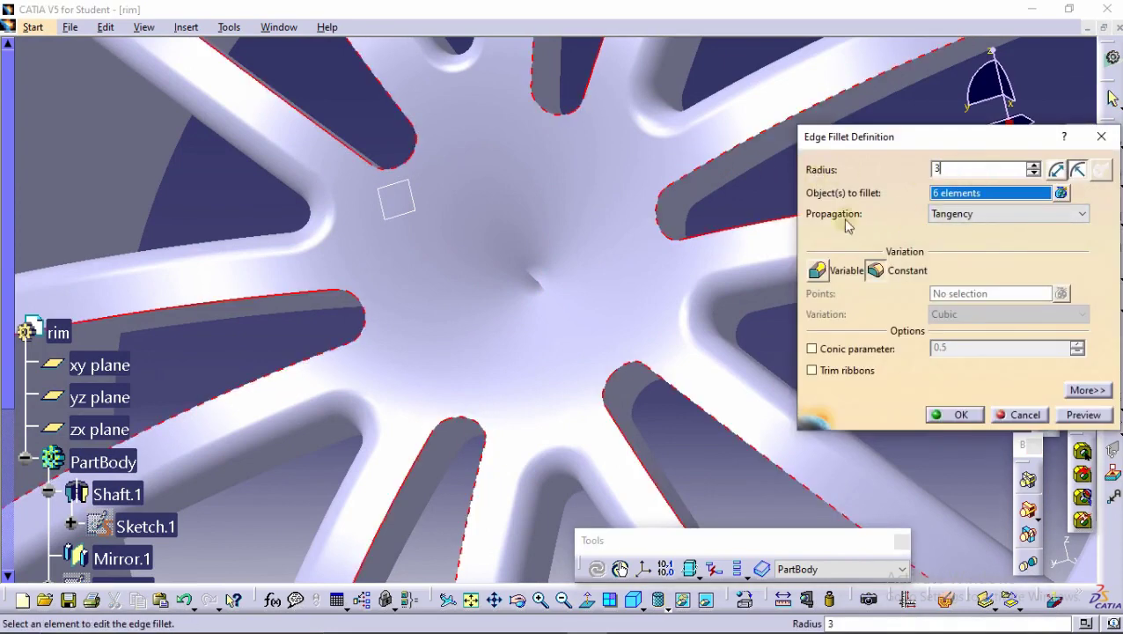
pyautogui.click(1081, 414)
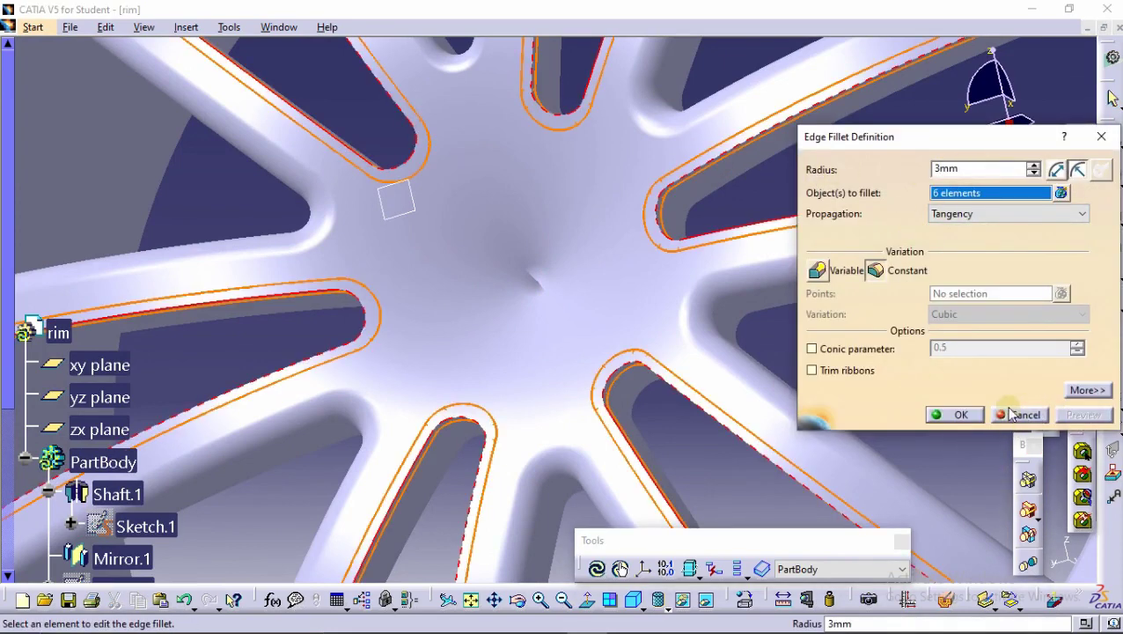
pyautogui.click(940, 415)
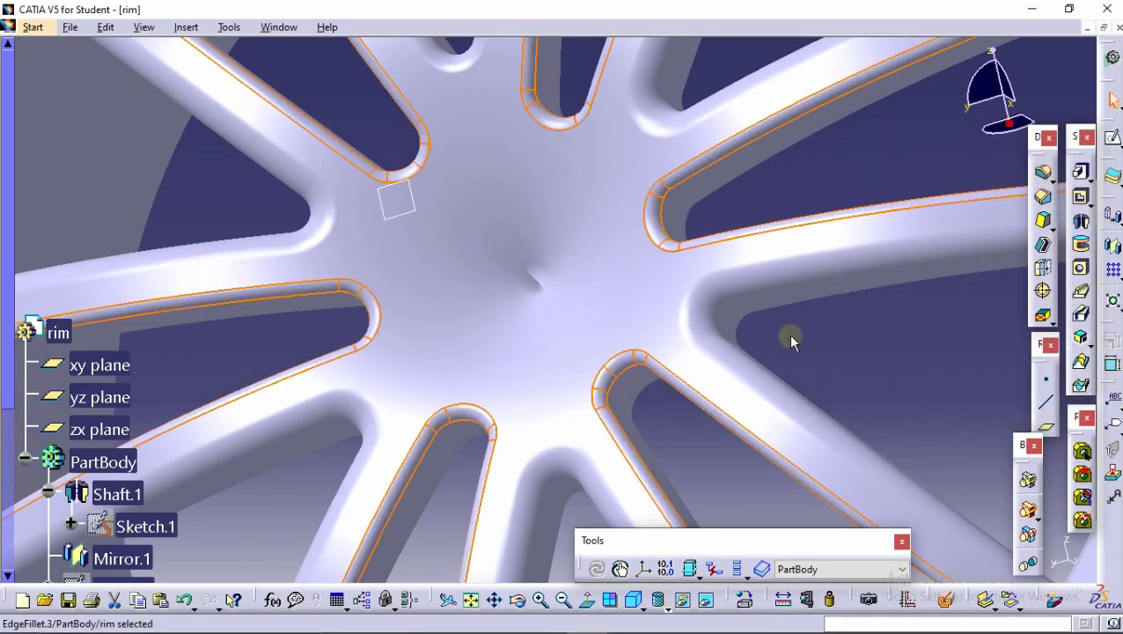
pyautogui.moveTo(594, 321); pyautogui.dragTo(740, 53, button='middle')
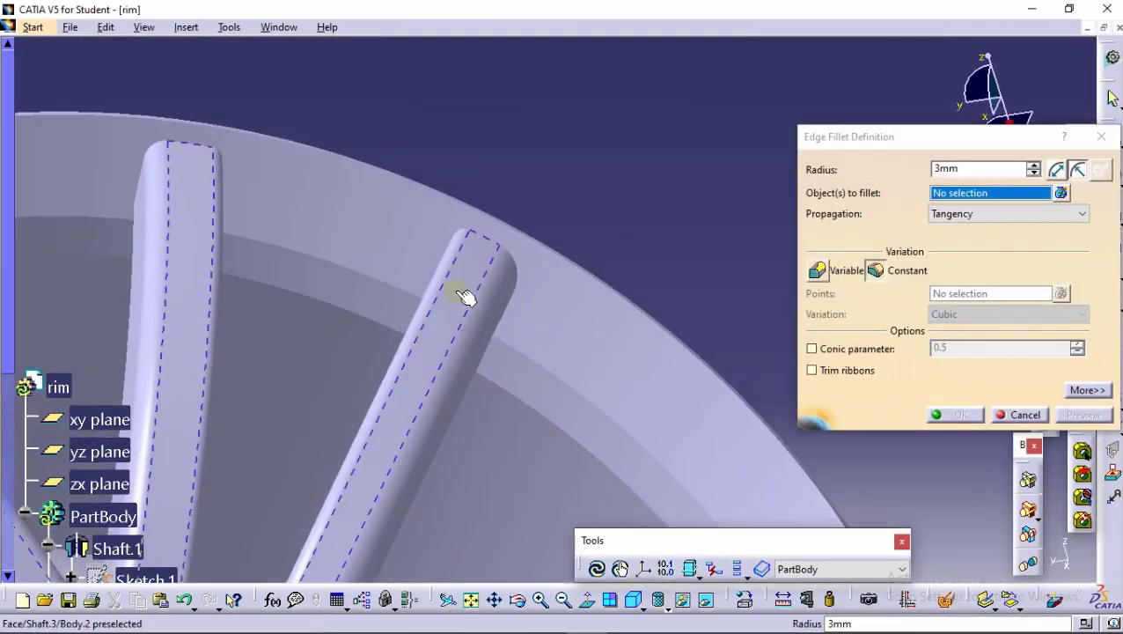
# Select spoke-end and base edges on the first spokes for a 4mm fillet.
pyautogui.click(476, 251)
pyautogui.click(171, 190)
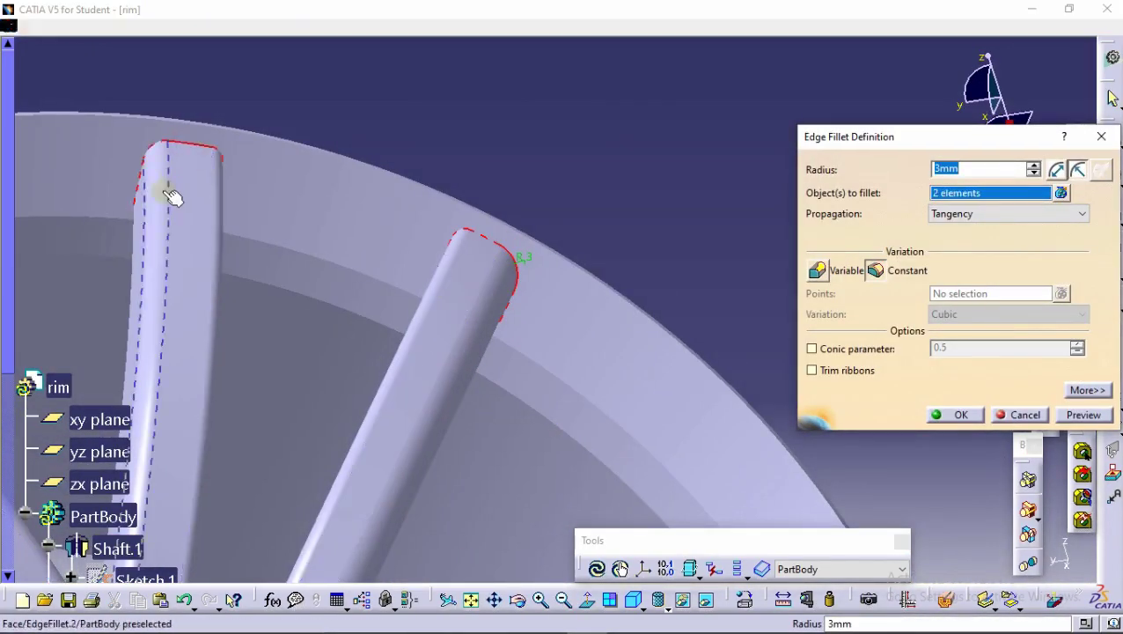
pyautogui.moveTo(171, 190); pyautogui.dragTo(373, 198, button='middle')
pyautogui.click(374, 199)
pyautogui.moveTo(145, 372)
pyautogui.mouseDown(button='middle')
pyautogui.moveTo(441, 447)
pyautogui.moveTo(464, 213)
pyautogui.moveTo(258, 102)
pyautogui.mouseUp(button='middle')
pyautogui.click(441, 446)
pyautogui.click(420, 332)
pyautogui.click(622, 395)
# Add the remaining spoke-end edges and apply the 4mm fillet on all 12.
pyautogui.moveTo(622, 395); pyautogui.dragTo(530, 343, button='middle')
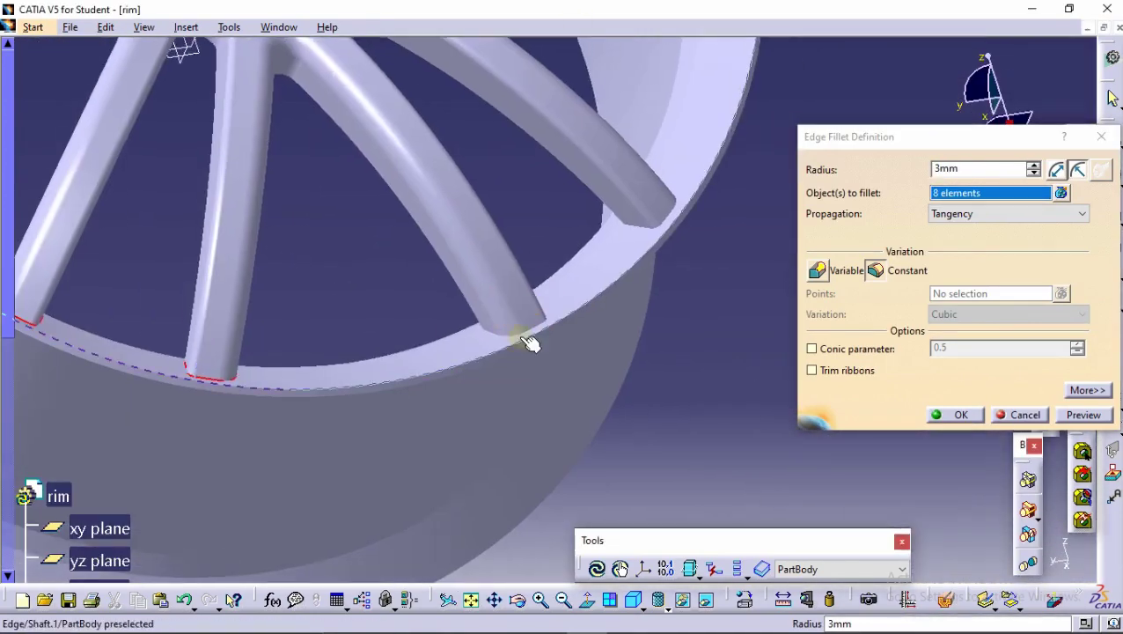
pyautogui.click(542, 333)
pyautogui.click(682, 208)
pyautogui.moveTo(682, 208)
pyautogui.mouseDown(button='middle')
pyautogui.moveTo(597, 168)
pyautogui.moveTo(627, 189)
pyautogui.moveTo(432, 447)
pyautogui.mouseUp(button='middle')
pyautogui.click(533, 249)
pyautogui.moveTo(532, 249)
pyautogui.mouseDown(button='middle')
pyautogui.moveTo(502, 293)
pyautogui.moveTo(916, 400)
pyautogui.mouseUp(button='middle')
pyautogui.click(502, 293)
pyautogui.click(1084, 414)
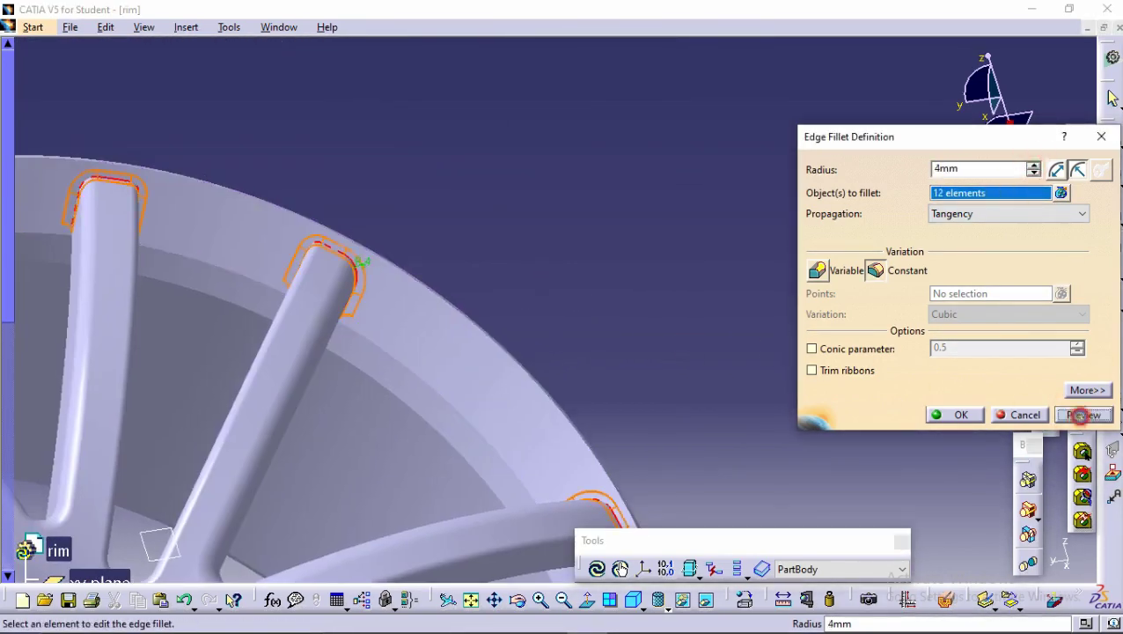
pyautogui.click(957, 415)
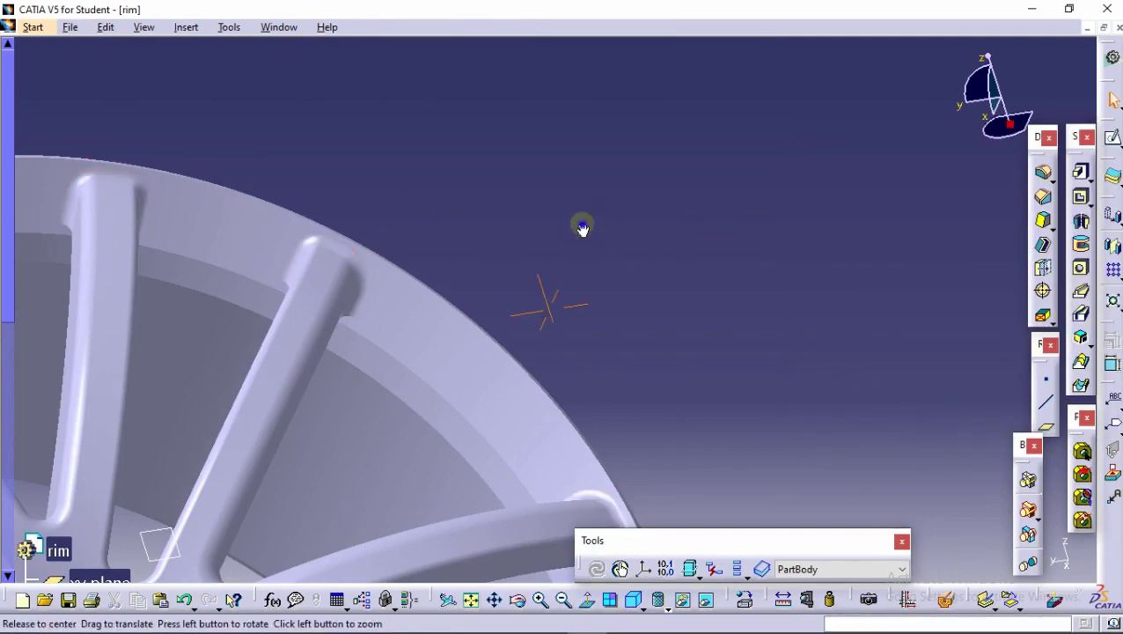
# Turn the wheel to face it and start a new sketch.
pyautogui.moveTo(581, 225)
pyautogui.mouseDown(button='middle')
pyautogui.moveTo(602, 345)
pyautogui.moveTo(514, 306)
pyautogui.moveTo(527, 419)
pyautogui.moveTo(493, 369)
pyautogui.moveTo(486, 454)
pyautogui.moveTo(437, 370)
pyautogui.moveTo(420, 416)
pyautogui.moveTo(391, 325)
pyautogui.moveTo(416, 322)
pyautogui.mouseUp(button='middle')
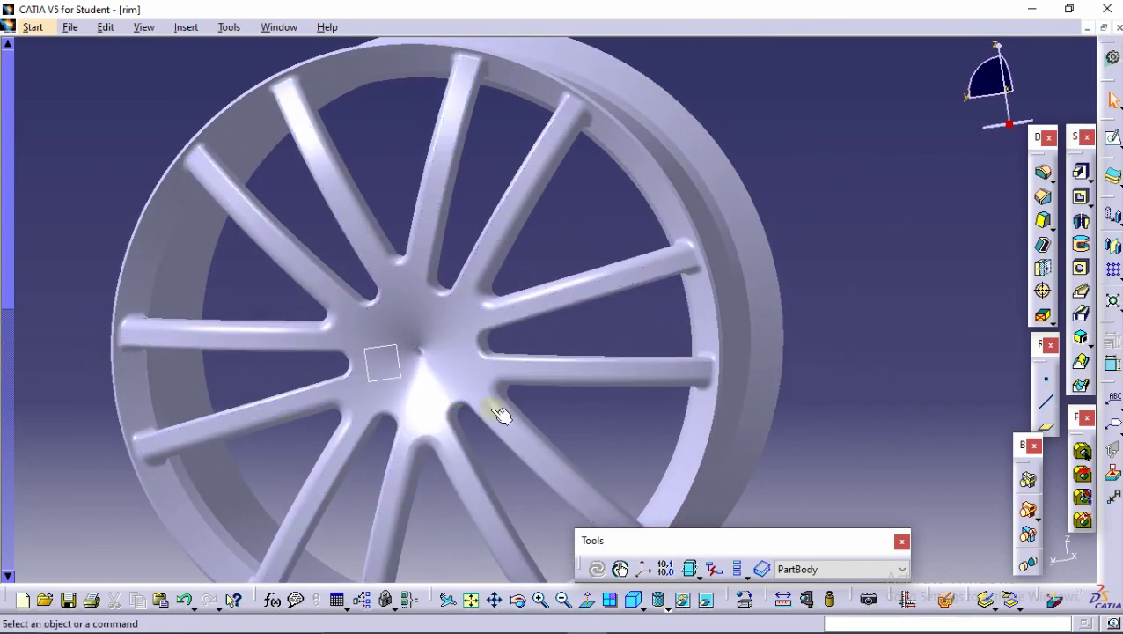
pyautogui.moveTo(488, 352)
pyautogui.mouseDown(button='middle')
pyautogui.moveTo(446, 391)
pyautogui.moveTo(432, 369)
pyautogui.moveTo(470, 376)
pyautogui.moveTo(607, 288)
pyautogui.moveTo(381, 251)
pyautogui.mouseUp(button='middle')
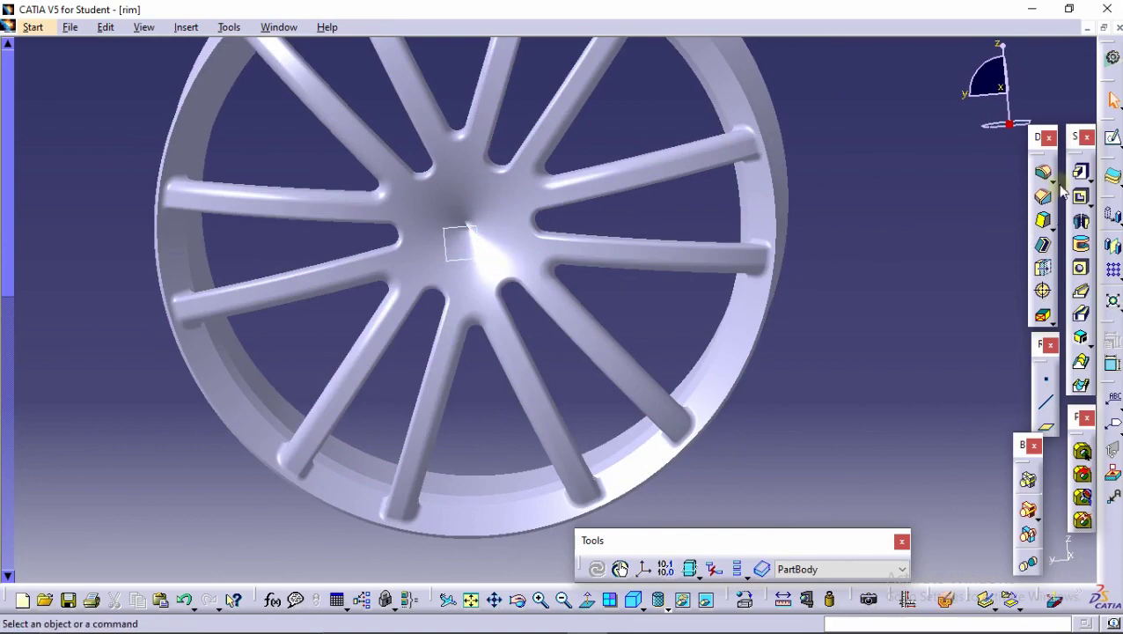
pyautogui.click(1112, 143)
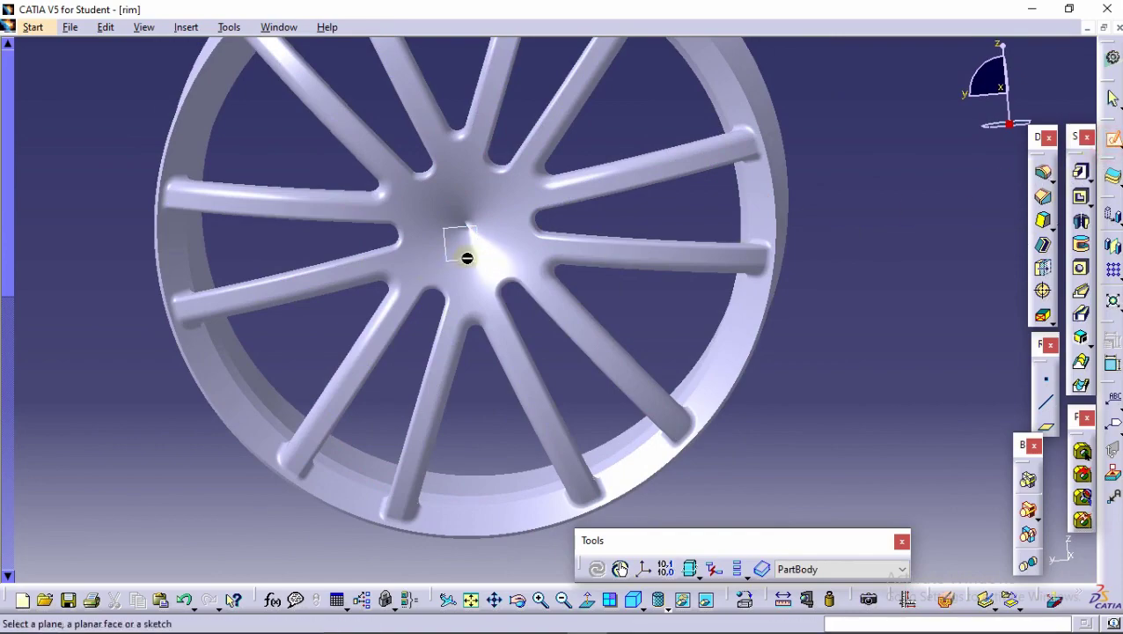
# Draw a circle centred on the origin on the hub's front face.
pyautogui.click(459, 260)
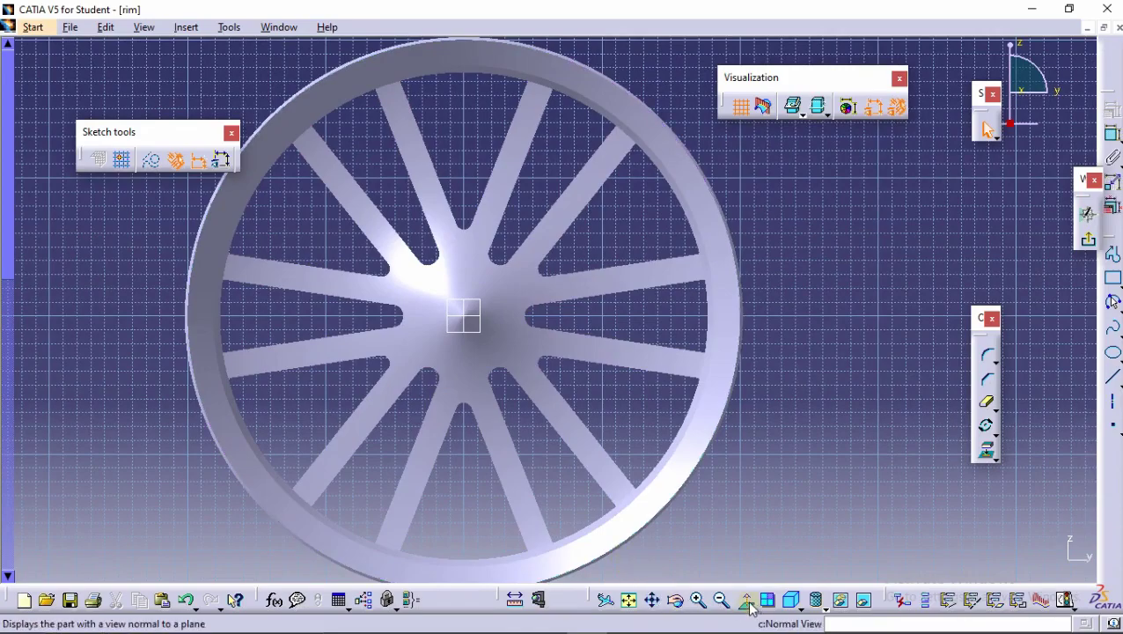
pyautogui.click(751, 608)
pyautogui.moveTo(645, 351)
pyautogui.keyDown('ctrl'); pyautogui.mouseDown(button='middle')
pyautogui.moveTo(662, 300)
pyautogui.moveTo(344, 284)
pyautogui.mouseUp(button='middle'); pyautogui.keyUp('ctrl')
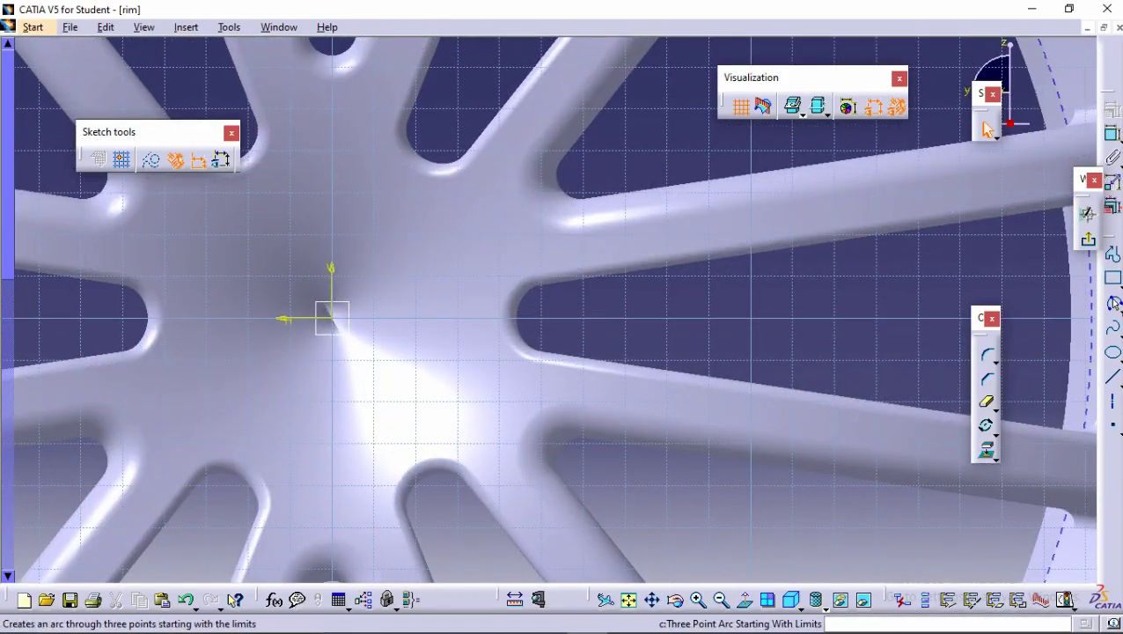
pyautogui.click(1115, 303)
pyautogui.click(966, 322)
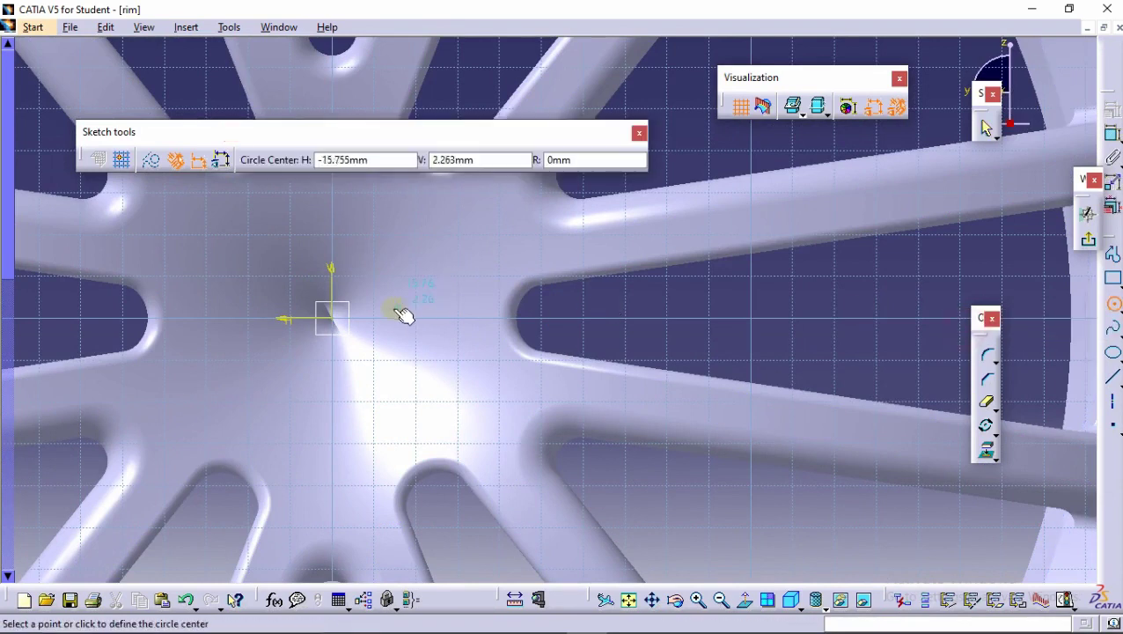
pyautogui.click(337, 319)
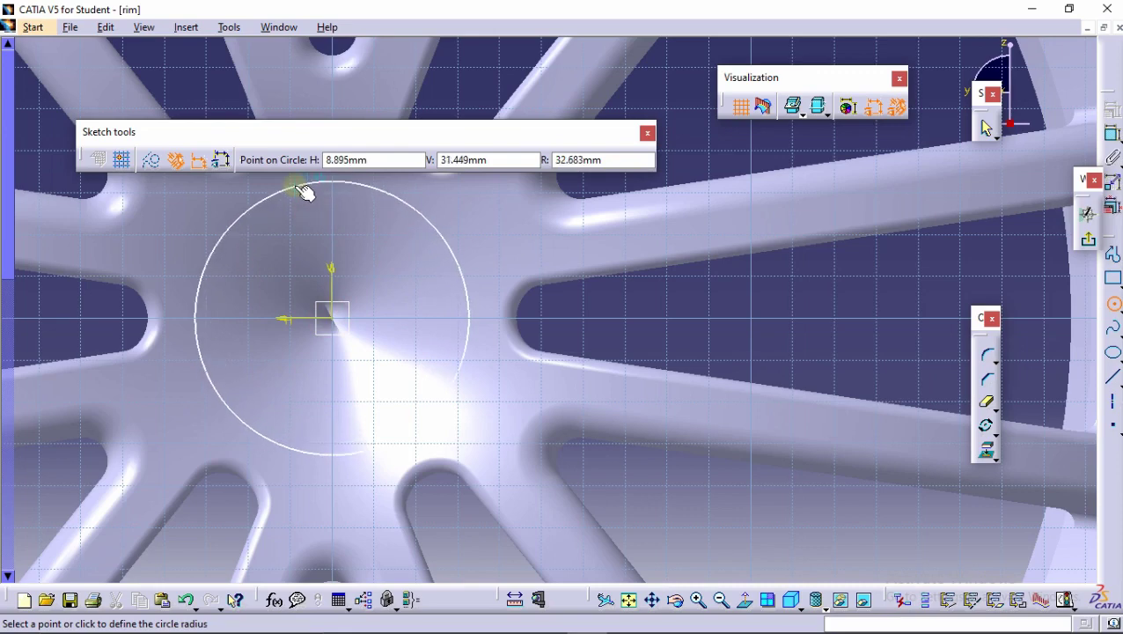
pyautogui.click(304, 192)
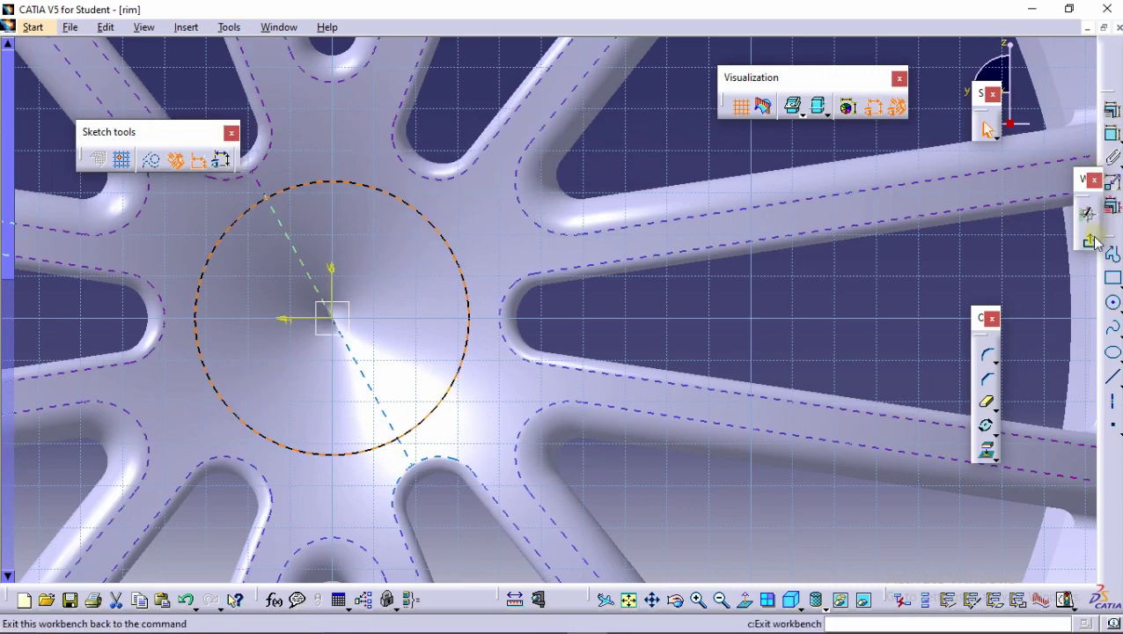
# Exit the sketcher and start a Pad from the new Sketch.4.
pyautogui.click(1096, 243)
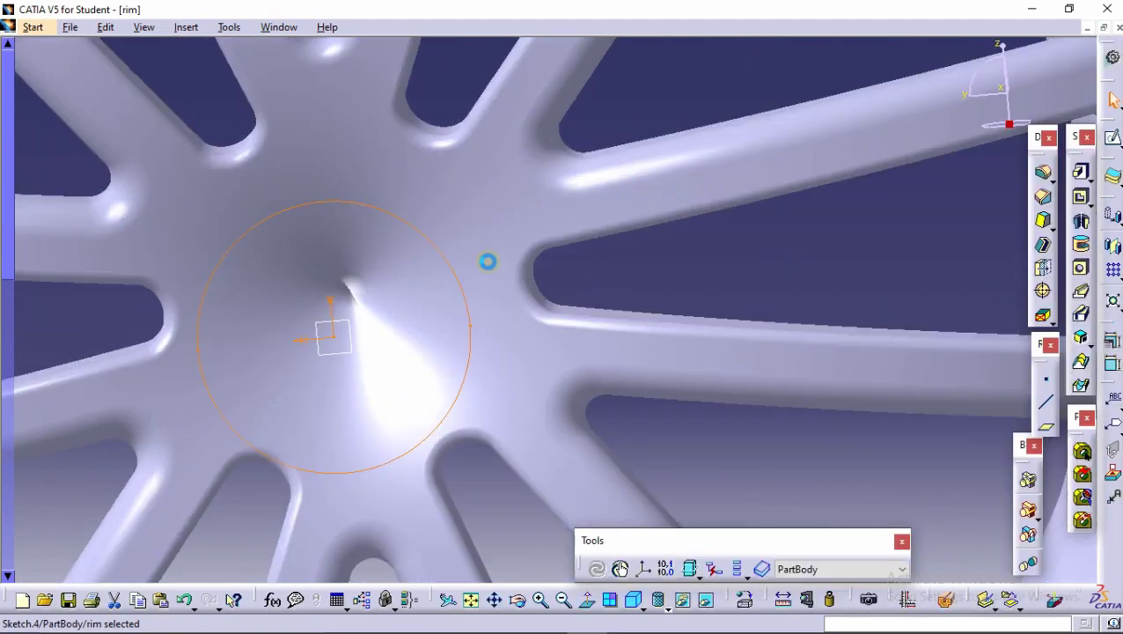
pyautogui.moveTo(488, 258)
pyautogui.mouseDown(button='middle')
pyautogui.moveTo(499, 348)
pyautogui.moveTo(617, 291)
pyautogui.mouseUp(button='middle')
pyautogui.click(1082, 171)
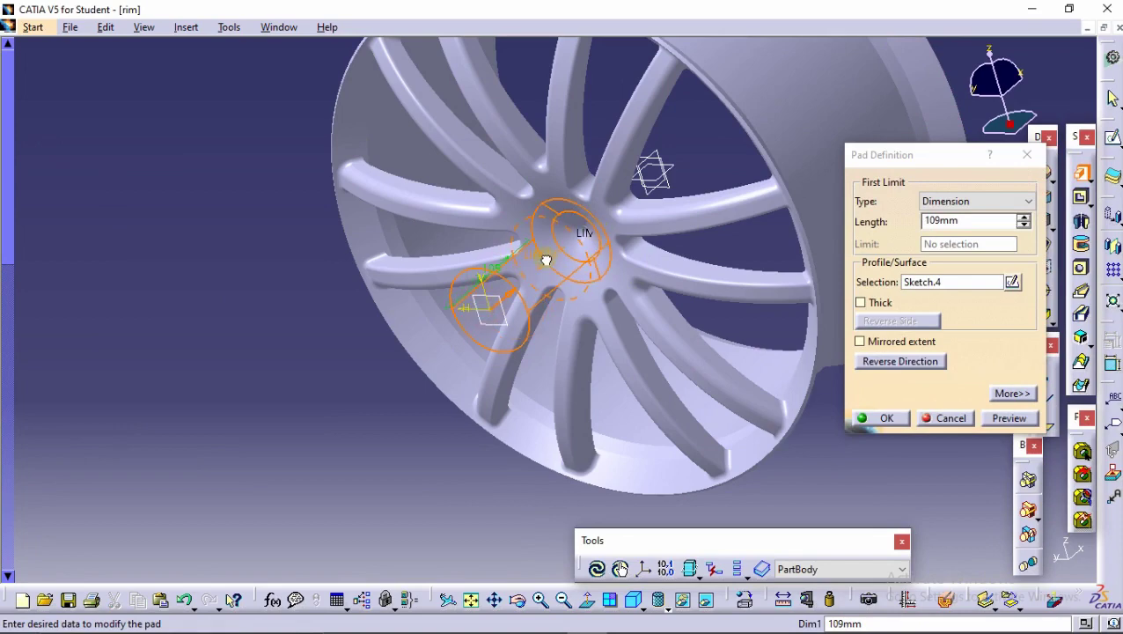
# Preview and create the 109mm pad from Sketch.4 at the hub.
pyautogui.moveTo(560, 251); pyautogui.dragTo(819, 357, button='middle')
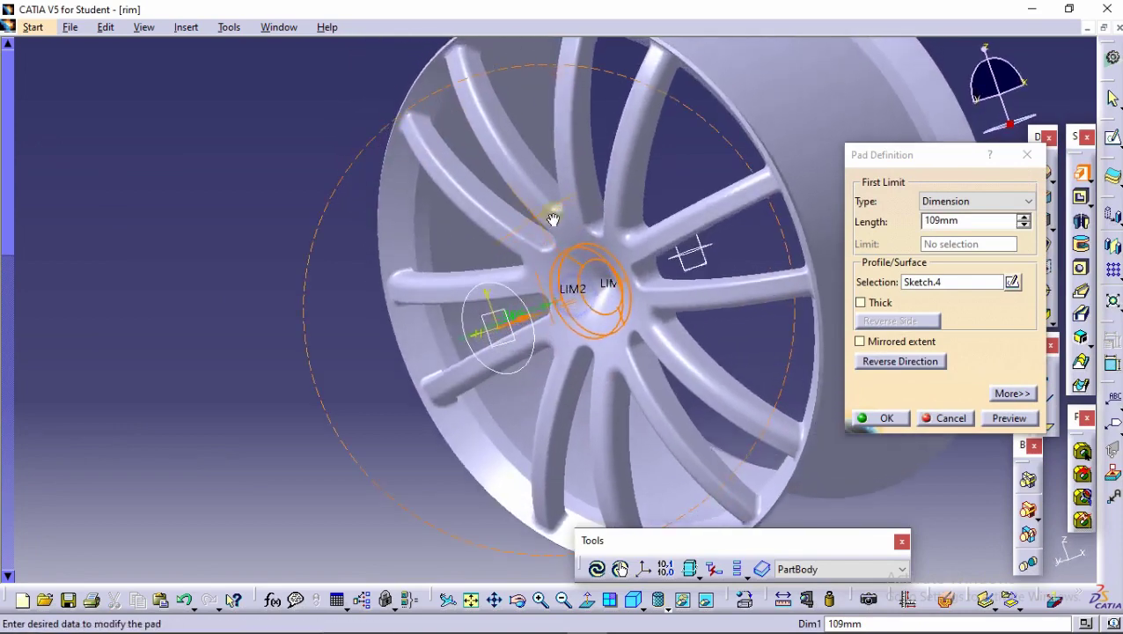
pyautogui.click(992, 419)
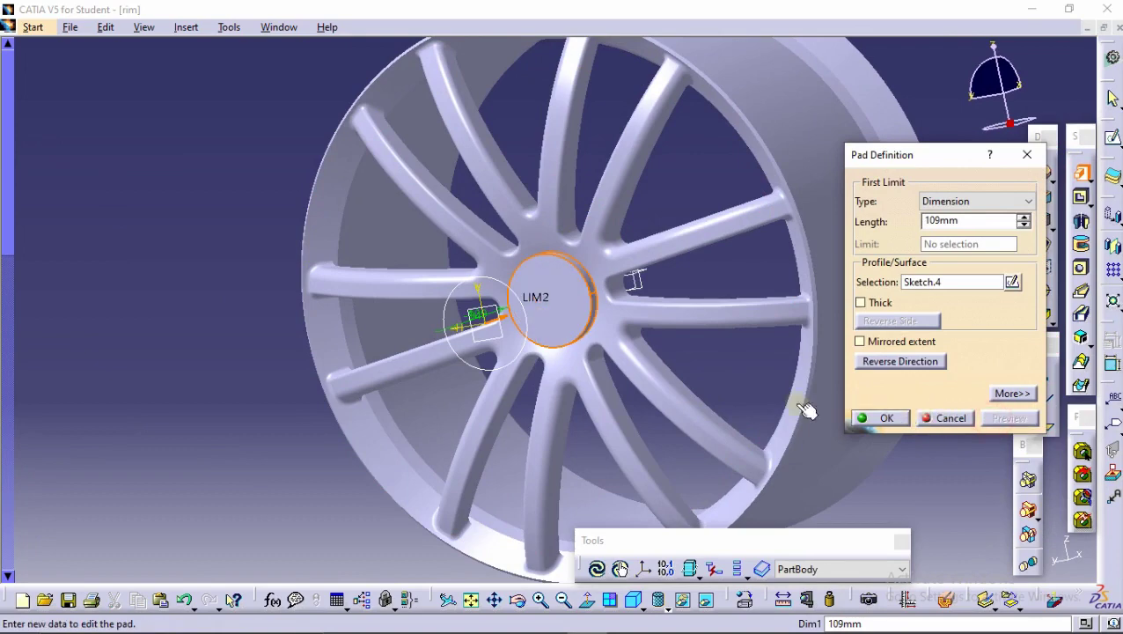
pyautogui.moveTo(669, 308); pyautogui.dragTo(840, 352, button='middle')
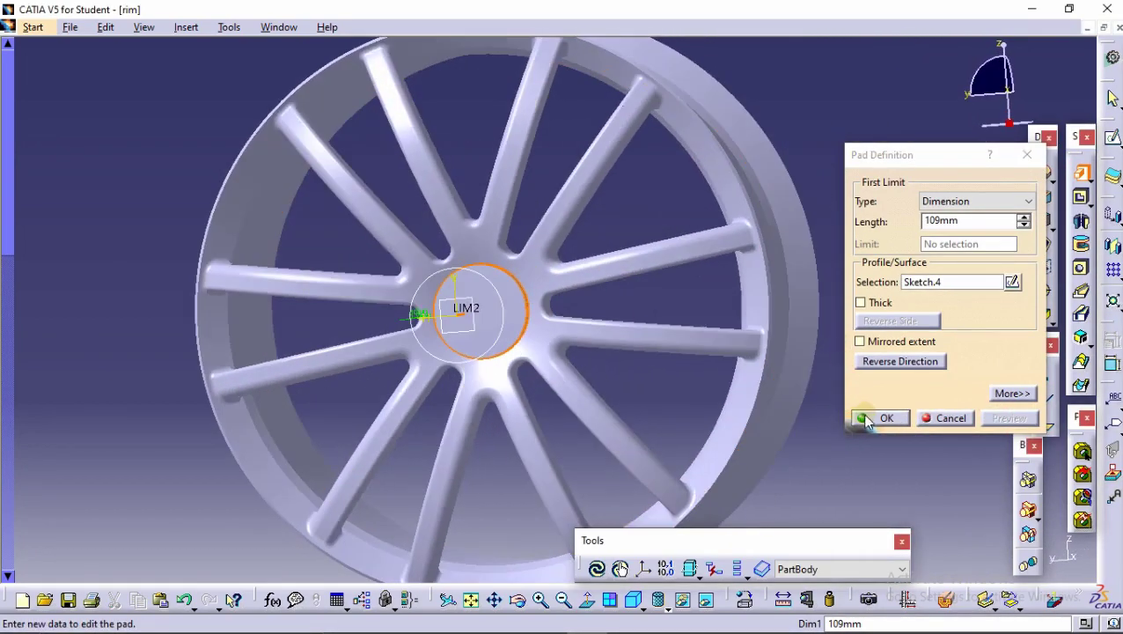
pyautogui.click(867, 419)
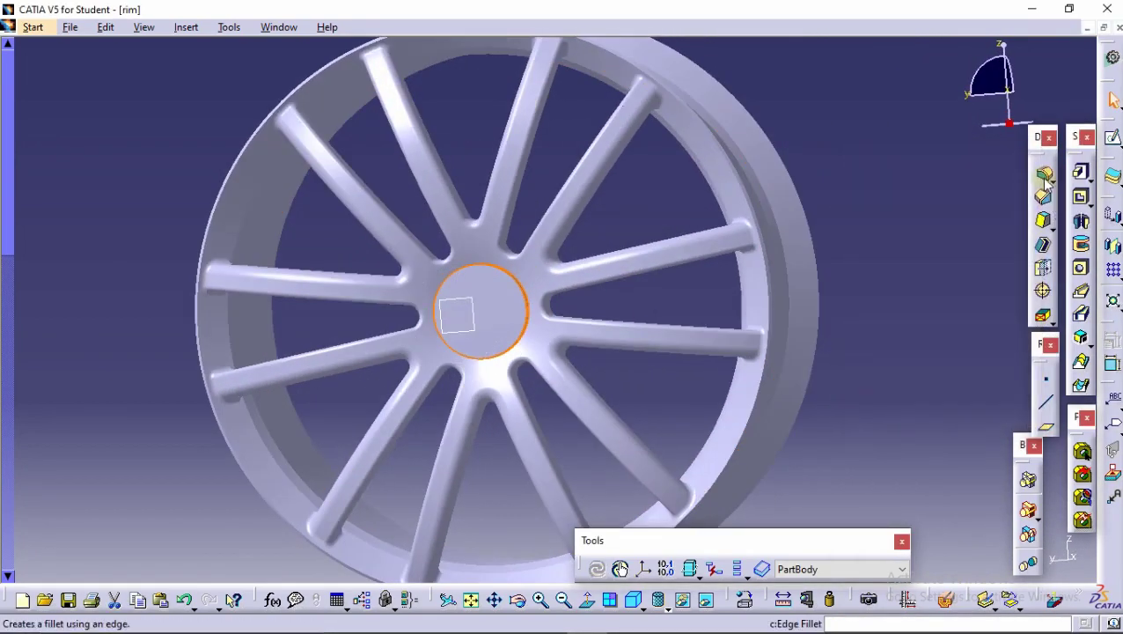
# Round the hub boss's two edges with a 4mm fillet.
pyautogui.click(1040, 174)
pyautogui.moveTo(394, 321)
pyautogui.mouseDown(button='middle')
pyautogui.moveTo(482, 346)
pyautogui.moveTo(409, 295)
pyautogui.mouseUp(button='middle')
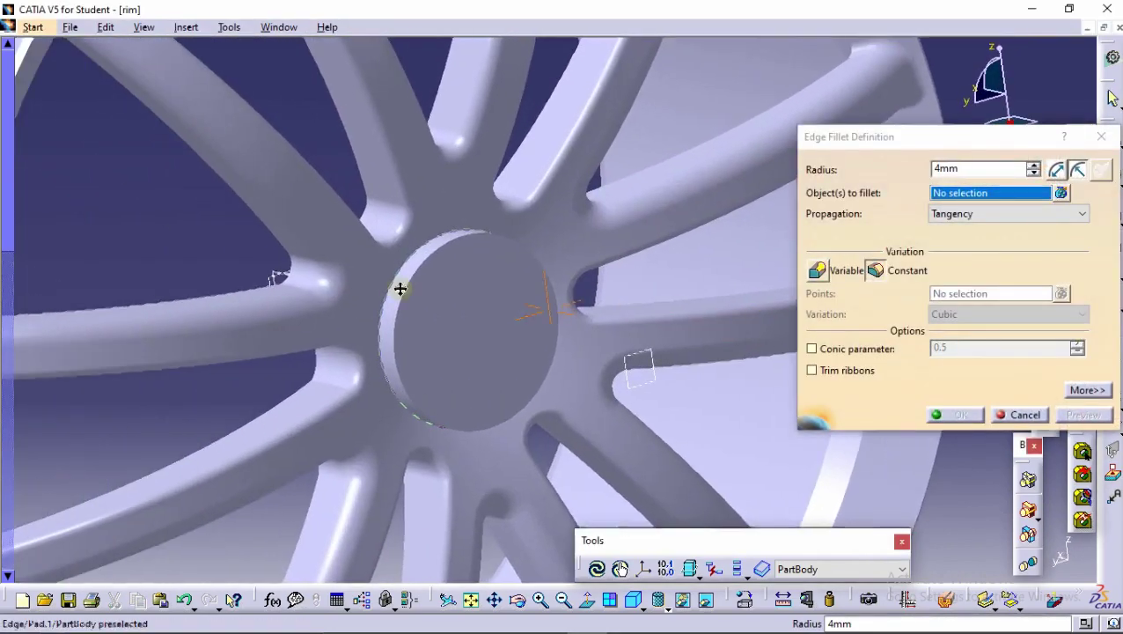
pyautogui.click(404, 287)
pyautogui.click(419, 290)
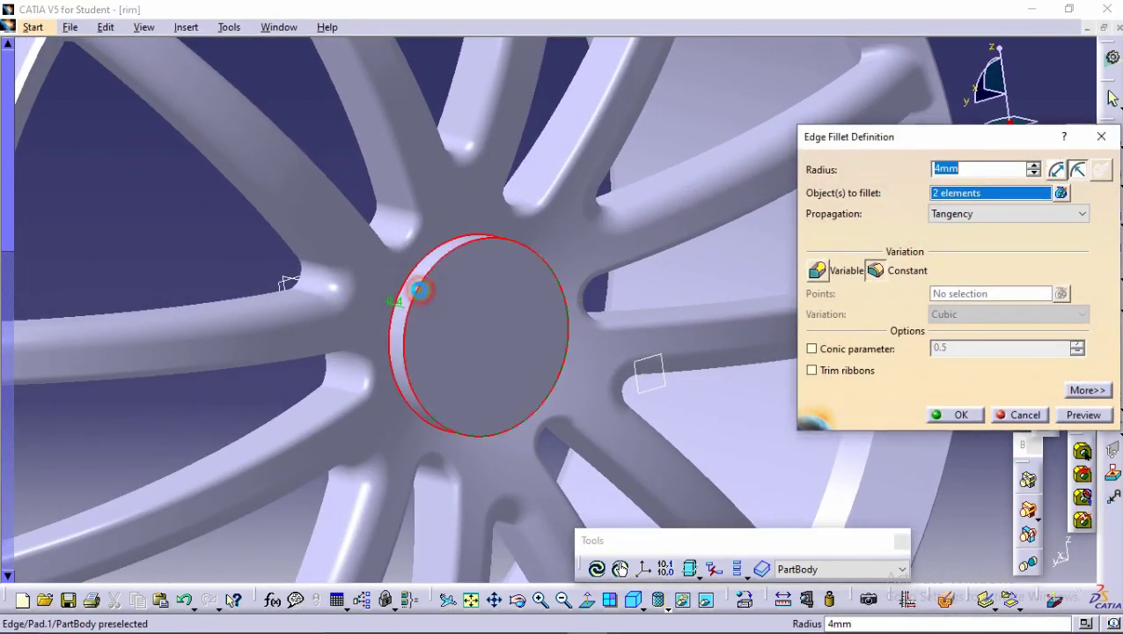
pyautogui.click(1084, 416)
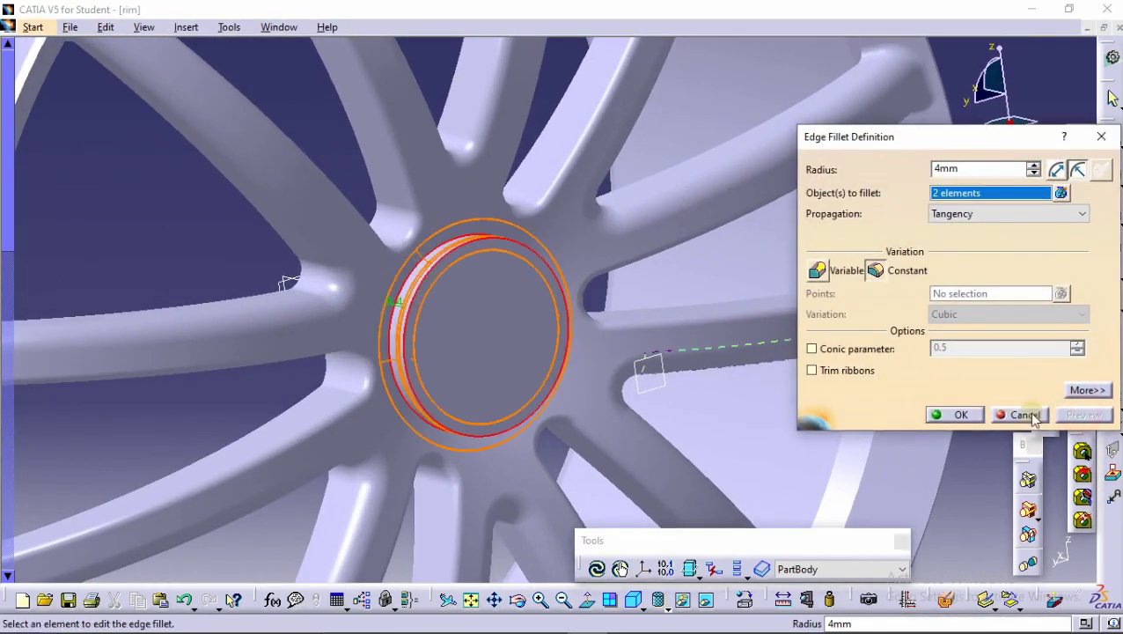
pyautogui.click(963, 418)
pyautogui.moveTo(672, 295); pyautogui.dragTo(795, 357, button='middle')
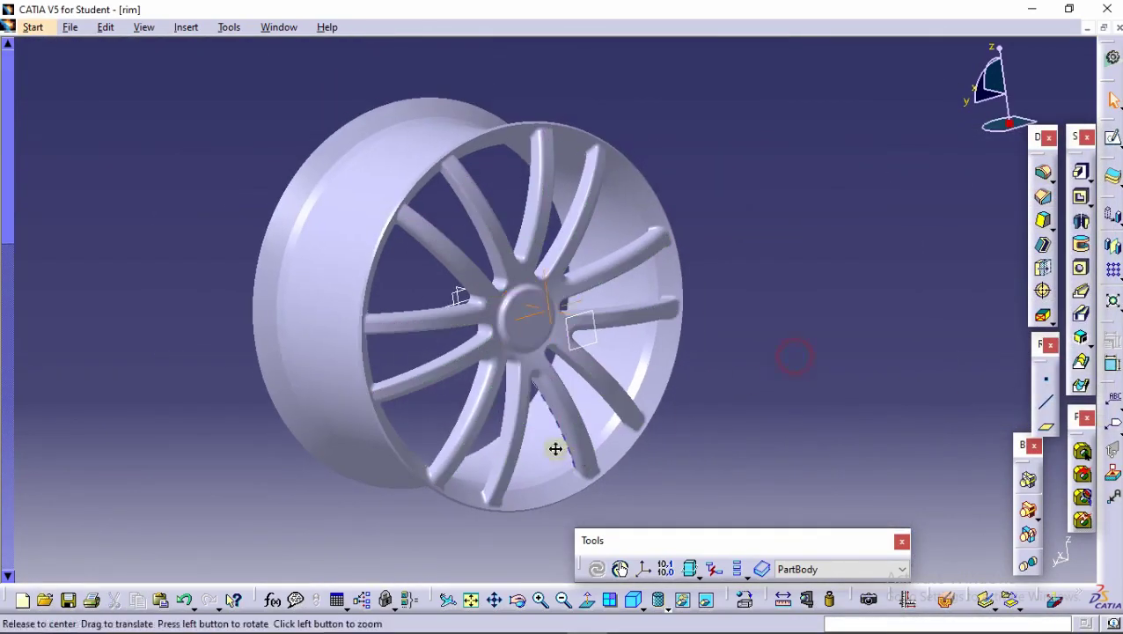
pyautogui.moveTo(556, 449)
pyautogui.mouseDown(button='middle')
pyautogui.moveTo(406, 344)
pyautogui.moveTo(381, 461)
pyautogui.moveTo(431, 341)
pyautogui.moveTo(518, 348)
pyautogui.moveTo(526, 294)
pyautogui.moveTo(556, 409)
pyautogui.moveTo(556, 283)
pyautogui.moveTo(542, 277)
pyautogui.mouseUp(button='middle')
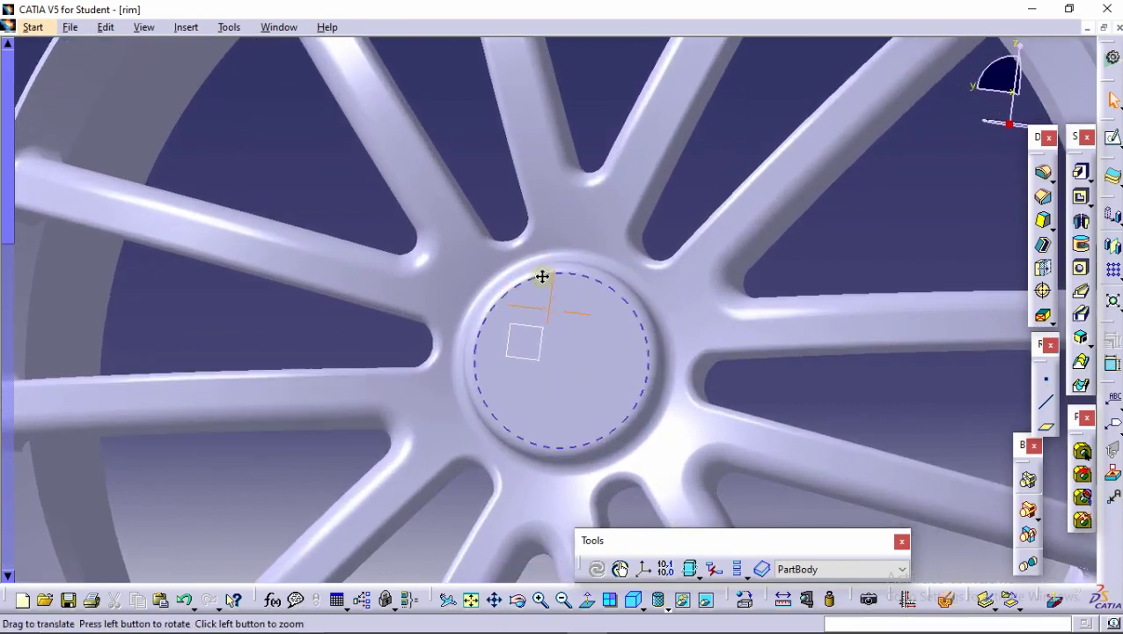
# Sketch the first bolt-hole circle on the hub's front face.
pyautogui.click(577, 356)
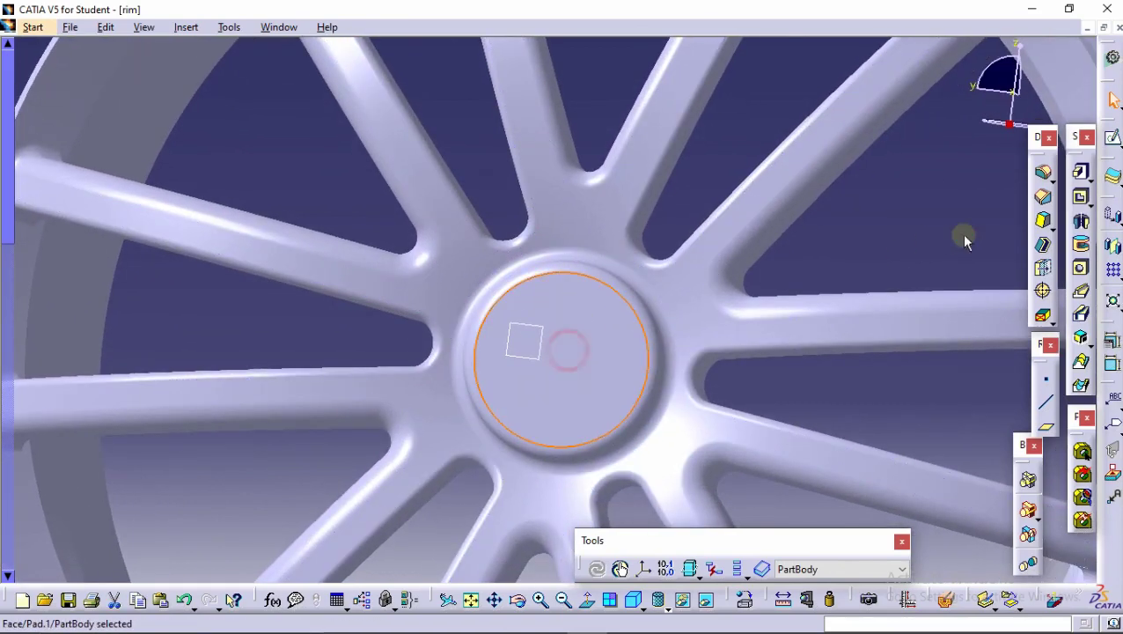
pyautogui.click(1112, 139)
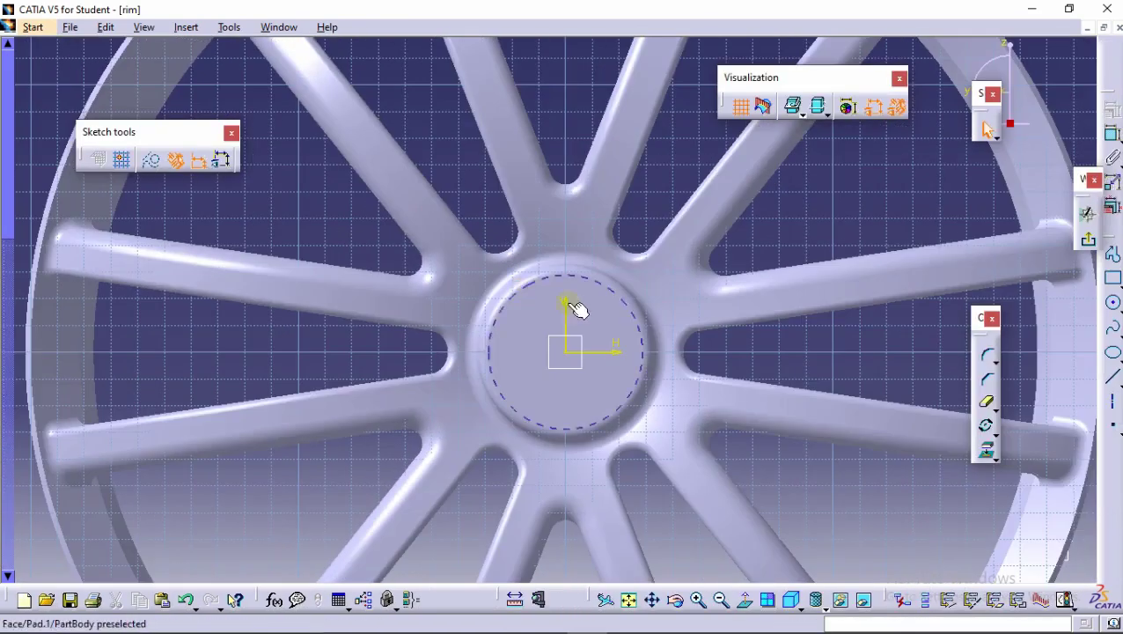
pyautogui.click(1113, 302)
pyautogui.scroll(3, 592, 427)
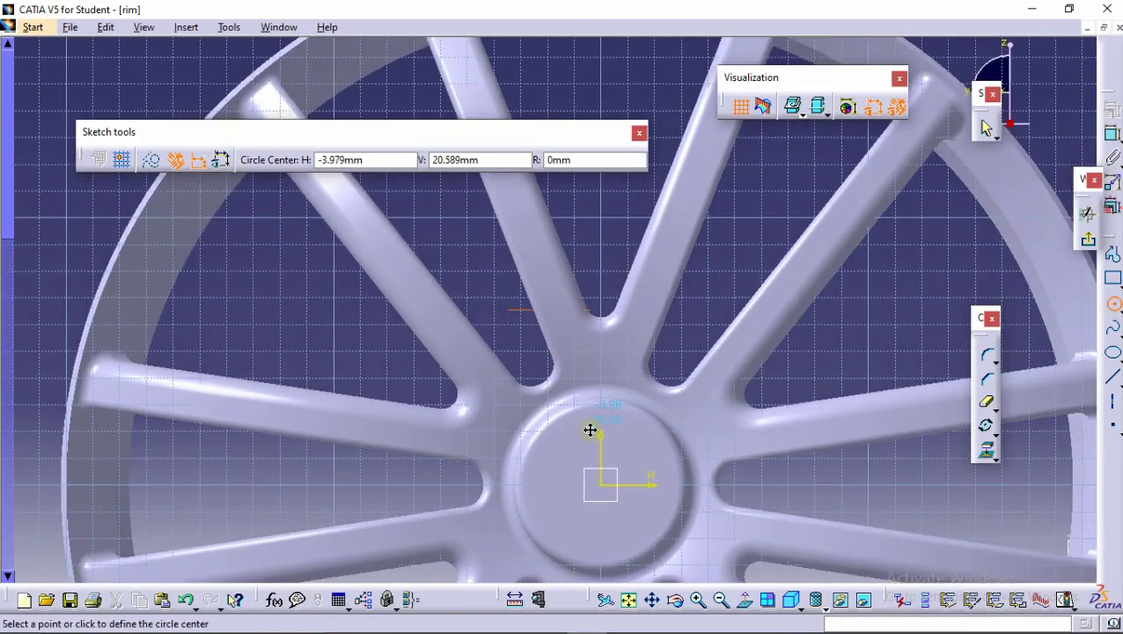
pyautogui.scroll(2, 607, 377)
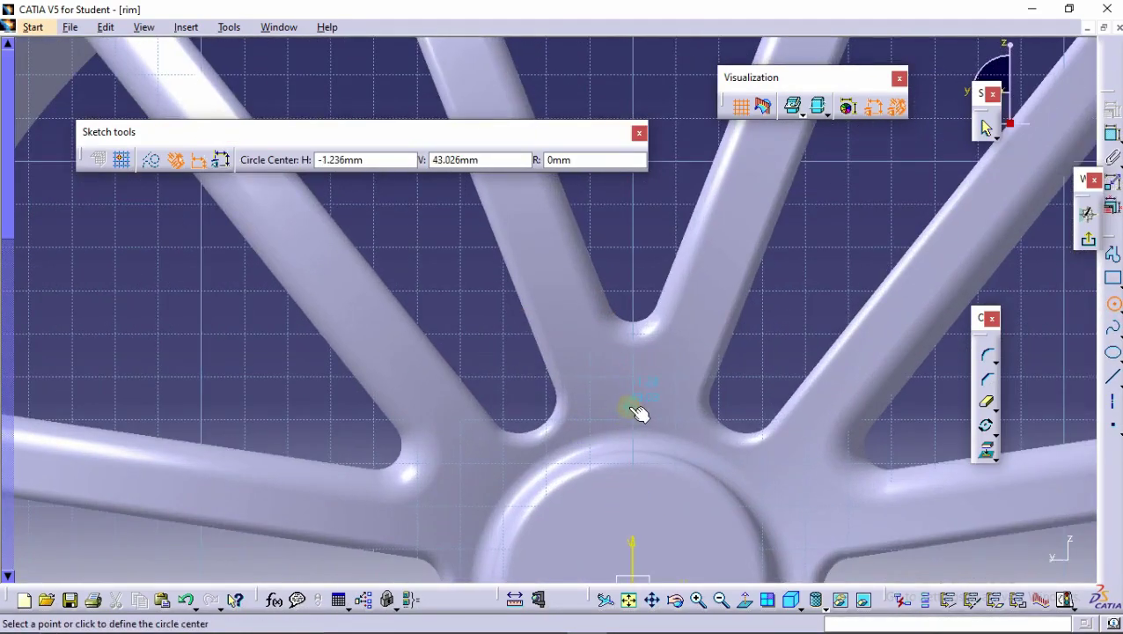
pyautogui.click(634, 402)
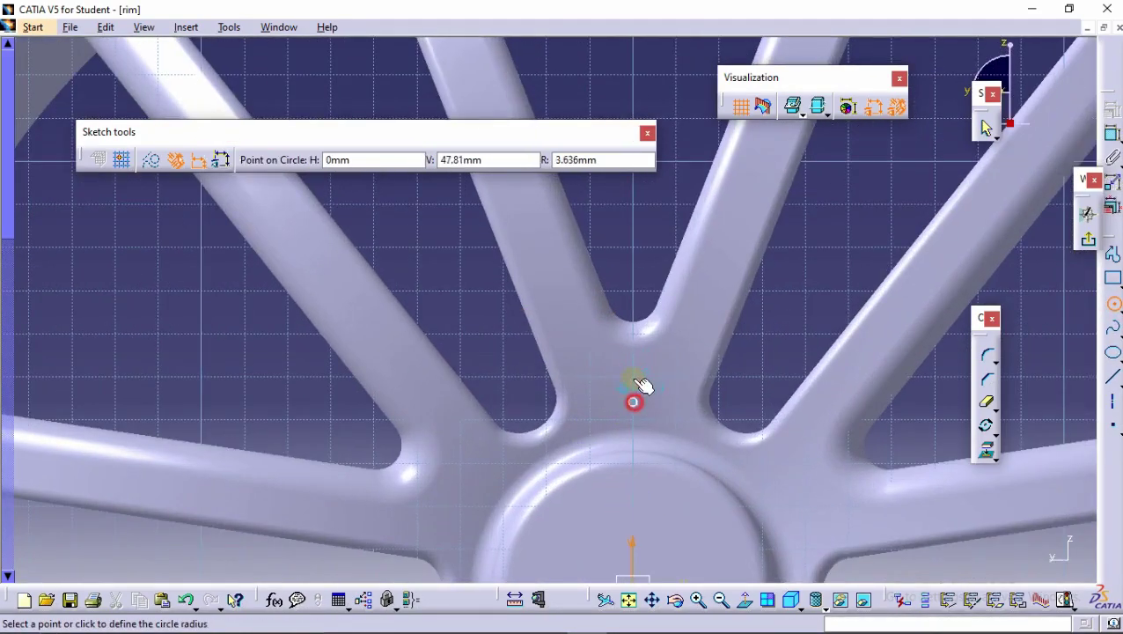
pyautogui.click(639, 370)
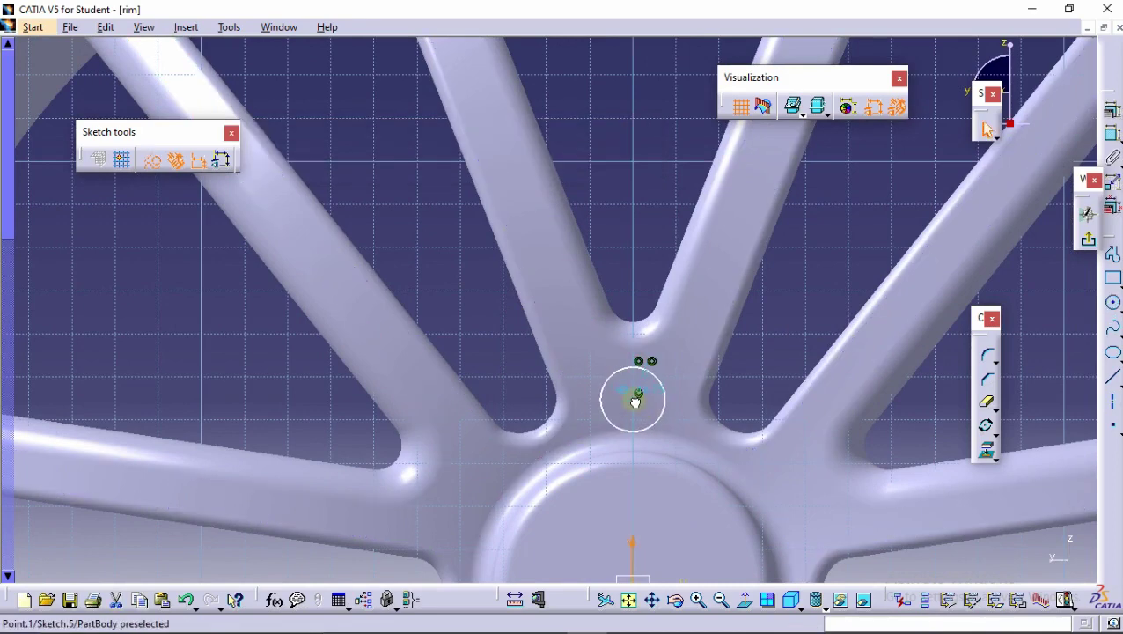
pyautogui.scroll(-2, 577, 295)
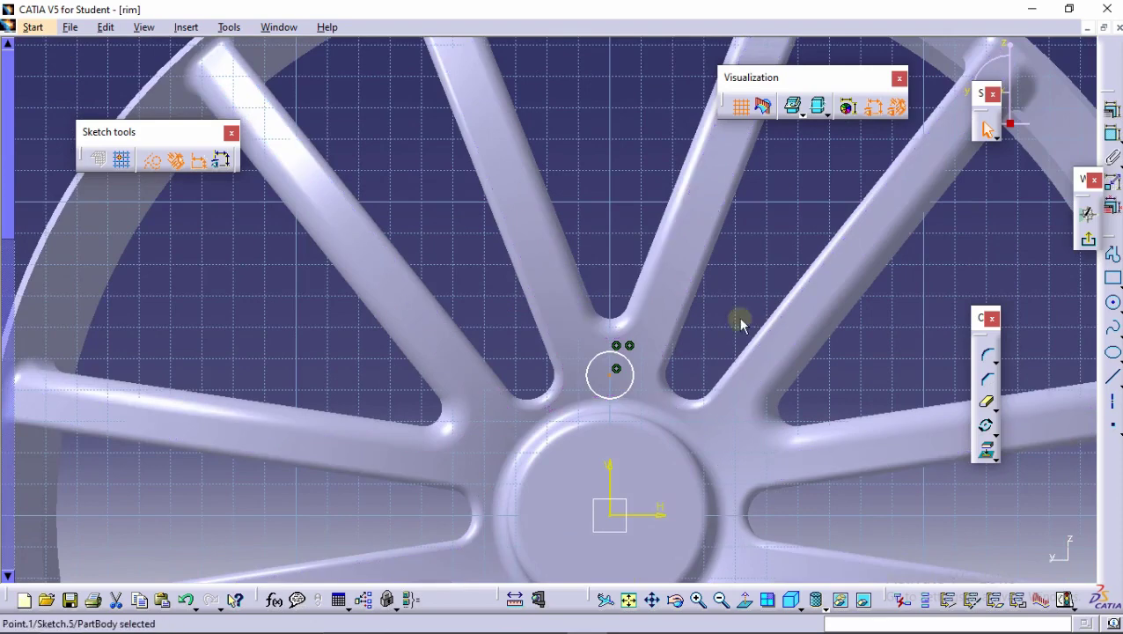
# Rotate-copy the circle 5 times at 60deg about the origin, then exit the sketch.
pyautogui.moveTo(742, 319); pyautogui.dragTo(561, 416)
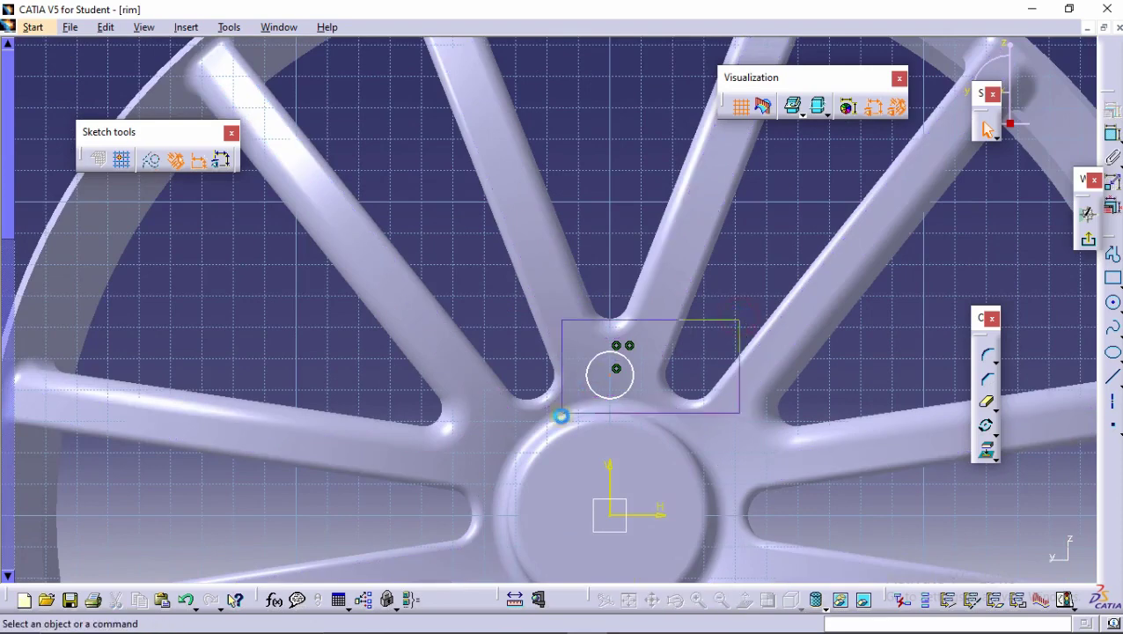
pyautogui.click(613, 516)
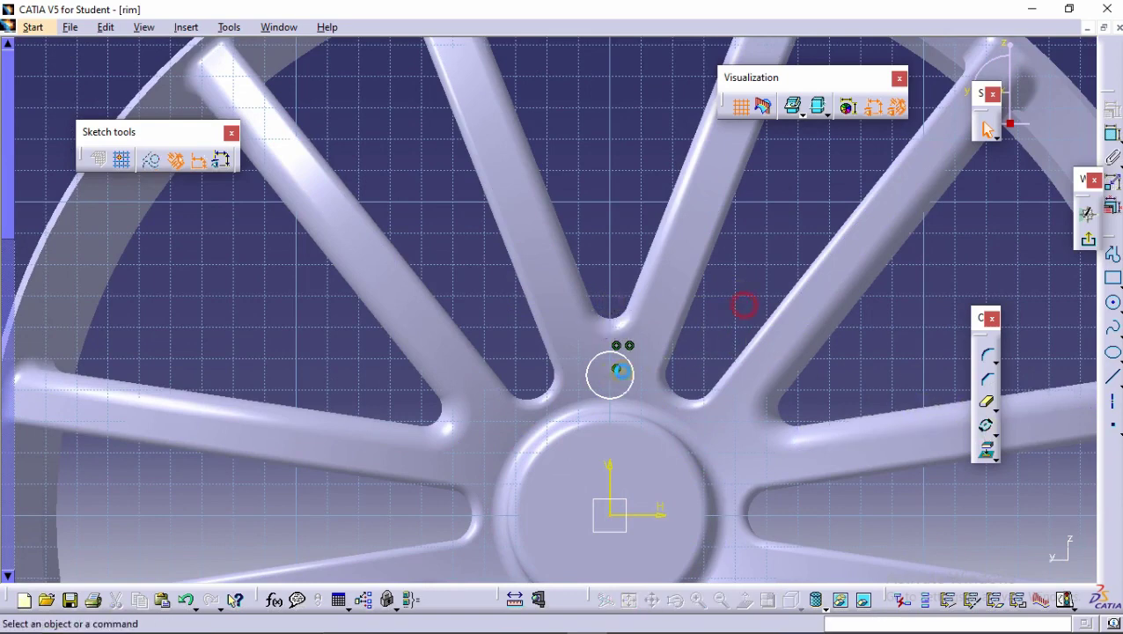
pyautogui.moveTo(741, 298); pyautogui.dragTo(572, 409)
pyautogui.click(984, 430)
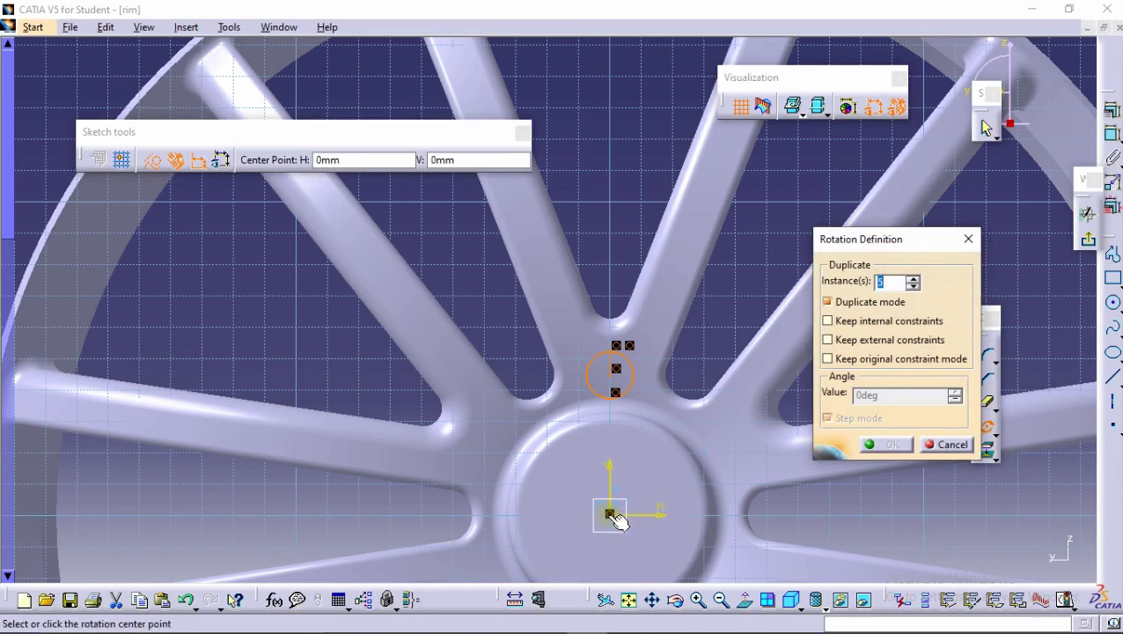
pyautogui.click(616, 518)
pyautogui.click(610, 273)
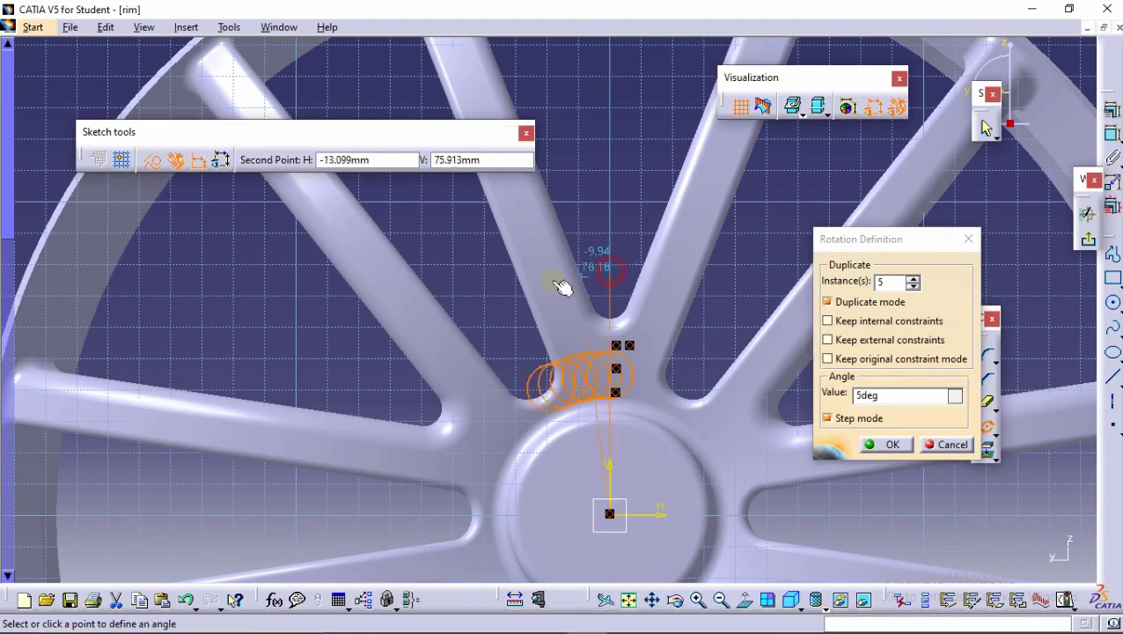
pyautogui.click(365, 374)
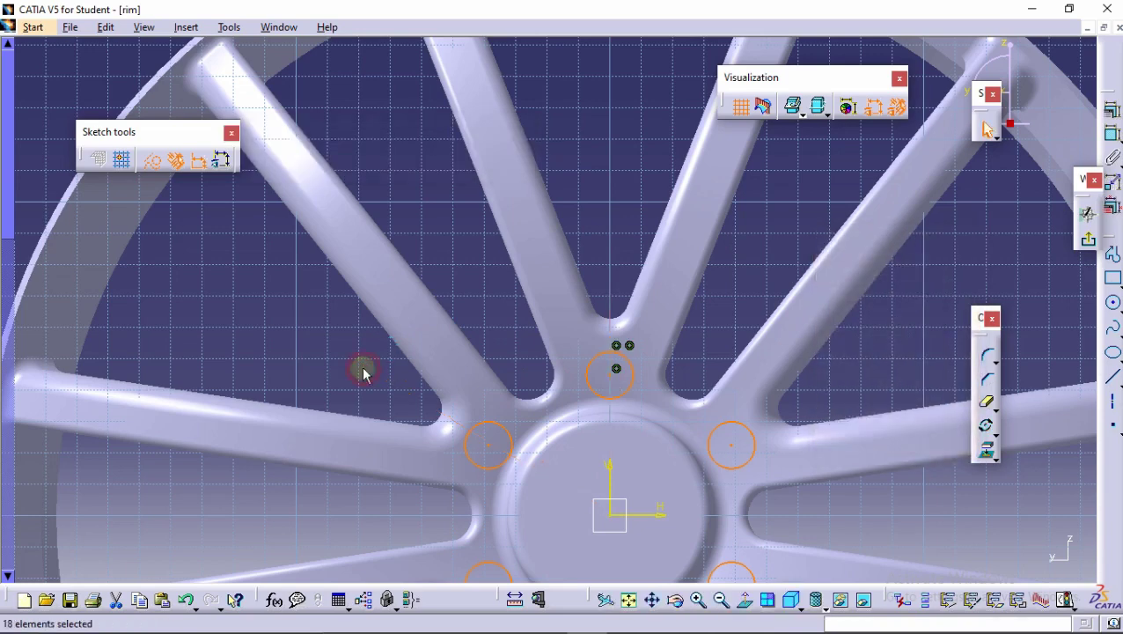
pyautogui.keyDown('ctrl'); pyautogui.moveTo(363, 324); pyautogui.dragTo(388, 463, button='middle'); pyautogui.keyUp('ctrl')
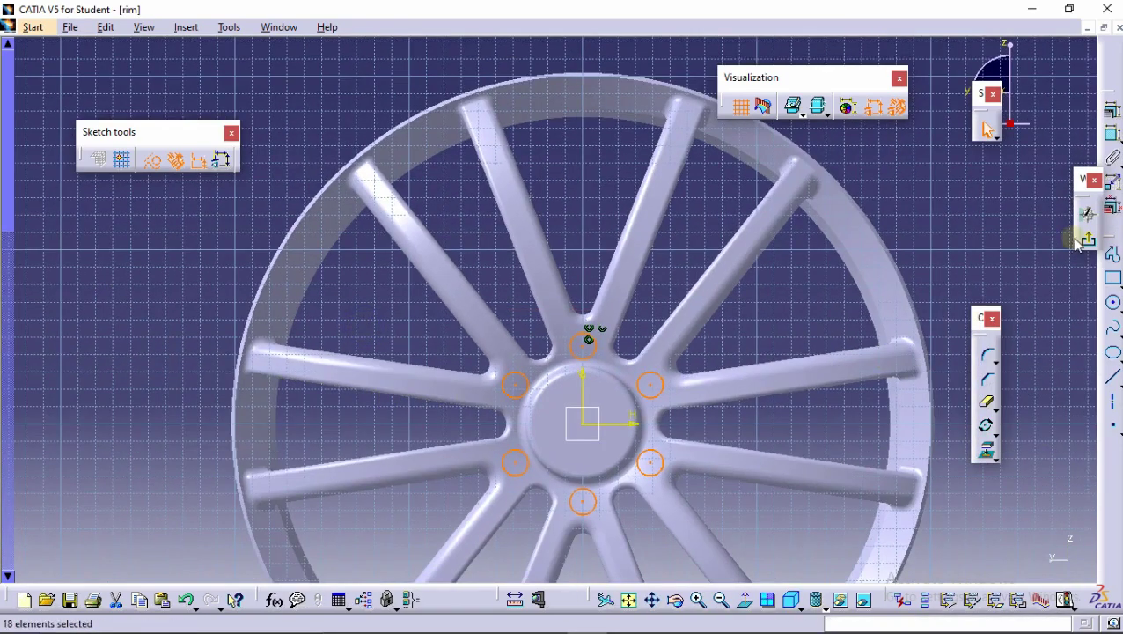
pyautogui.click(1085, 240)
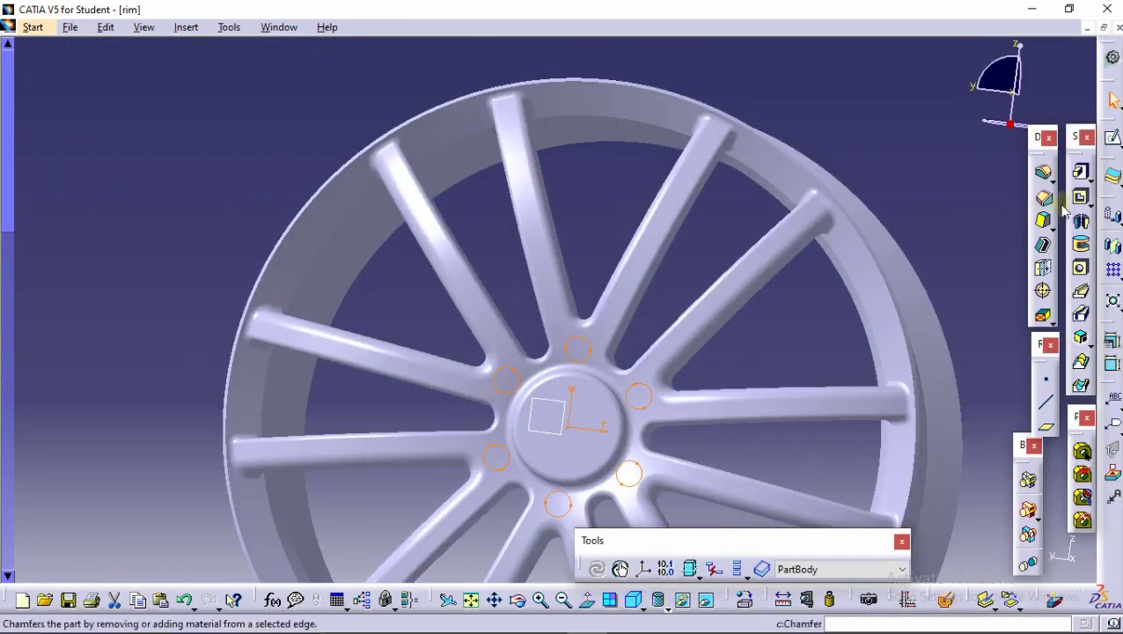
# Pocket Sketch.5's six circles 109mm deep into the hub, then orbit to inspect the holes.
pyautogui.click(1081, 199)
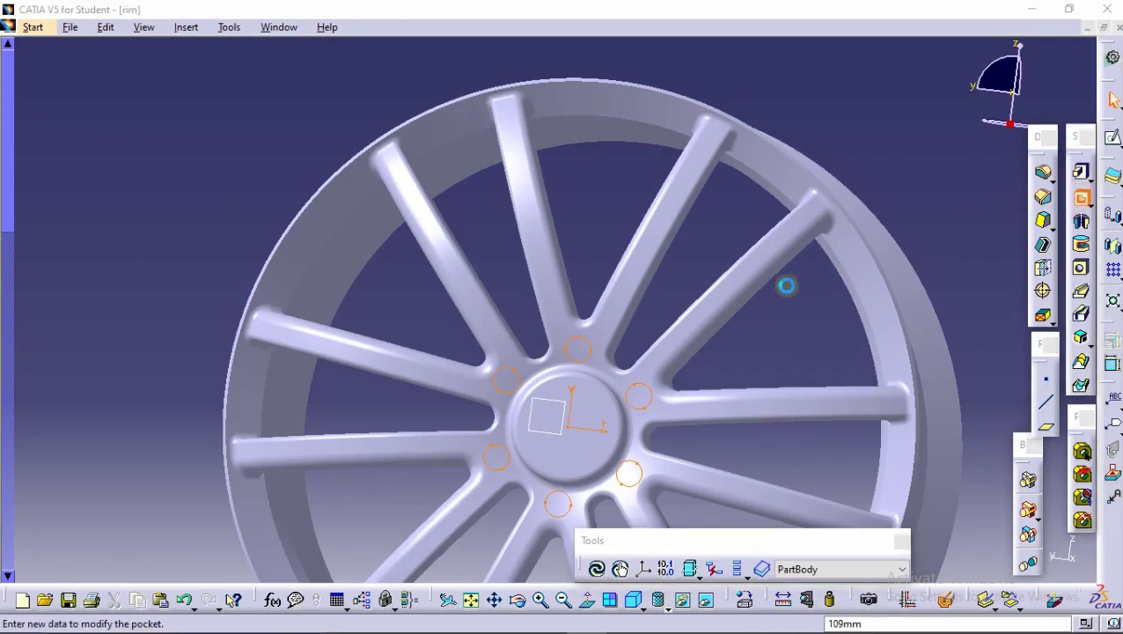
pyautogui.moveTo(785, 282); pyautogui.dragTo(645, 376, button='middle')
pyautogui.click(1010, 418)
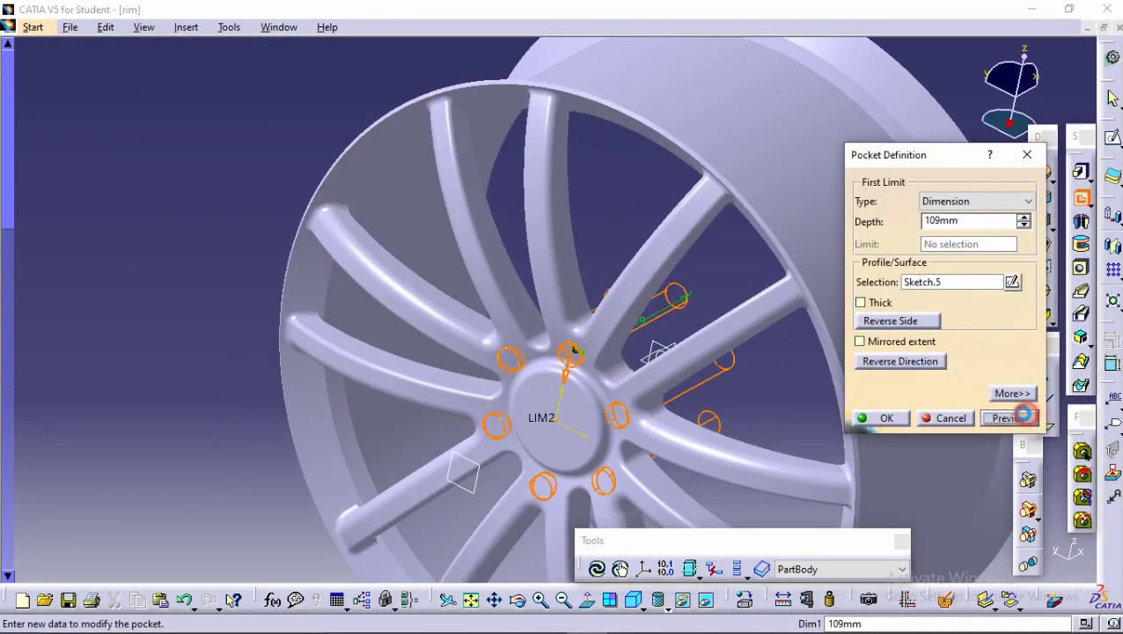
pyautogui.click(888, 419)
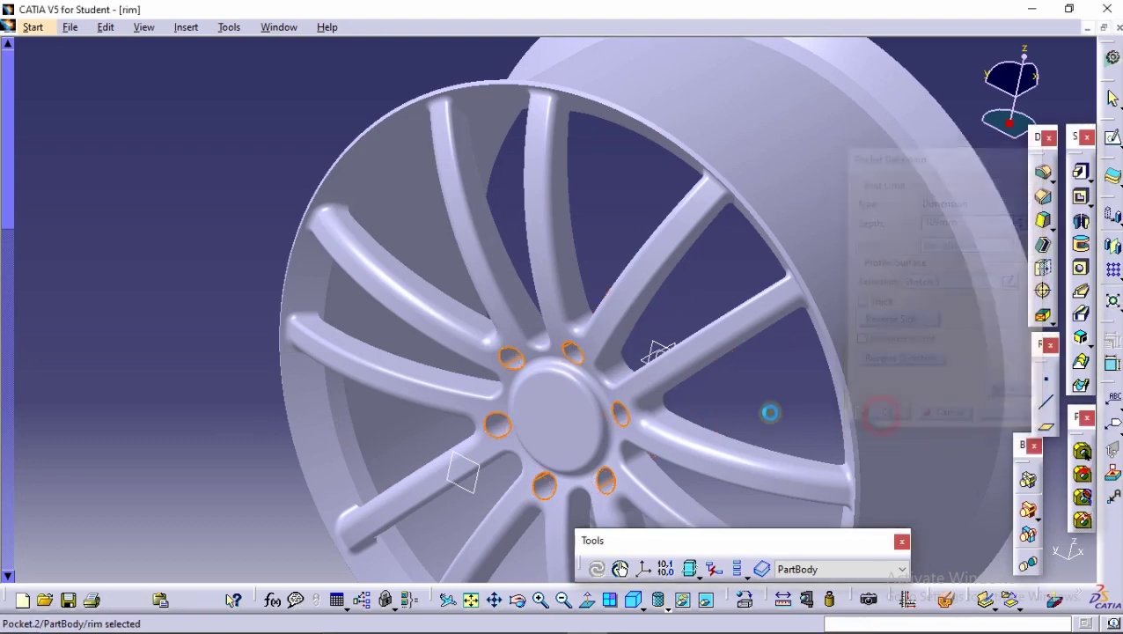
pyautogui.moveTo(697, 409)
pyautogui.mouseDown(button='middle')
pyautogui.moveTo(527, 230)
pyautogui.moveTo(620, 346)
pyautogui.moveTo(578, 347)
pyautogui.mouseUp(button='middle')
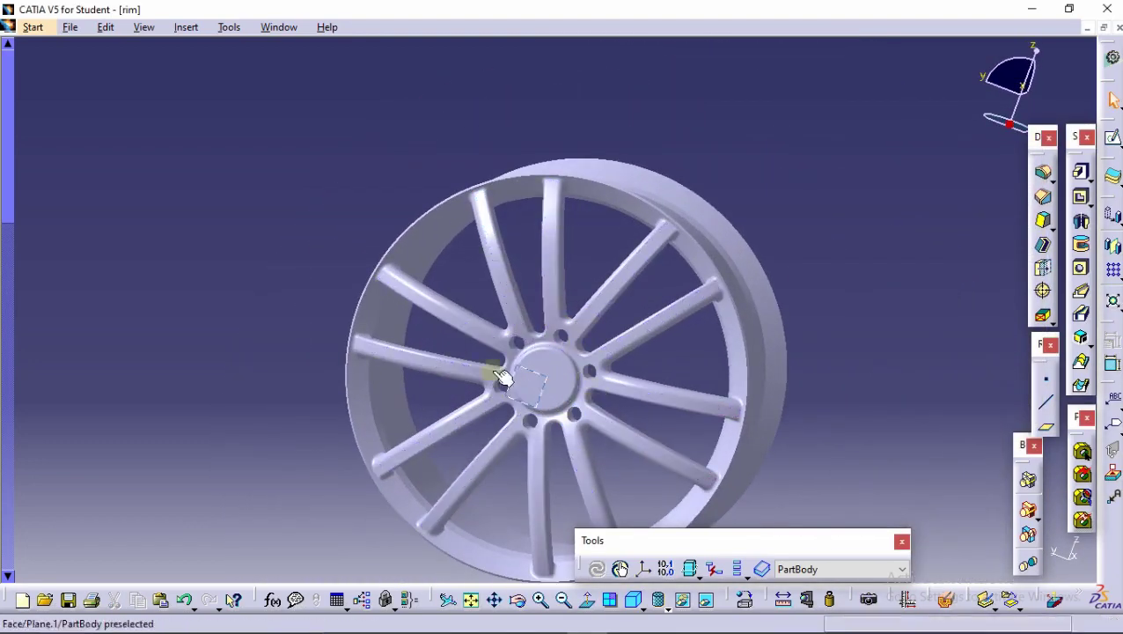
pyautogui.moveTo(506, 396)
pyautogui.mouseDown(button='middle')
pyautogui.moveTo(600, 419)
pyautogui.moveTo(441, 291)
pyautogui.moveTo(487, 379)
pyautogui.moveTo(531, 346)
pyautogui.moveTo(476, 359)
pyautogui.moveTo(388, 258)
pyautogui.mouseUp(button='middle')
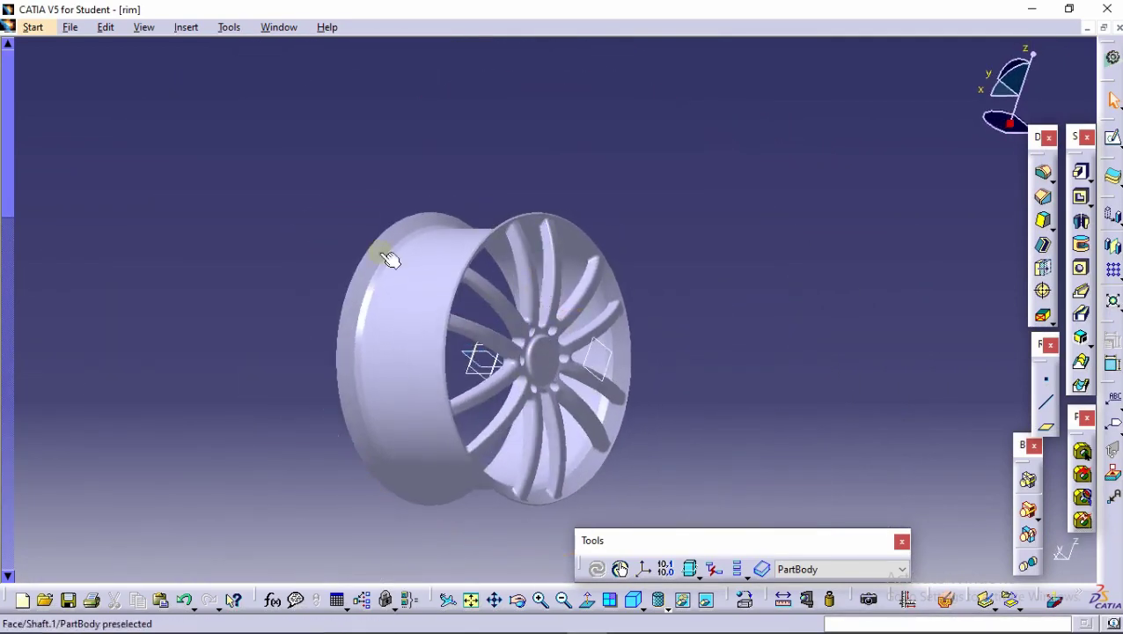
# Insert Body.3 via Insert > Body and start a sketch on the zx plane.
pyautogui.click(185, 28)
pyautogui.click(200, 67)
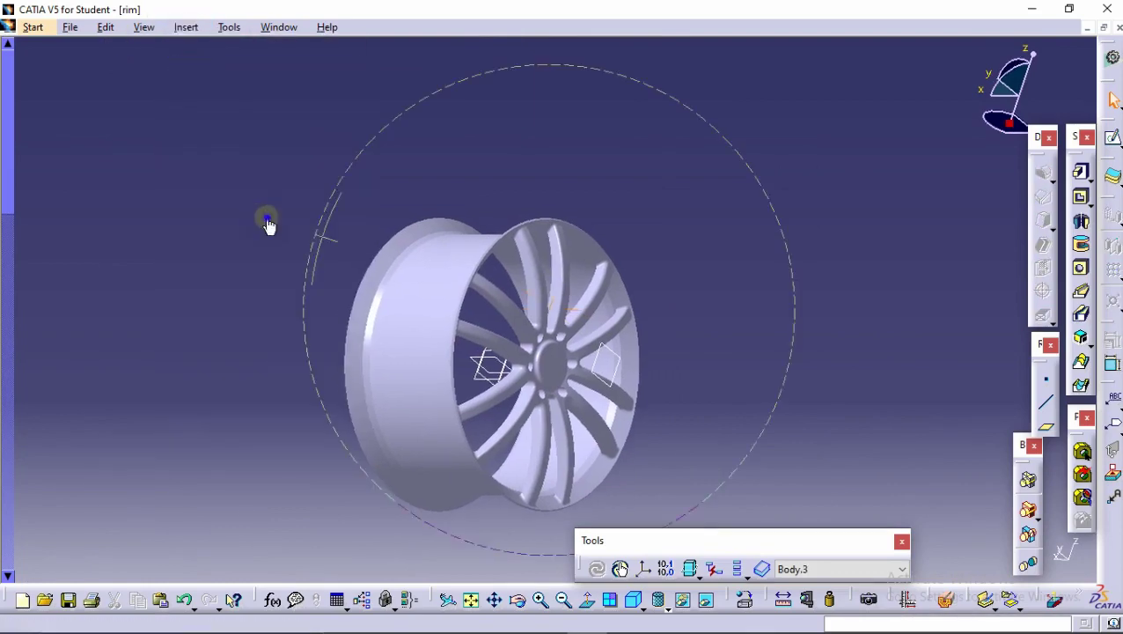
pyautogui.moveTo(269, 220); pyautogui.dragTo(553, 280, button='middle')
pyautogui.moveTo(471, 336); pyautogui.dragTo(524, 368, button='middle')
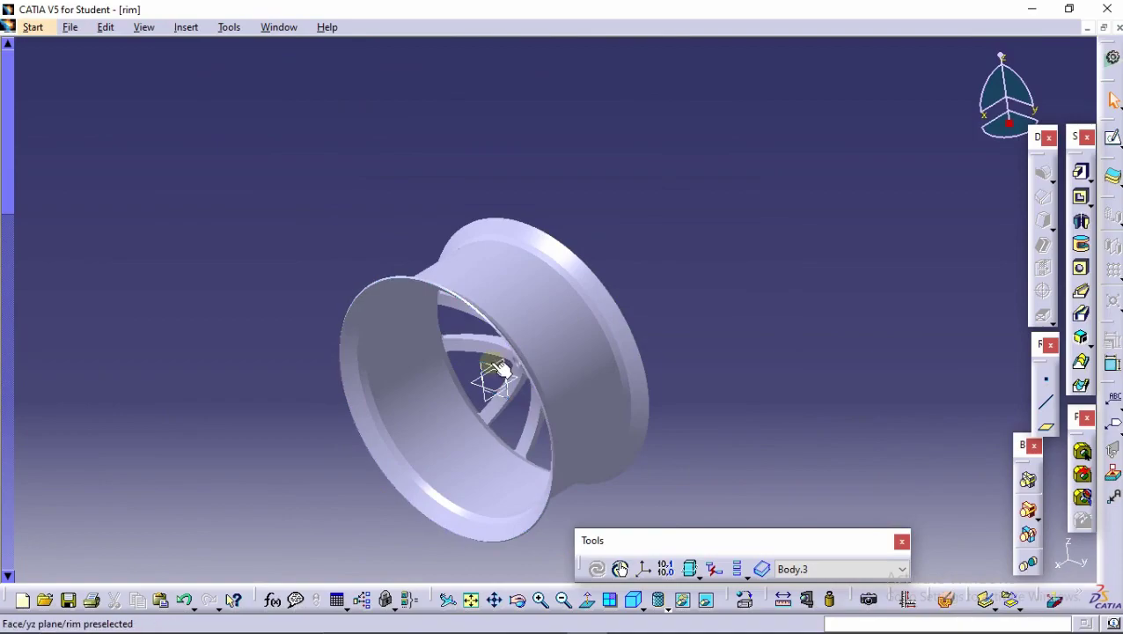
pyautogui.click(1112, 137)
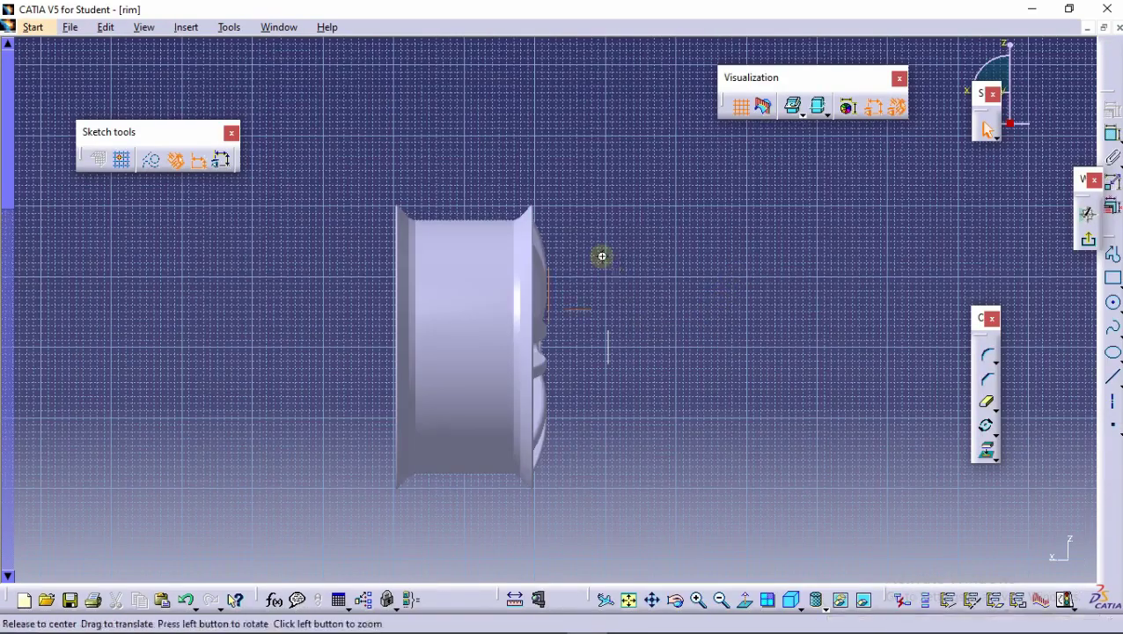
# Draw a seven-point spline from the rim edge corner arching over to the centre line.
pyautogui.moveTo(602, 256); pyautogui.dragTo(708, 266, button='middle')
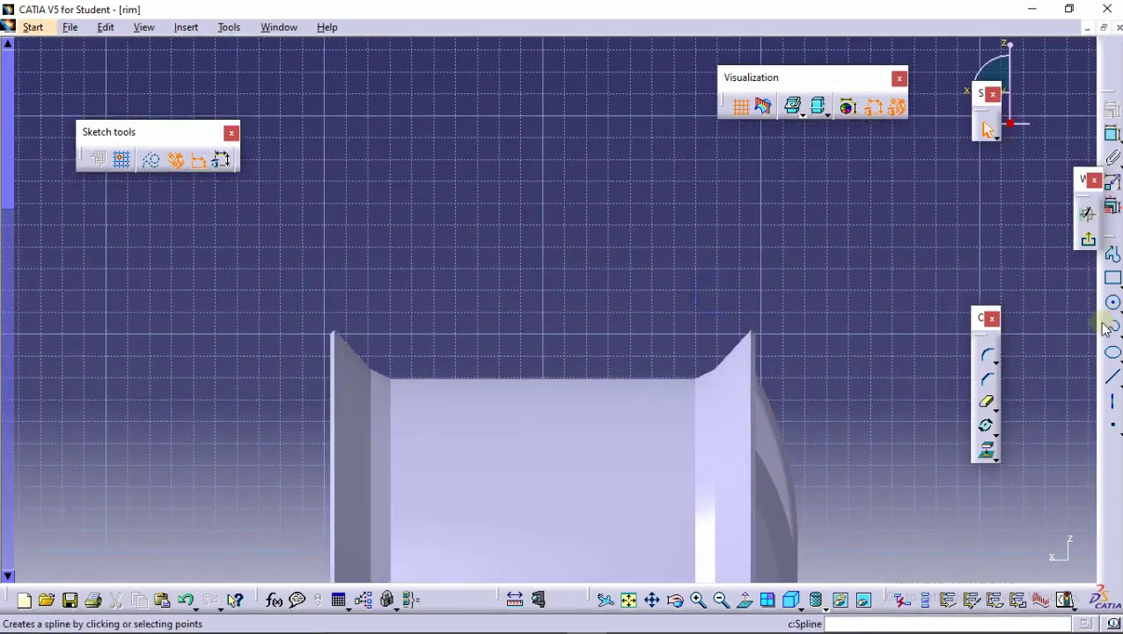
pyautogui.click(695, 376)
pyautogui.click(731, 348)
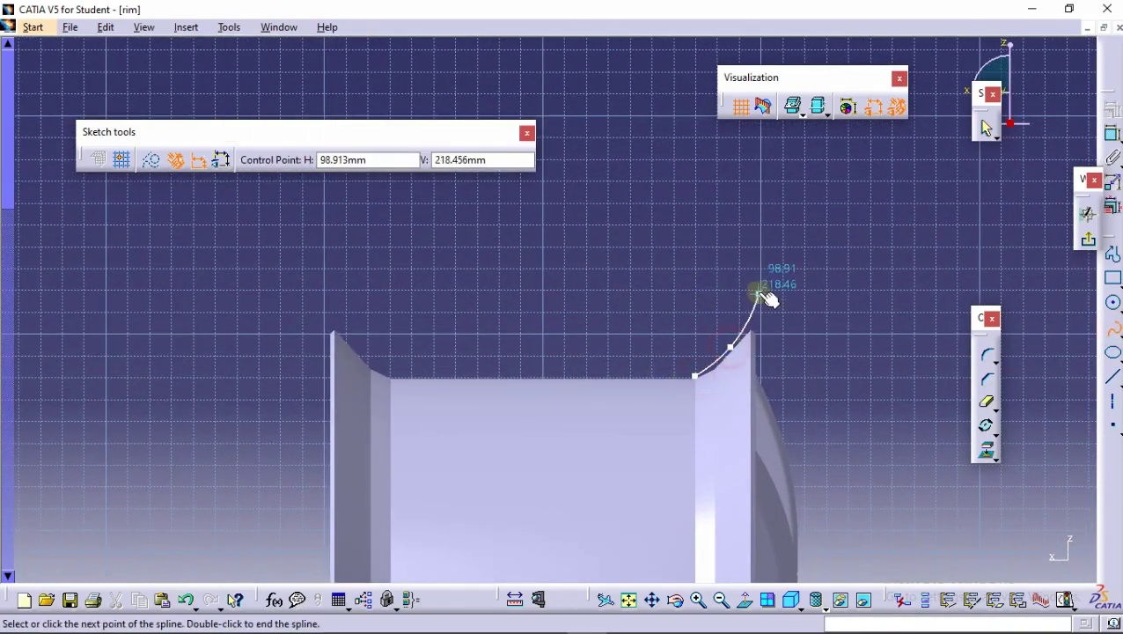
pyautogui.click(759, 293)
pyautogui.click(742, 255)
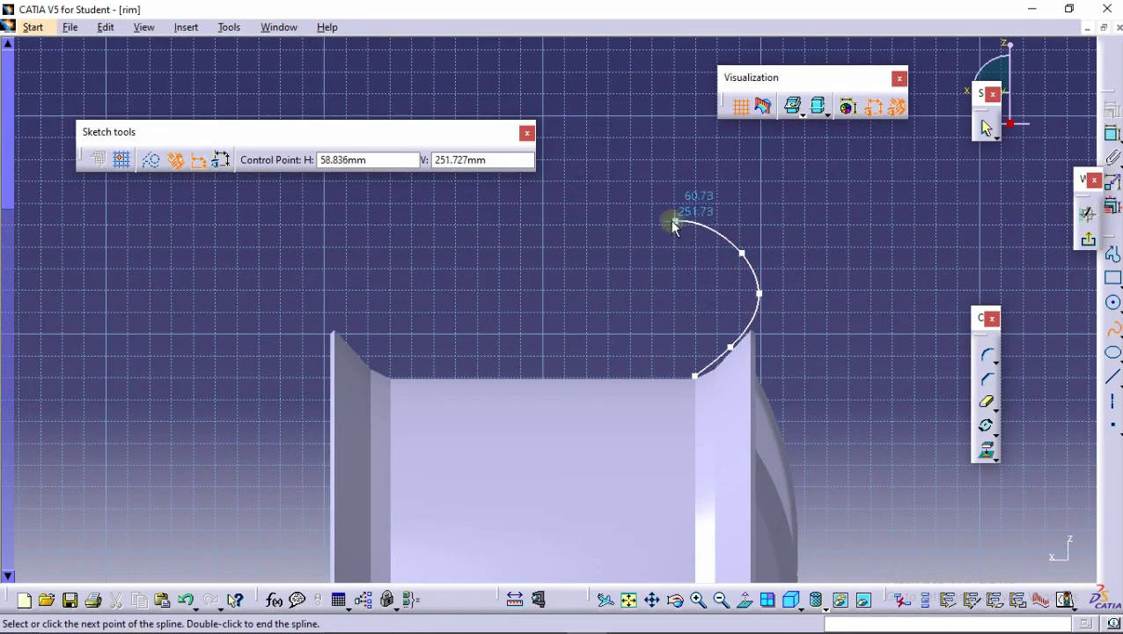
pyautogui.click(686, 221)
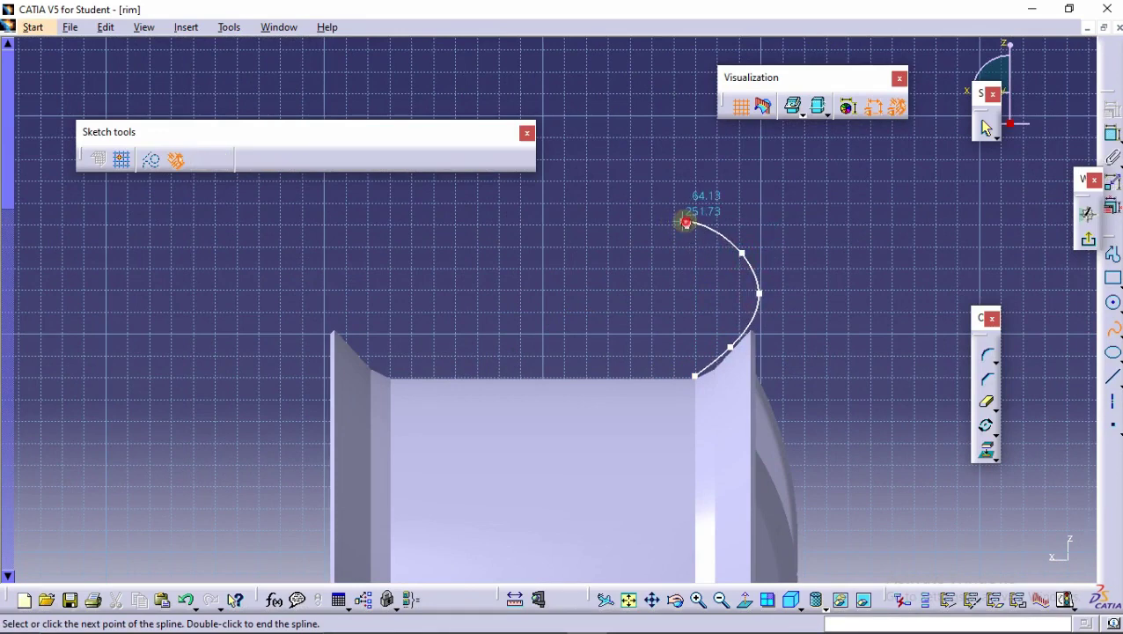
pyautogui.click(594, 213)
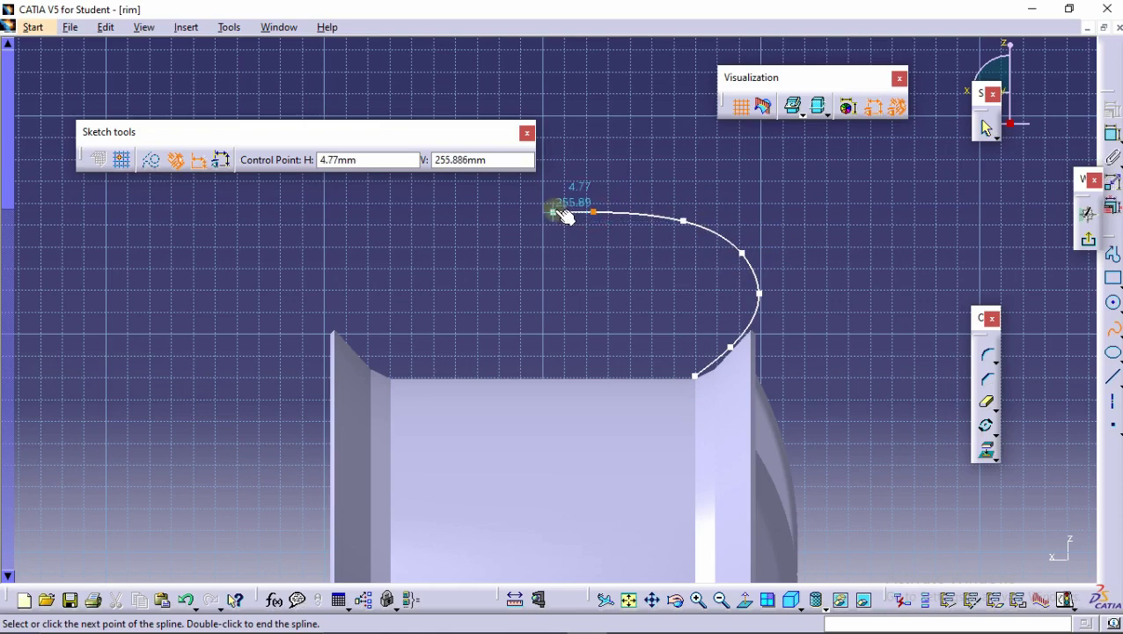
pyautogui.click(560, 213)
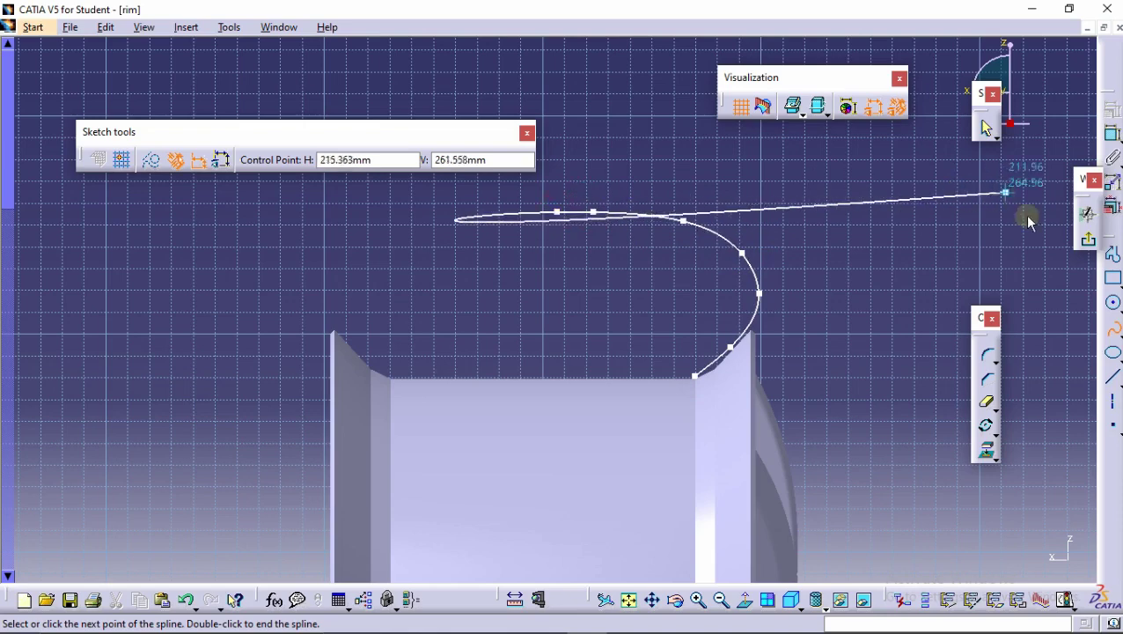
pyautogui.click(1113, 328)
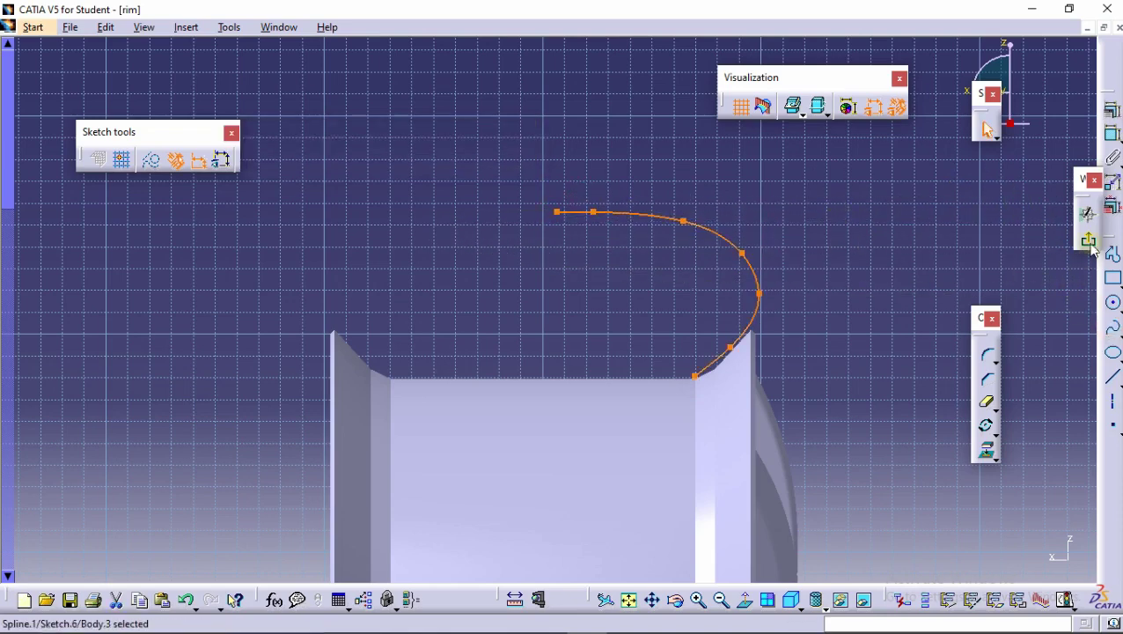
# Mirror the spline profile about the vertical V axis with Symmetry.
pyautogui.click(993, 430)
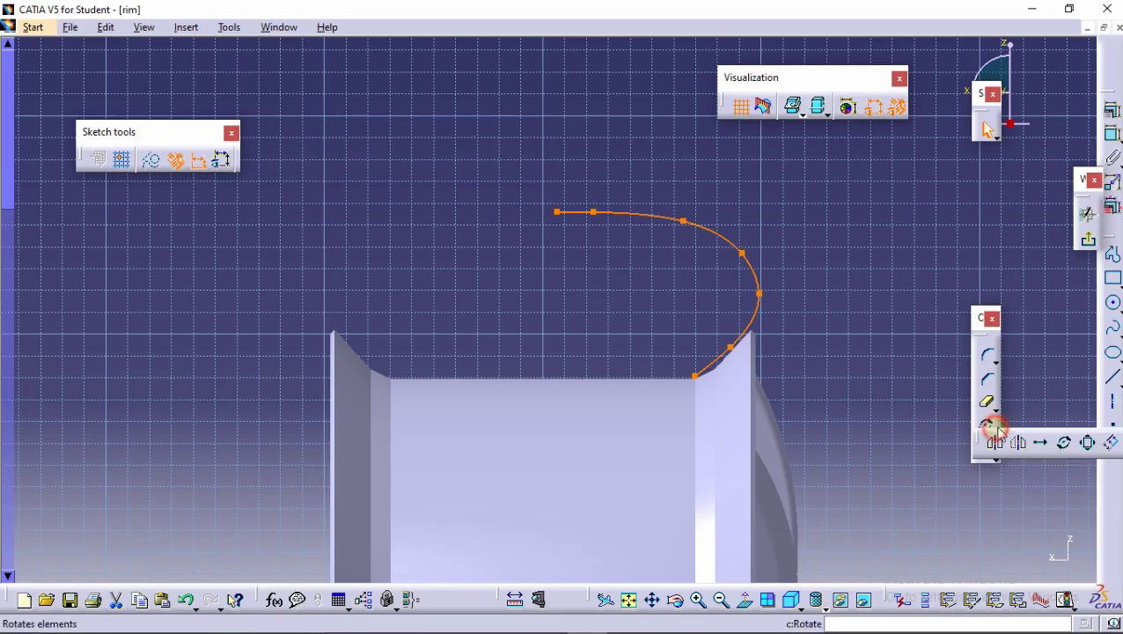
pyautogui.middleClick(590, 291)
pyautogui.moveTo(590, 291)
pyautogui.mouseDown(button='middle')
pyautogui.moveTo(644, 436)
pyautogui.moveTo(785, 326)
pyautogui.moveTo(692, 334)
pyautogui.mouseUp(button='middle')
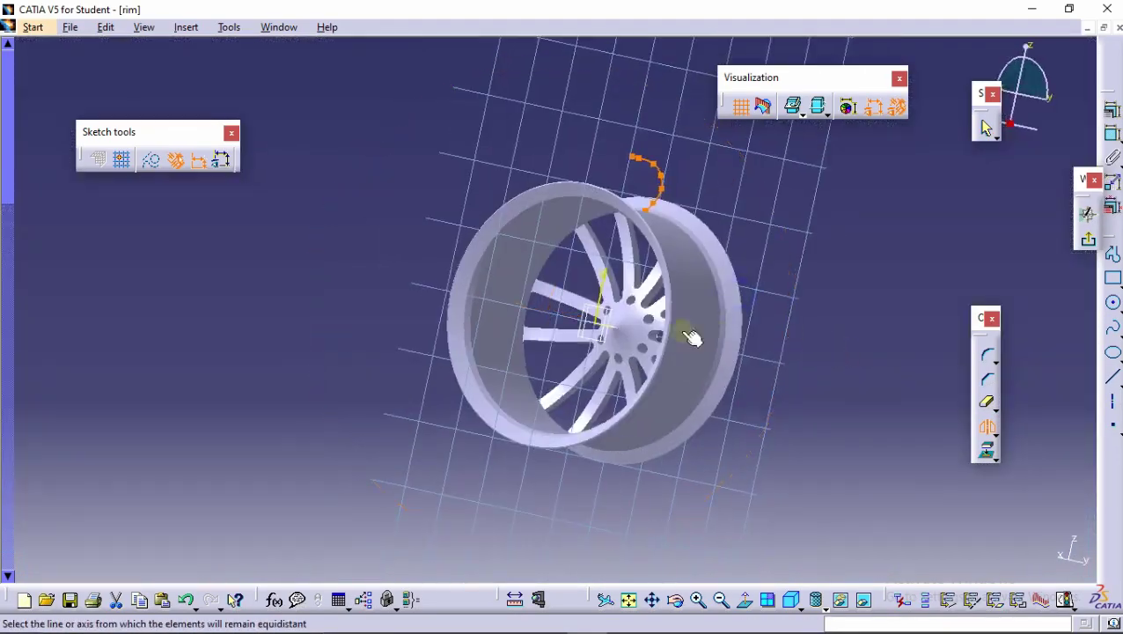
pyautogui.click(605, 290)
pyautogui.click(746, 599)
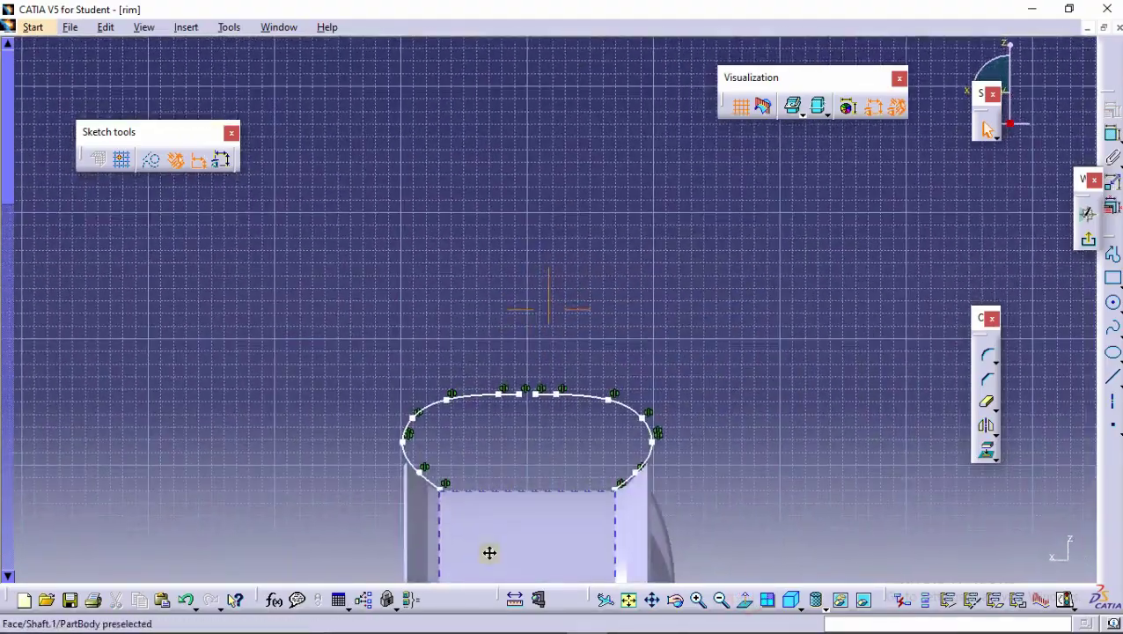
pyautogui.moveTo(489, 552); pyautogui.dragTo(509, 228, button='middle')
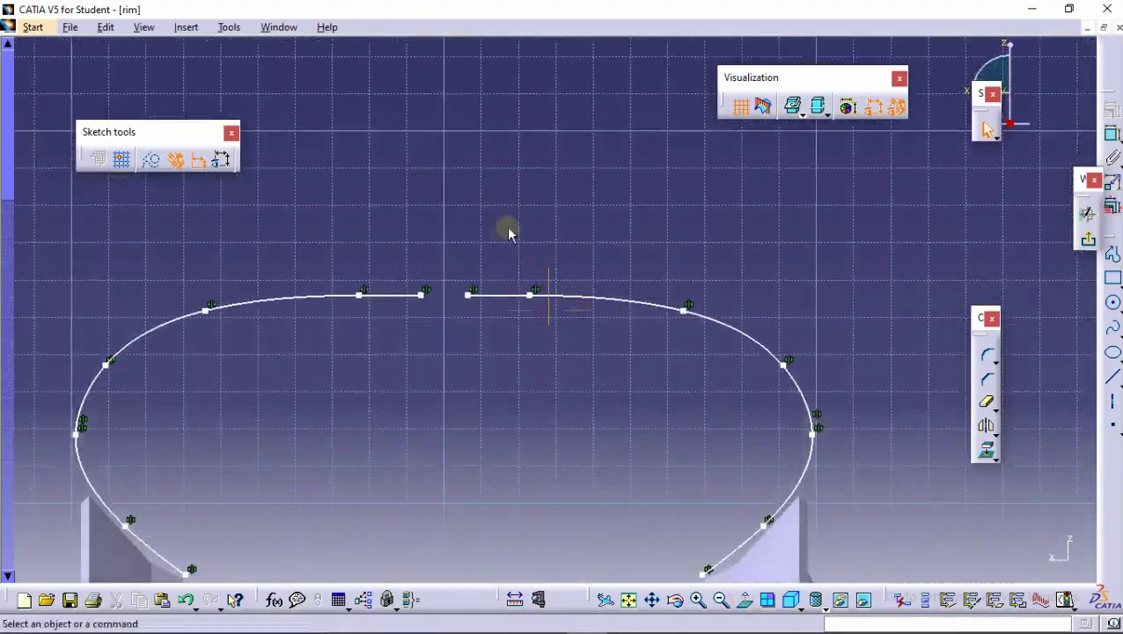
# Join the two profile halves with a straight line between the spline endpoints.
pyautogui.click(1112, 377)
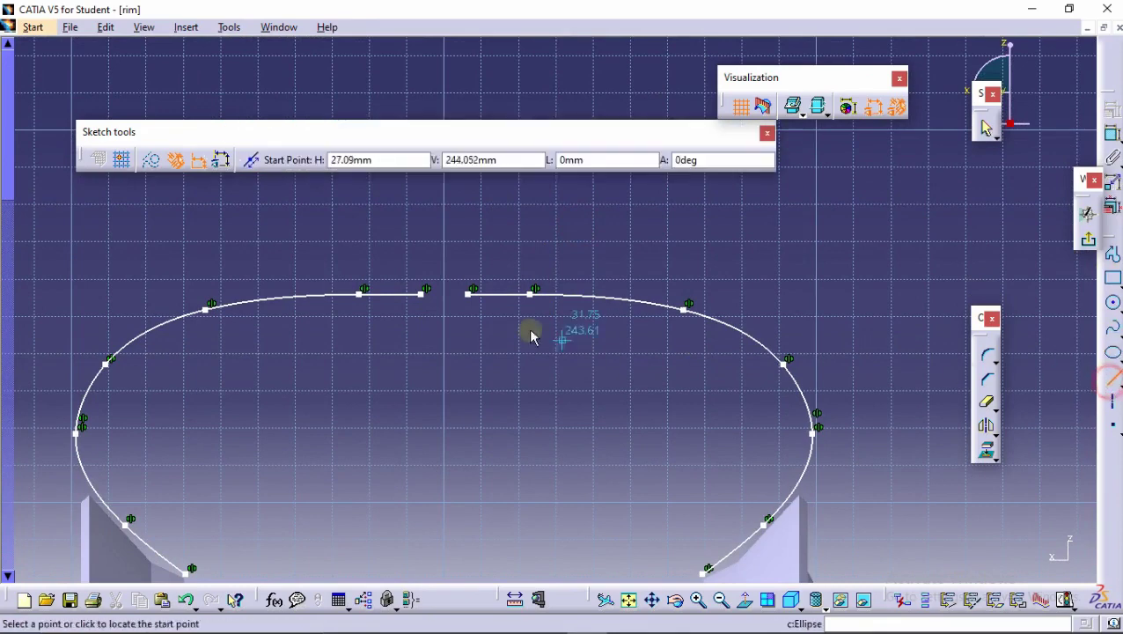
pyautogui.click(425, 294)
pyautogui.click(468, 294)
pyautogui.click(722, 239)
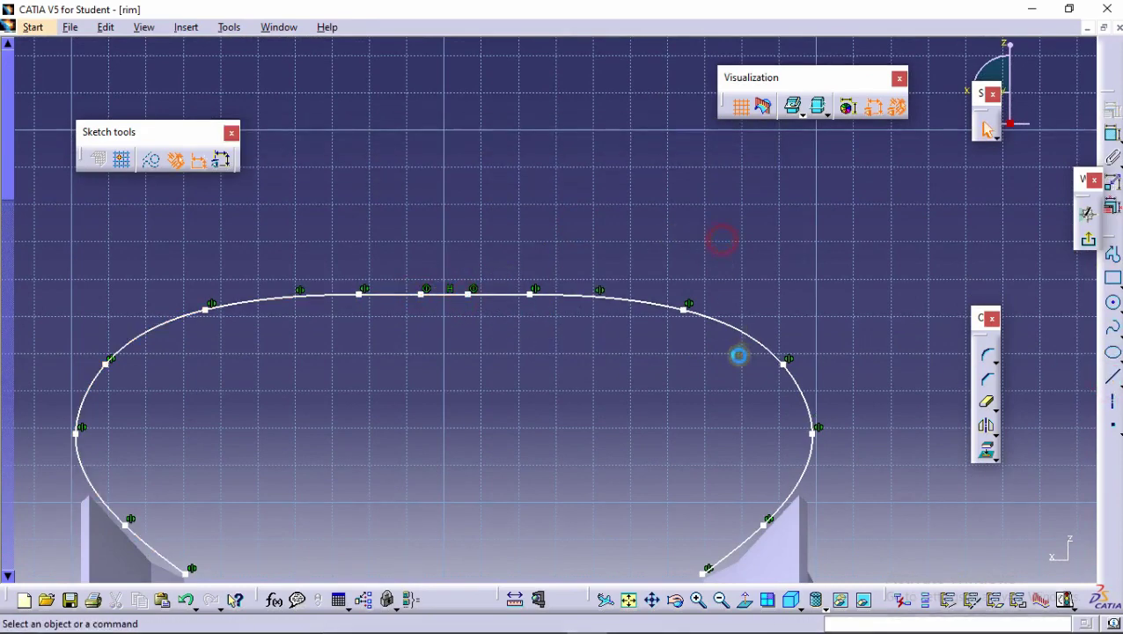
# Drag the spline control points to smooth the top into a rounded outline, then exit the sketch.
pyautogui.moveTo(739, 354); pyautogui.dragTo(606, 234, button='middle')
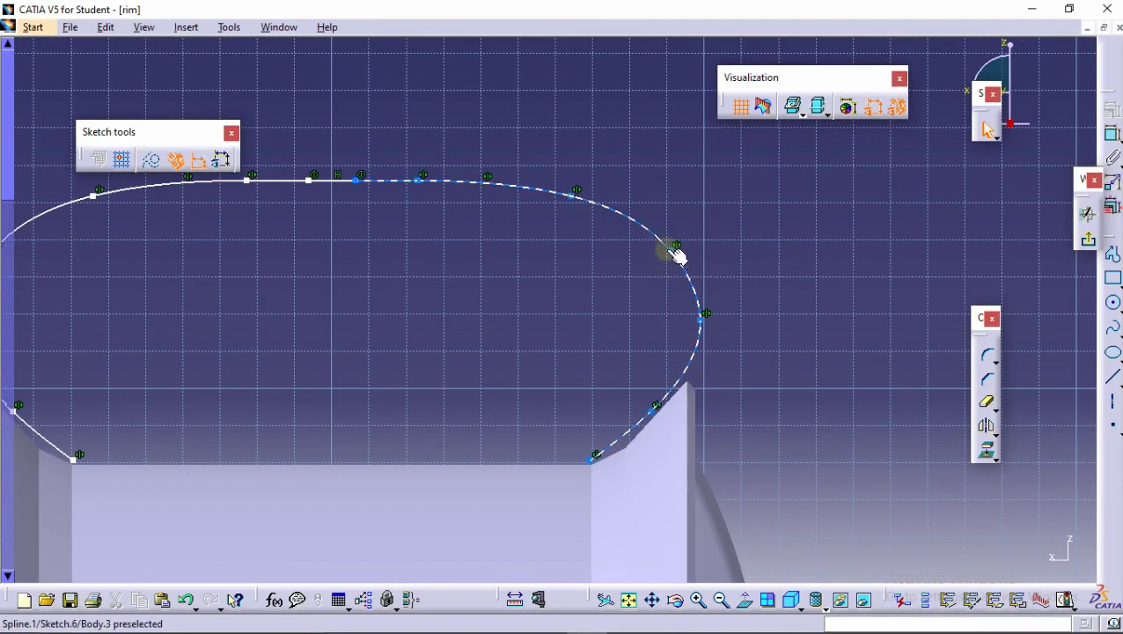
pyautogui.moveTo(675, 244); pyautogui.dragTo(681, 225)
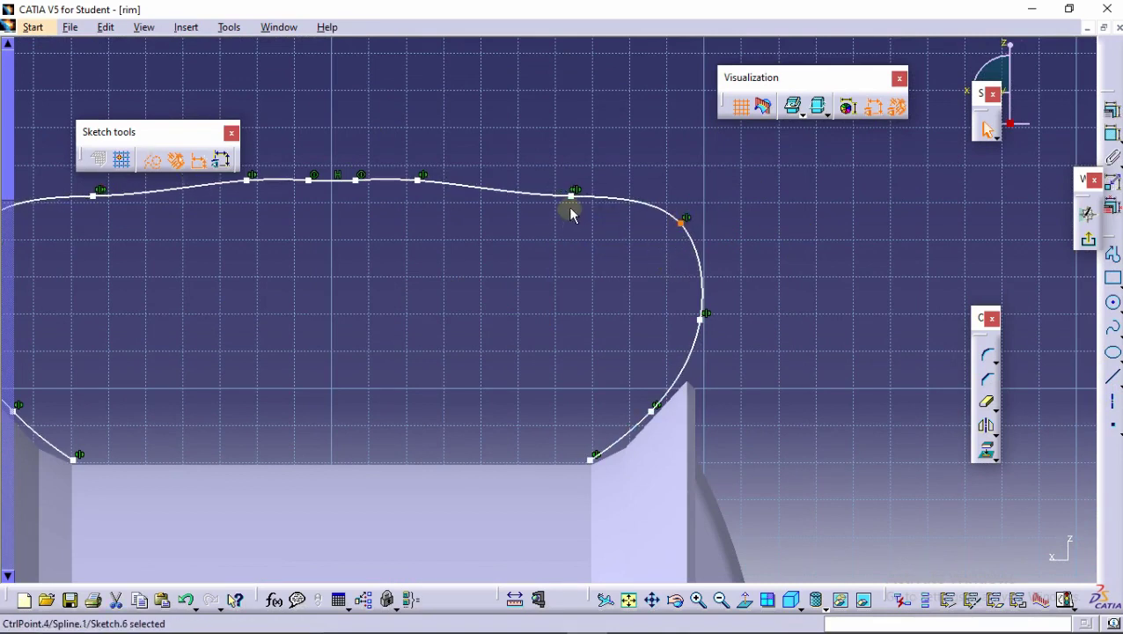
pyautogui.moveTo(572, 193); pyautogui.dragTo(574, 181)
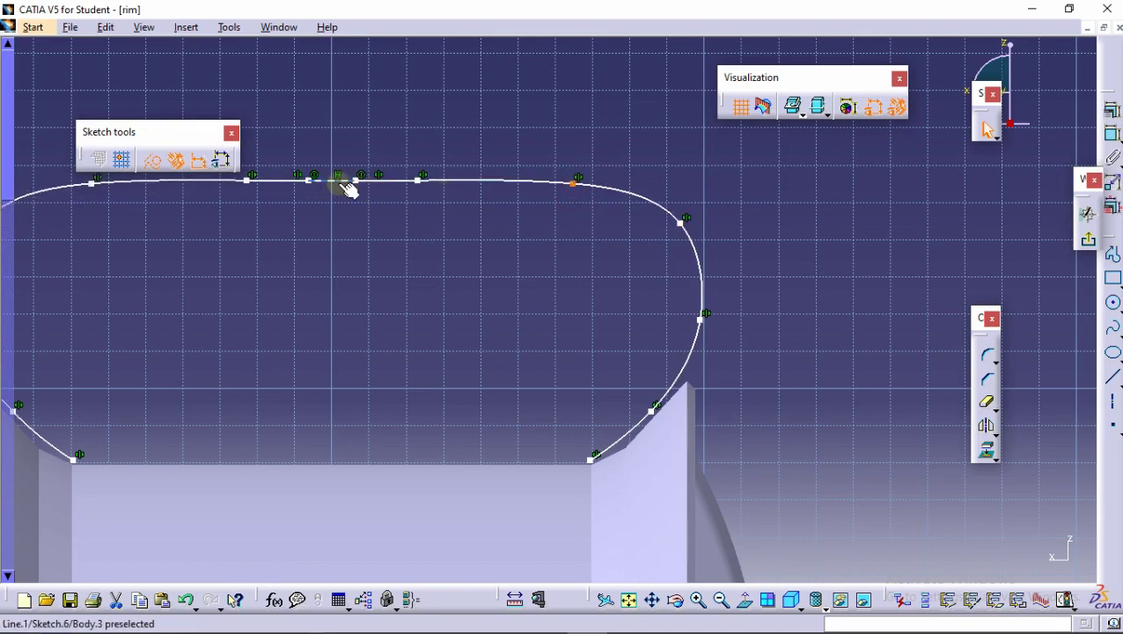
pyautogui.moveTo(351, 183); pyautogui.dragTo(340, 150)
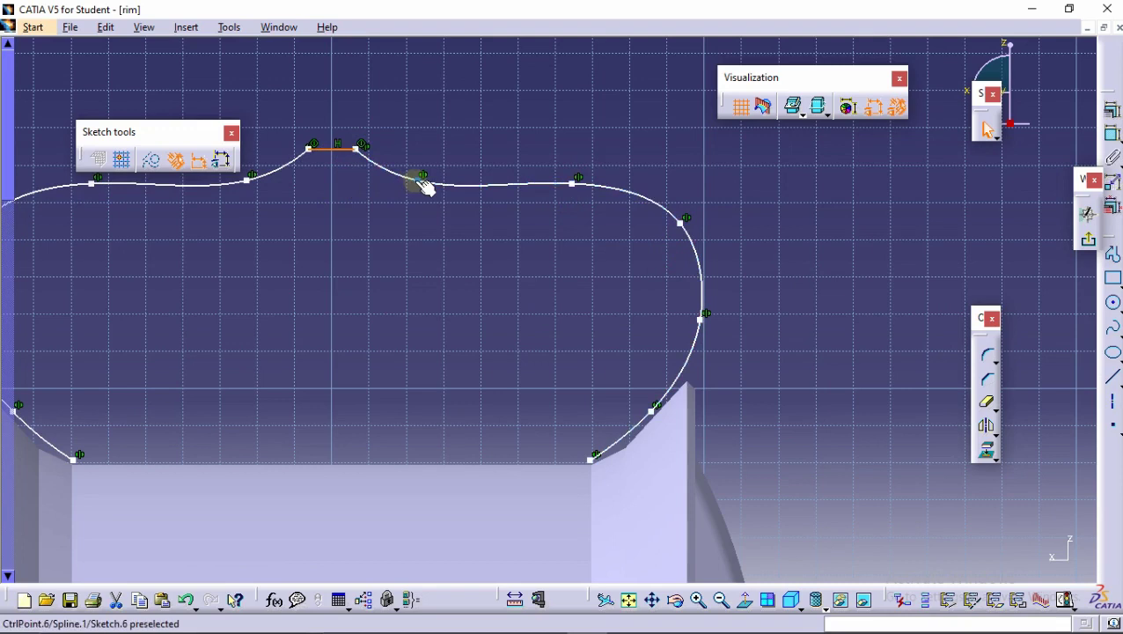
pyautogui.moveTo(419, 180); pyautogui.dragTo(431, 159)
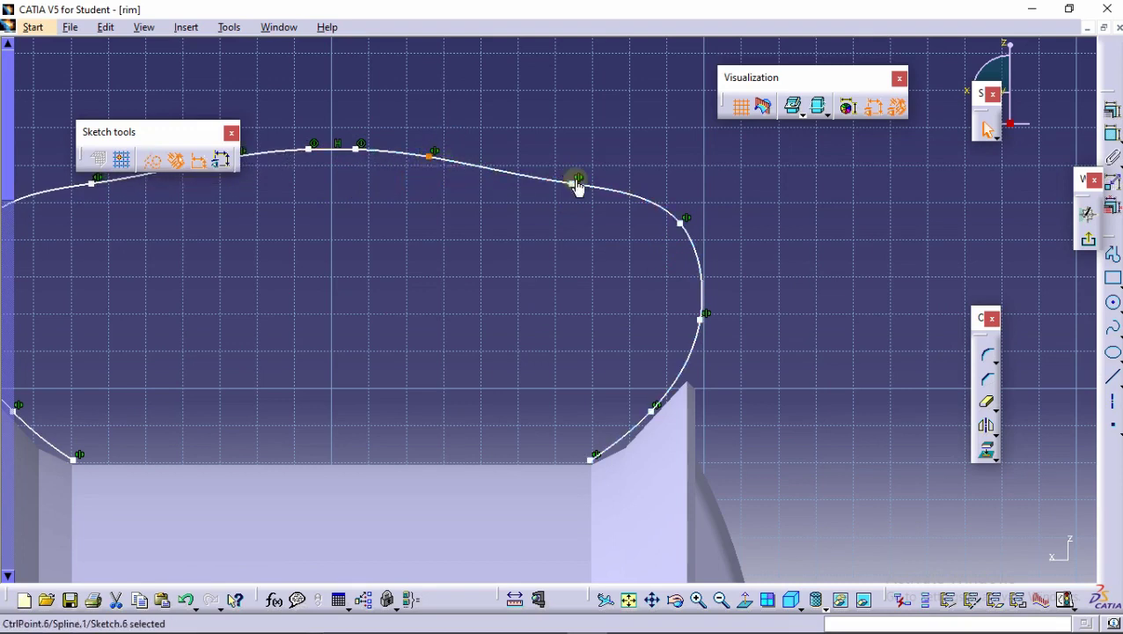
pyautogui.moveTo(573, 182)
pyautogui.mouseDown()
pyautogui.moveTo(589, 166)
pyautogui.moveTo(634, 175)
pyautogui.moveTo(539, 168)
pyautogui.moveTo(514, 152)
pyautogui.mouseUp()
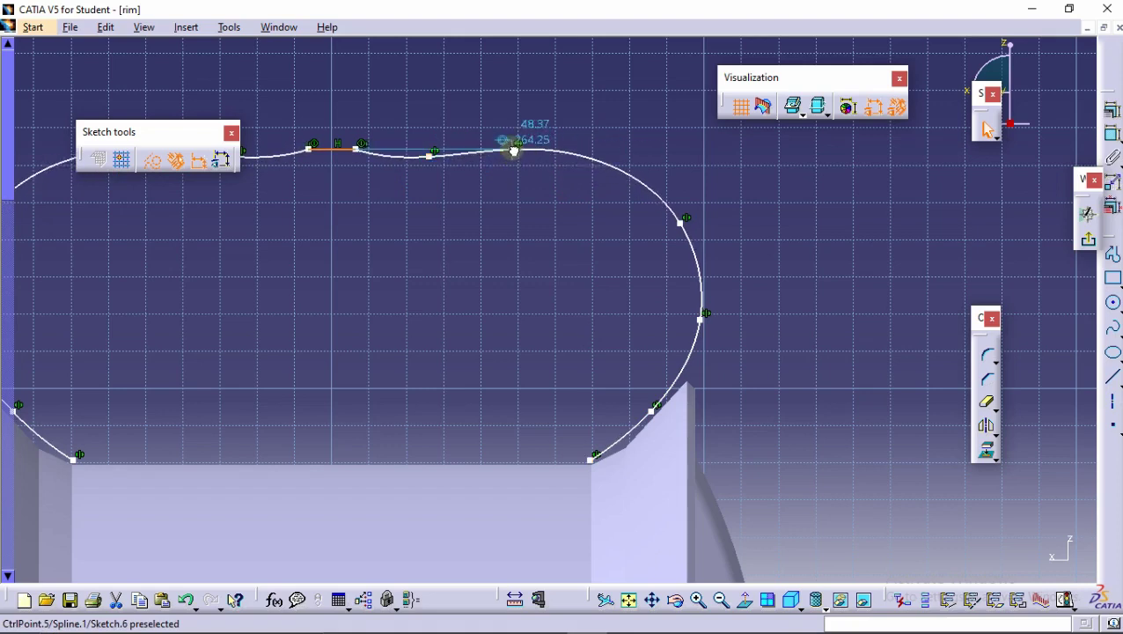
pyautogui.click(437, 158)
pyautogui.click(426, 183)
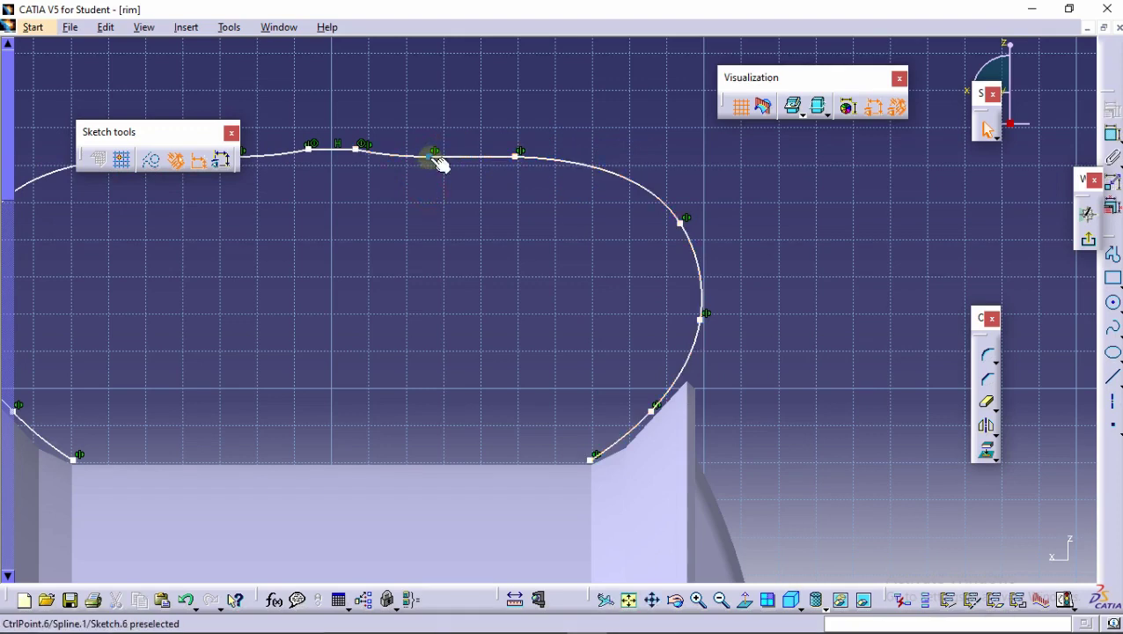
pyautogui.moveTo(438, 162); pyautogui.dragTo(434, 154)
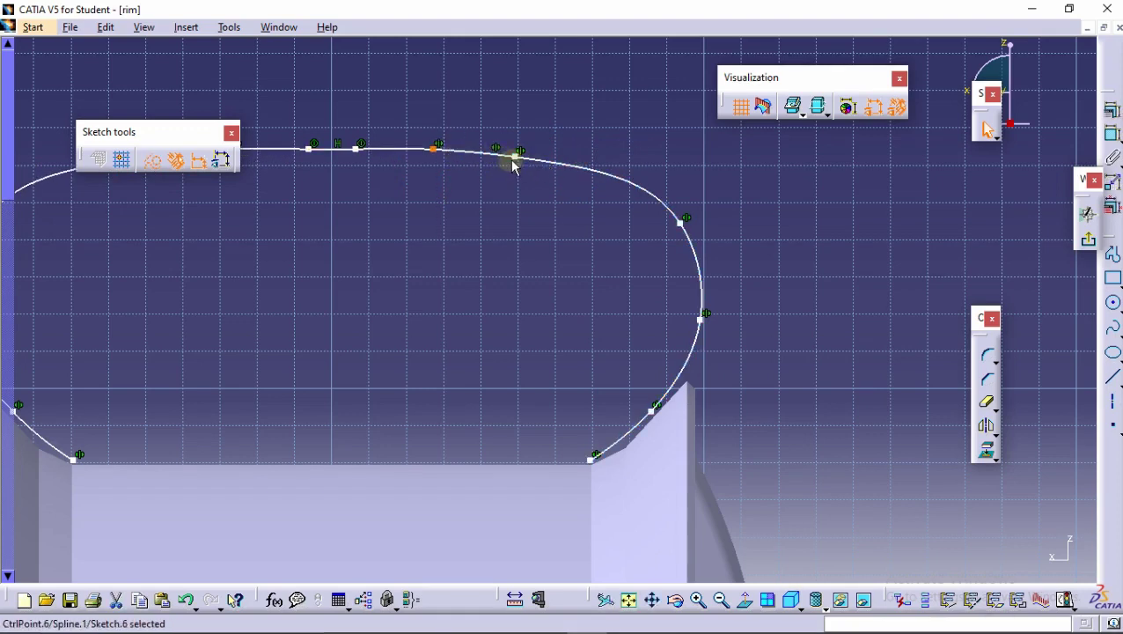
pyautogui.moveTo(526, 156); pyautogui.dragTo(596, 169)
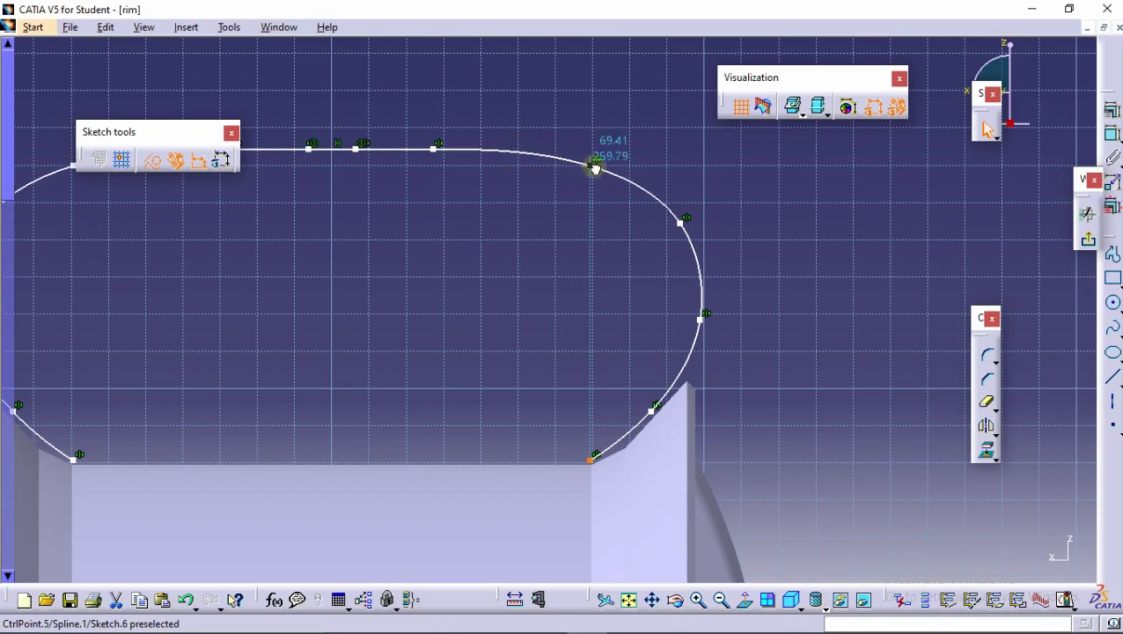
pyautogui.moveTo(752, 178); pyautogui.dragTo(787, 251, button='middle')
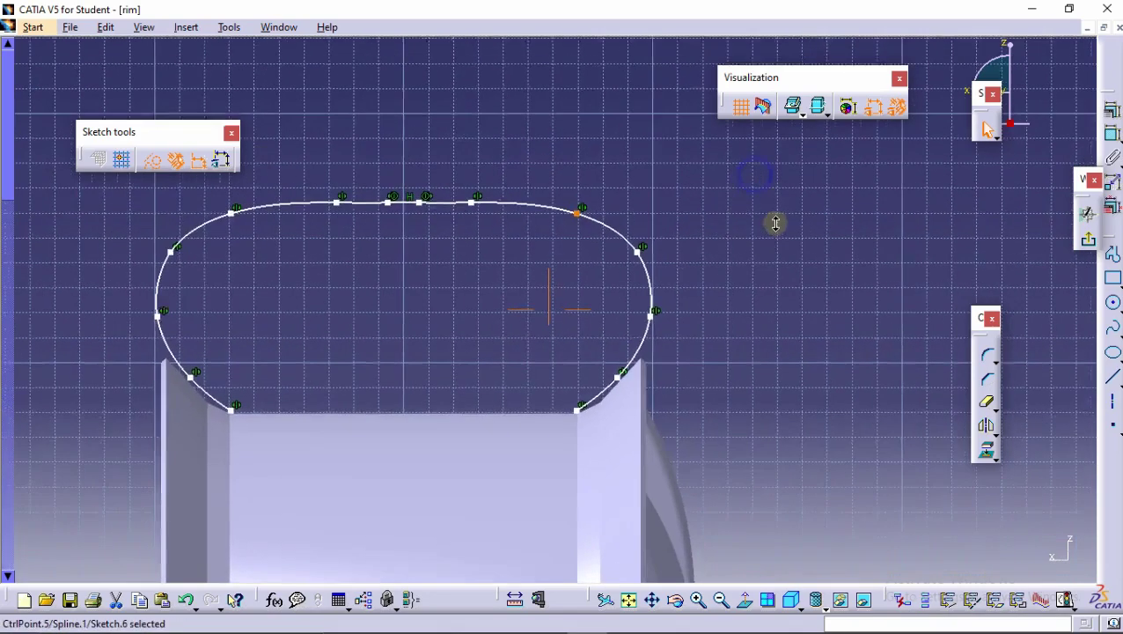
pyautogui.click(1091, 242)
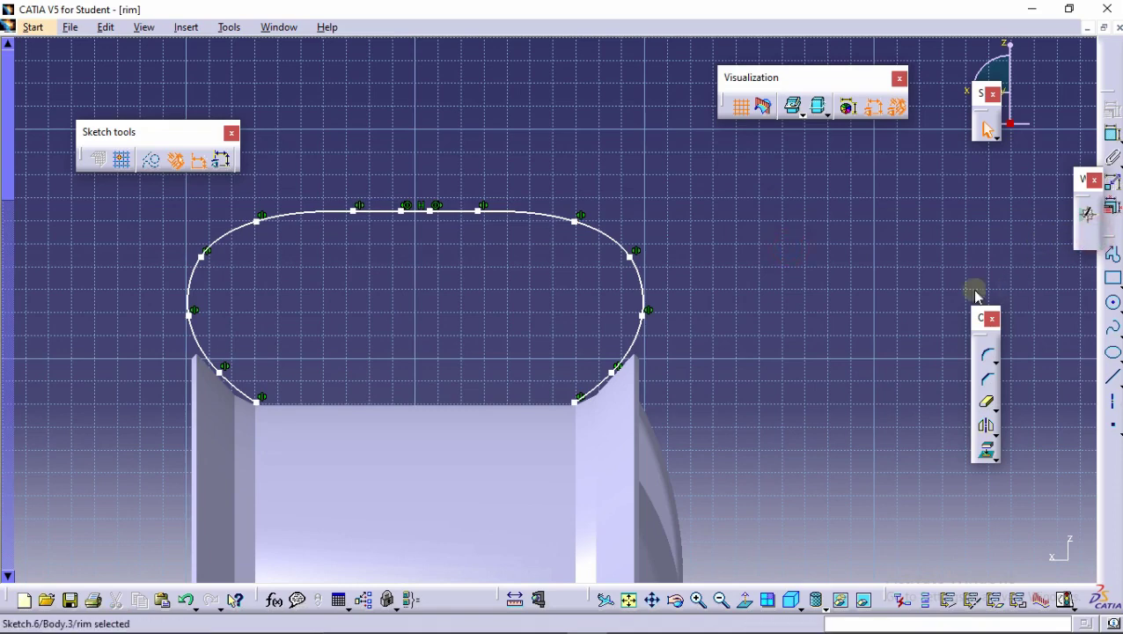
# Revolve Sketch.6 360deg as a thick profile with 5mm thickness to form the tyre.
pyautogui.moveTo(611, 205); pyautogui.dragTo(643, 333, button='middle')
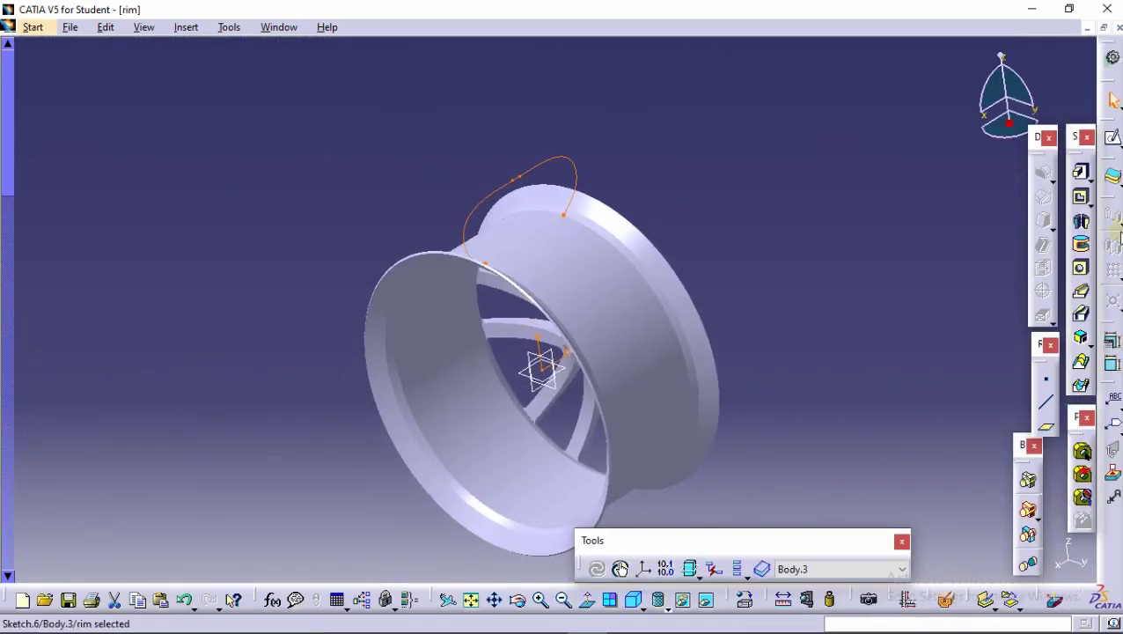
pyautogui.click(1086, 222)
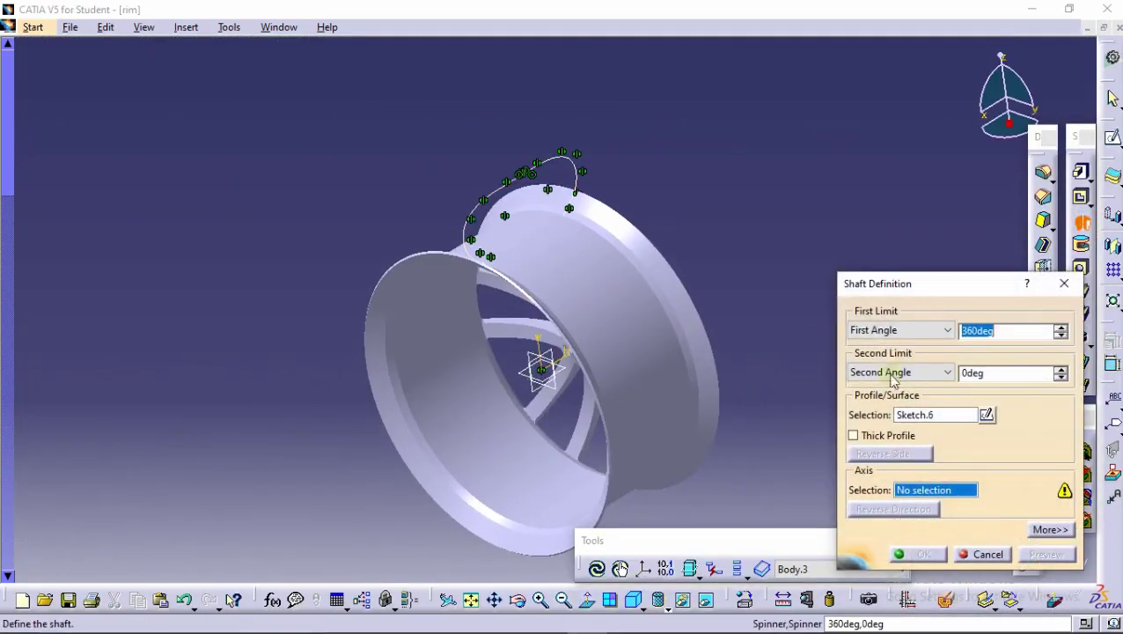
pyautogui.click(479, 393)
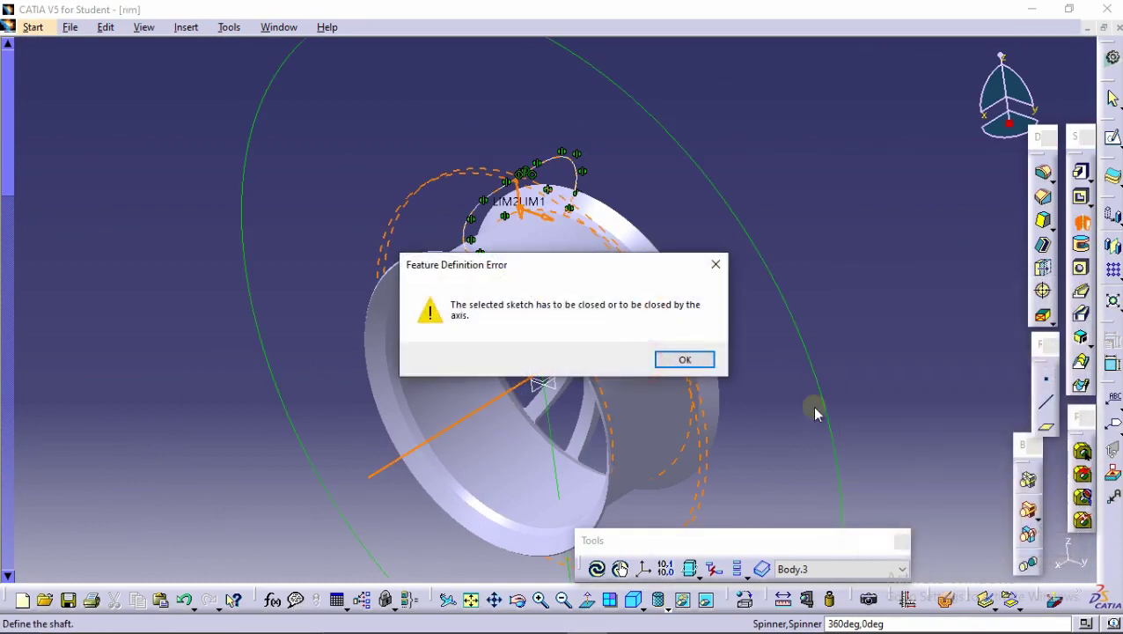
pyautogui.click(678, 359)
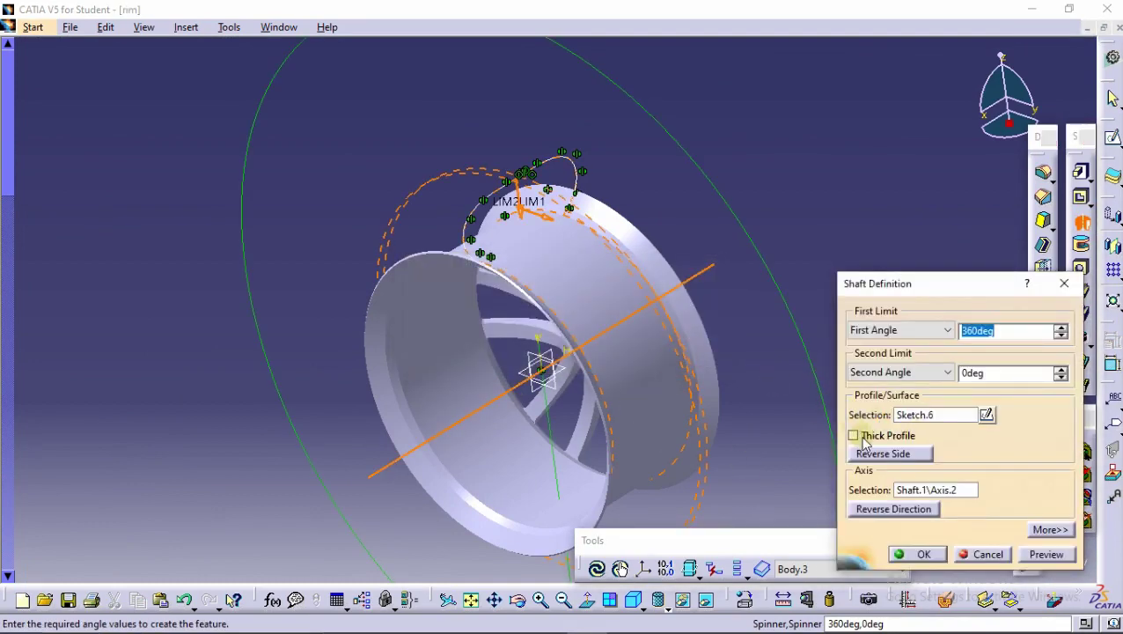
pyautogui.click(865, 438)
pyautogui.click(1063, 325)
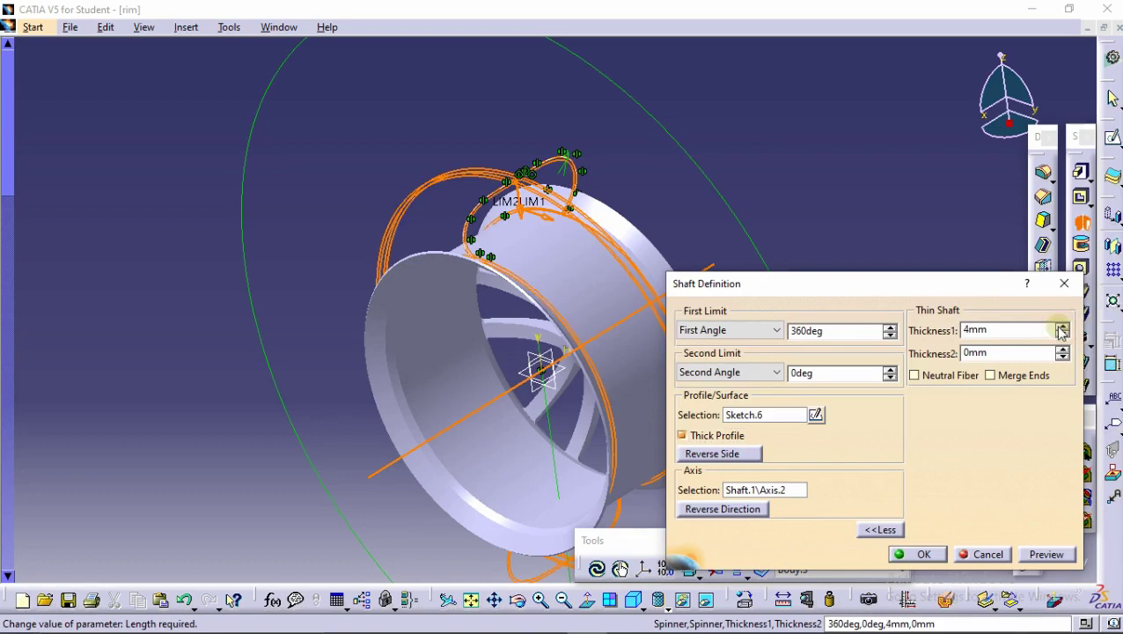
pyautogui.click(1063, 326)
pyautogui.click(1043, 553)
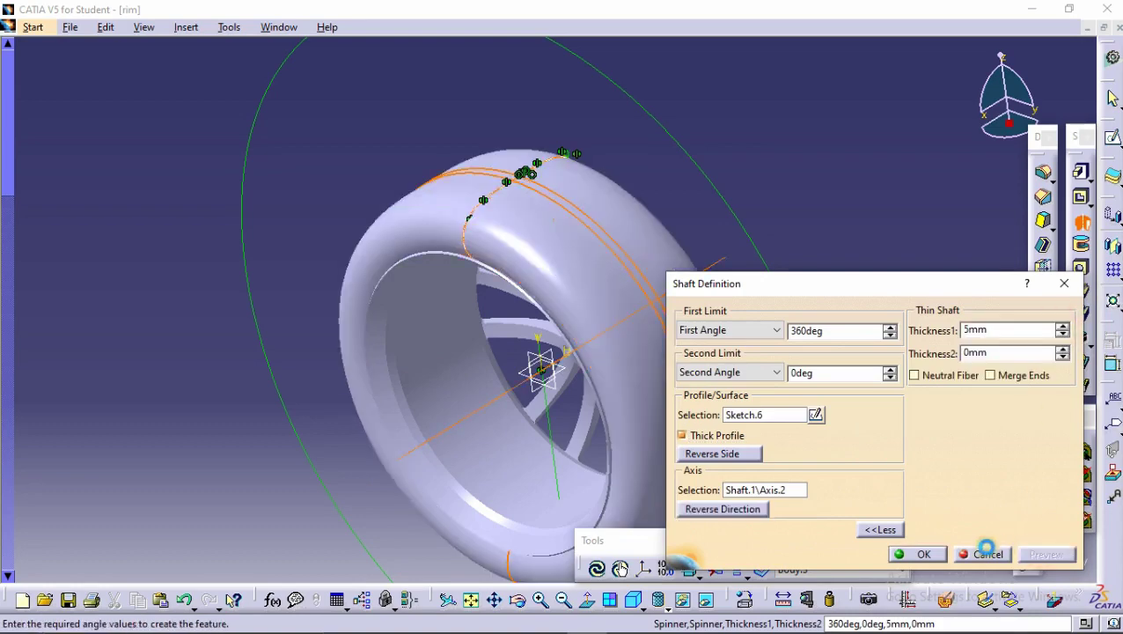
pyautogui.click(920, 554)
pyautogui.moveTo(864, 483)
pyautogui.mouseDown(button='middle')
pyautogui.moveTo(733, 327)
pyautogui.moveTo(552, 231)
pyautogui.moveTo(563, 199)
pyautogui.mouseUp(button='middle')
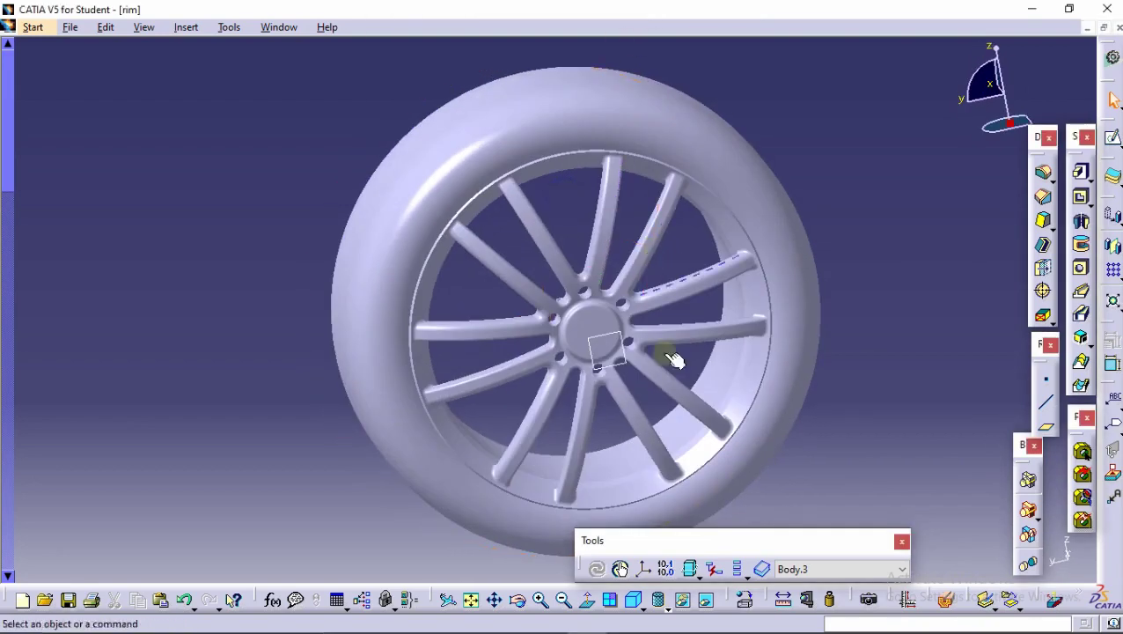
# Edit Sketch.6 by dragging the profile top down and adjusting the right shoulder, then update the tyre.
pyautogui.click(706, 599)
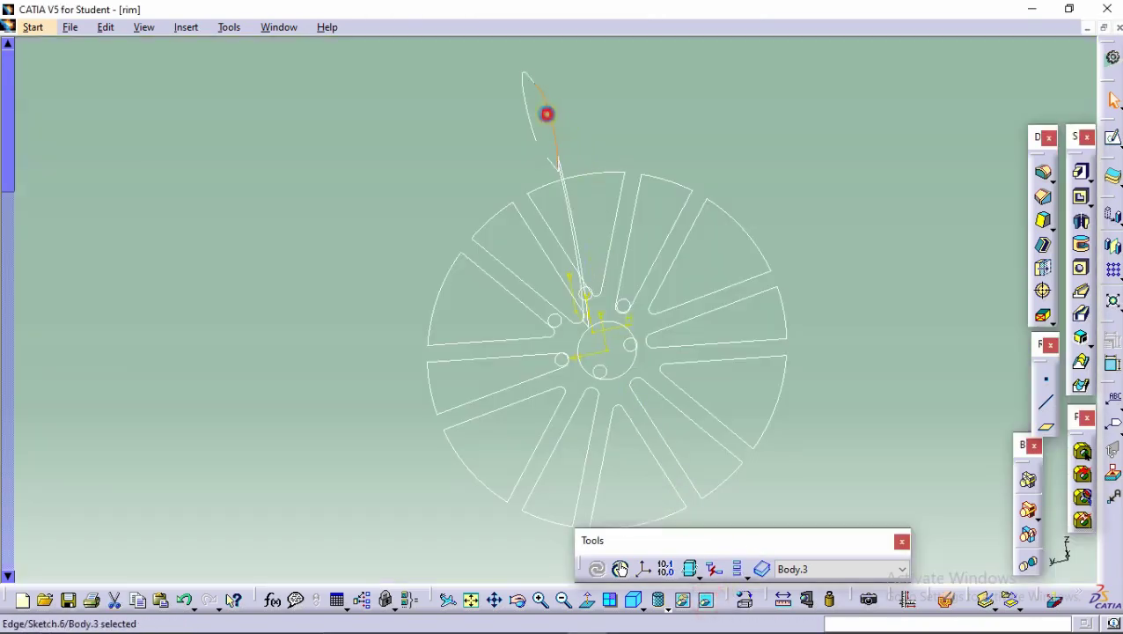
pyautogui.doubleClick(685, 310)
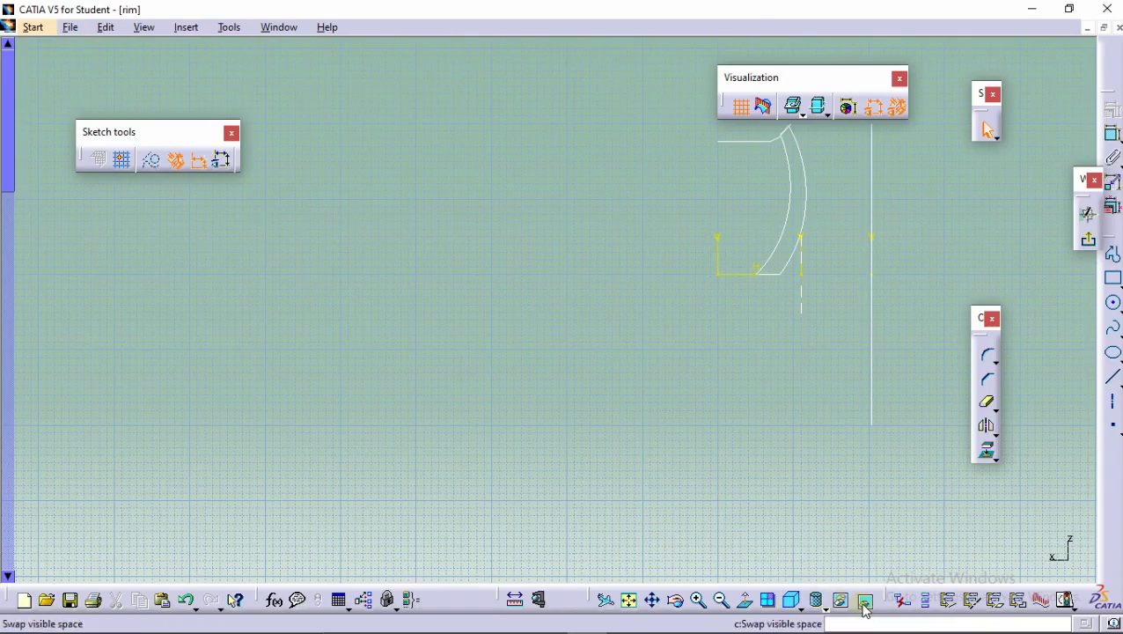
pyautogui.click(863, 600)
pyautogui.moveTo(799, 511)
pyautogui.mouseDown(button='middle')
pyautogui.moveTo(604, 371)
pyautogui.moveTo(614, 334)
pyautogui.moveTo(611, 353)
pyautogui.moveTo(485, 202)
pyautogui.mouseUp(button='middle')
pyautogui.moveTo(447, 201); pyautogui.dragTo(750, 265)
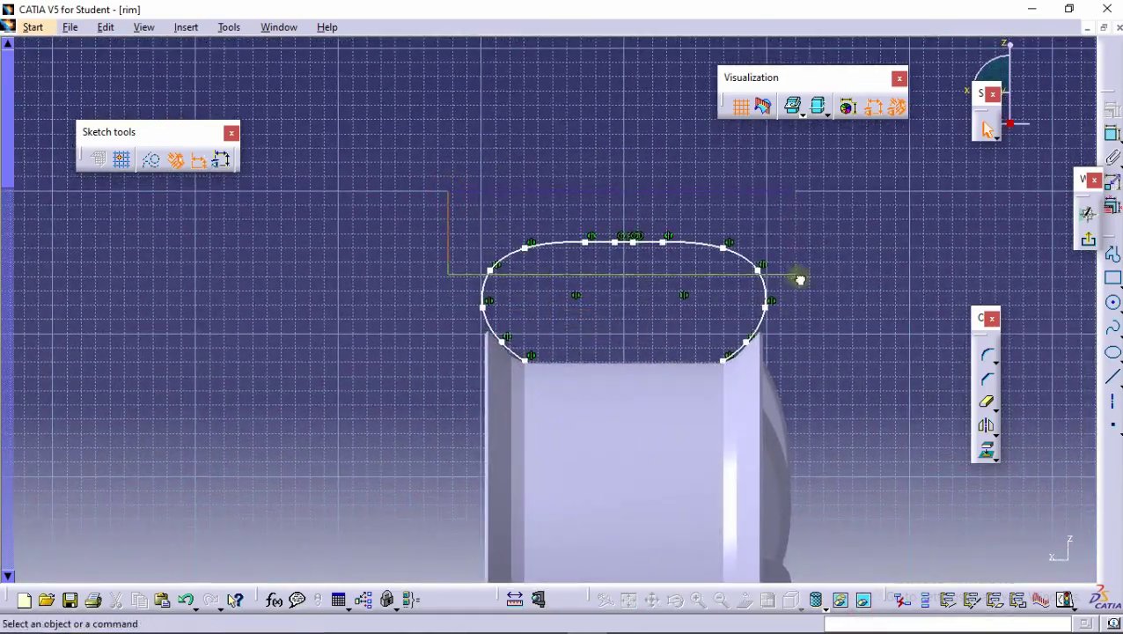
pyautogui.moveTo(634, 238); pyautogui.dragTo(637, 265)
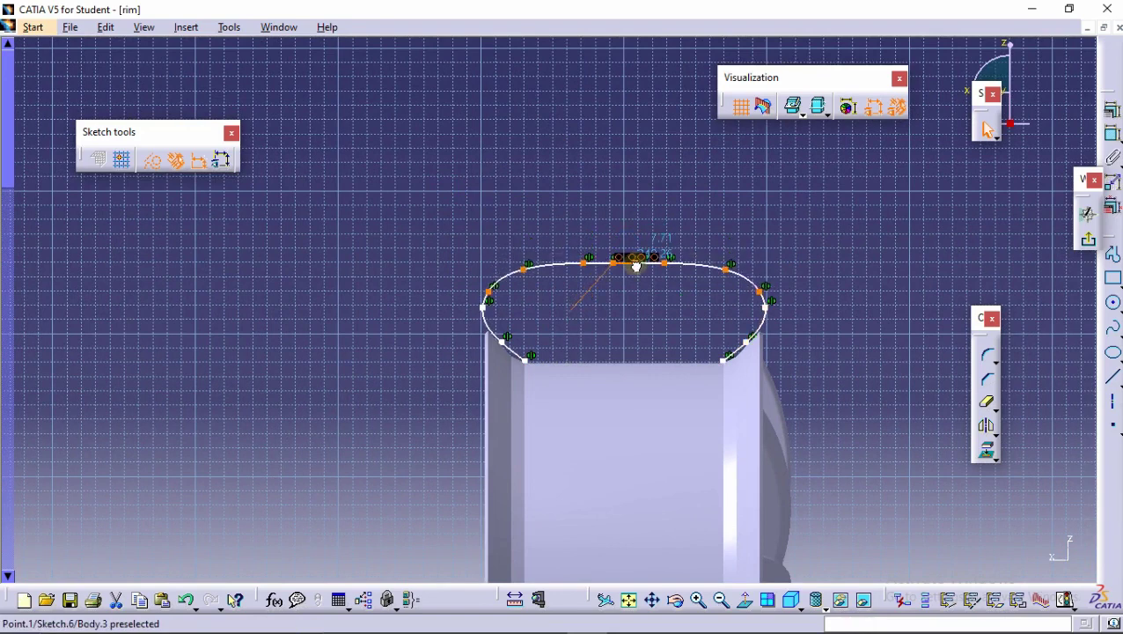
pyautogui.click(944, 281)
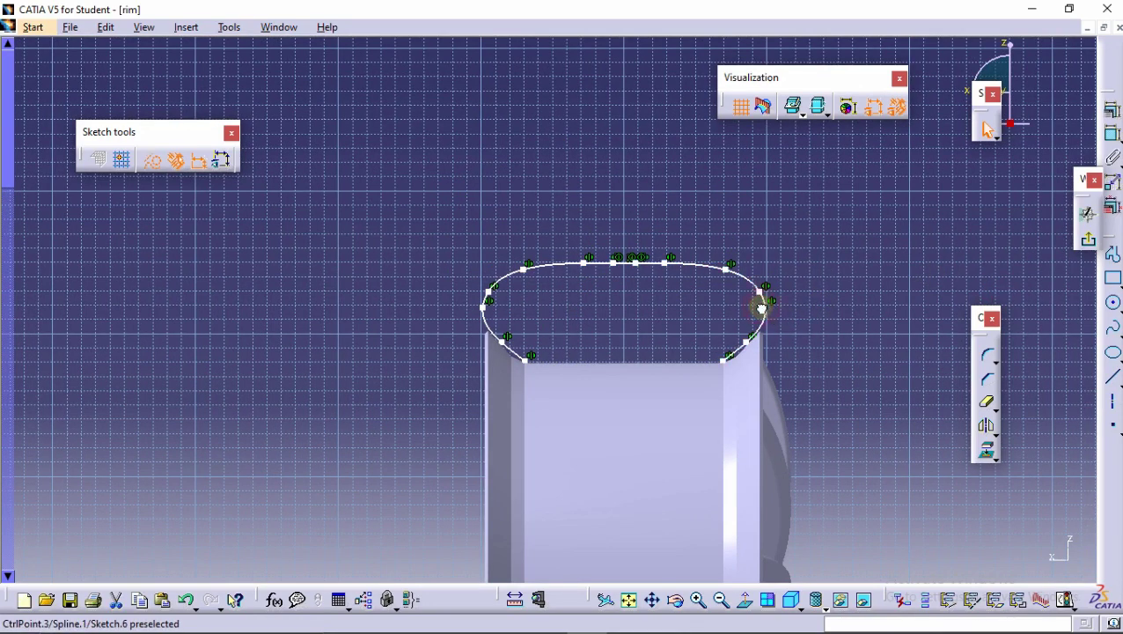
pyautogui.moveTo(761, 308); pyautogui.dragTo(762, 308)
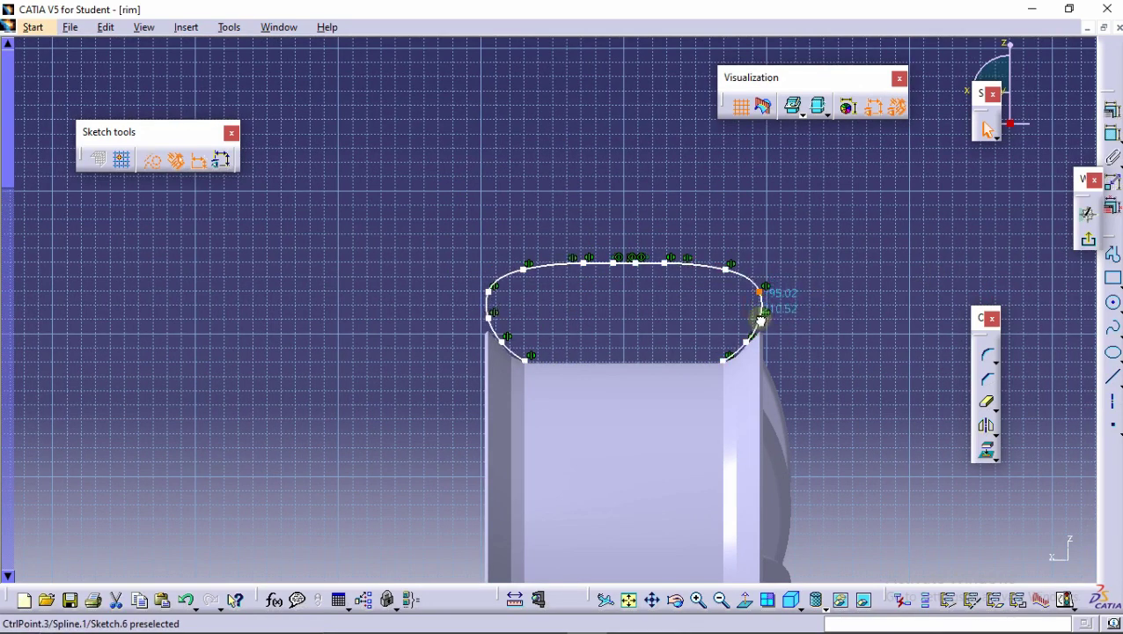
pyautogui.click(1088, 213)
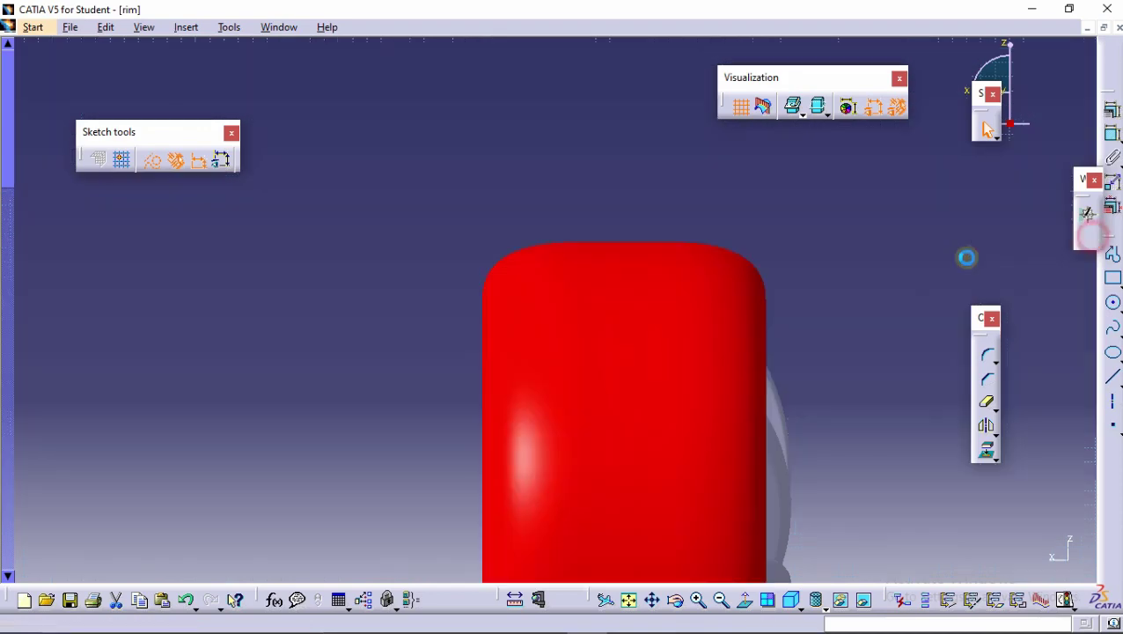
# Orbit and zoom around the tyre-wrapped wheel, then select the zx plane as sketch support.
pyautogui.moveTo(641, 265)
pyautogui.mouseDown(button='middle')
pyautogui.moveTo(565, 321)
pyautogui.moveTo(495, 243)
pyautogui.moveTo(519, 317)
pyautogui.mouseUp(button='middle')
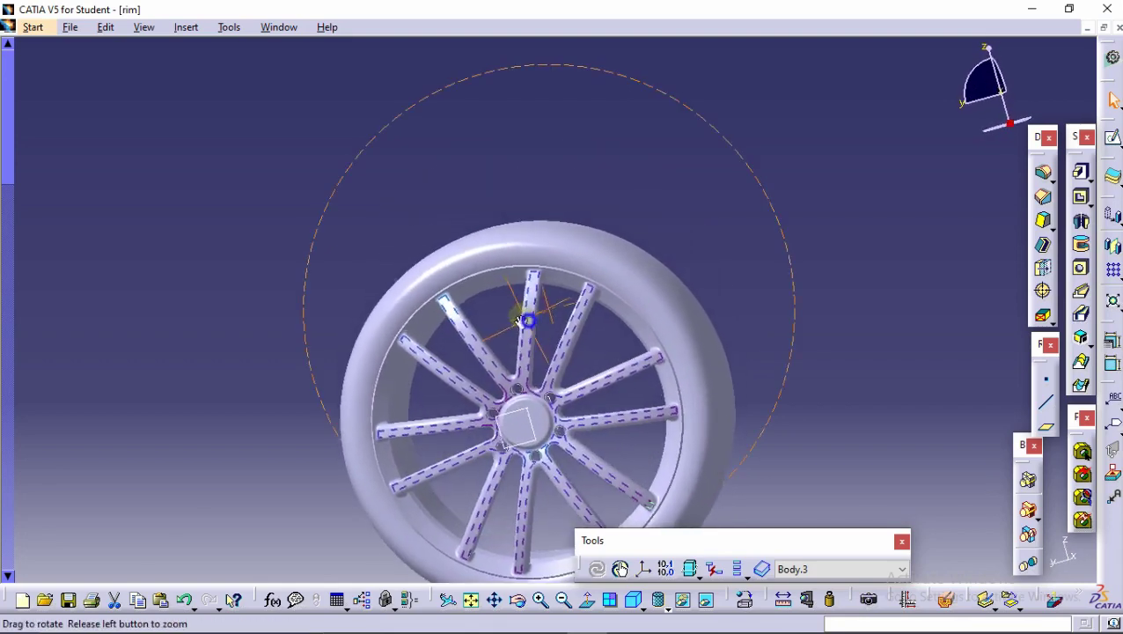
pyautogui.moveTo(520, 242); pyautogui.dragTo(519, 180, button='middle')
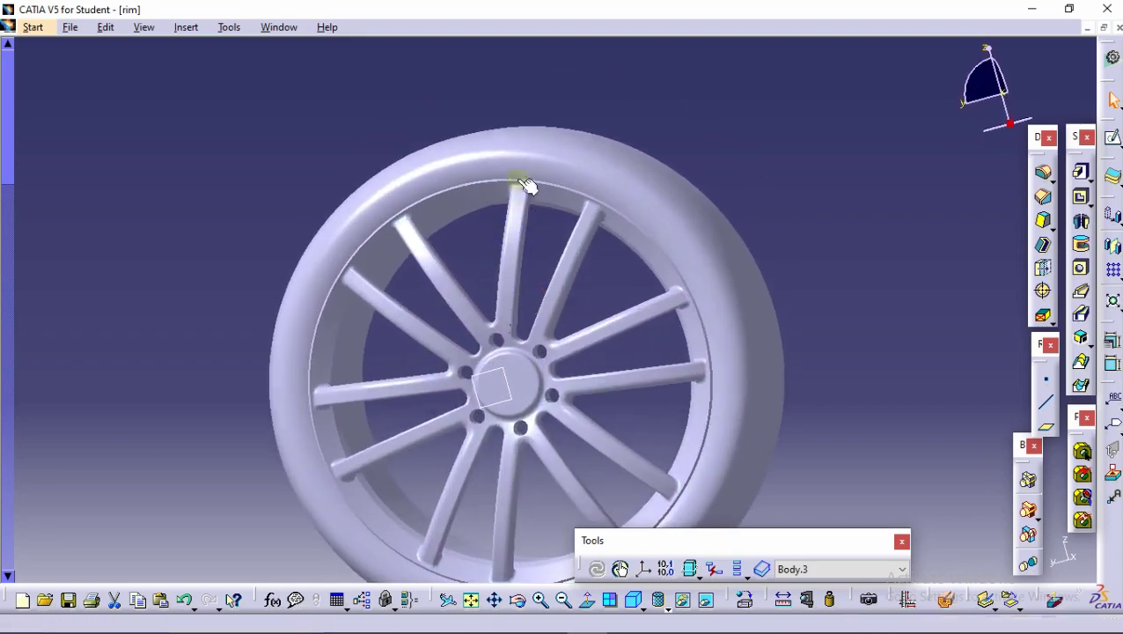
pyautogui.moveTo(529, 128); pyautogui.dragTo(560, 253, button='middle')
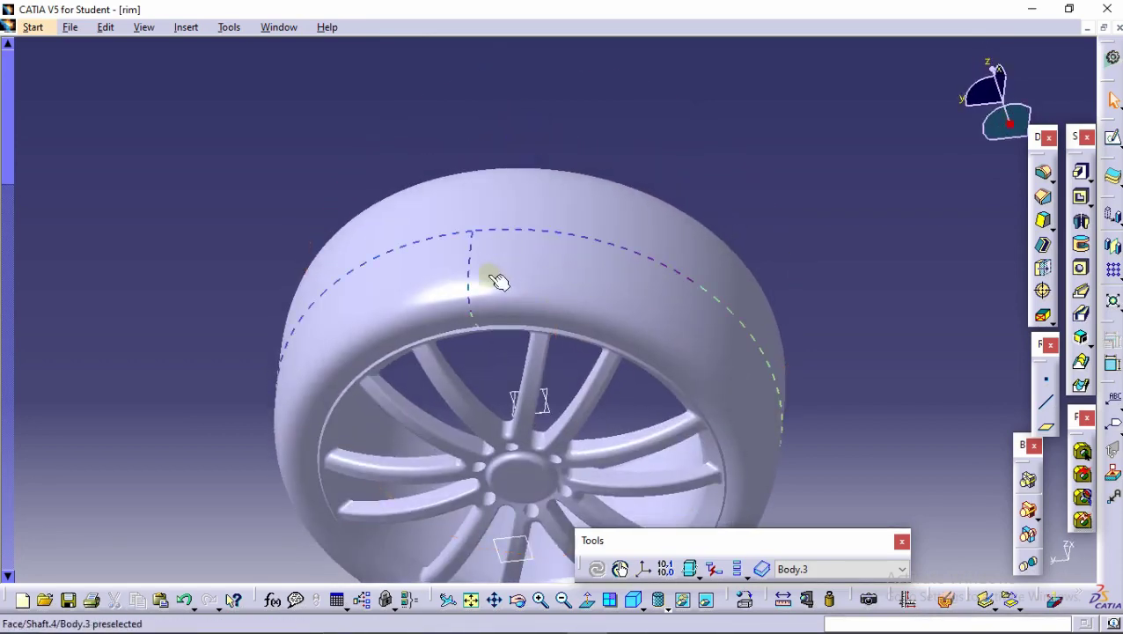
pyautogui.moveTo(498, 280)
pyautogui.mouseDown(button='middle')
pyautogui.moveTo(592, 320)
pyautogui.moveTo(571, 258)
pyautogui.moveTo(523, 306)
pyautogui.moveTo(542, 294)
pyautogui.mouseUp(button='middle')
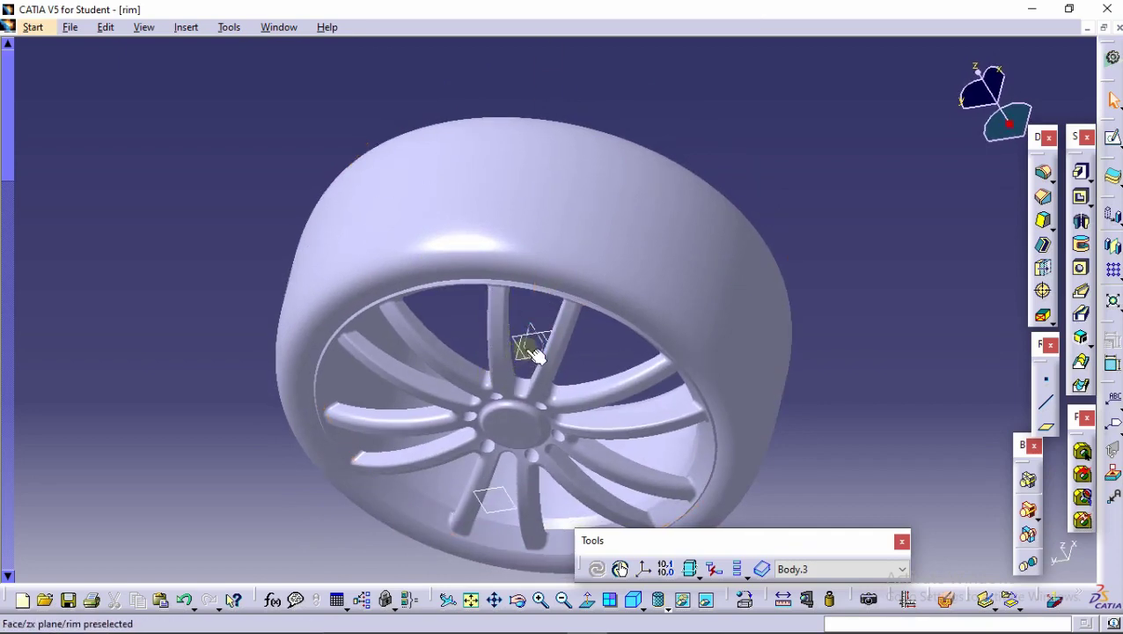
pyautogui.click(528, 343)
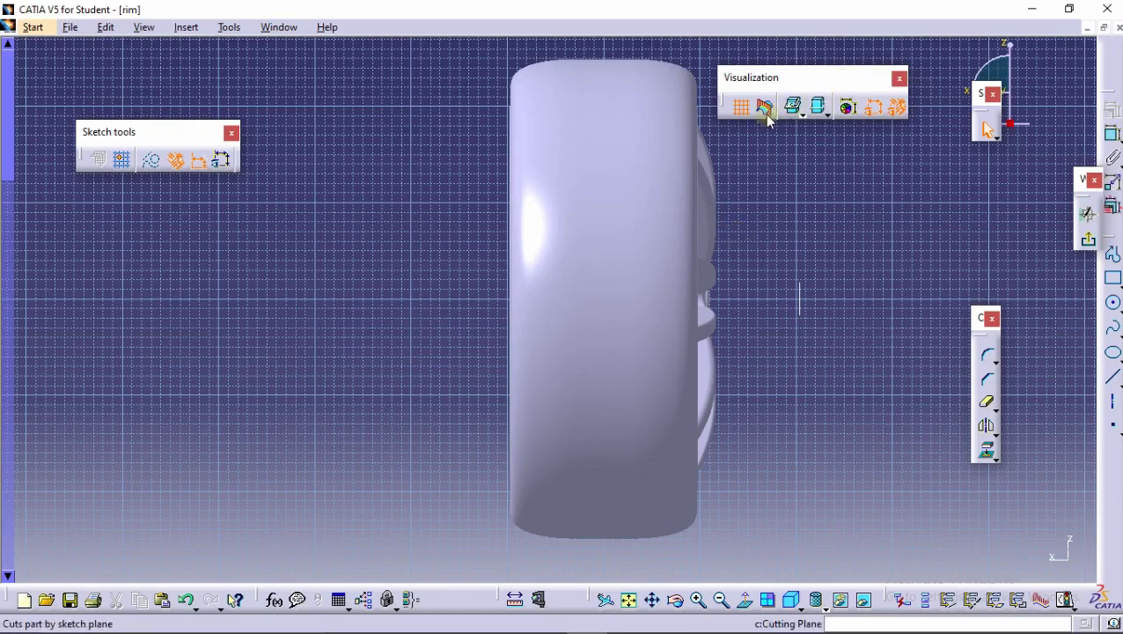
# Cut the part view at the sketch plane and draw a spline from the tyre top to its right.
pyautogui.click(764, 105)
pyautogui.moveTo(686, 121)
pyautogui.keyDown('ctrl'); pyautogui.mouseDown(button='middle')
pyautogui.moveTo(591, 249)
pyautogui.moveTo(875, 200)
pyautogui.mouseUp(button='middle'); pyautogui.keyUp('ctrl')
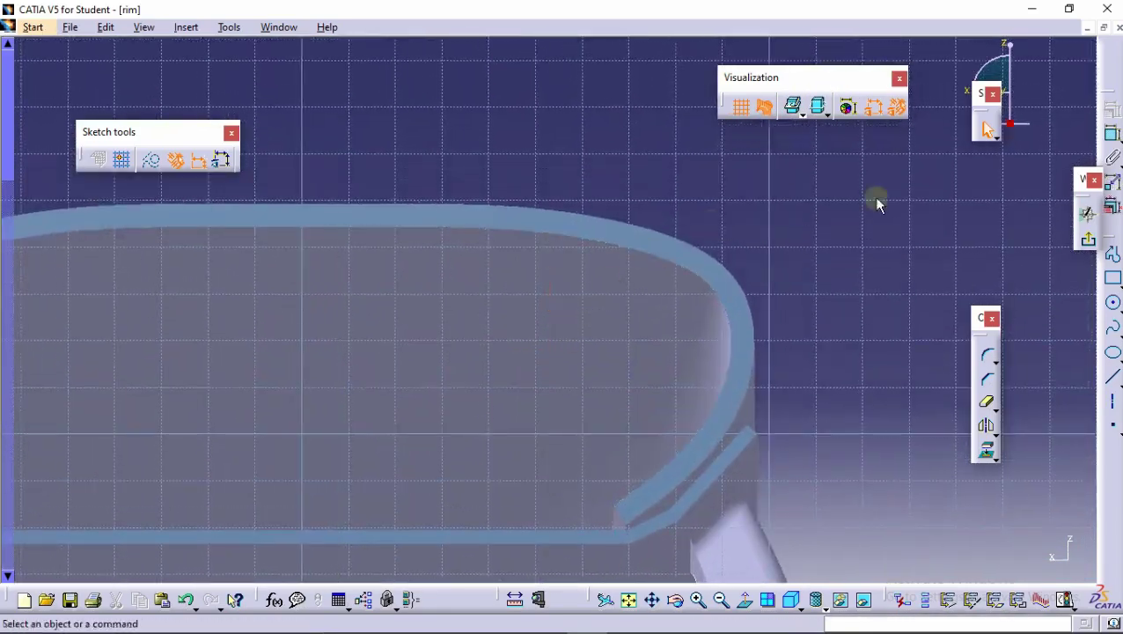
pyautogui.click(1113, 338)
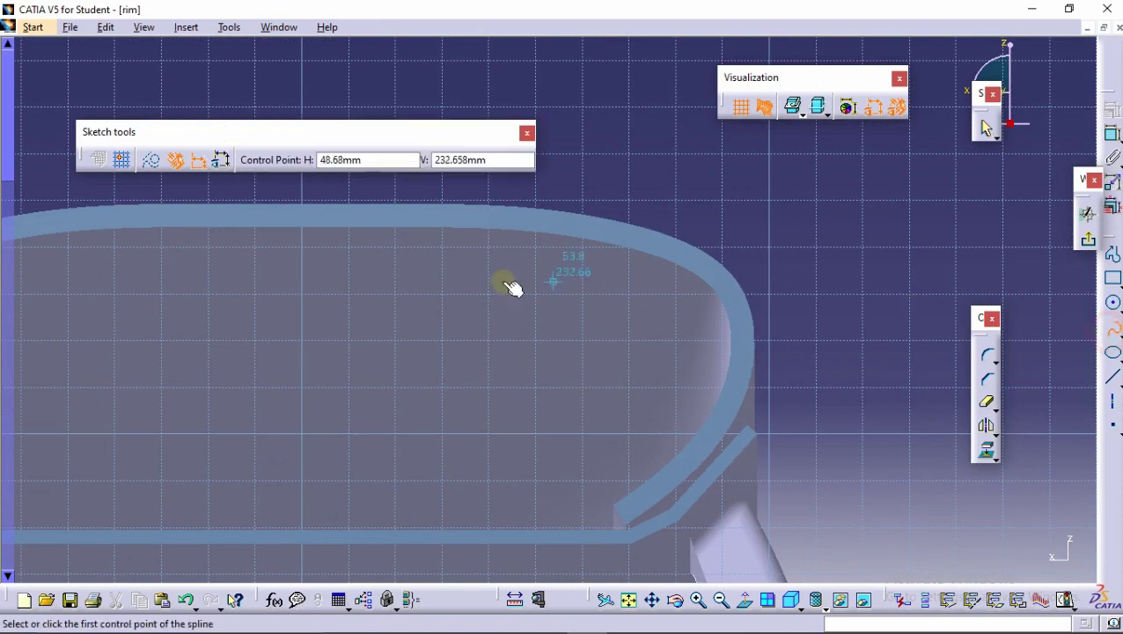
pyautogui.click(400, 193)
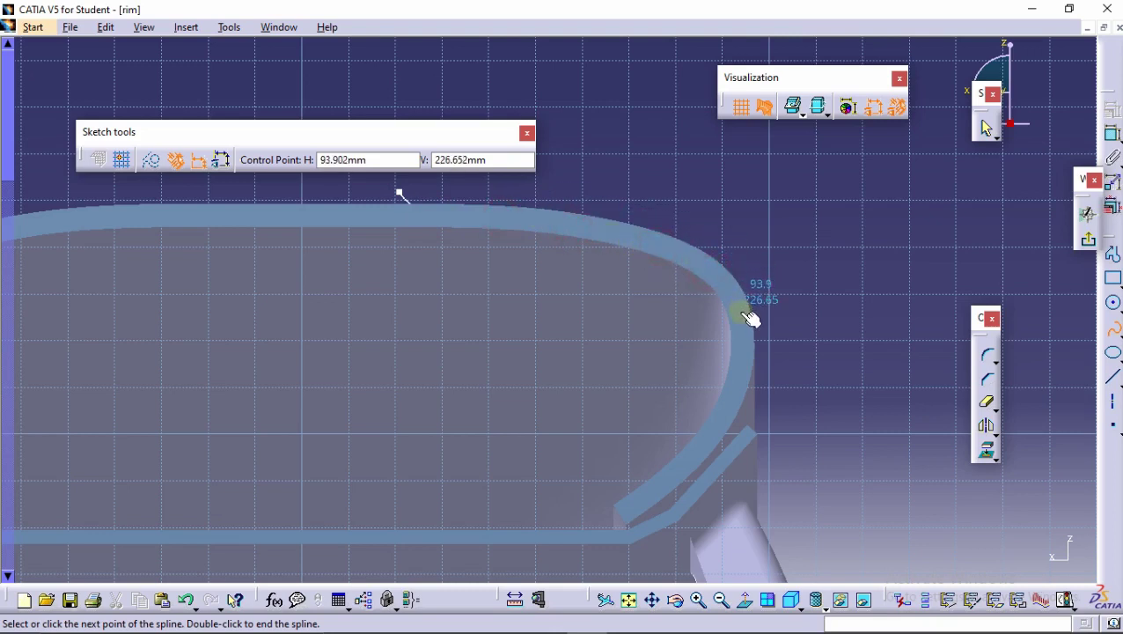
pyautogui.click(801, 326)
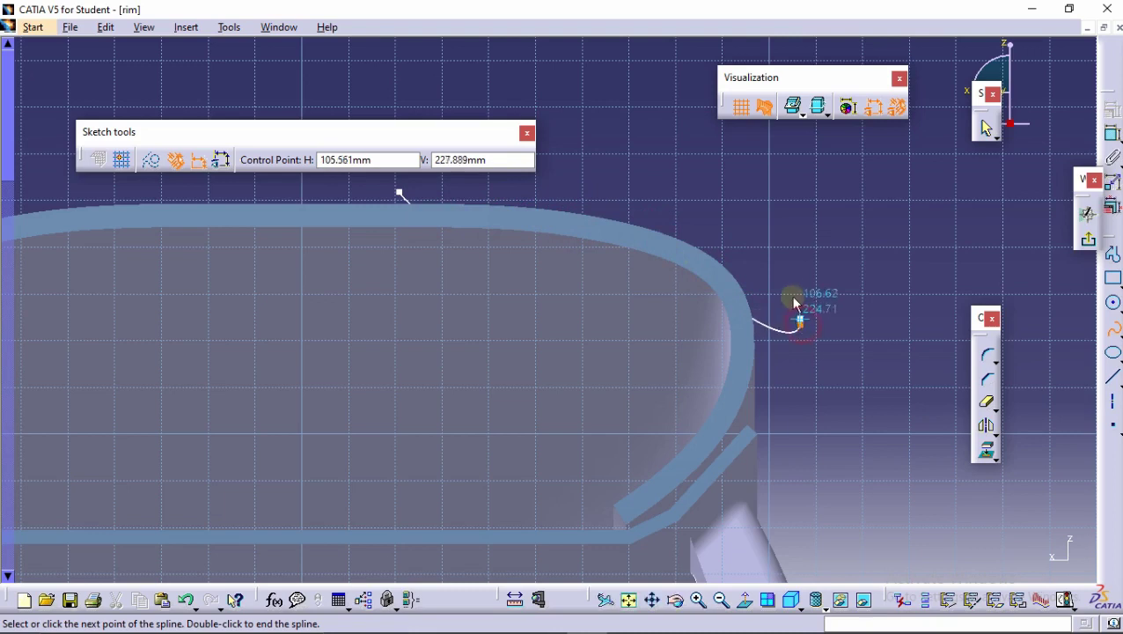
pyautogui.click(1112, 329)
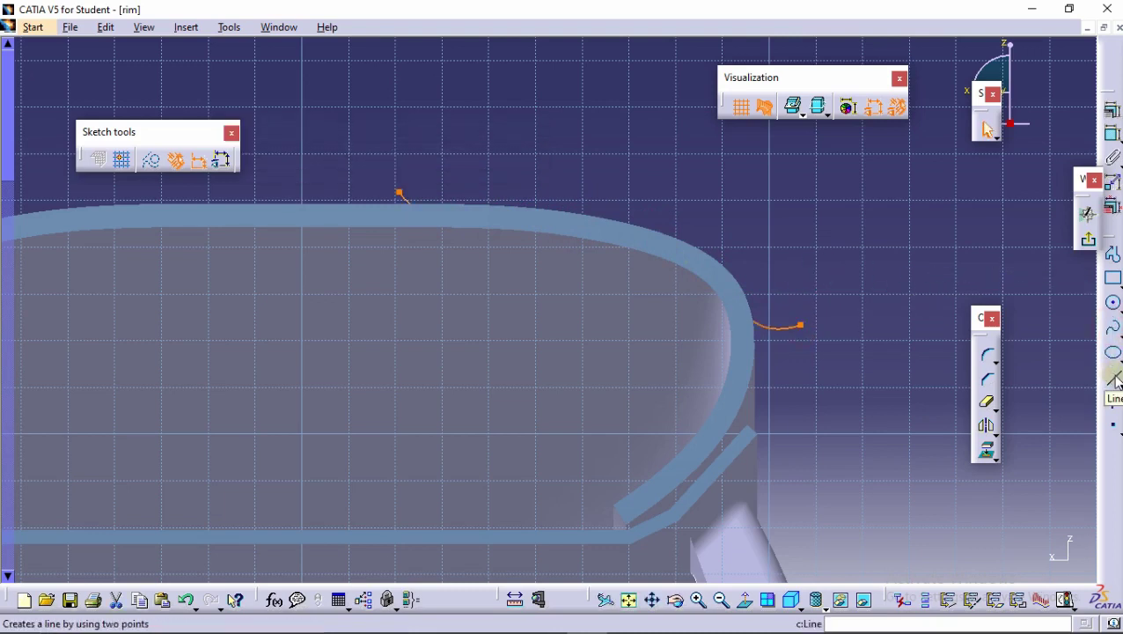
# Close the profile with connected lines from the spline's end back to its start.
pyautogui.click(1112, 255)
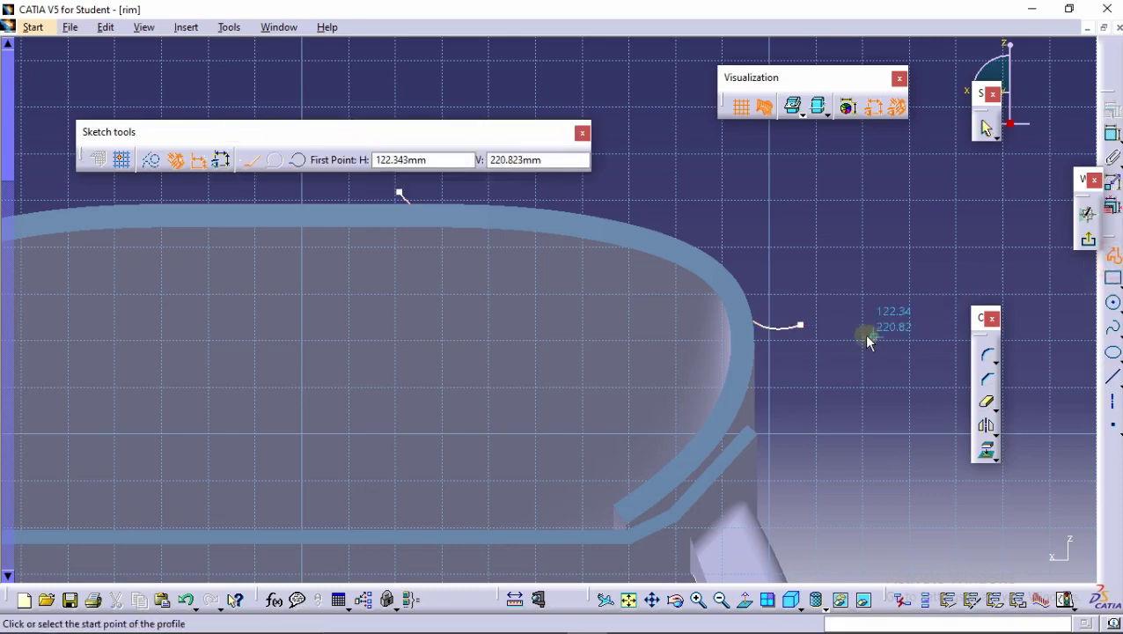
pyautogui.click(808, 330)
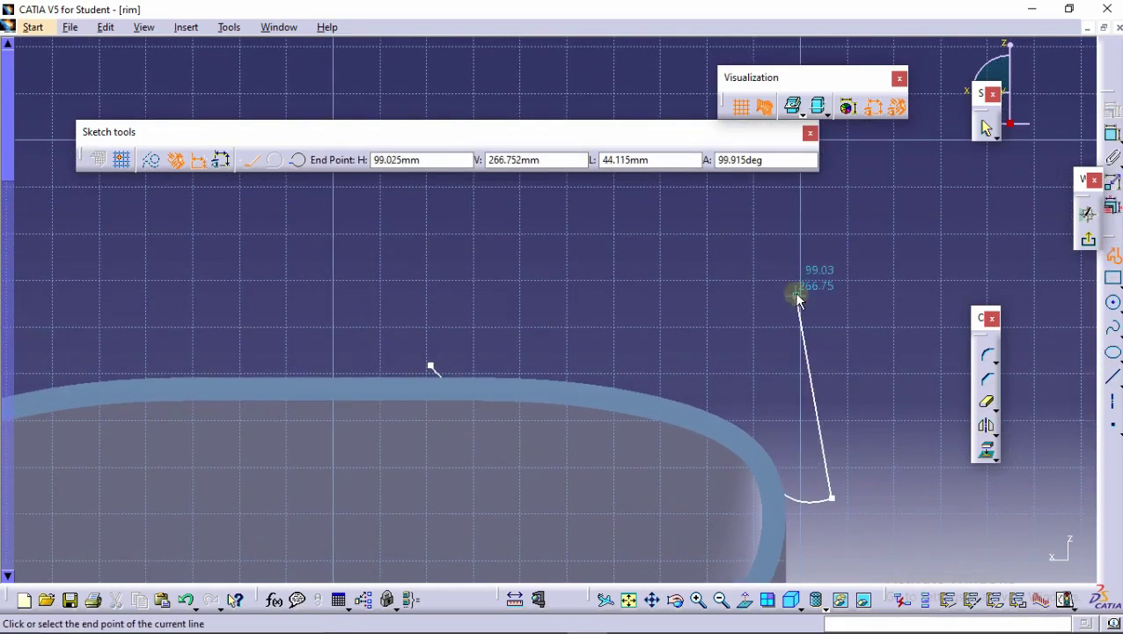
pyautogui.click(797, 297)
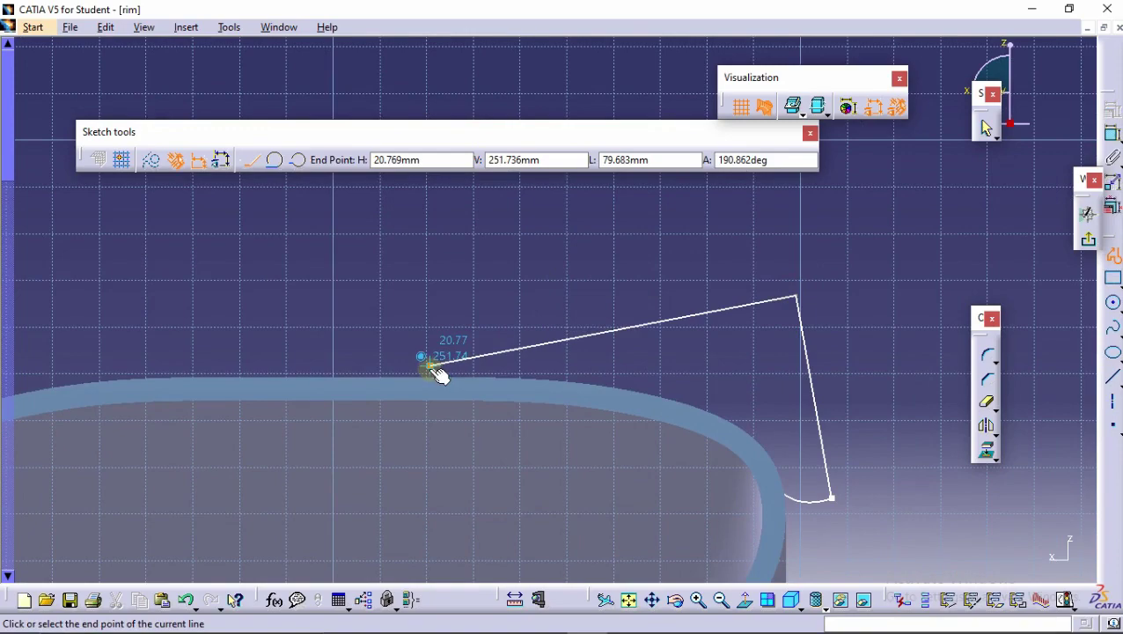
pyautogui.click(434, 368)
pyautogui.moveTo(458, 255)
pyautogui.keyDown('ctrl'); pyautogui.mouseDown(button='middle')
pyautogui.moveTo(477, 361)
pyautogui.moveTo(601, 325)
pyautogui.mouseUp(button='middle'); pyautogui.keyUp('ctrl')
pyautogui.moveTo(639, 413); pyautogui.dragTo(659, 241, button='middle')
pyautogui.click(1115, 258)
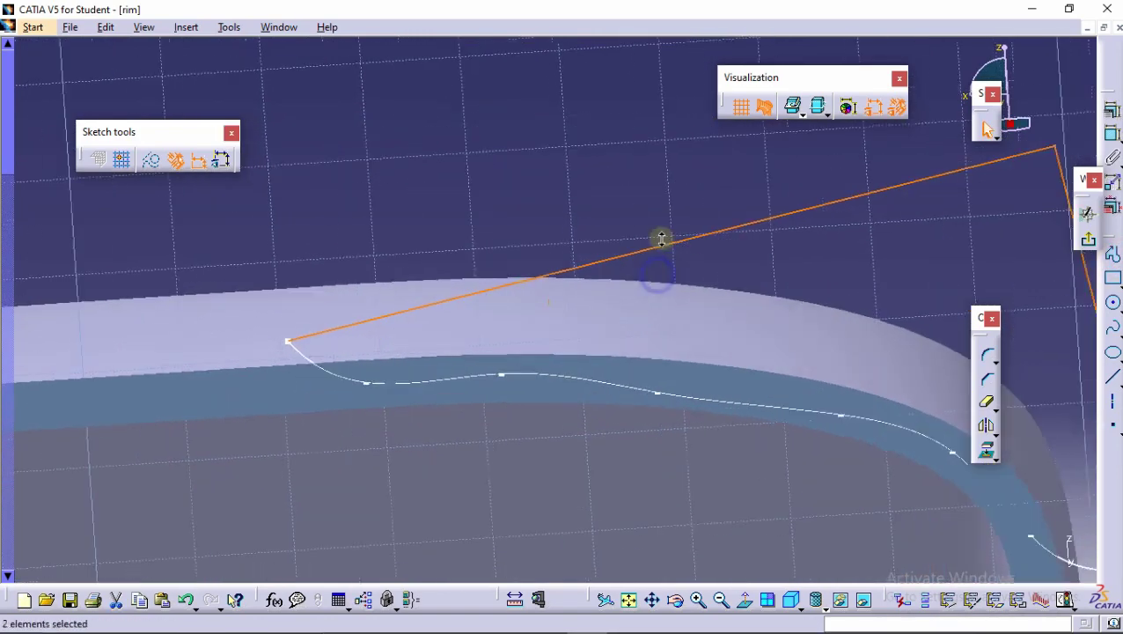
pyautogui.click(498, 376)
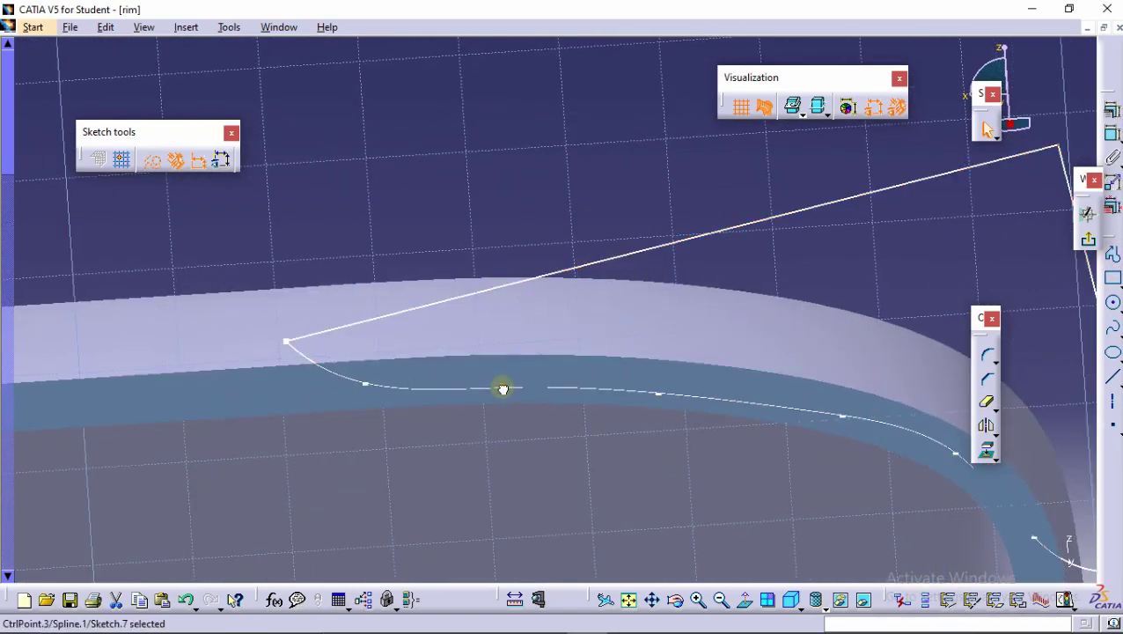
# Check a spline control point without changes and review the closed profile along the tyre shoulder.
pyautogui.moveTo(538, 399); pyautogui.dragTo(341, 276, button='middle')
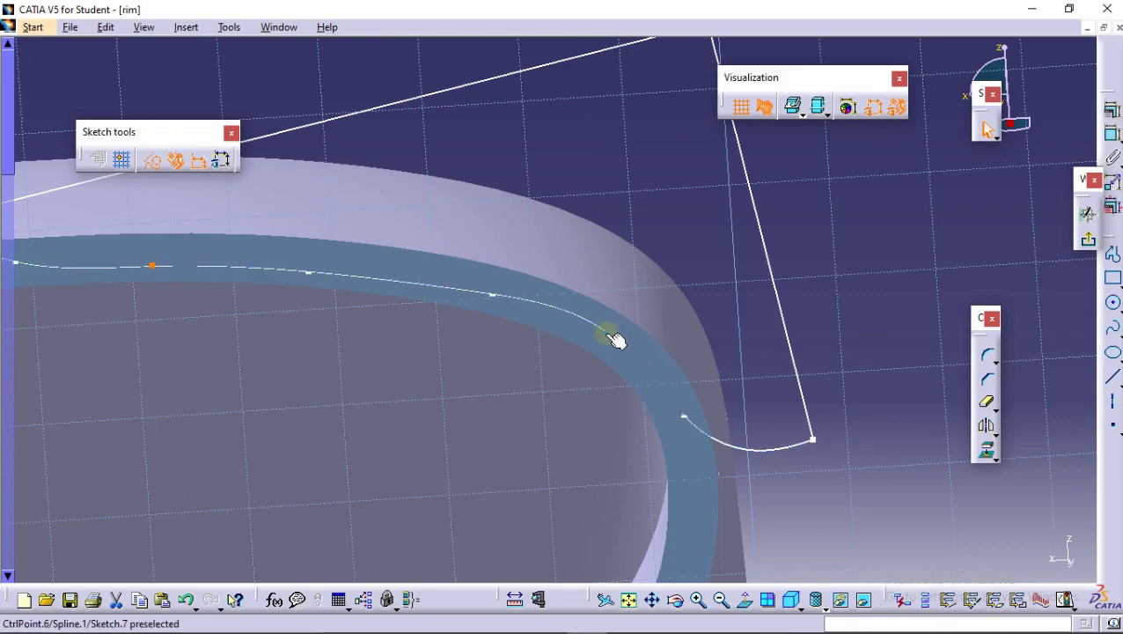
pyautogui.doubleClick(609, 334)
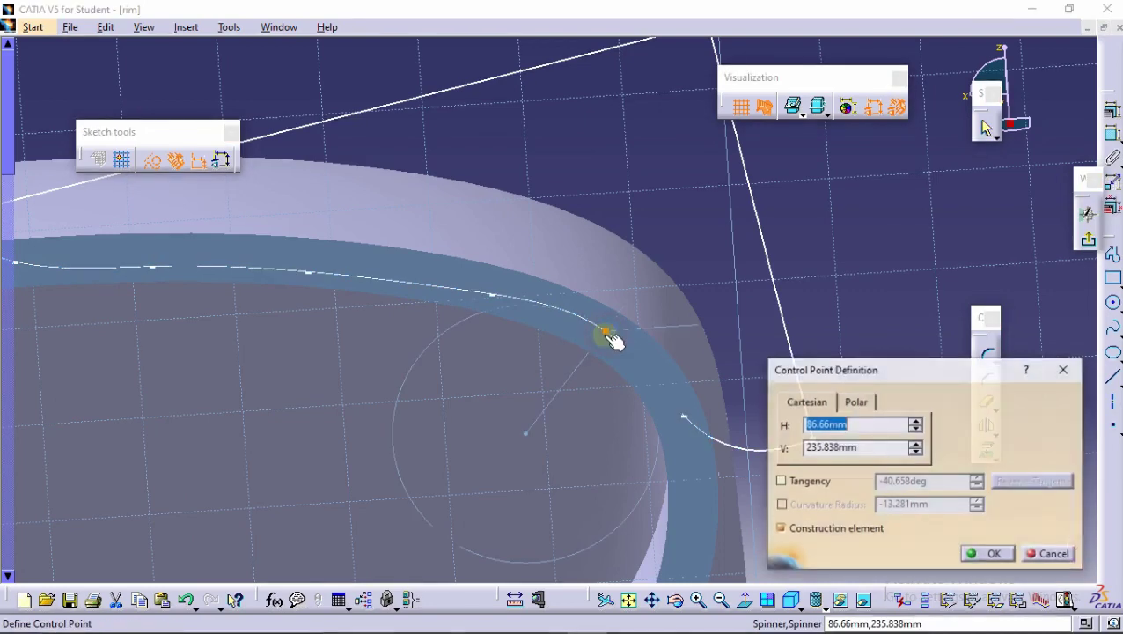
pyautogui.click(1050, 553)
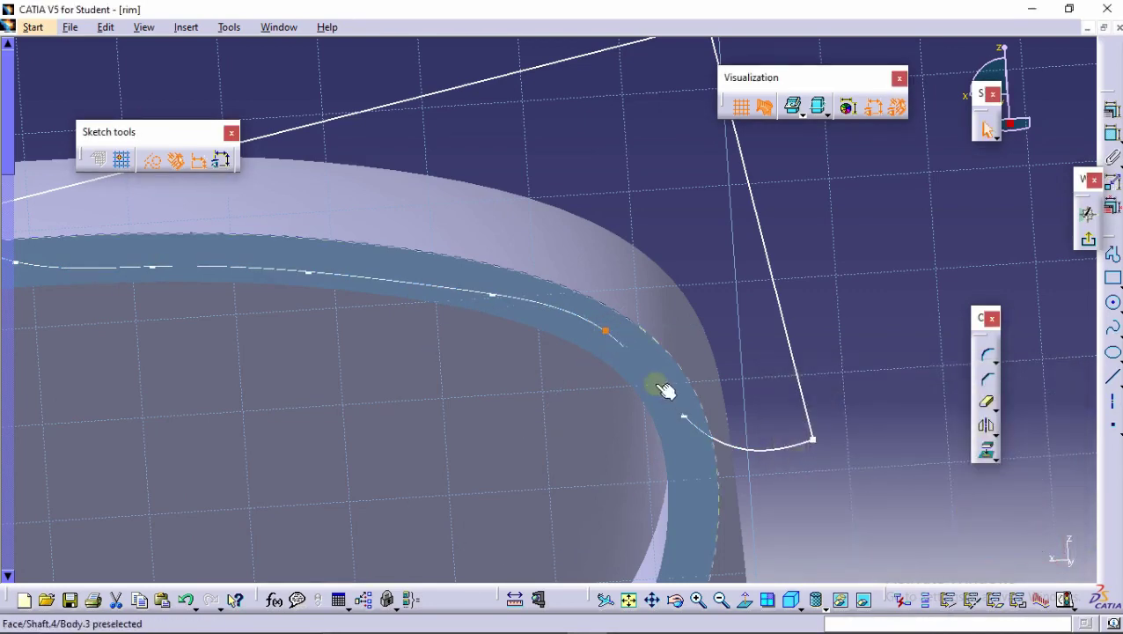
pyautogui.click(614, 334)
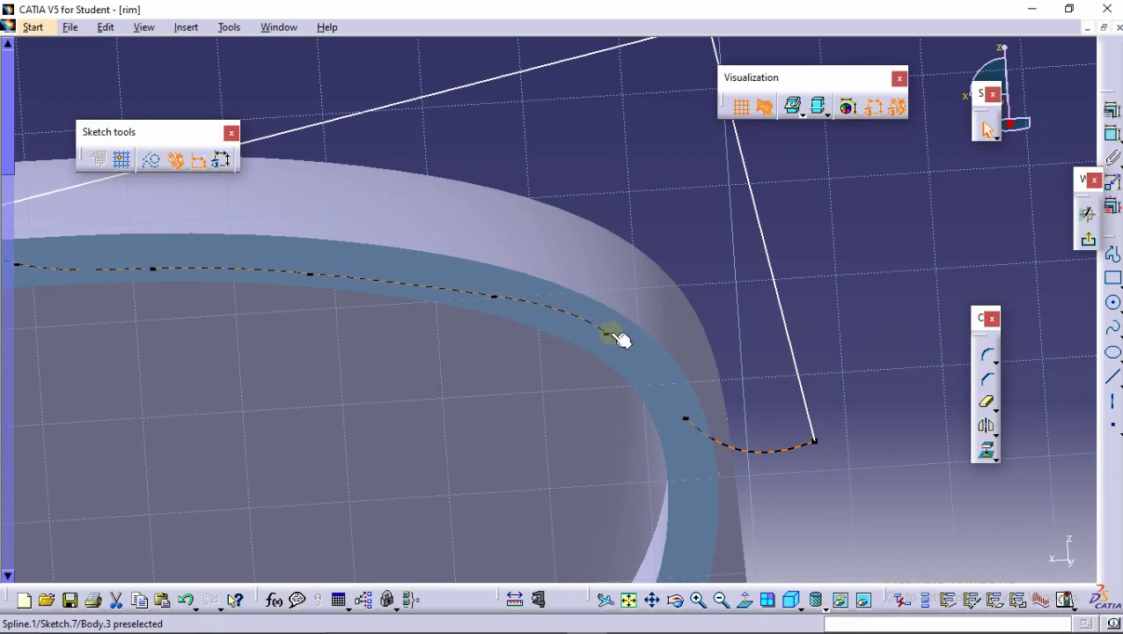
pyautogui.click(898, 278)
pyautogui.click(604, 335)
pyautogui.click(801, 284)
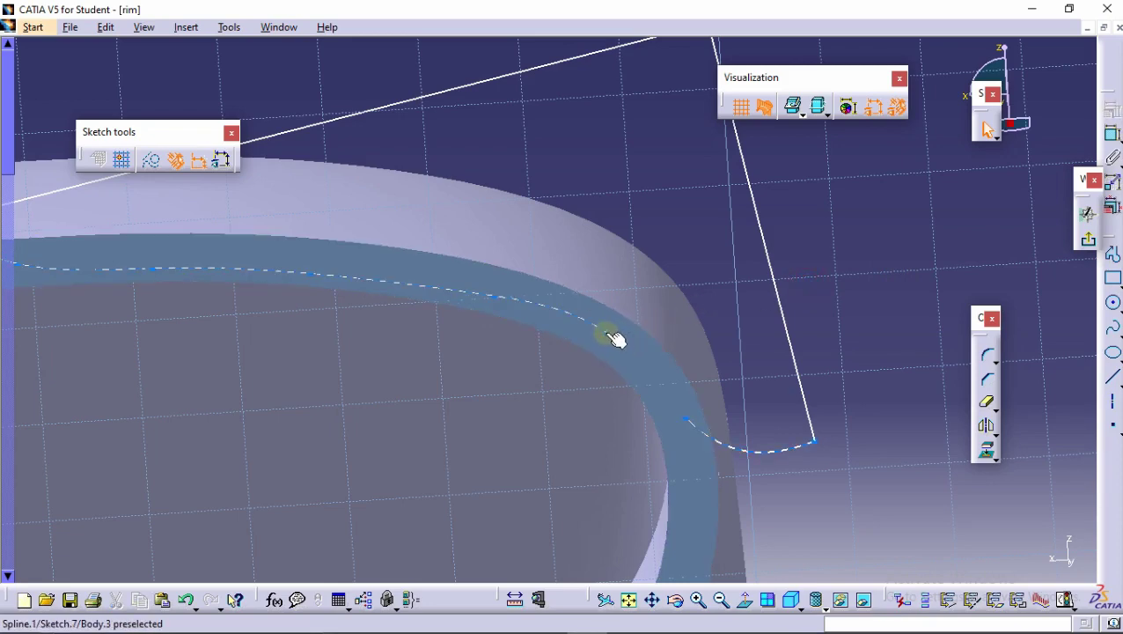
pyautogui.moveTo(477, 258); pyautogui.dragTo(956, 325, button='middle')
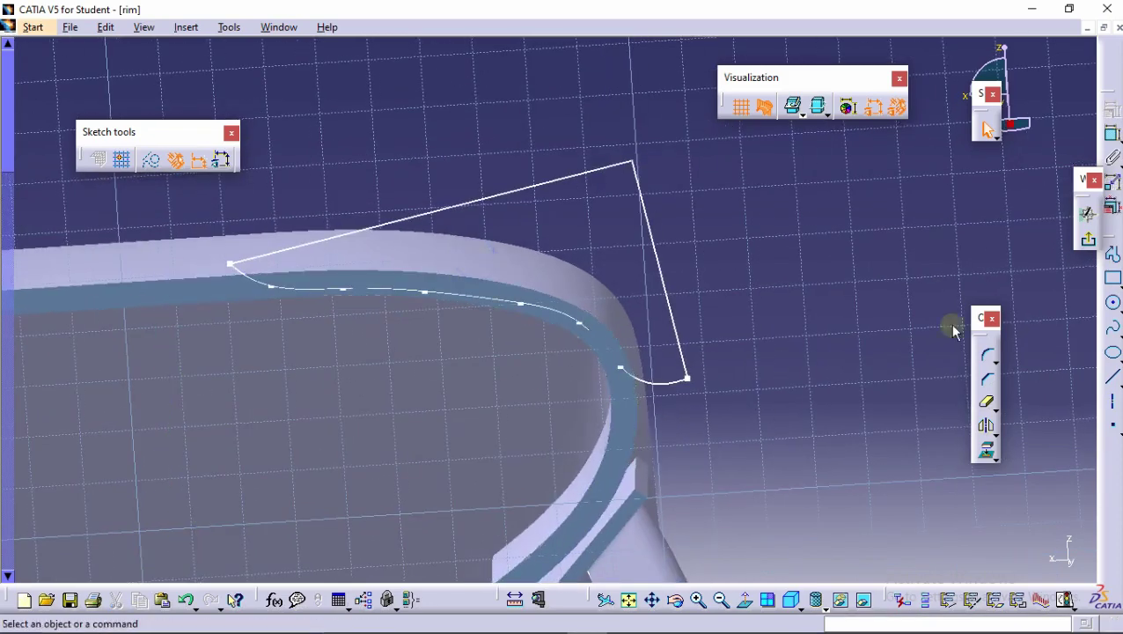
# Exit the sketch and start a Groove from Sketch.7 around Shaft.4's axis.
pyautogui.click(986, 130)
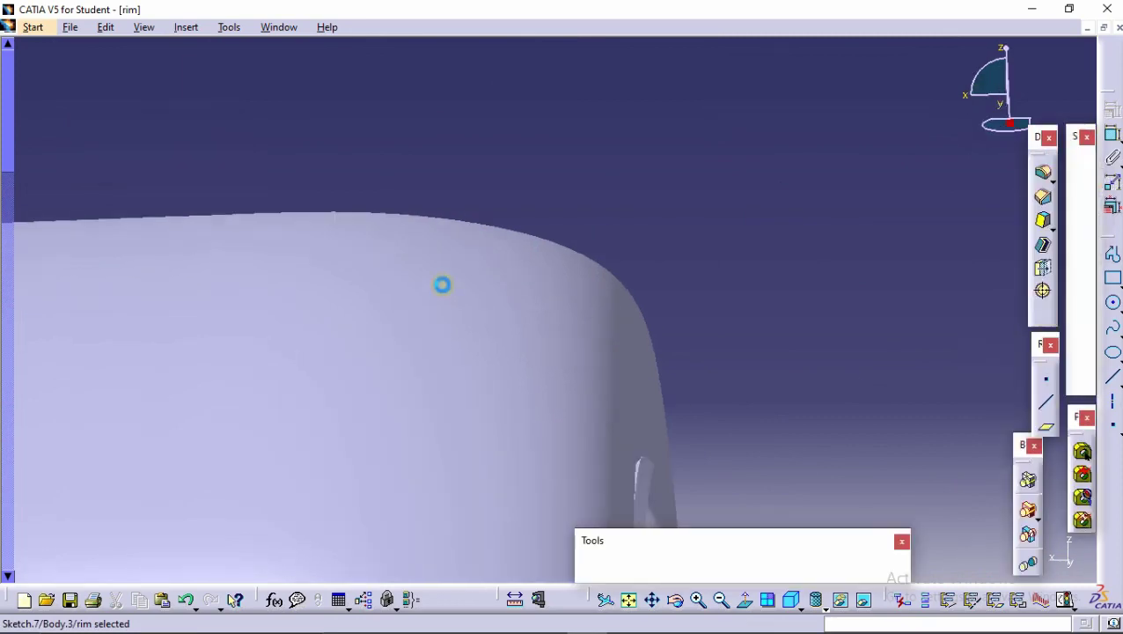
pyautogui.moveTo(441, 284)
pyautogui.mouseDown(button='middle')
pyautogui.moveTo(441, 274)
pyautogui.moveTo(449, 371)
pyautogui.mouseUp(button='middle')
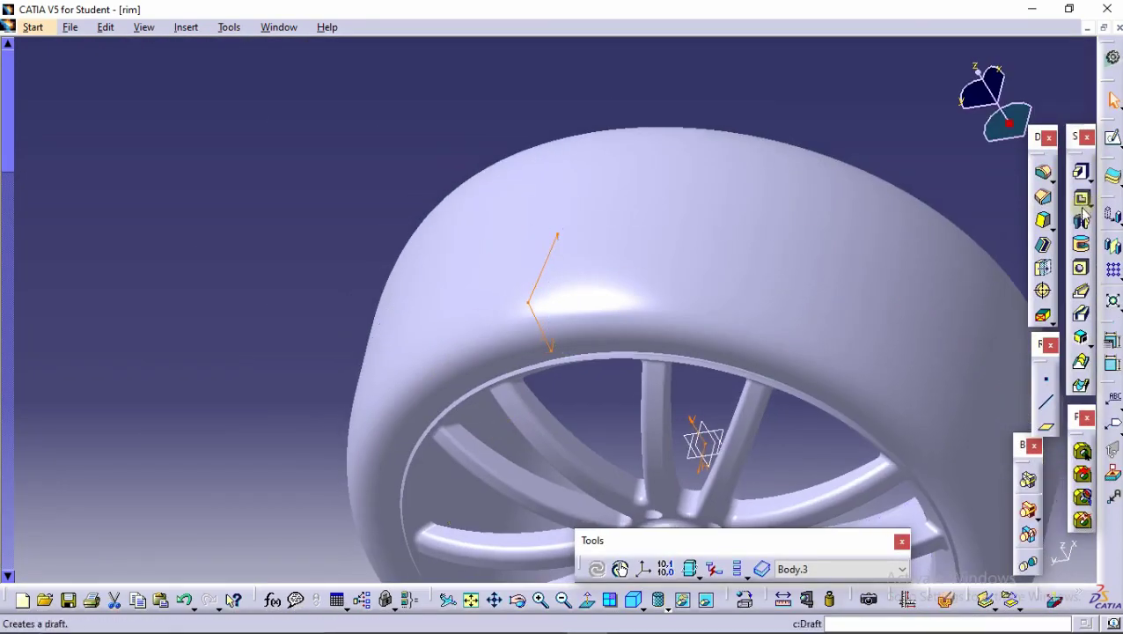
pyautogui.click(1082, 243)
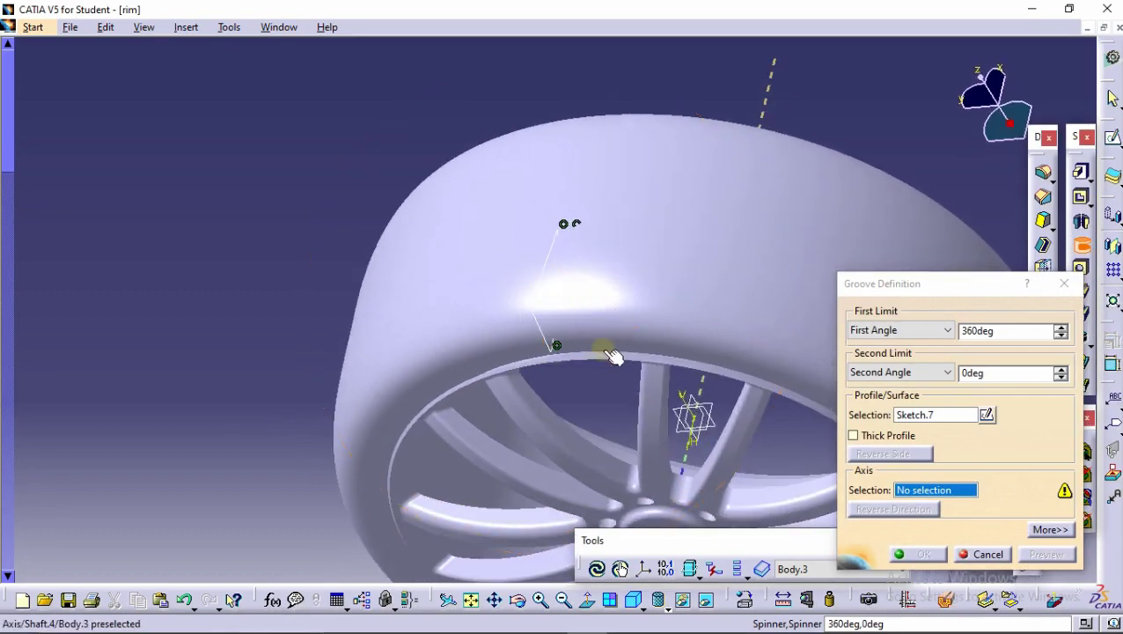
pyautogui.click(775, 280)
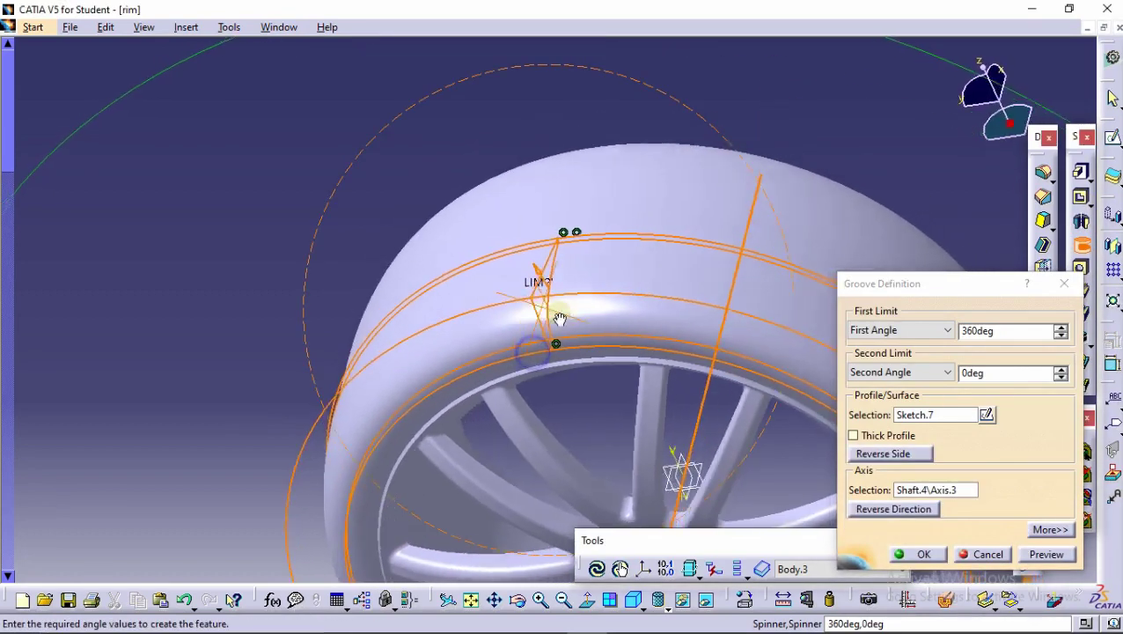
# Set the groove's first and second angles to 1deg each and preview it.
pyautogui.doubleClick(991, 331)
pyautogui.write('5')
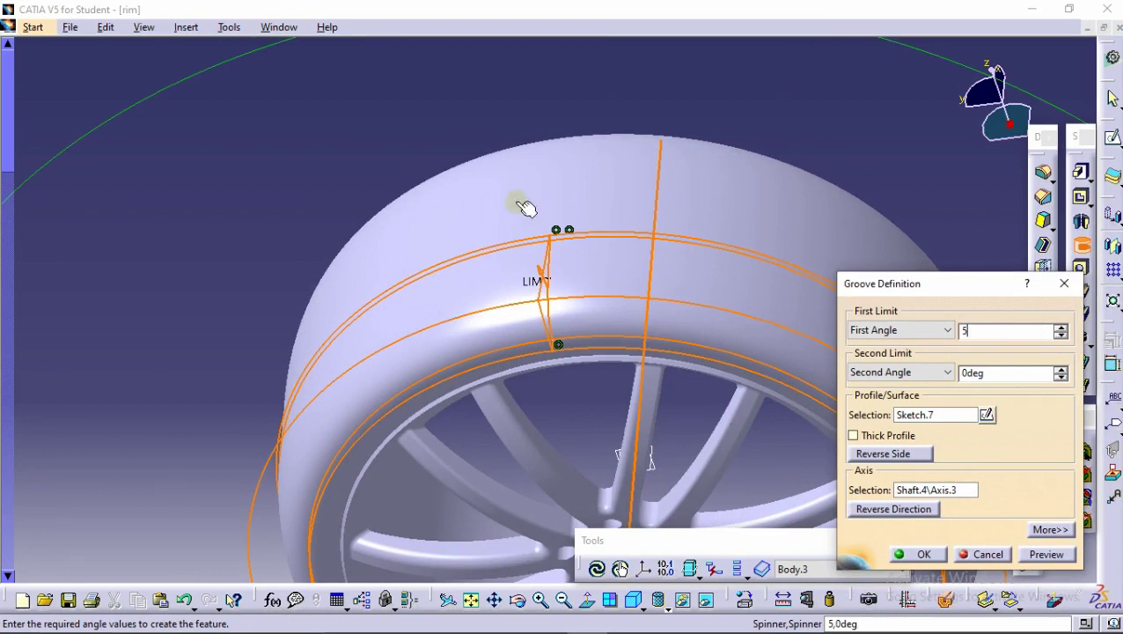
pyautogui.click(469, 109)
pyautogui.doubleClick(997, 334)
pyautogui.write('2')
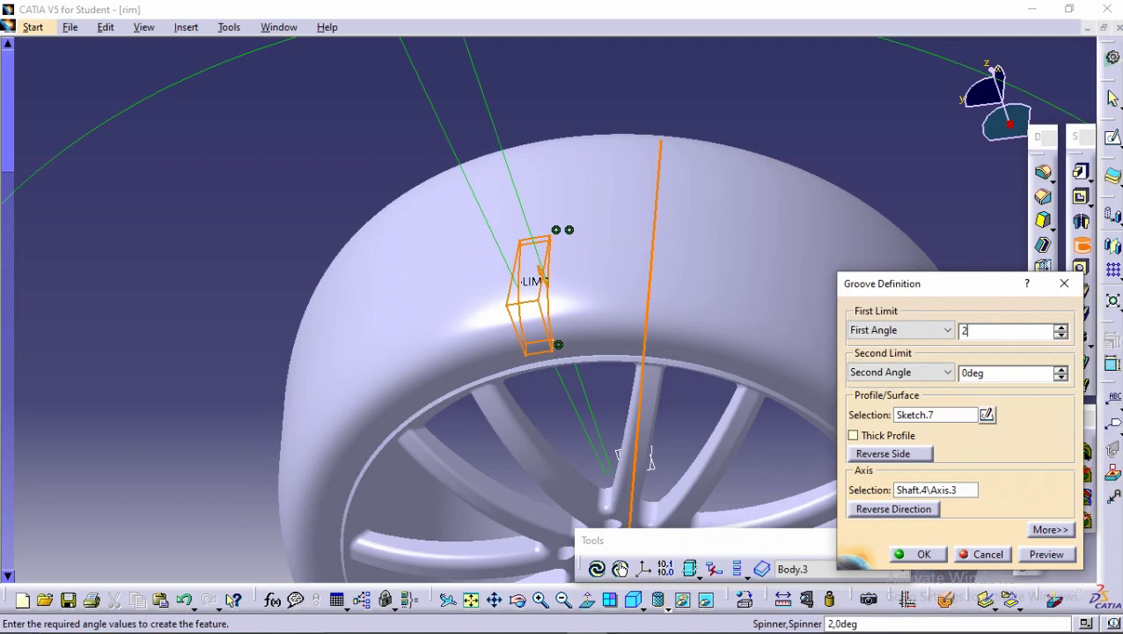
pyautogui.click(920, 174)
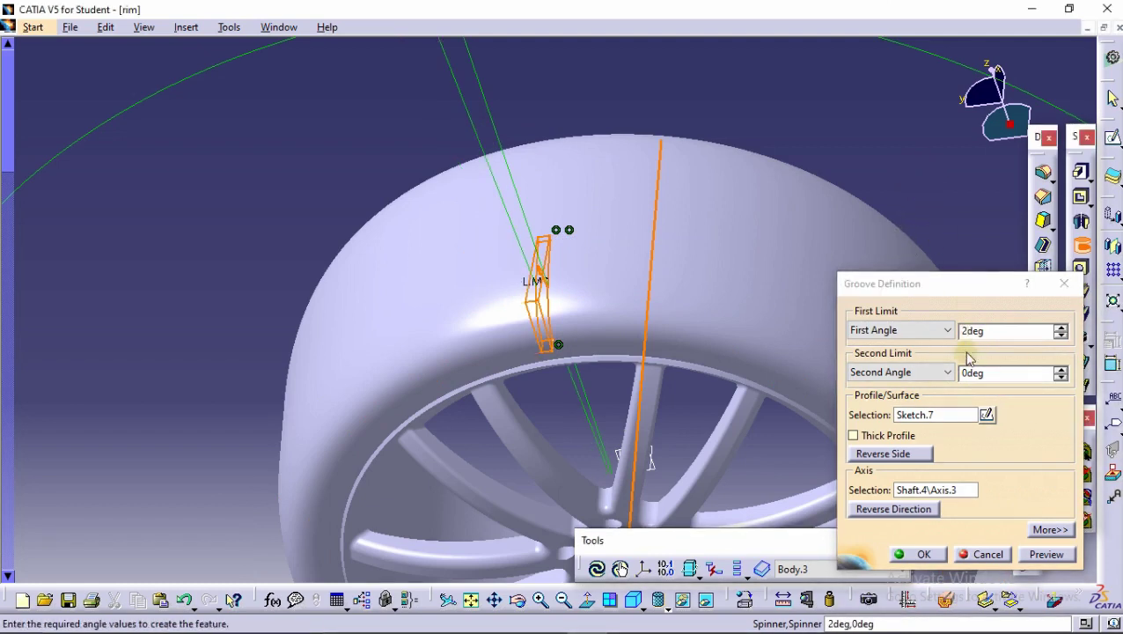
pyautogui.doubleClick(1003, 331)
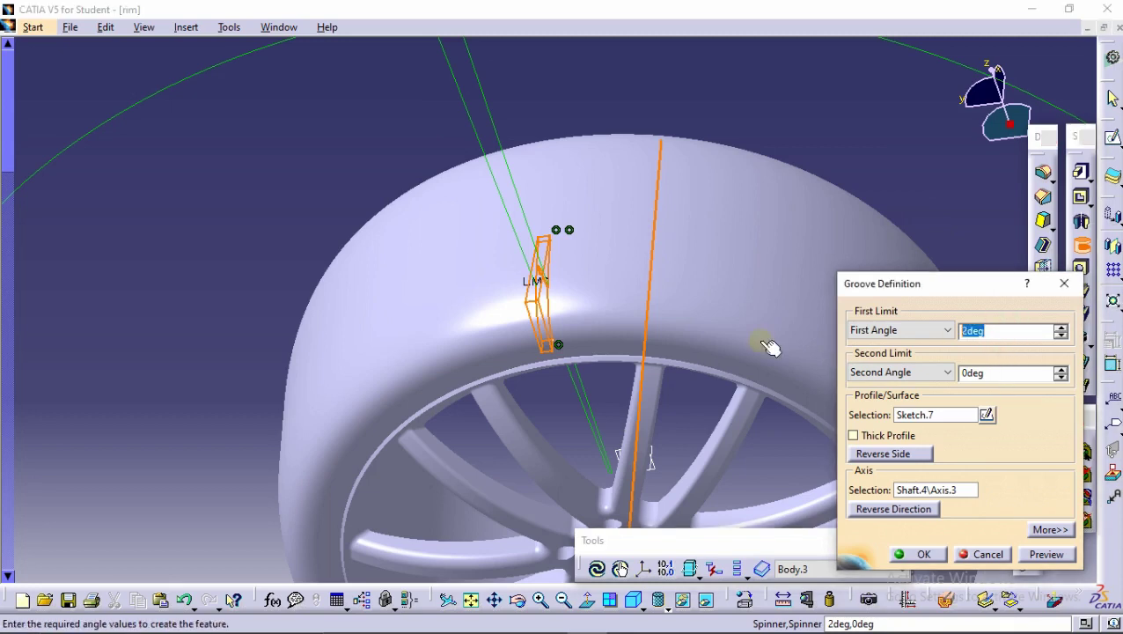
pyautogui.write('1')
pyautogui.doubleClick(990, 373)
pyautogui.write('1')
pyautogui.click(853, 115)
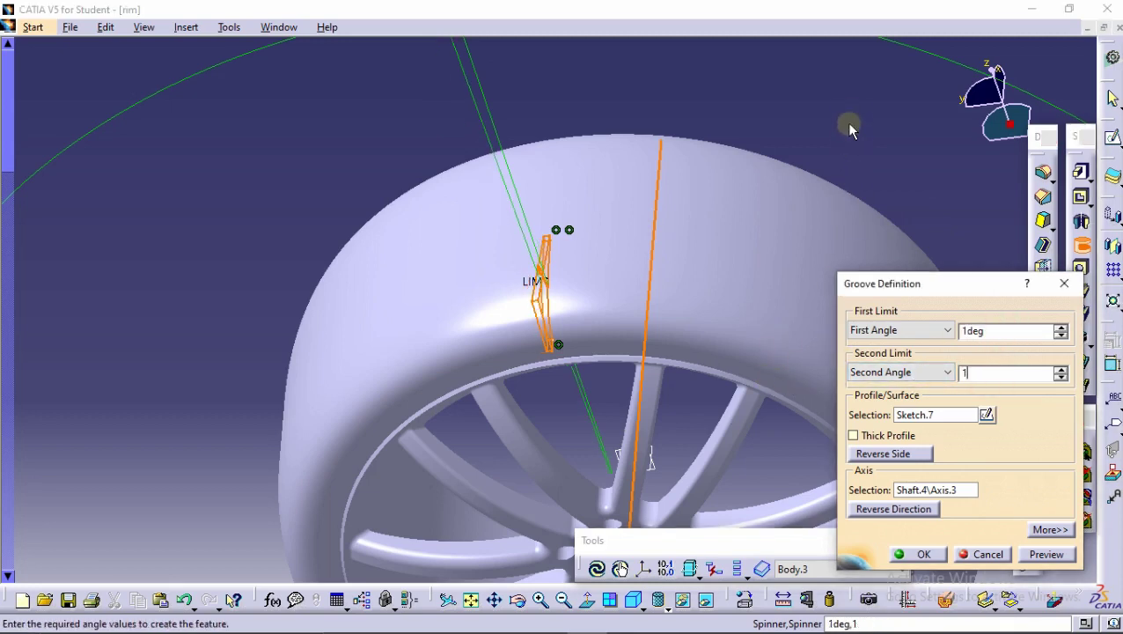
pyautogui.click(1042, 564)
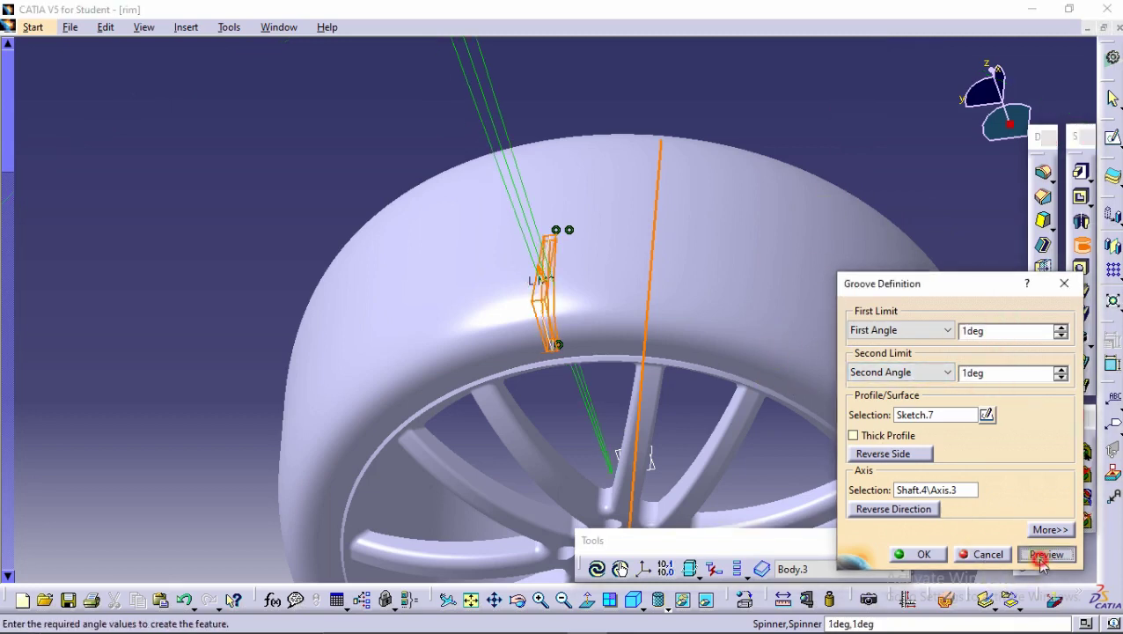
# Create Groove.1, then mirror it across the yz plane and inspect both grooves.
pyautogui.click(916, 553)
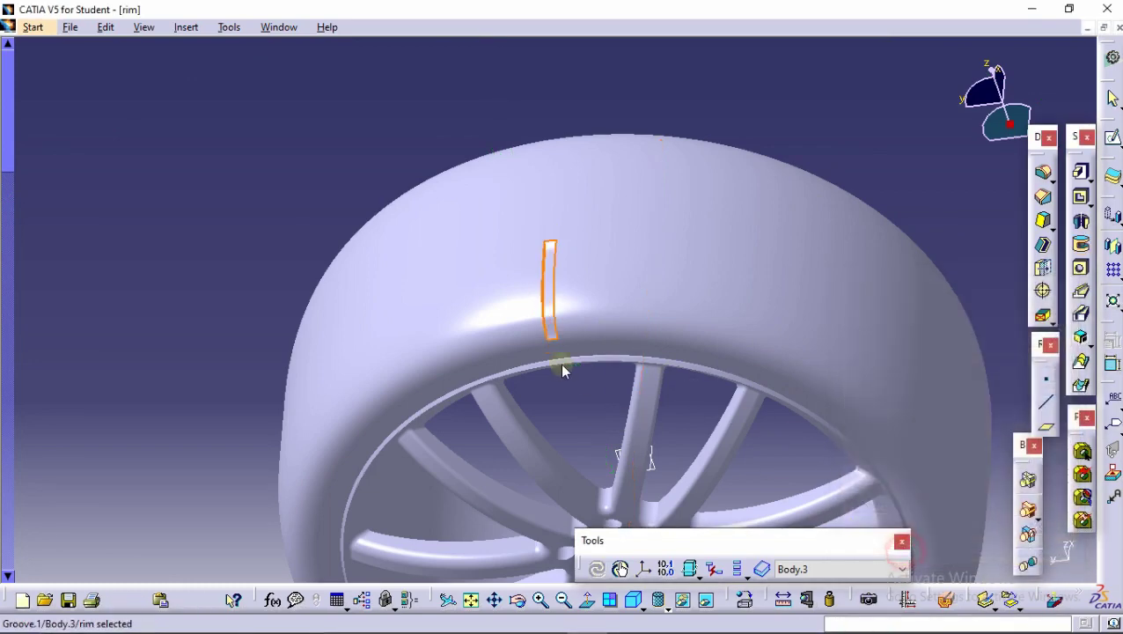
pyautogui.moveTo(562, 369)
pyautogui.mouseDown(button='middle')
pyautogui.moveTo(651, 382)
pyautogui.moveTo(685, 326)
pyautogui.moveTo(667, 326)
pyautogui.mouseUp(button='middle')
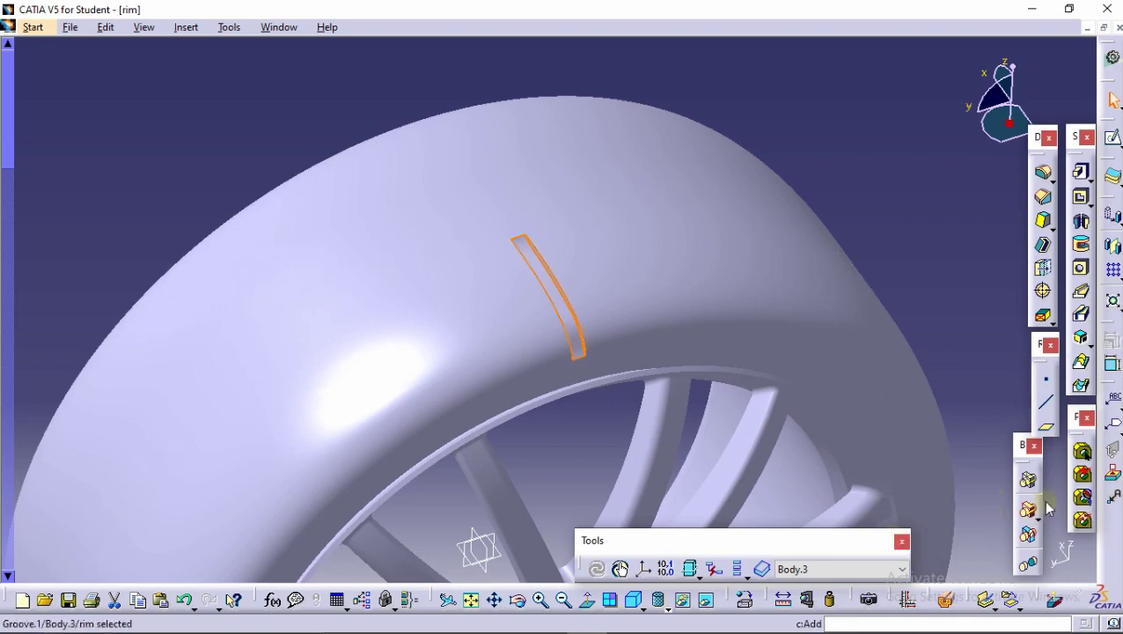
pyautogui.click(1114, 263)
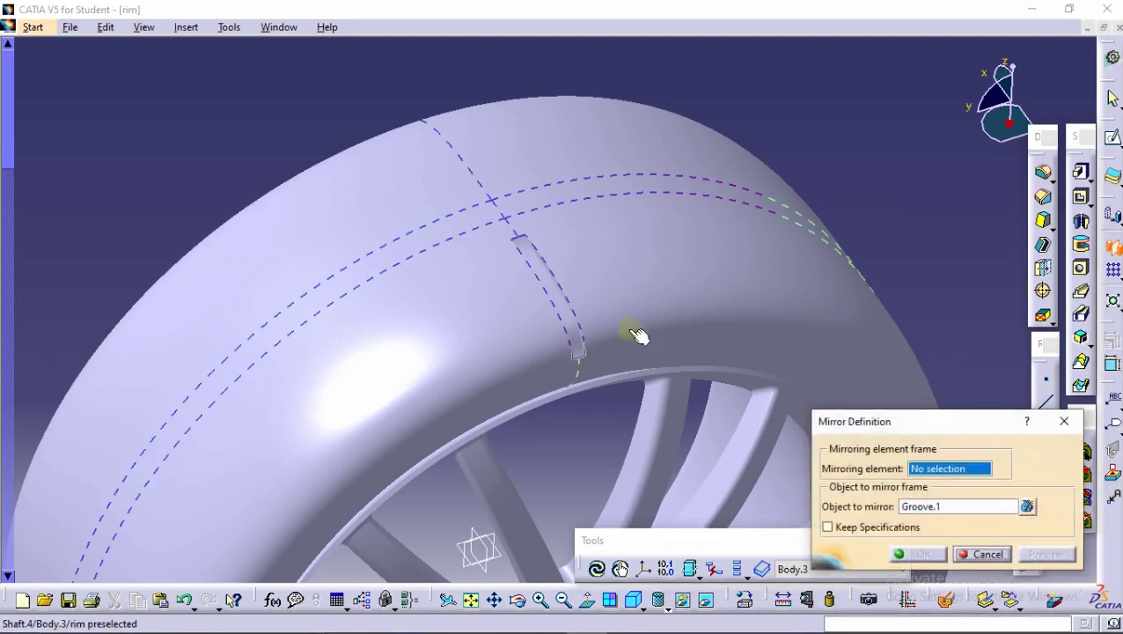
pyautogui.moveTo(632, 334)
pyautogui.mouseDown(button='middle')
pyautogui.moveTo(664, 419)
pyautogui.moveTo(534, 416)
pyautogui.mouseUp(button='middle')
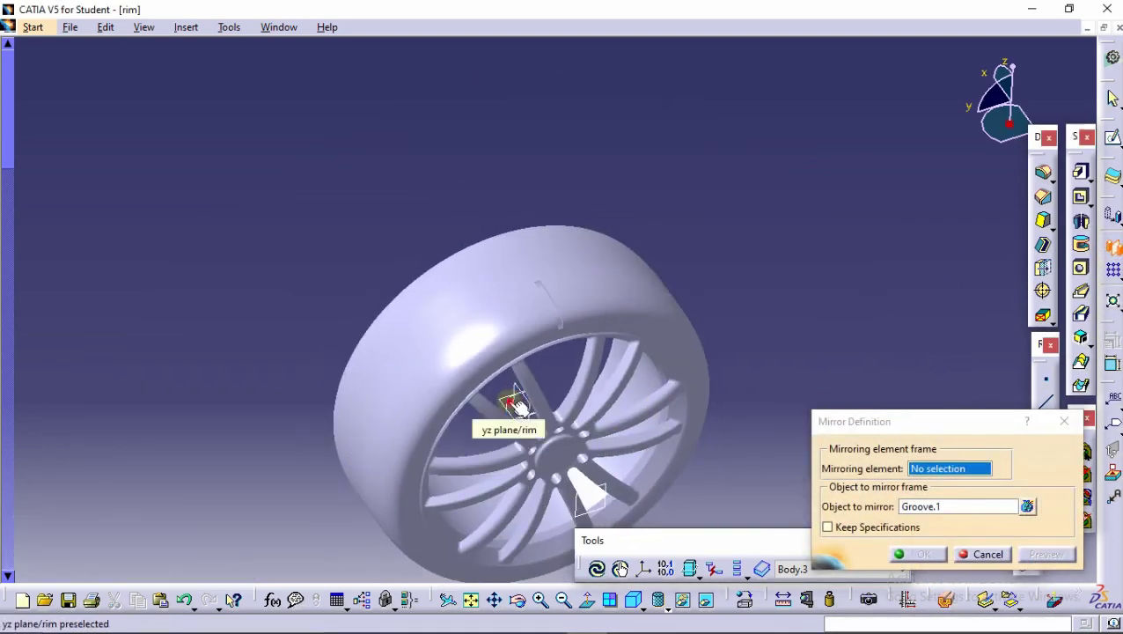
pyautogui.click(518, 405)
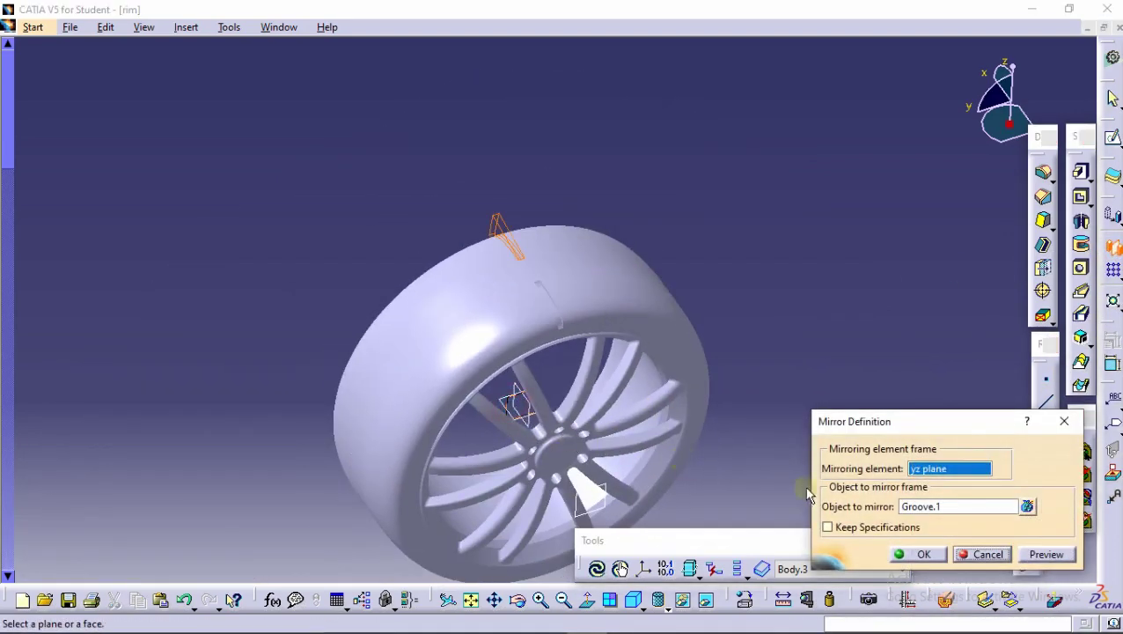
pyautogui.click(917, 554)
pyautogui.moveTo(789, 189)
pyautogui.mouseDown(button='middle')
pyautogui.moveTo(626, 338)
pyautogui.moveTo(627, 251)
pyautogui.moveTo(567, 313)
pyautogui.moveTo(581, 255)
pyautogui.mouseUp(button='middle')
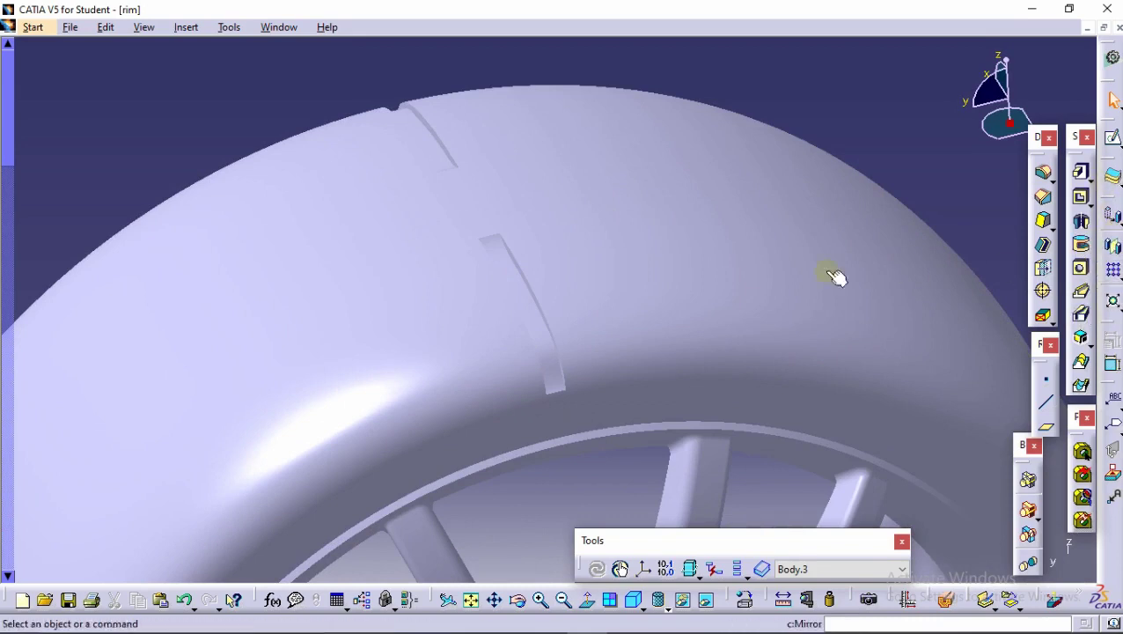
pyautogui.click(527, 312)
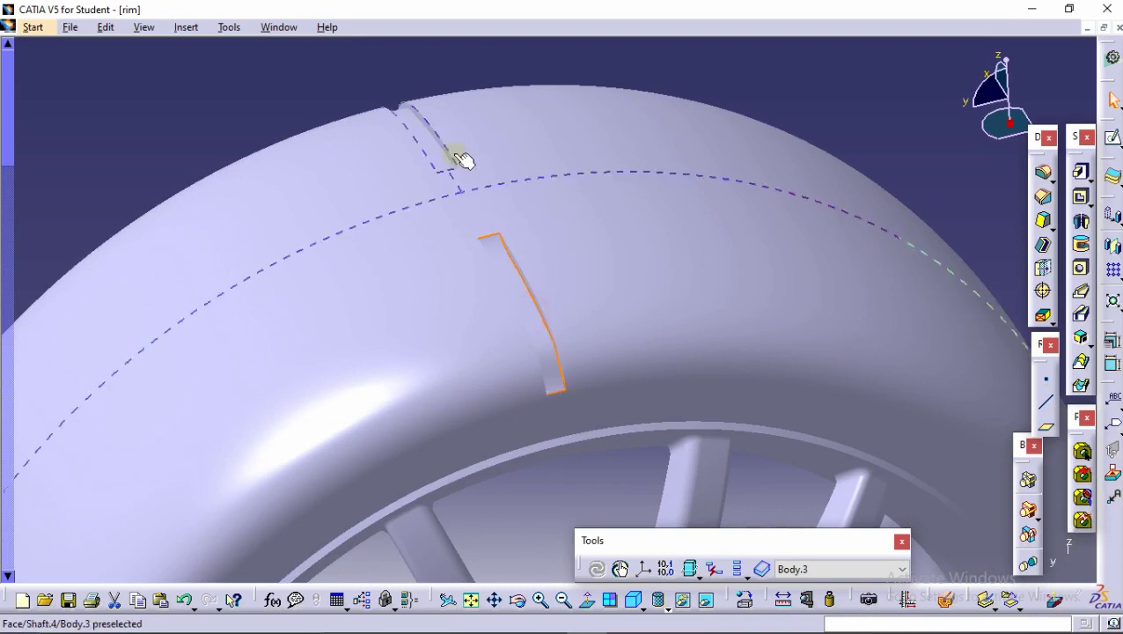
pyautogui.keyDown('ctrl'); pyautogui.click(433, 146); pyautogui.keyUp('ctrl')
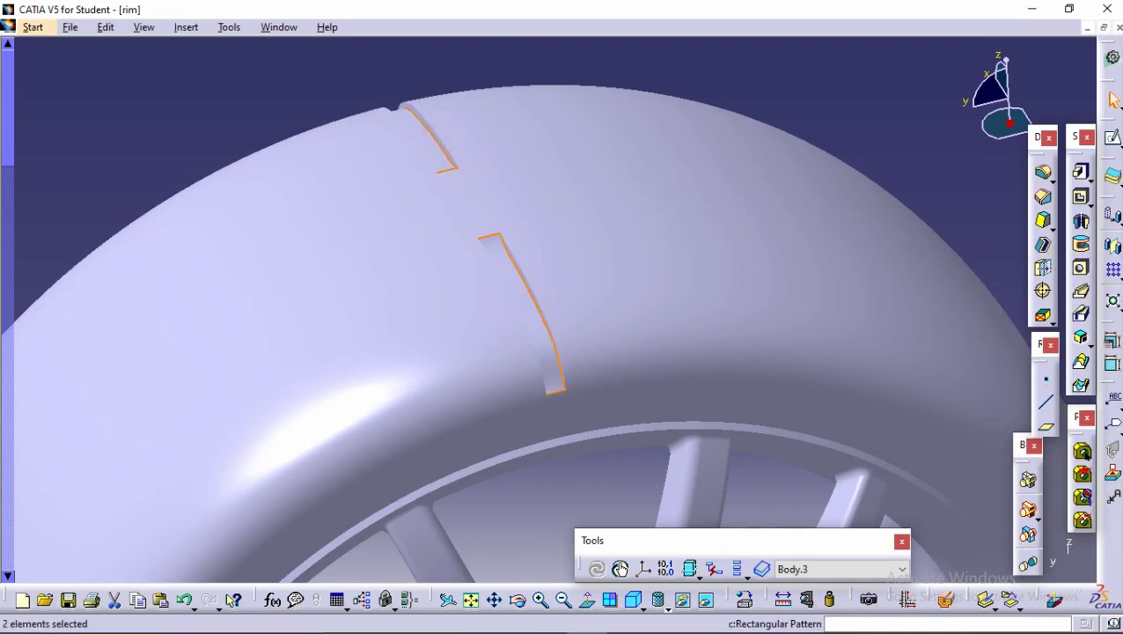
pyautogui.click(1089, 290)
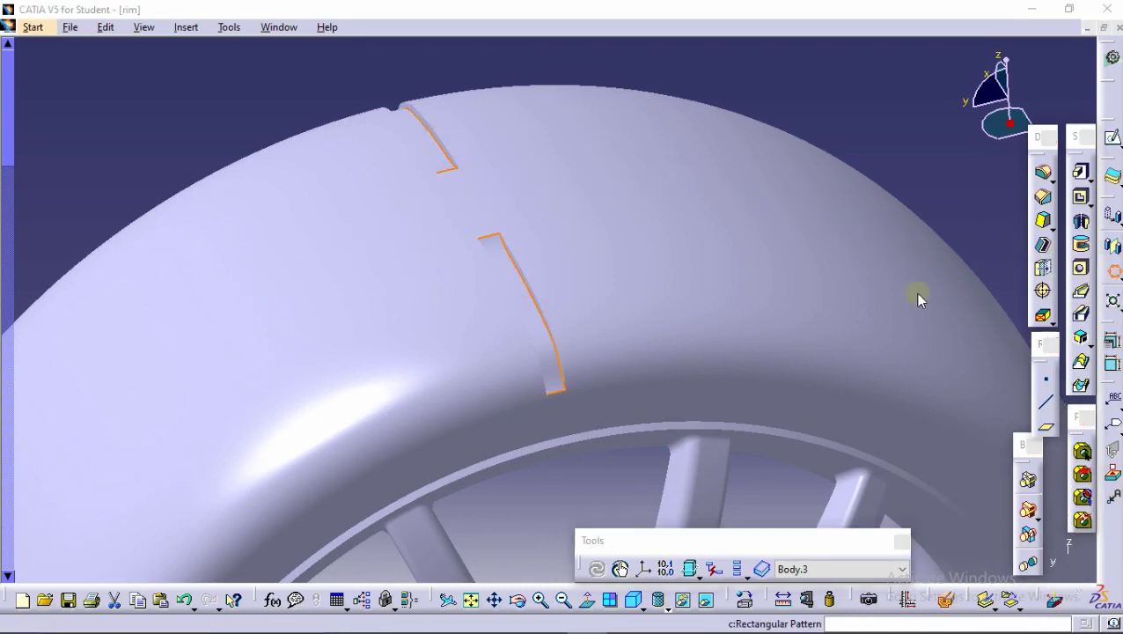
pyautogui.click(692, 359)
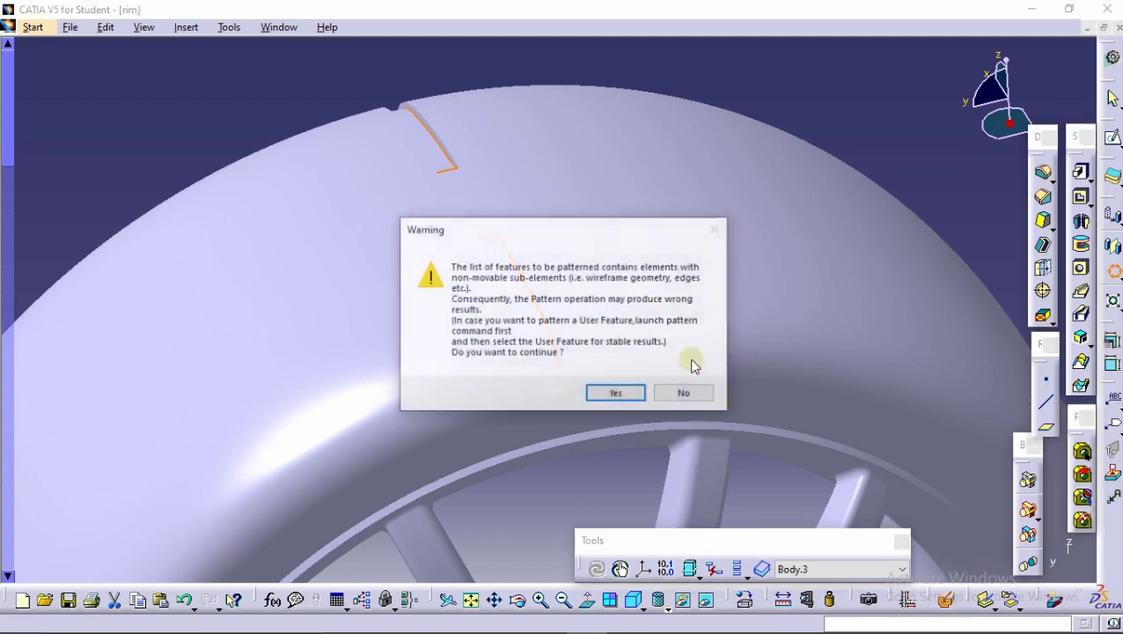
pyautogui.click(626, 393)
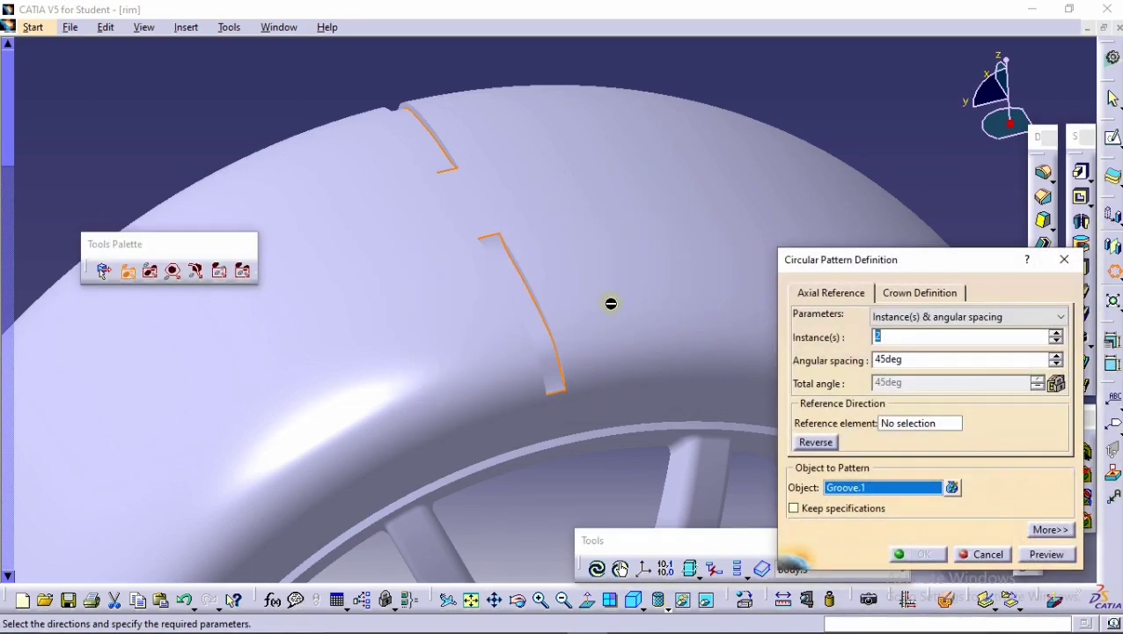
pyautogui.moveTo(637, 329)
pyautogui.mouseDown(button='middle')
pyautogui.moveTo(620, 335)
pyautogui.moveTo(619, 240)
pyautogui.mouseUp(button='middle')
pyautogui.click(904, 424)
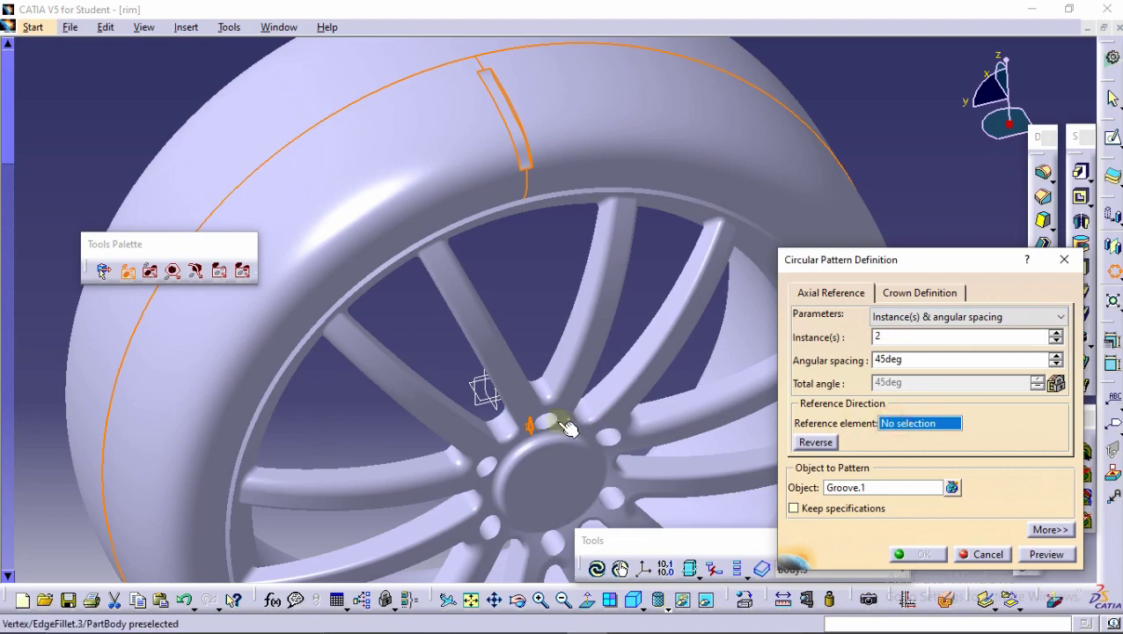
pyautogui.moveTo(499, 471)
pyautogui.mouseDown(button='middle')
pyautogui.moveTo(557, 481)
pyautogui.moveTo(541, 471)
pyautogui.mouseUp(button='middle')
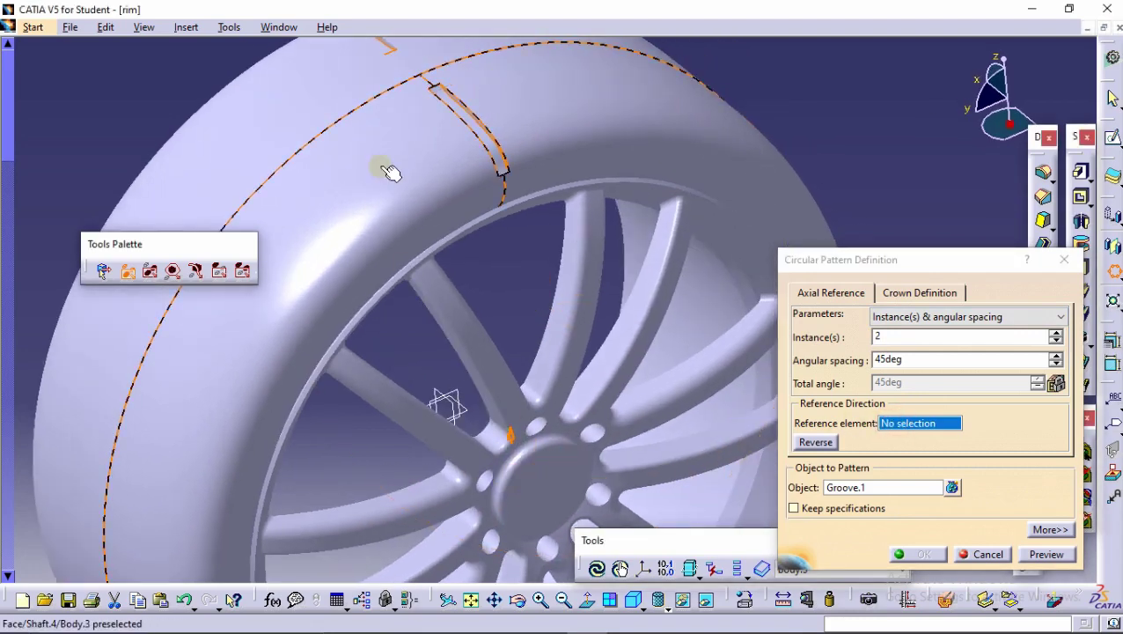
pyautogui.click(990, 554)
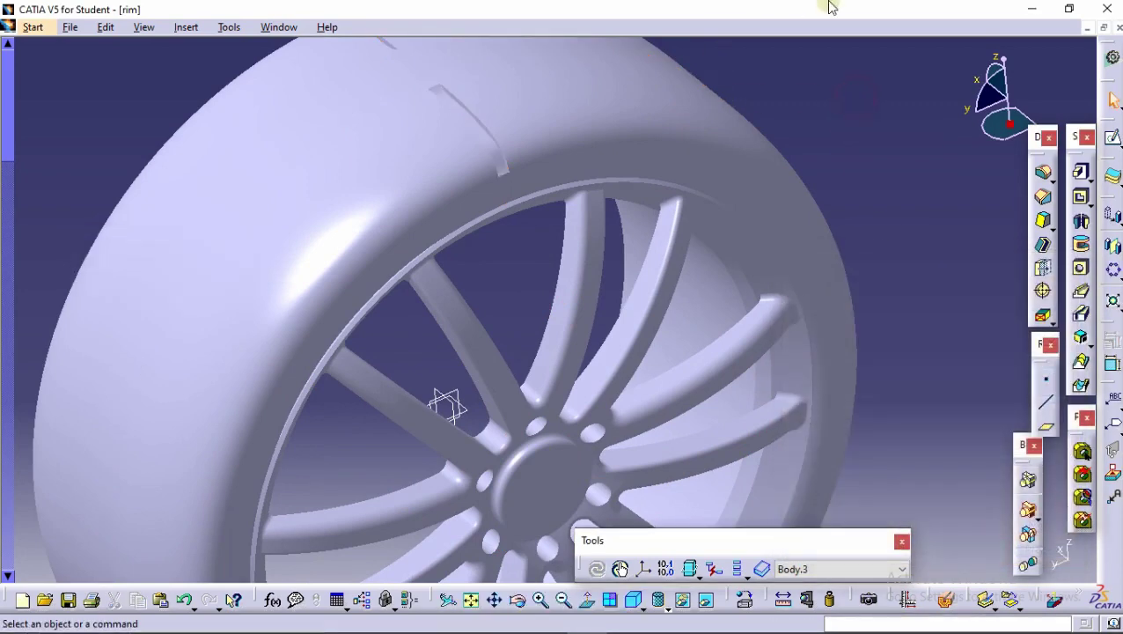
# Sketch on the xy plane, cut at the sketch plane, with a line running left from the origin along H.
pyautogui.click(1112, 138)
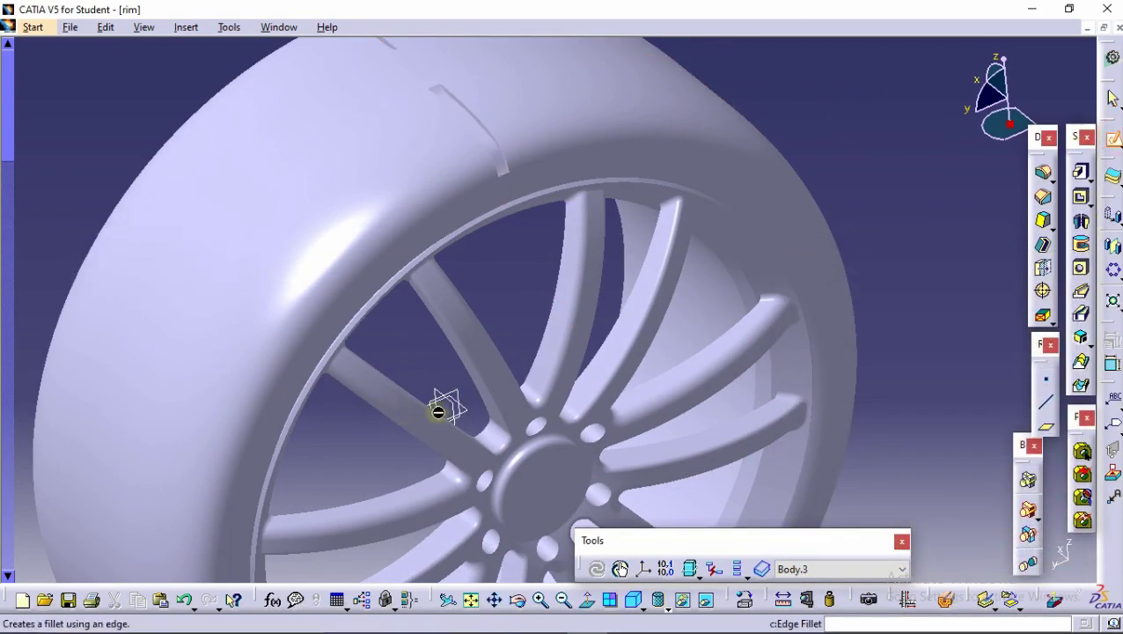
pyautogui.click(449, 405)
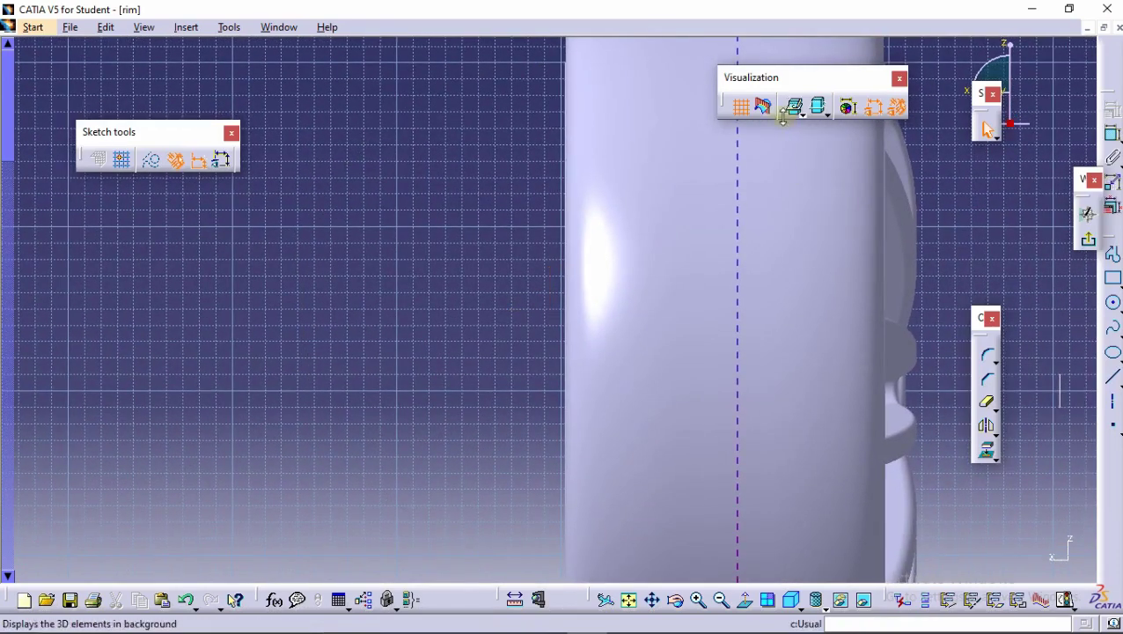
pyautogui.click(764, 105)
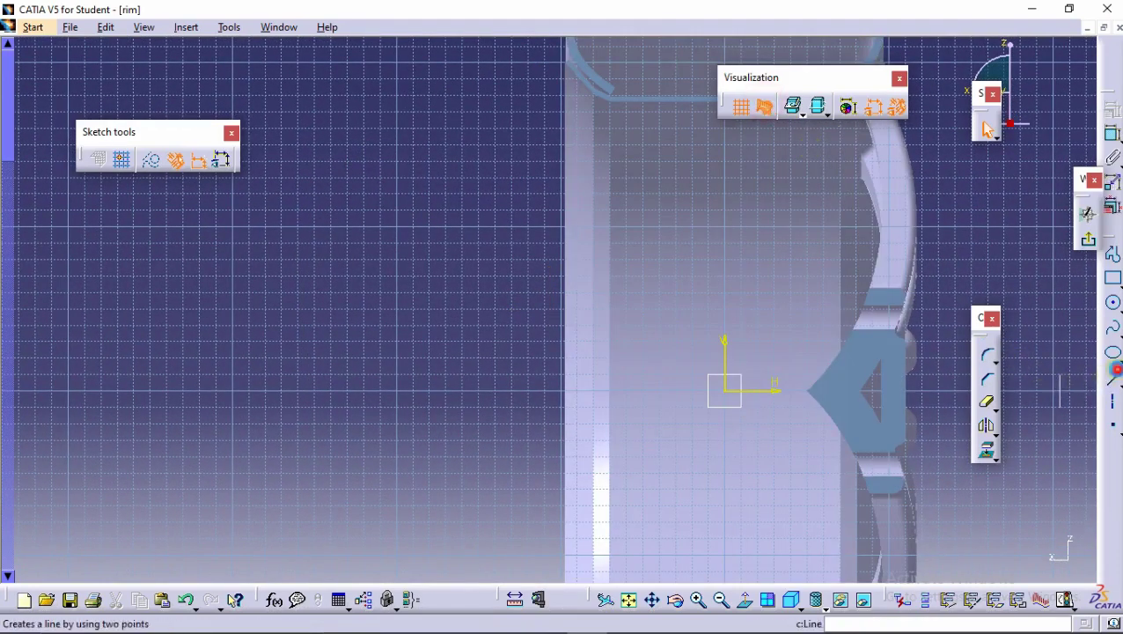
pyautogui.click(1115, 373)
pyautogui.click(775, 388)
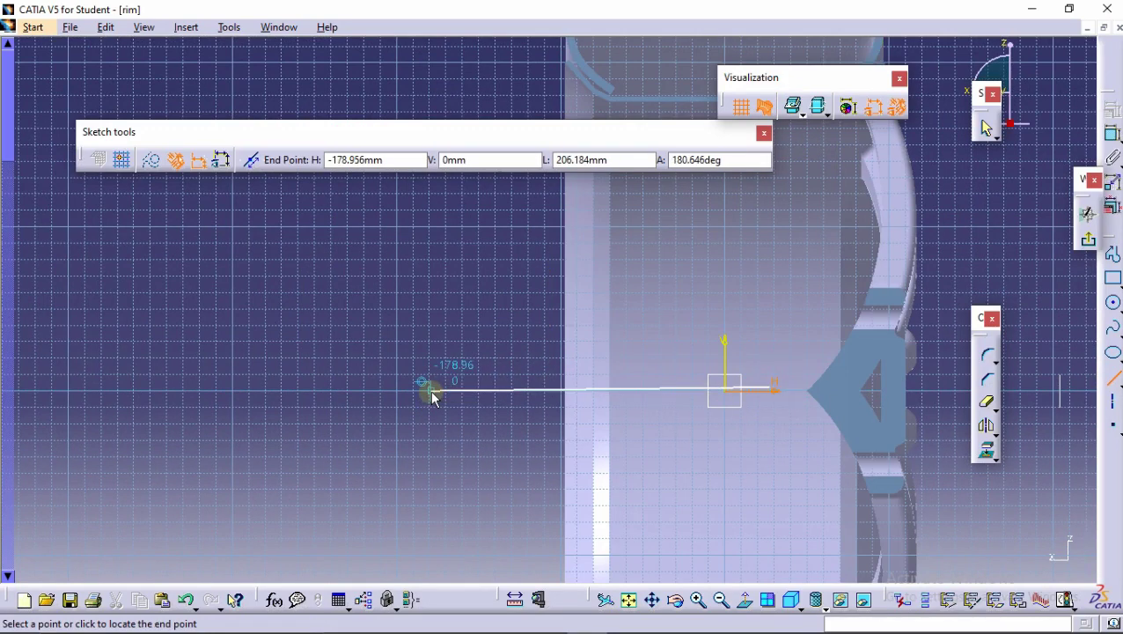
pyautogui.press('Escape')
pyautogui.click(1109, 374)
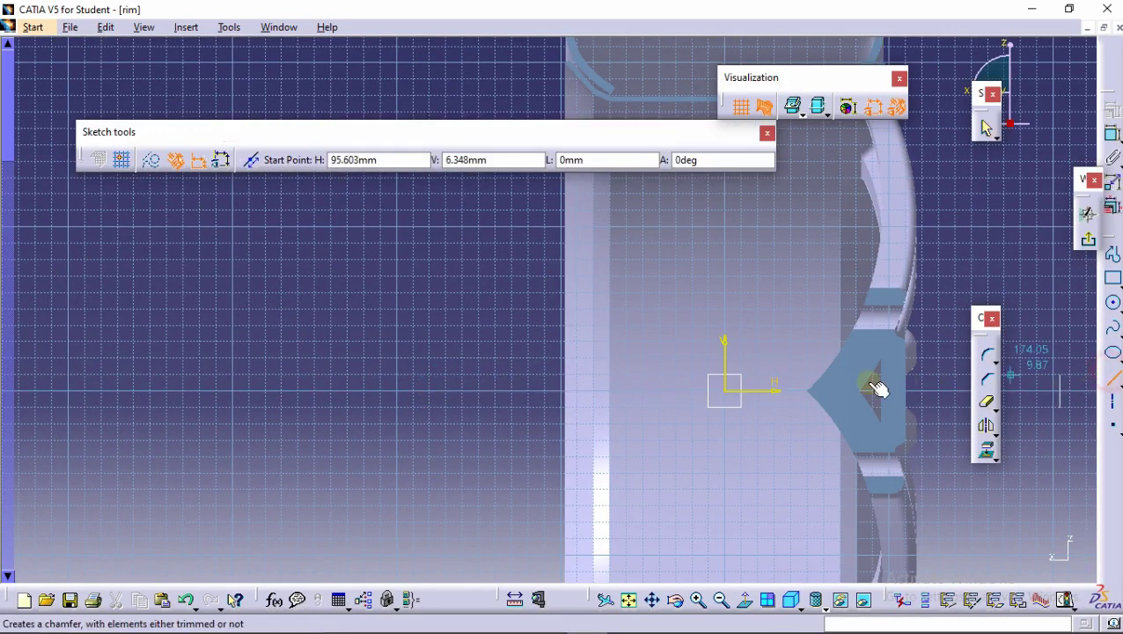
pyautogui.click(768, 393)
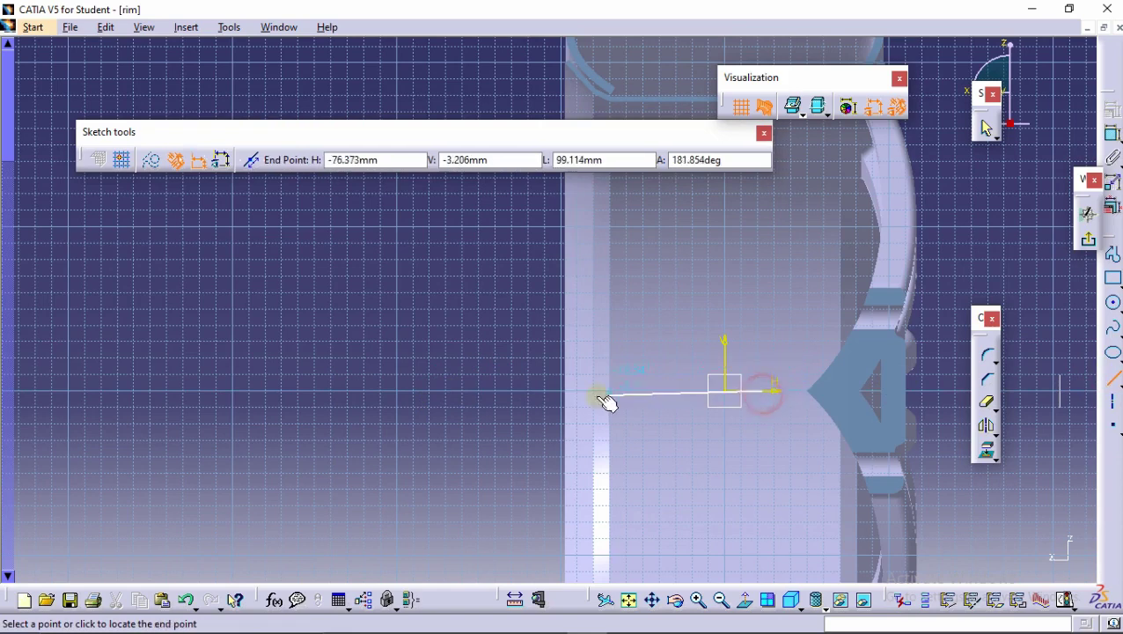
pyautogui.click(508, 391)
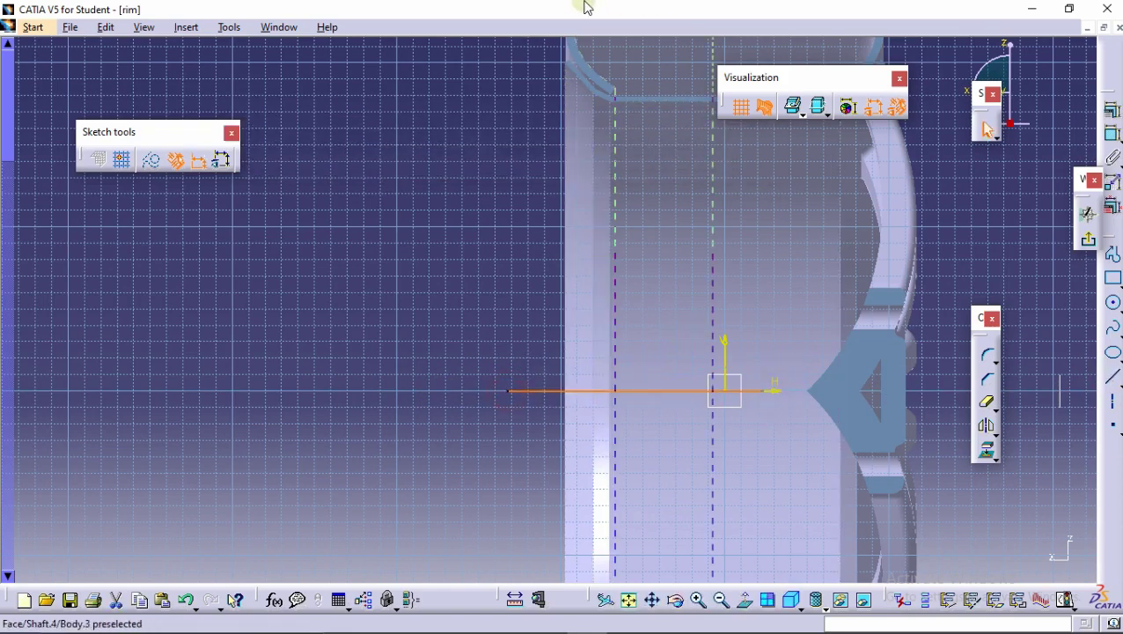
# Return to the 3D part and select the Groove.1 tread cut under Body.3.
pyautogui.moveTo(588, 7)
pyautogui.click(638, 11)
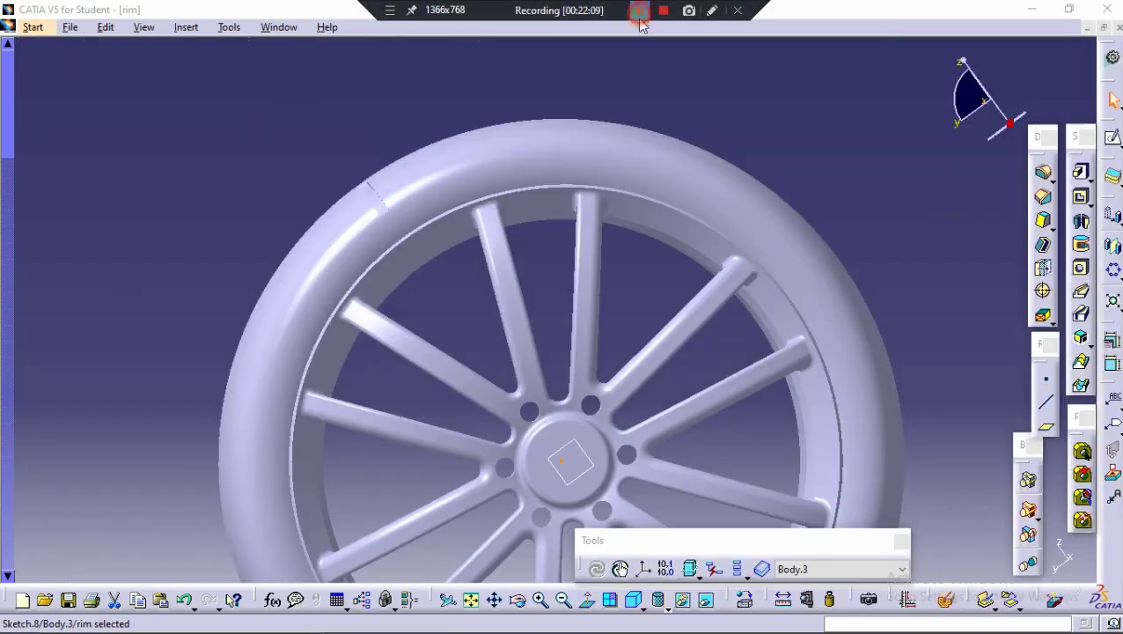
pyautogui.moveTo(619, 291)
pyautogui.mouseDown(button='middle')
pyautogui.moveTo(680, 179)
pyautogui.moveTo(647, 246)
pyautogui.mouseUp(button='middle')
pyautogui.moveTo(591, 316); pyautogui.dragTo(649, 381, button='middle')
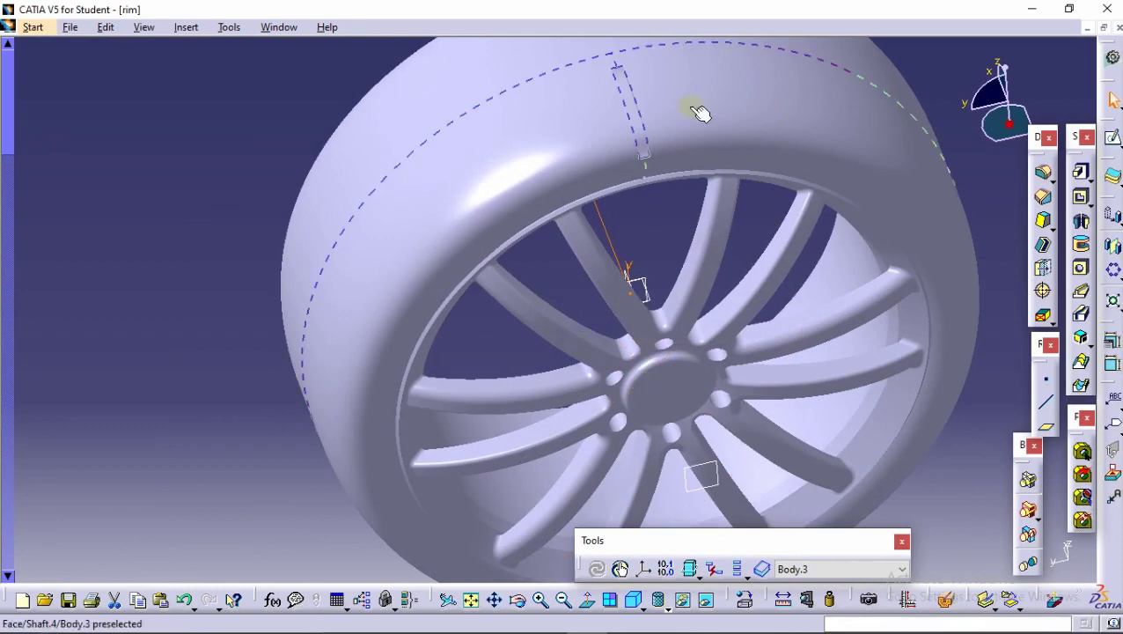
pyautogui.click(136, 207)
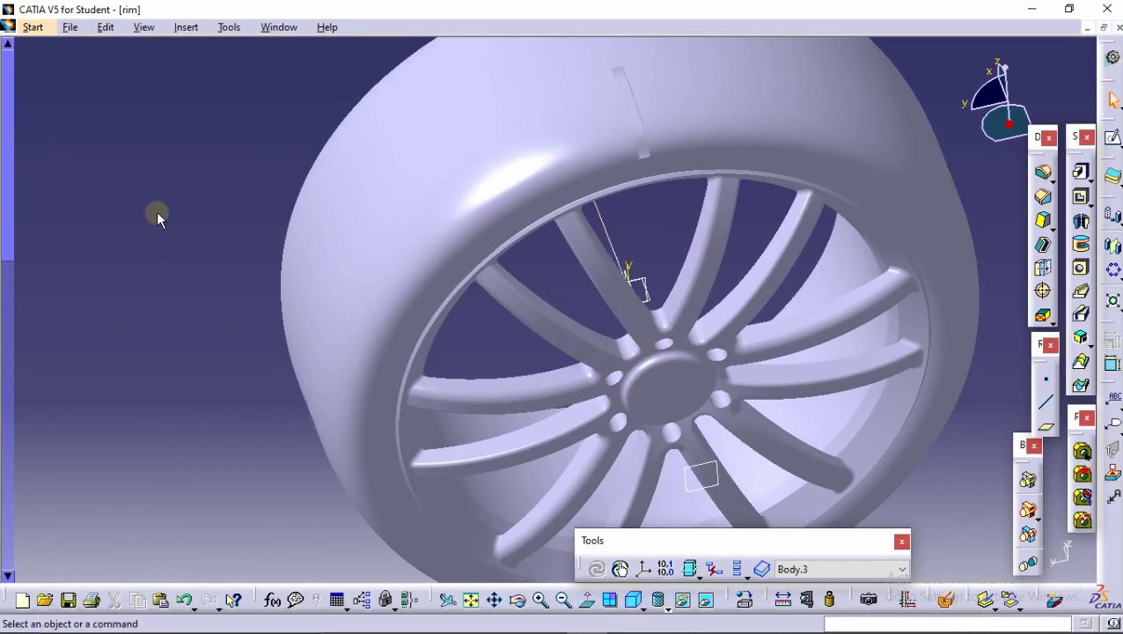
pyautogui.scroll(-5, 146, 176)
pyautogui.scroll(-6, 147, 176)
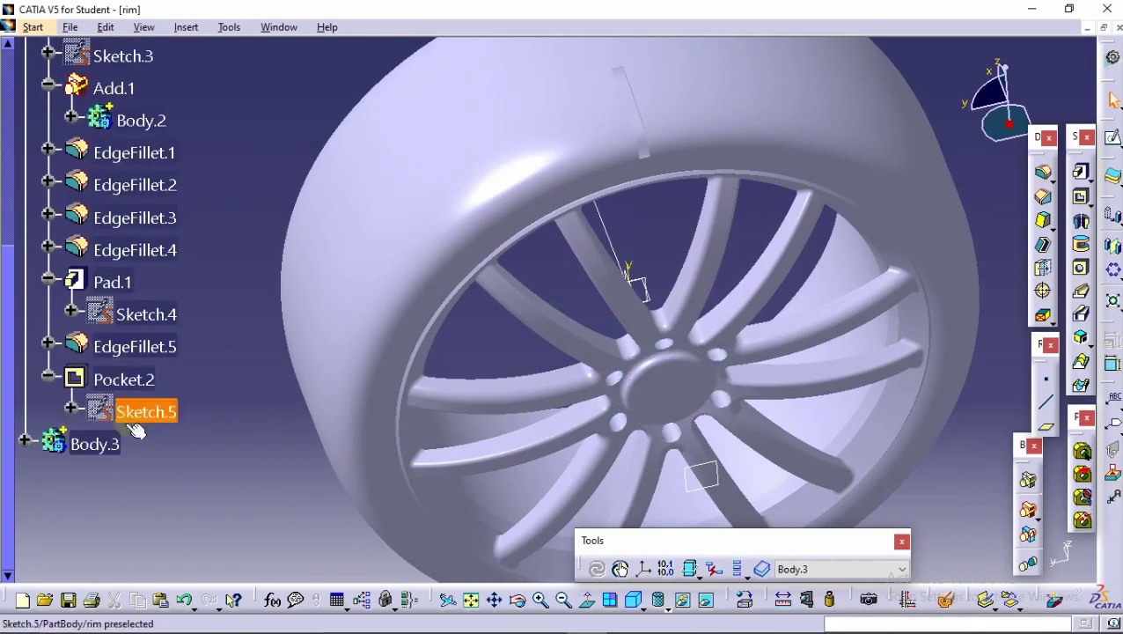
pyautogui.click(25, 444)
pyautogui.scroll(-3, 85, 406)
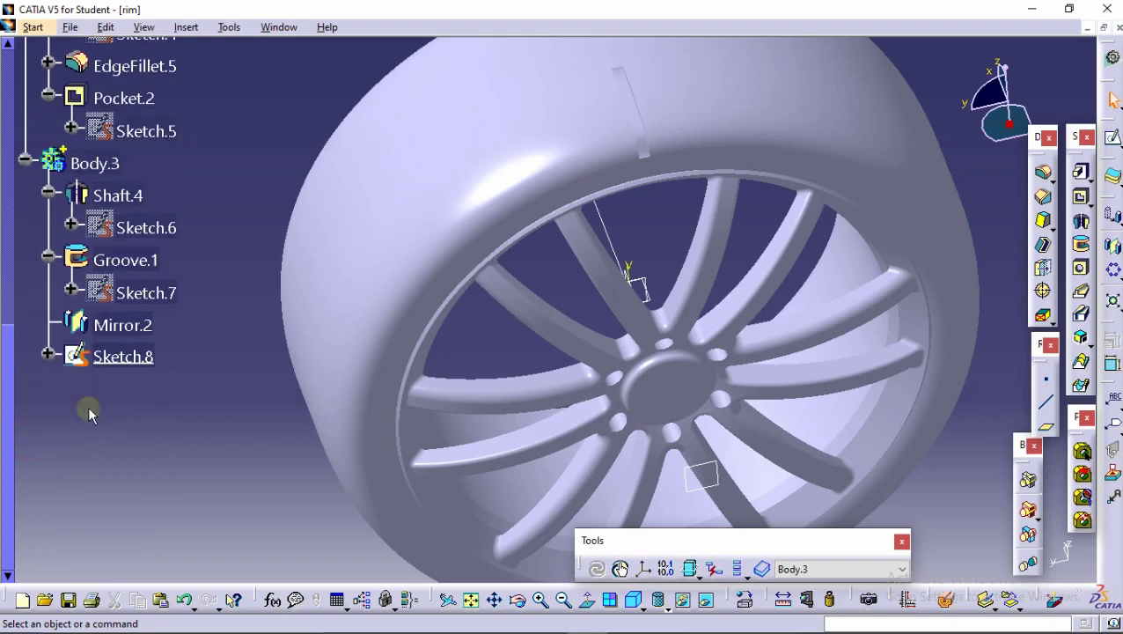
pyautogui.click(141, 273)
# Start a circular pattern of Groove.1 using the Sketch.8 line as its axis.
pyautogui.click(1112, 262)
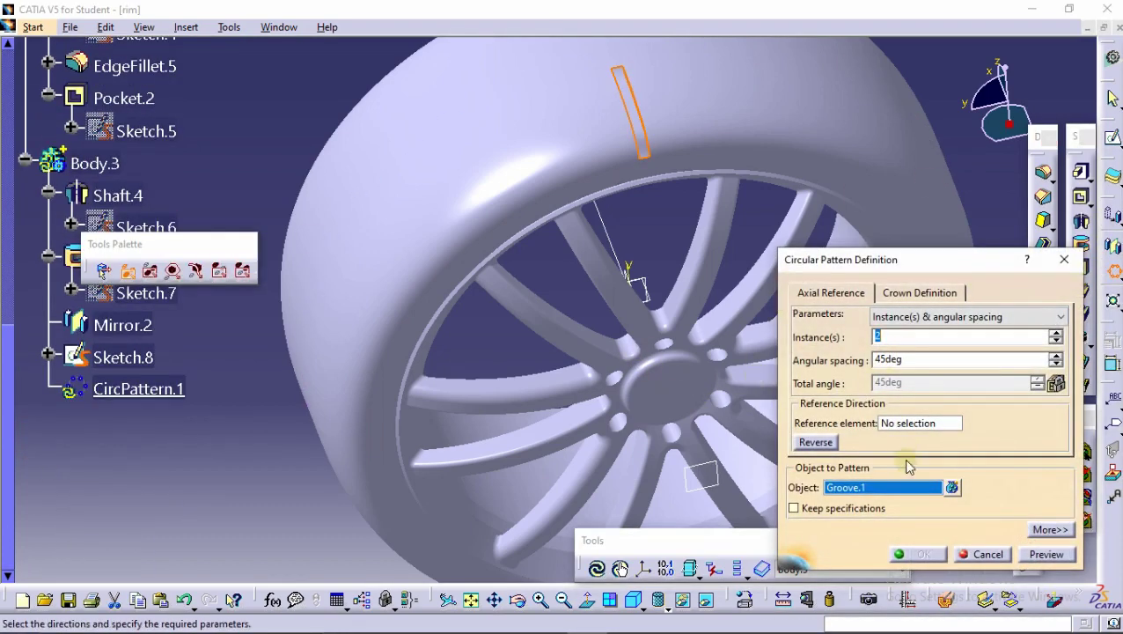
pyautogui.click(934, 424)
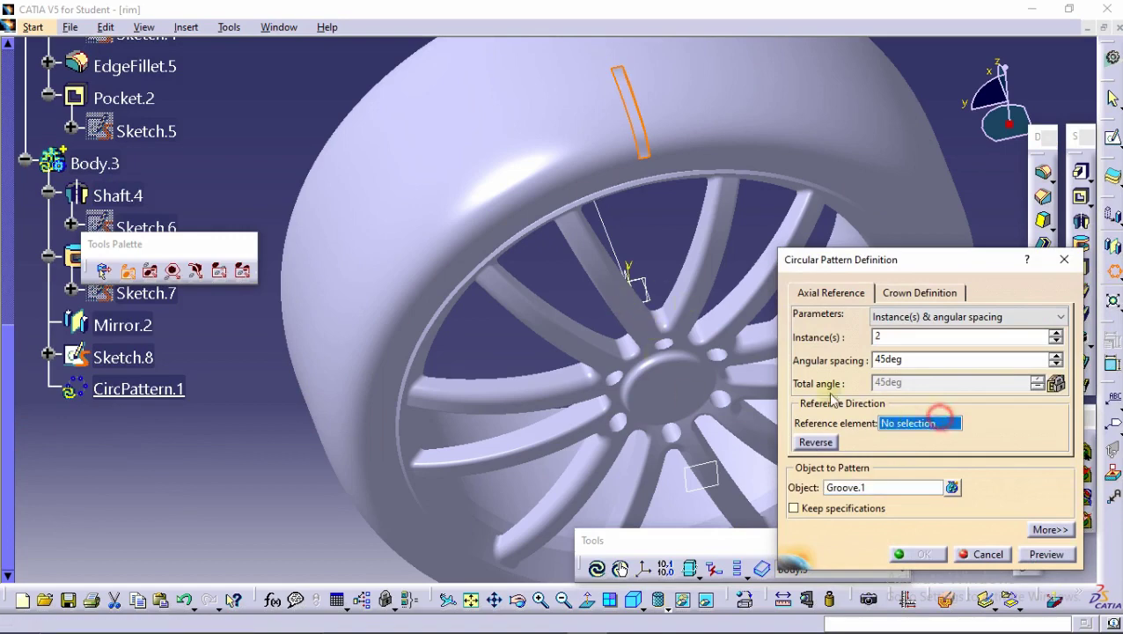
pyautogui.click(621, 245)
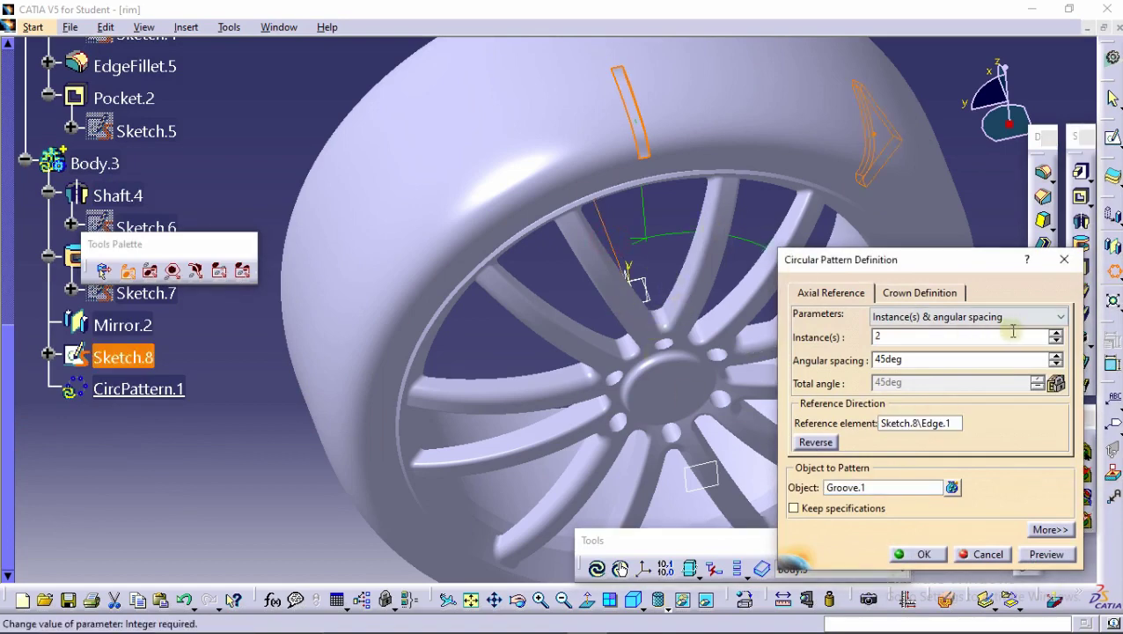
pyautogui.click(1056, 341)
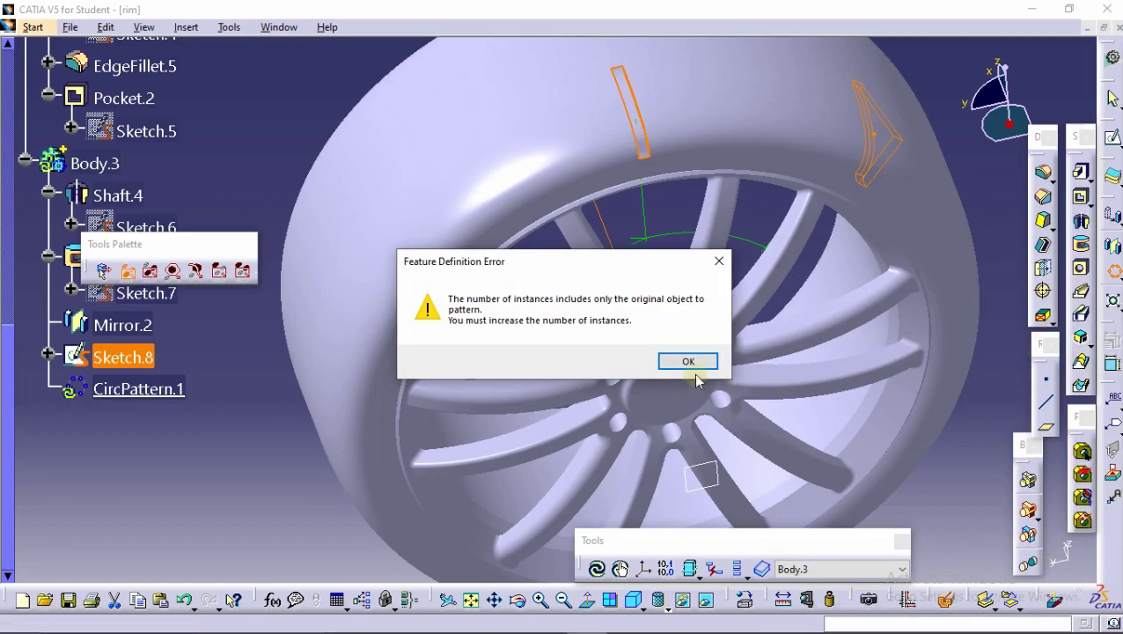
pyautogui.click(683, 361)
pyautogui.click(1056, 333)
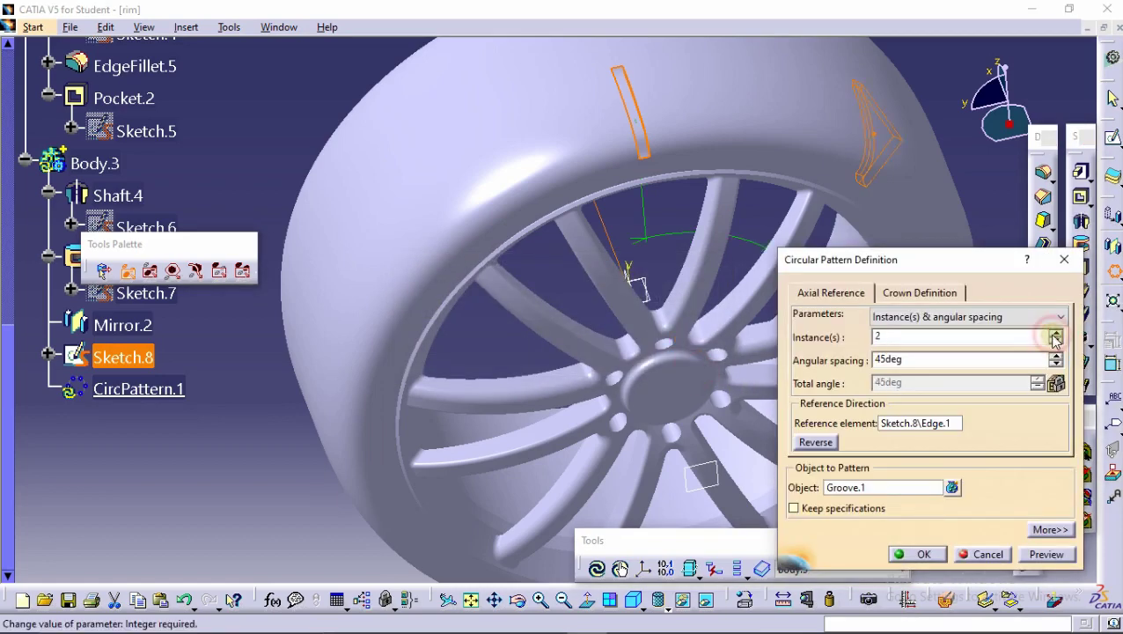
# Set 4deg angular spacing and 90 instances, preview, and confirm the pattern.
pyautogui.click(1059, 364)
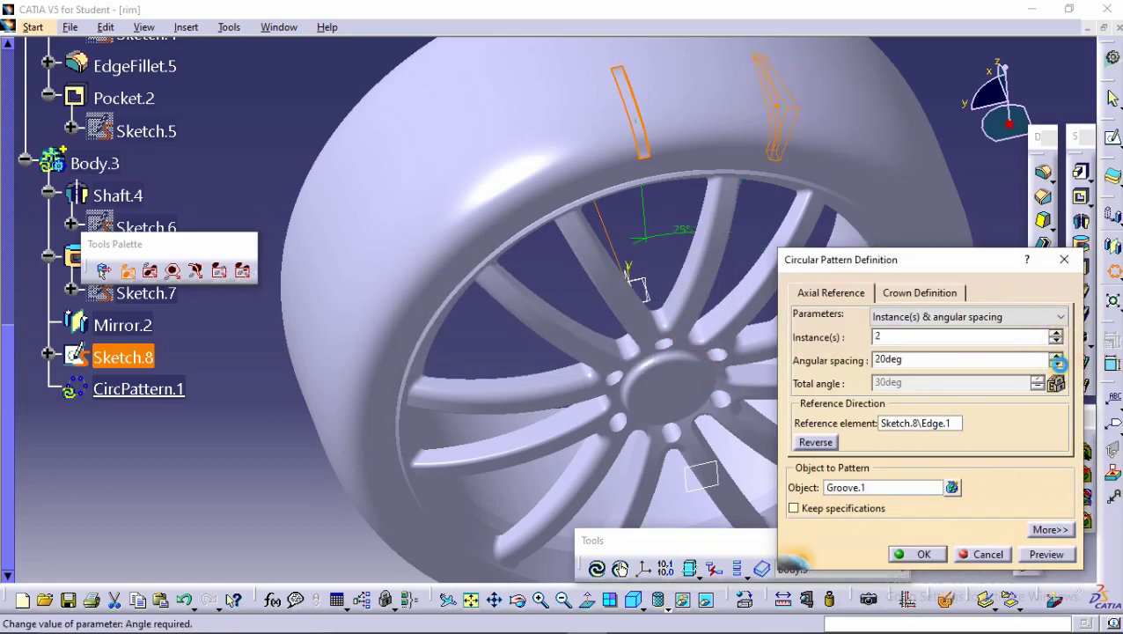
pyautogui.click(1059, 364)
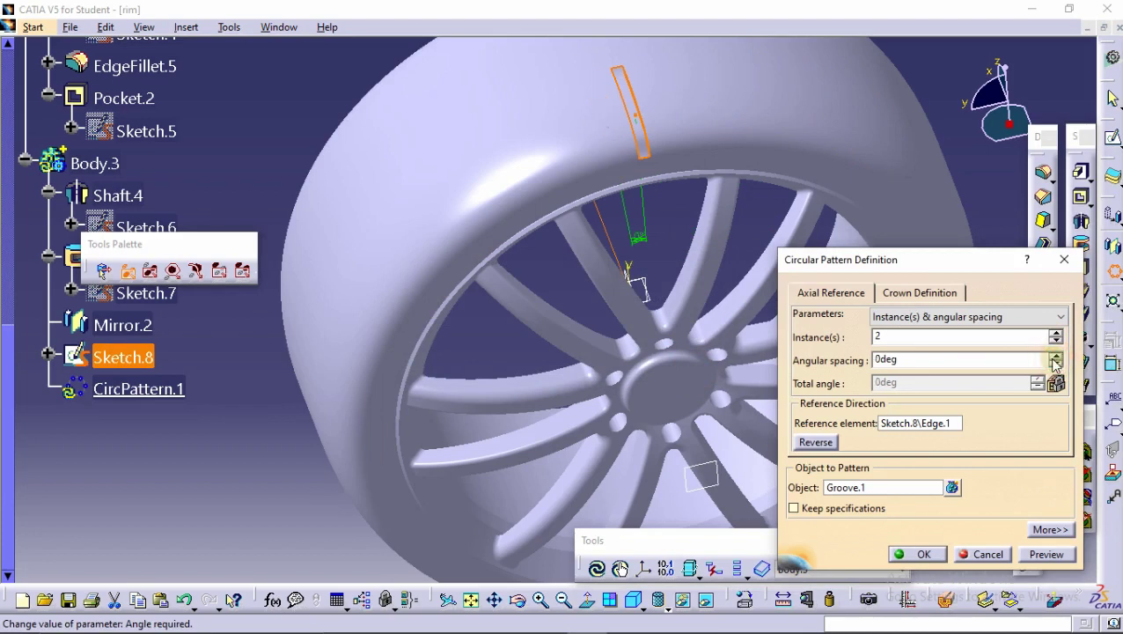
pyautogui.click(1055, 357)
pyautogui.doubleClick(919, 362)
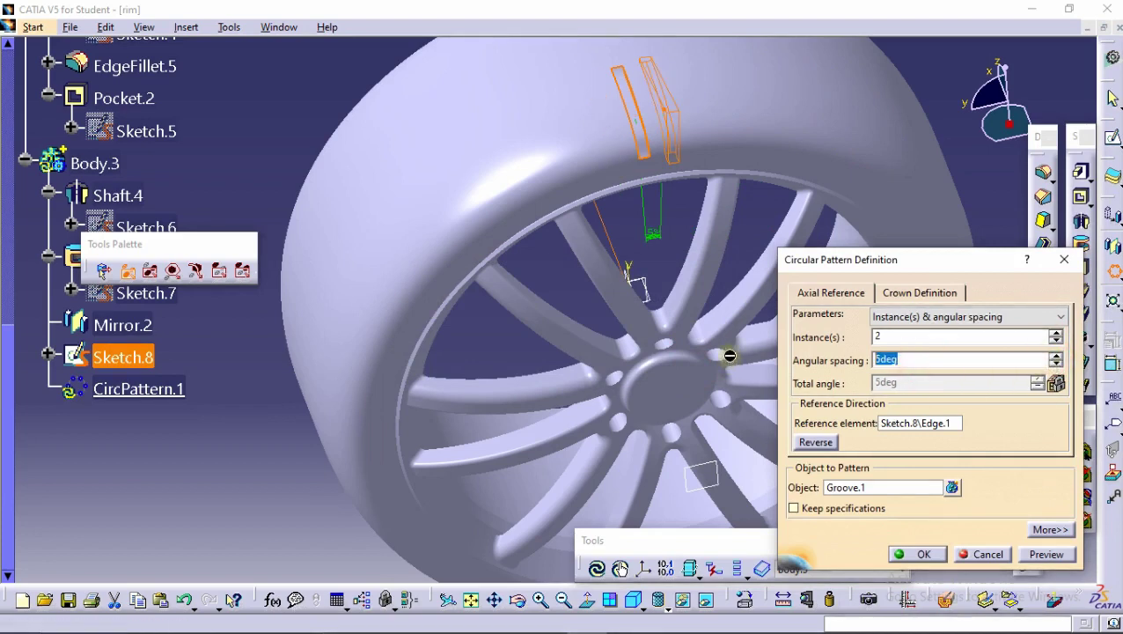
pyautogui.write('2')
pyautogui.press('Return')
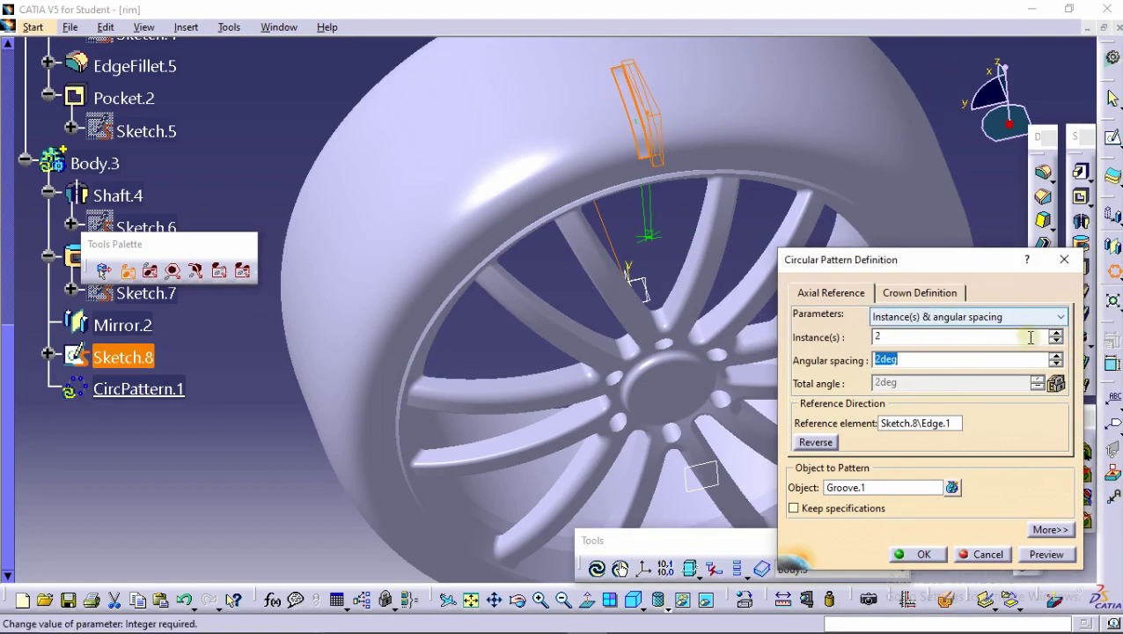
pyautogui.click(960, 361)
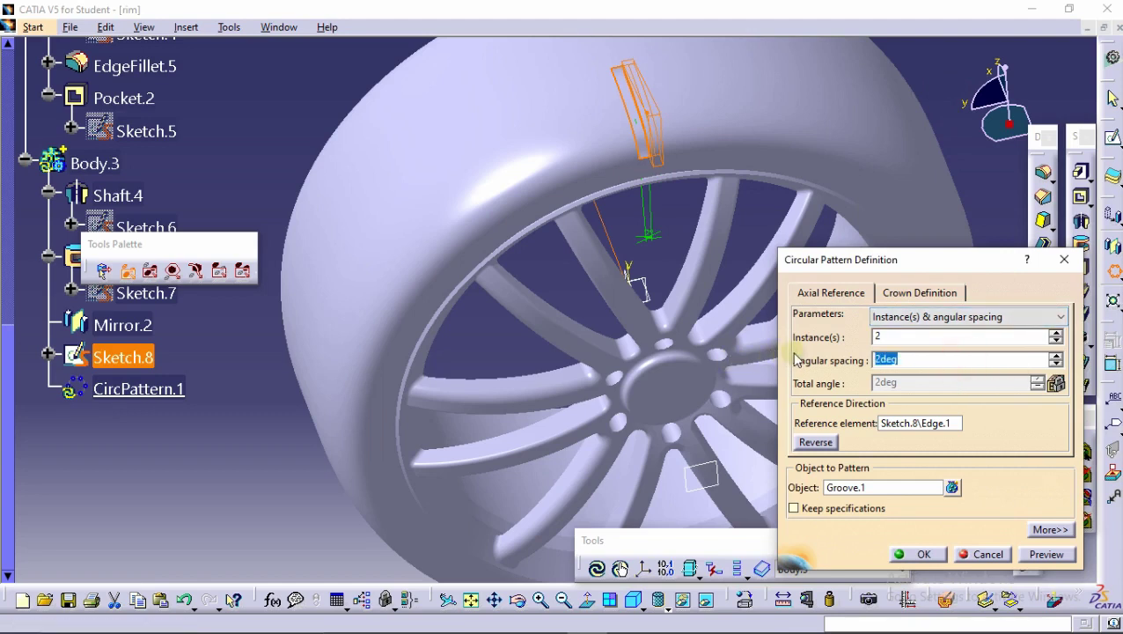
pyautogui.write('4')
pyautogui.click(1054, 334)
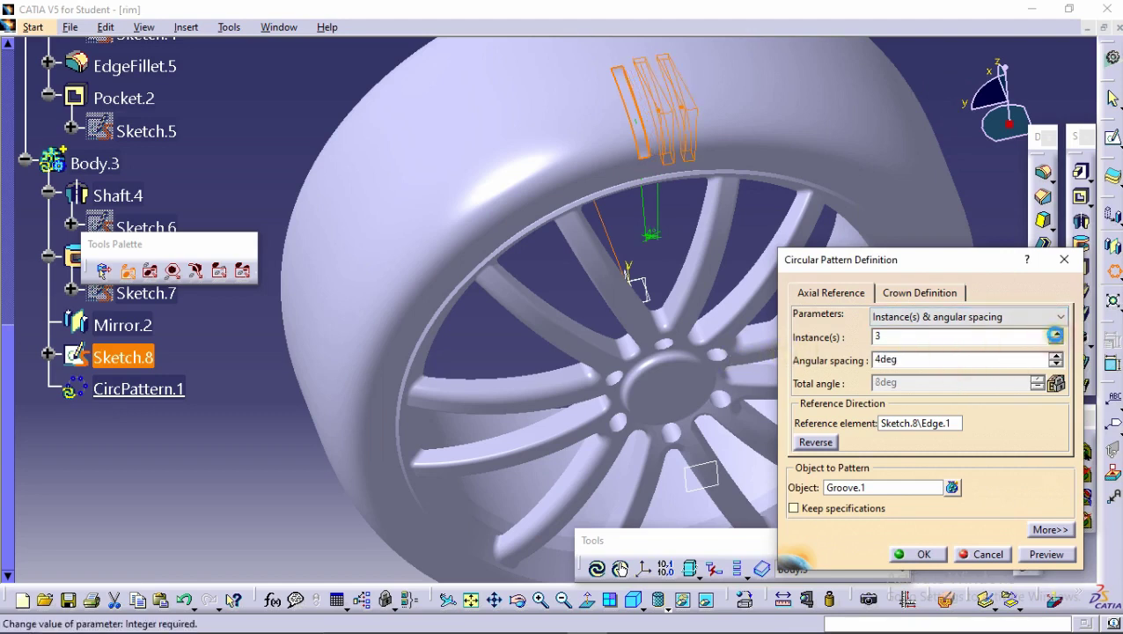
pyautogui.click(1055, 335)
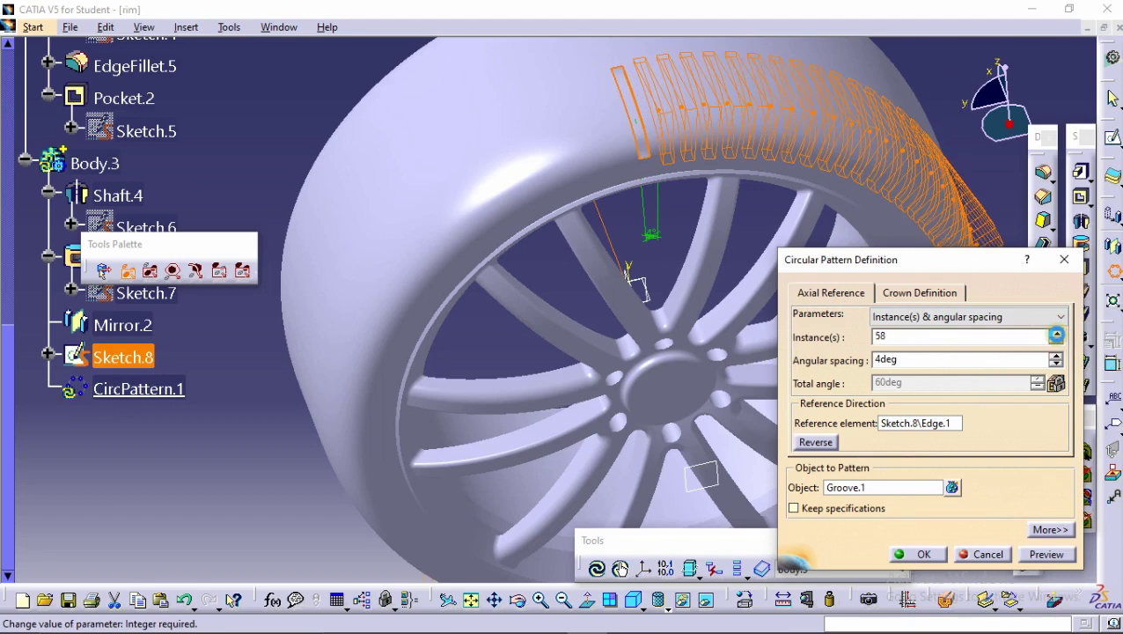
pyautogui.click(1056, 334)
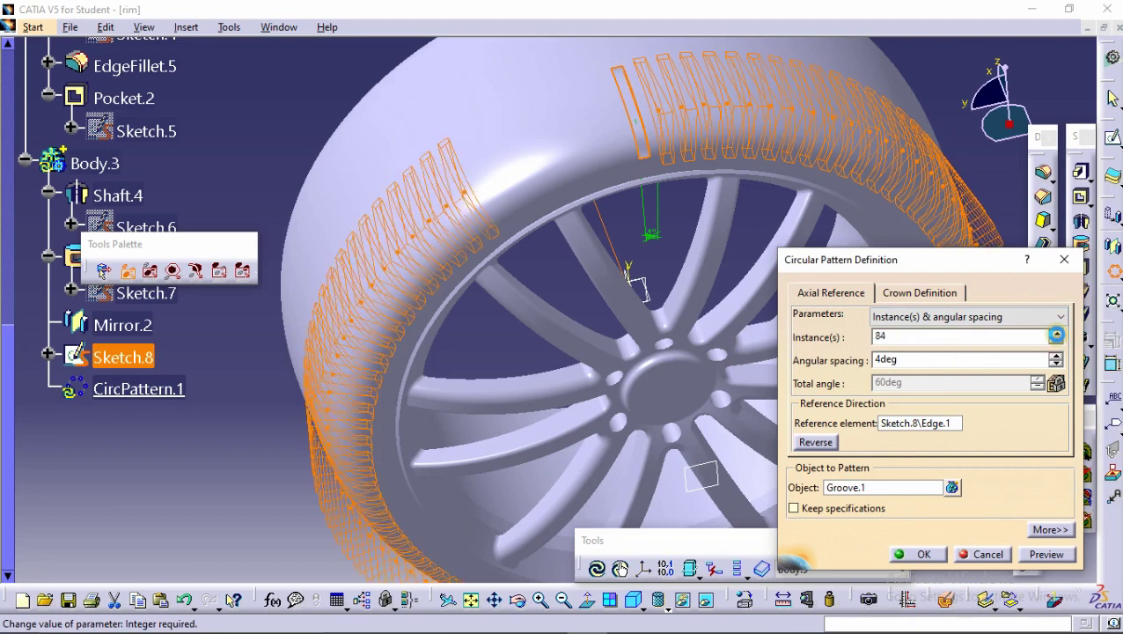
pyautogui.click(1025, 554)
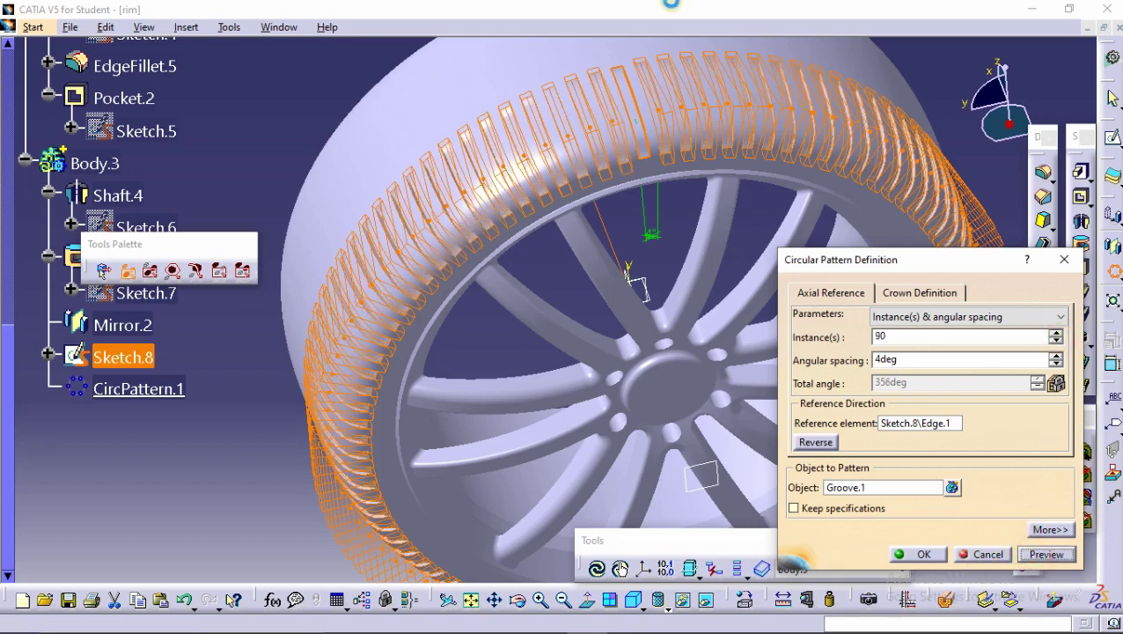
pyautogui.click(918, 556)
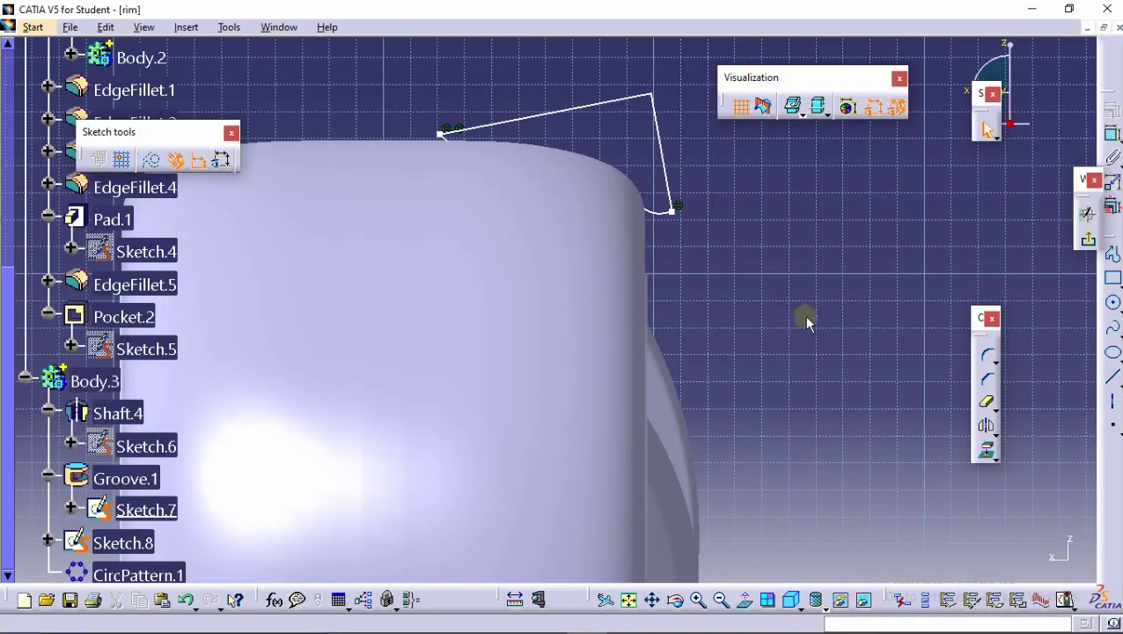
# Mirror the Sketch.7 groove profile across the vertical axis, exit the sketch, and inspect the tread.
pyautogui.moveTo(779, 312); pyautogui.dragTo(388, 63)
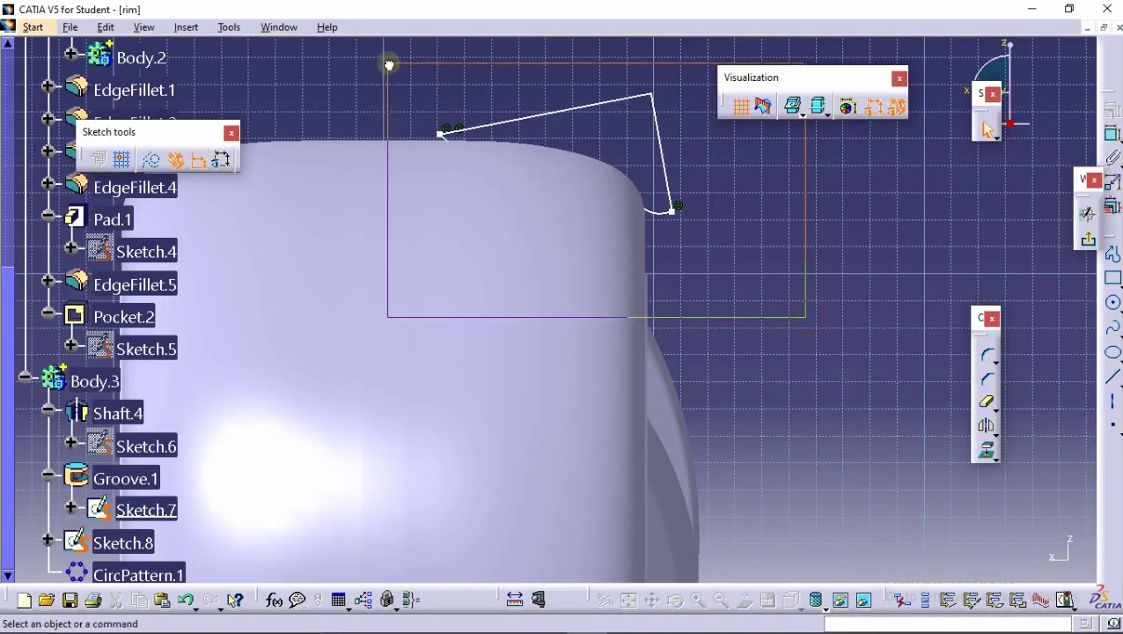
pyautogui.click(991, 429)
pyautogui.moveTo(494, 396)
pyautogui.mouseDown(button='middle')
pyautogui.moveTo(507, 358)
pyautogui.moveTo(642, 438)
pyautogui.moveTo(669, 283)
pyautogui.mouseUp(button='middle')
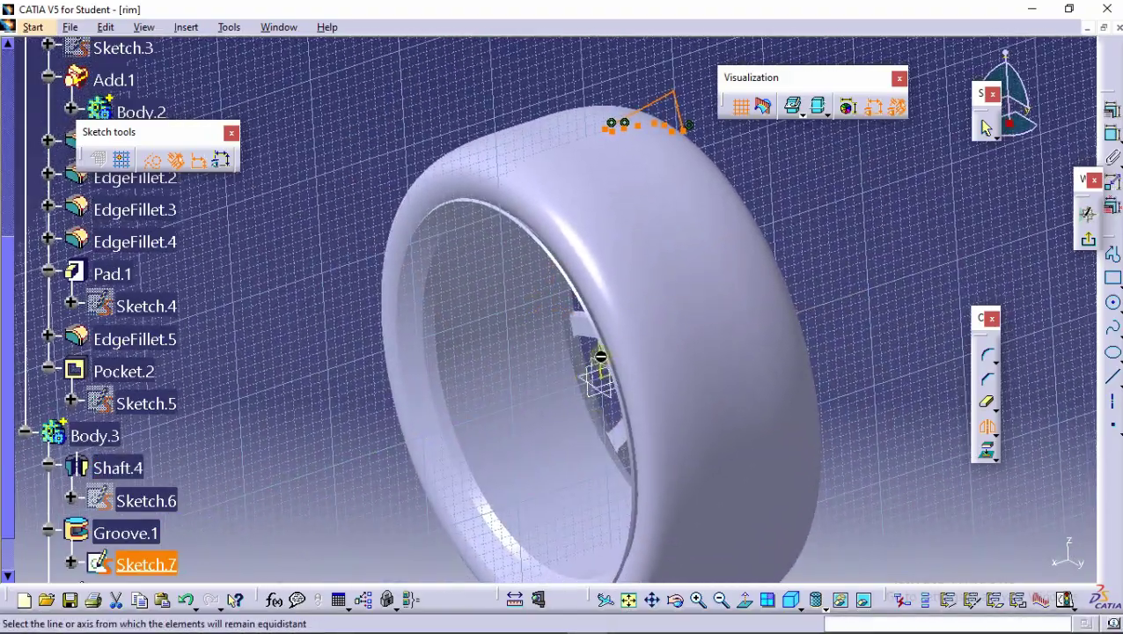
pyautogui.moveTo(600, 356)
pyautogui.mouseDown(button='middle')
pyautogui.moveTo(640, 301)
pyautogui.moveTo(640, 356)
pyautogui.mouseUp(button='middle')
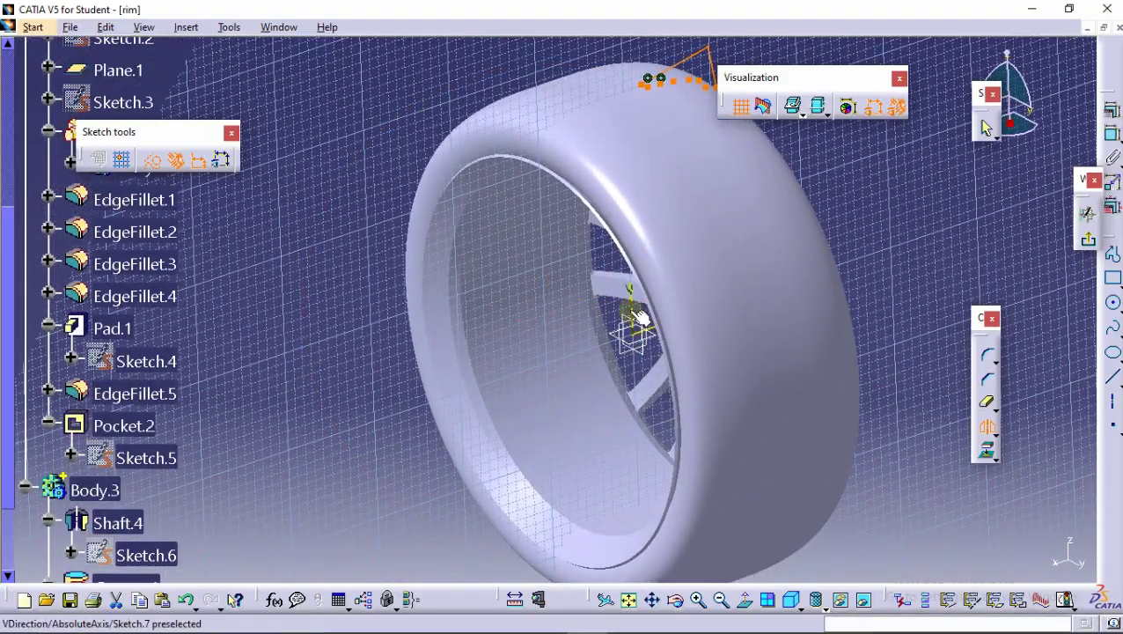
pyautogui.click(632, 328)
pyautogui.click(1088, 243)
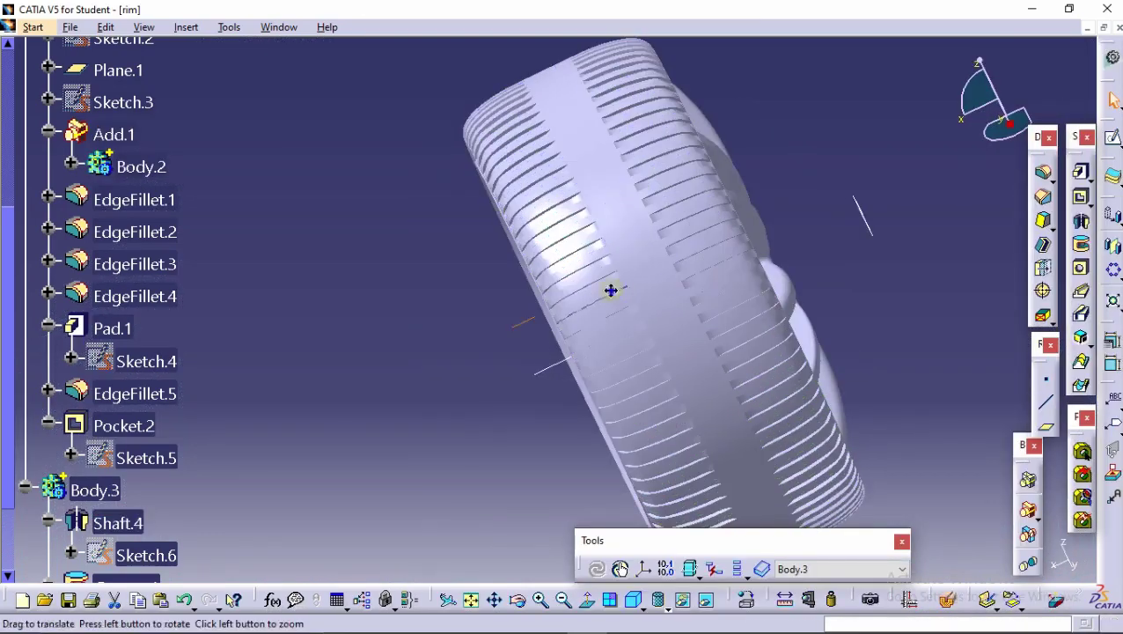
pyautogui.moveTo(609, 290)
pyautogui.mouseDown(button='middle')
pyautogui.moveTo(622, 131)
pyautogui.moveTo(692, 203)
pyautogui.moveTo(496, 301)
pyautogui.moveTo(735, 384)
pyautogui.moveTo(582, 484)
pyautogui.moveTo(527, 376)
pyautogui.moveTo(656, 315)
pyautogui.moveTo(573, 394)
pyautogui.moveTo(568, 329)
pyautogui.moveTo(590, 459)
pyautogui.moveTo(597, 375)
pyautogui.mouseUp(button='middle')
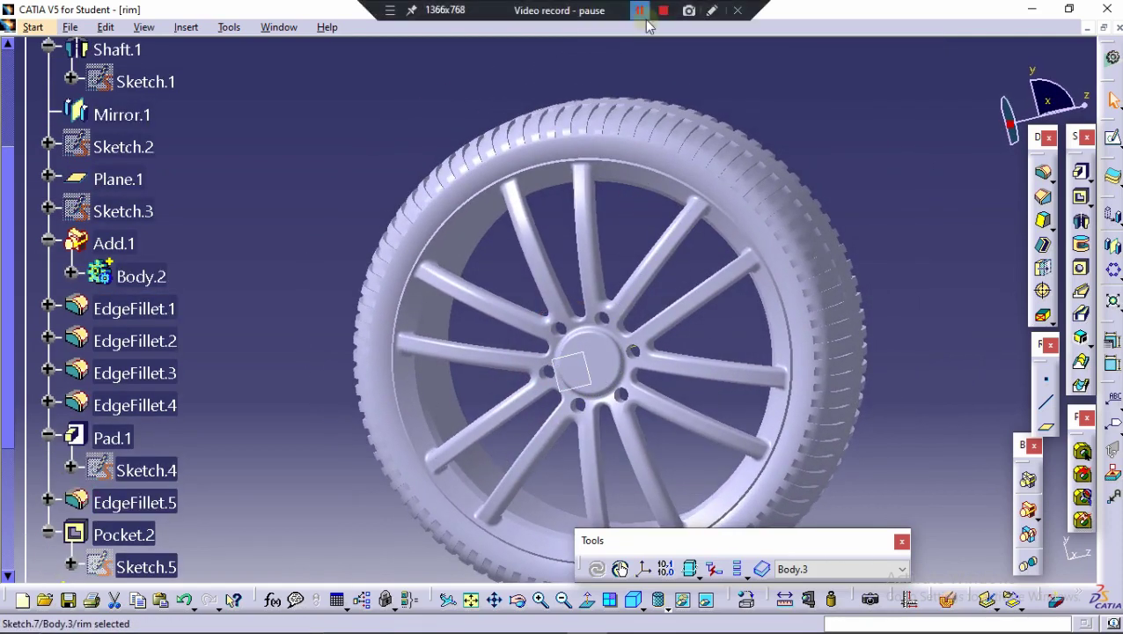
# Save the part in stp format as rim.stp in the tv unit folder.
pyautogui.click(640, 12)
pyautogui.click(72, 26)
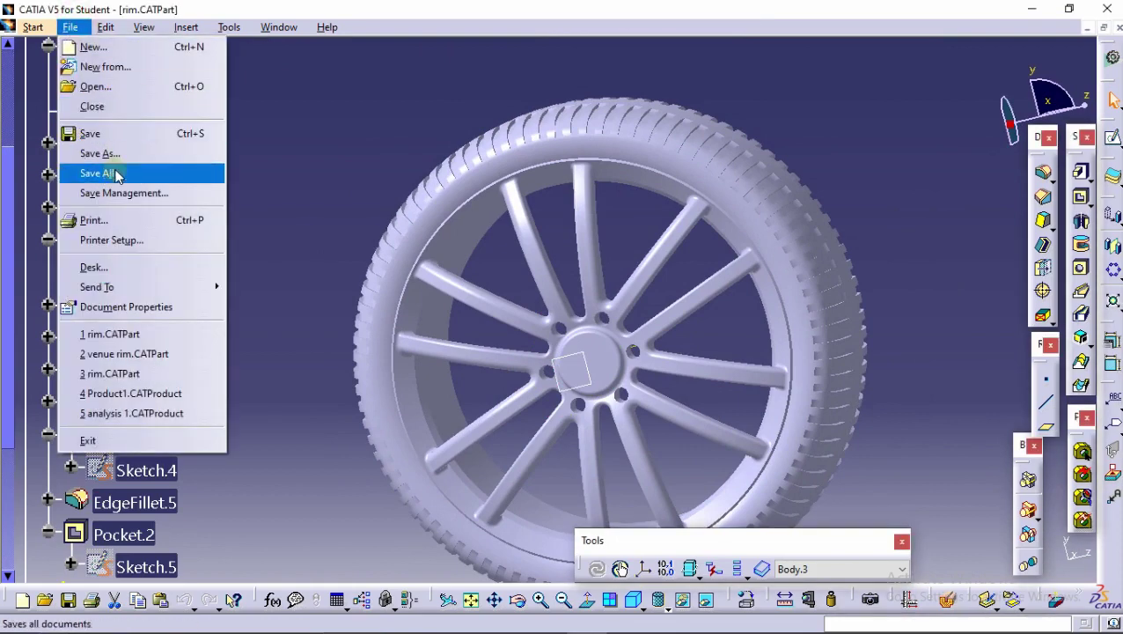
pyautogui.click(108, 152)
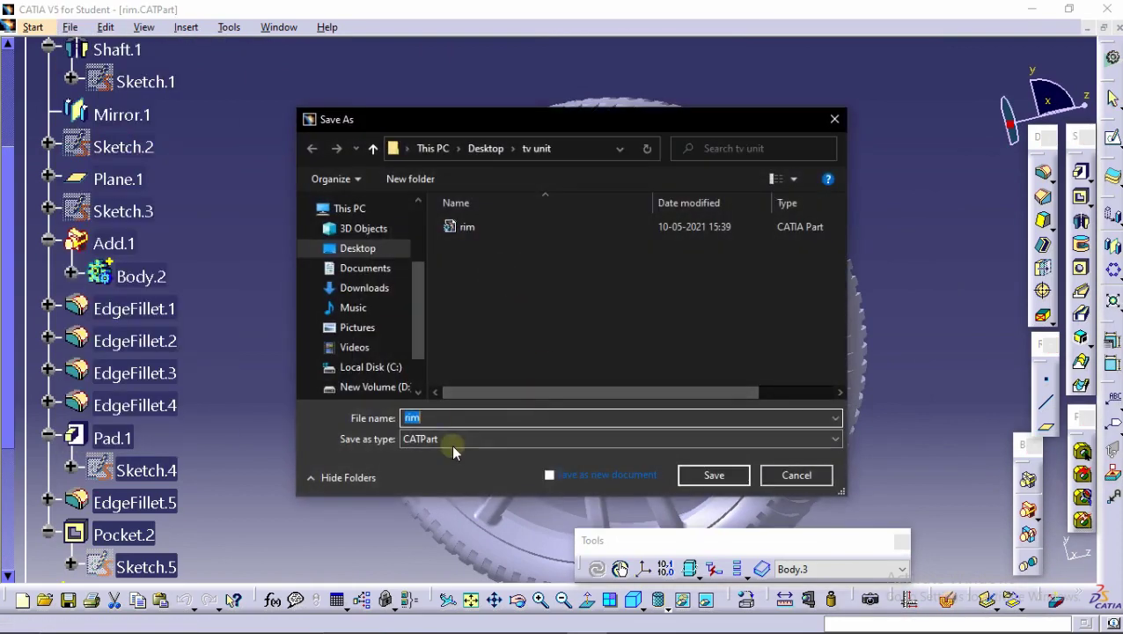
pyautogui.click(436, 439)
pyautogui.click(423, 286)
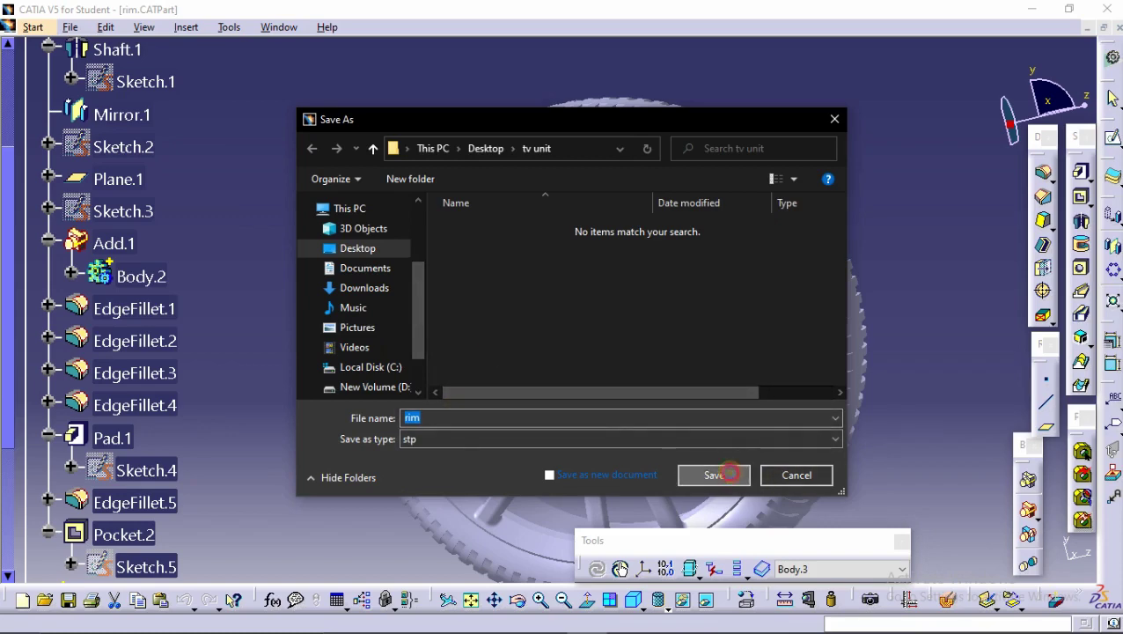
pyautogui.click(729, 474)
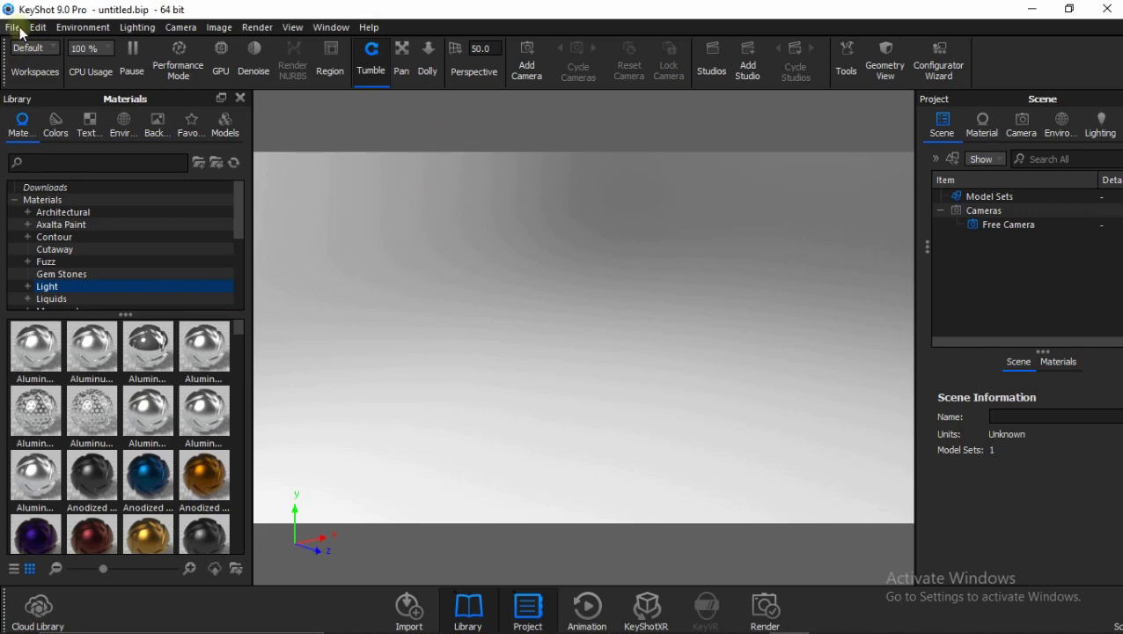
# Import rim.stp from Desktop > tv unit with Z as the up orientation.
pyautogui.click(14, 27)
pyautogui.click(35, 56)
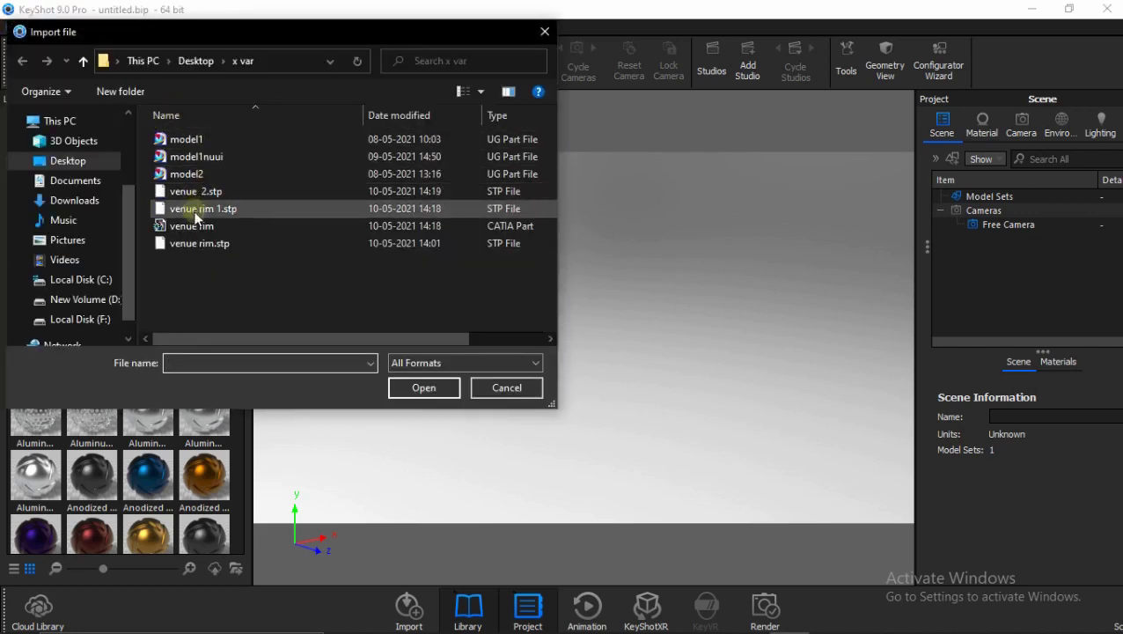
pyautogui.click(196, 64)
pyautogui.scroll(-3, 213, 178)
pyautogui.scroll(-5, 227, 231)
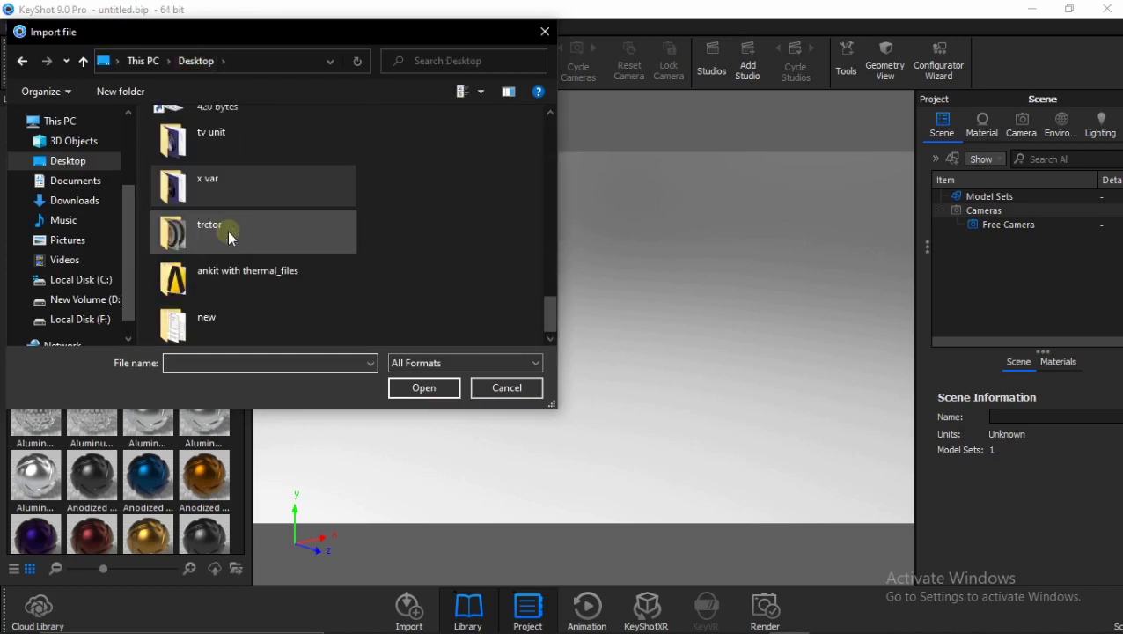
pyautogui.click(204, 130)
pyautogui.doubleClick(203, 129)
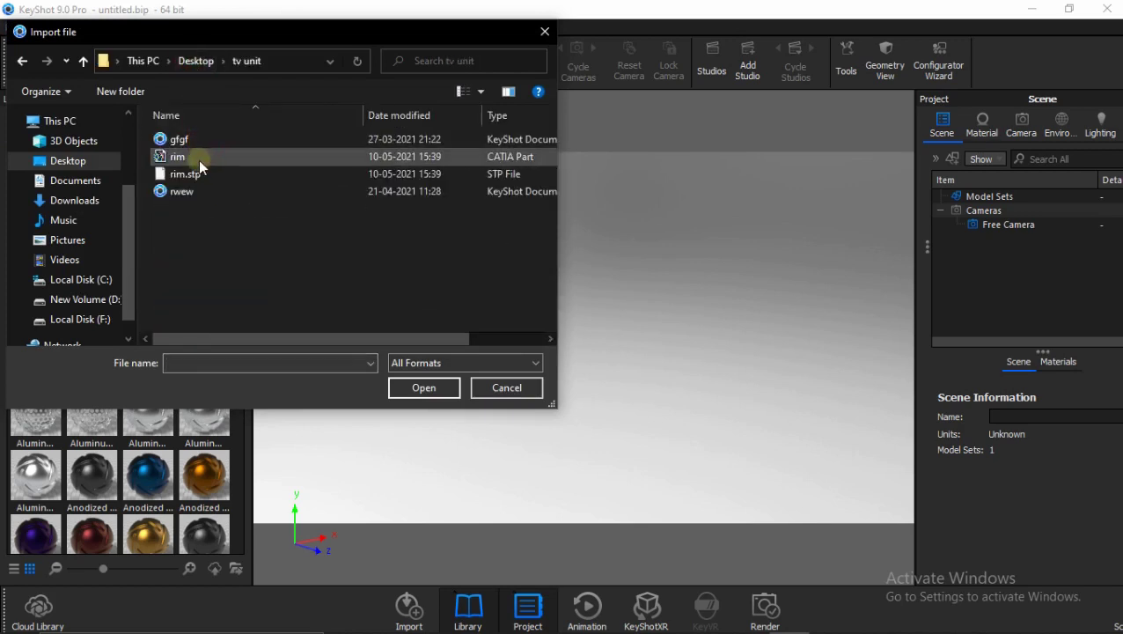
pyautogui.click(209, 179)
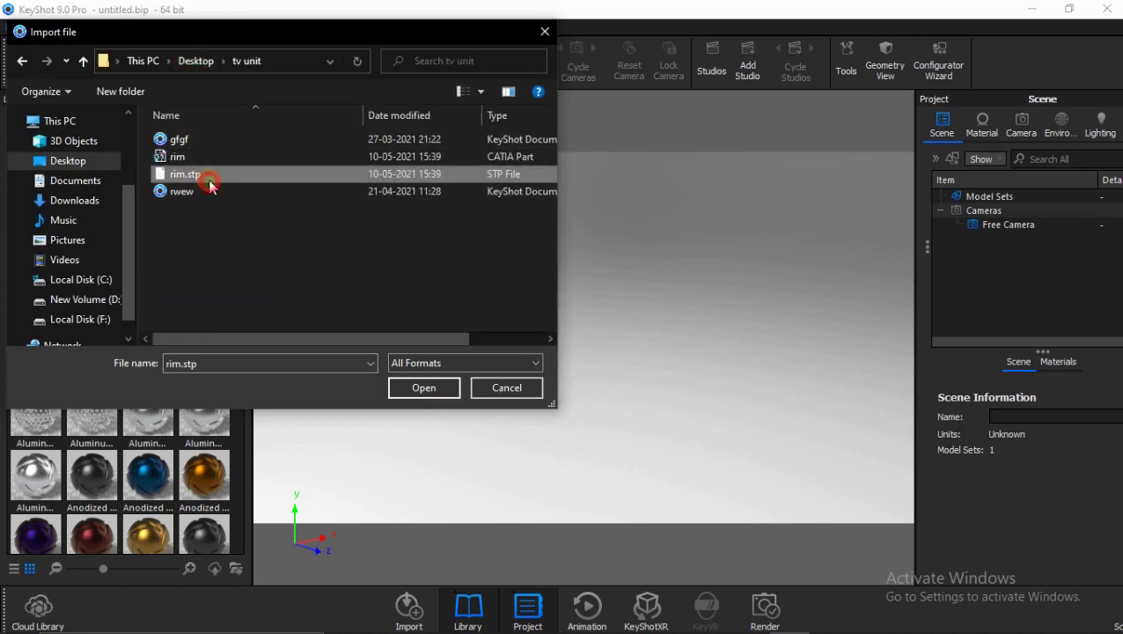
pyautogui.click(408, 389)
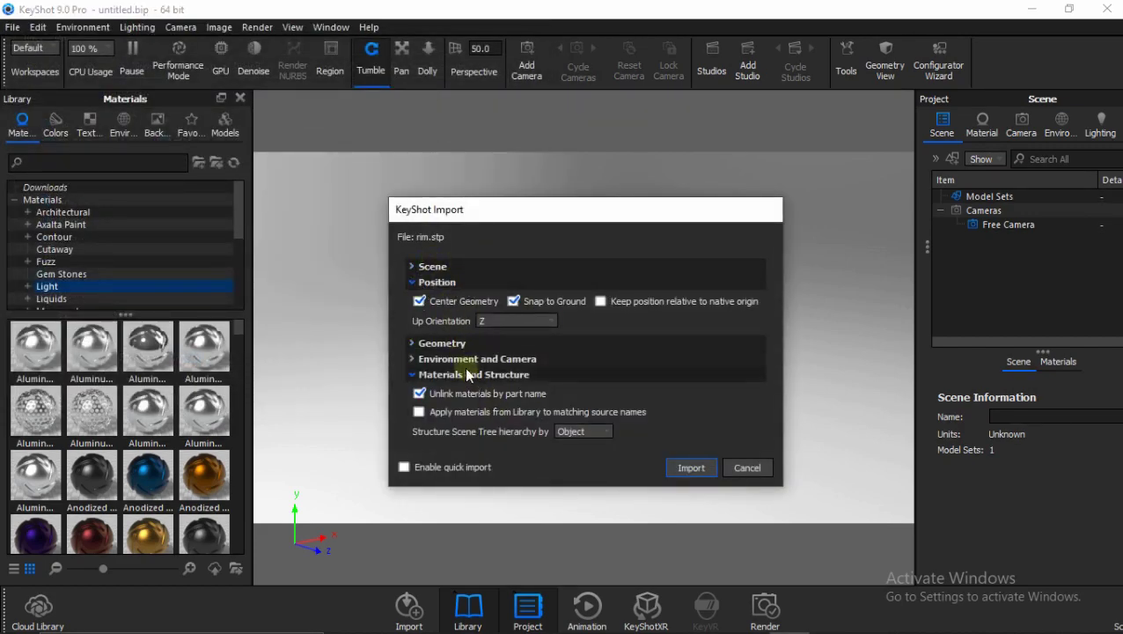
pyautogui.click(484, 322)
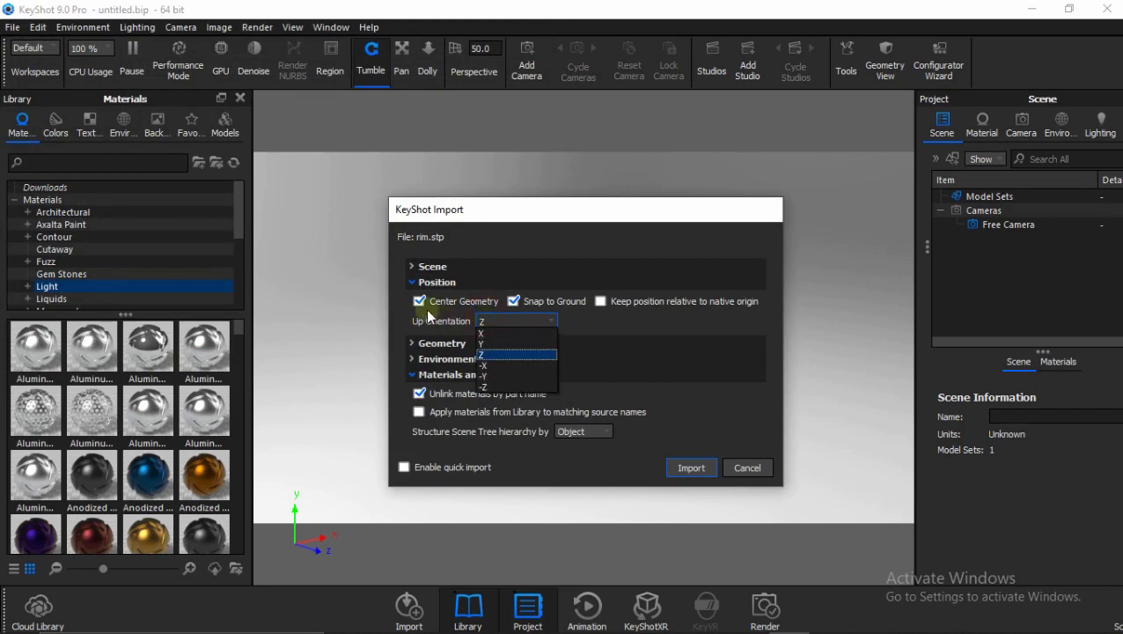
pyautogui.click(425, 313)
pyautogui.click(676, 467)
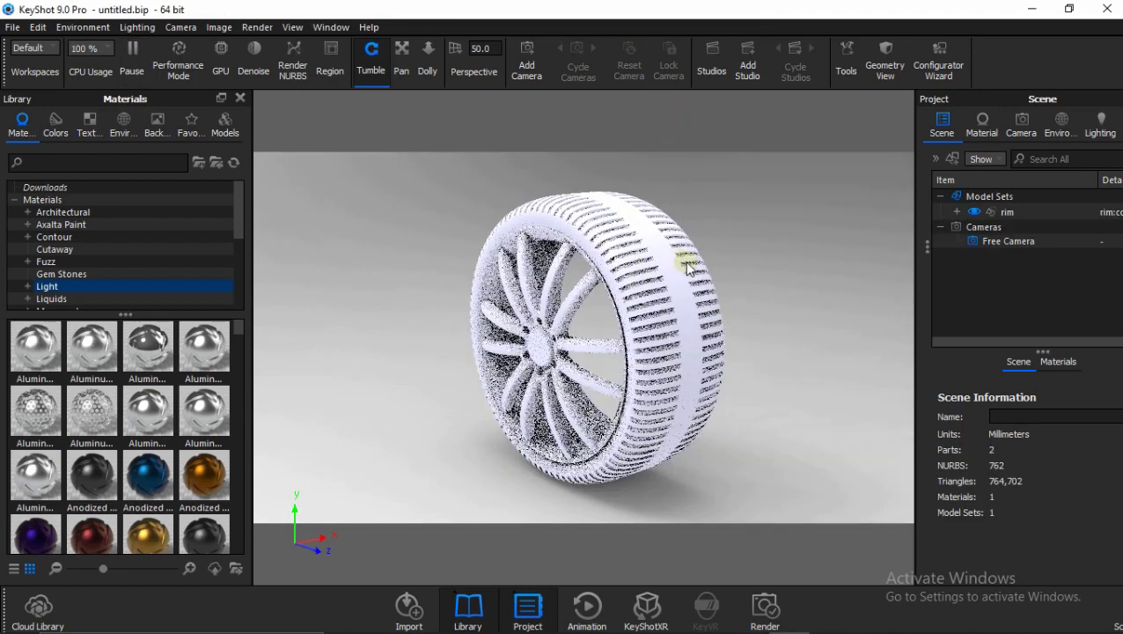
# Expand the rim model set and apply the gold Anodized material to the rim part.
pyautogui.moveTo(731, 239); pyautogui.dragTo(718, 228)
pyautogui.scroll(3, 718, 230)
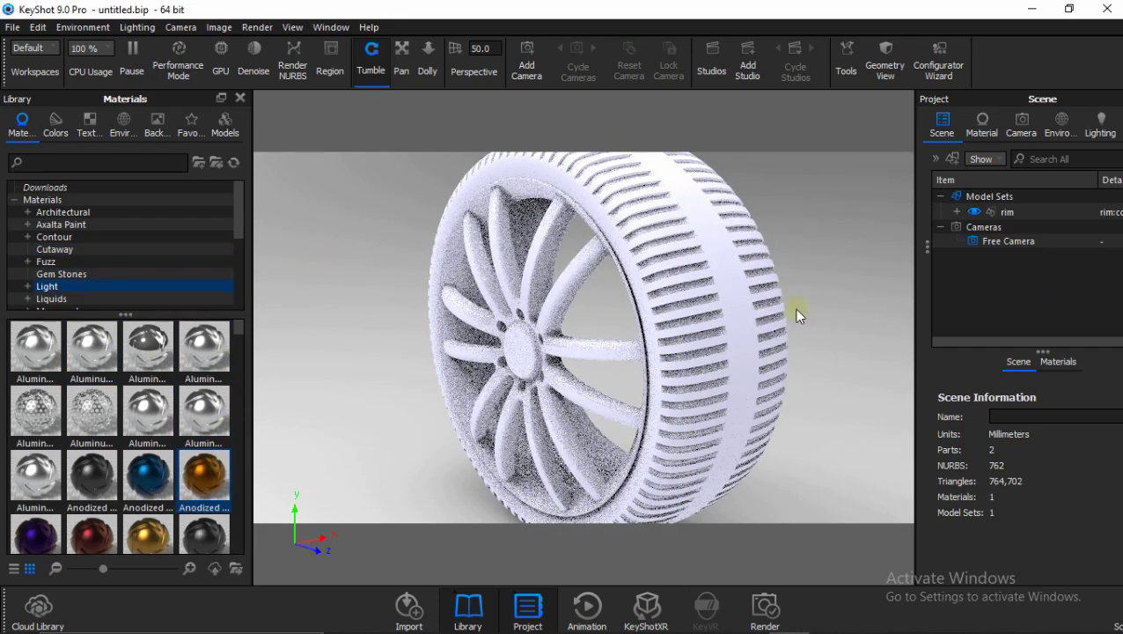
pyautogui.click(956, 211)
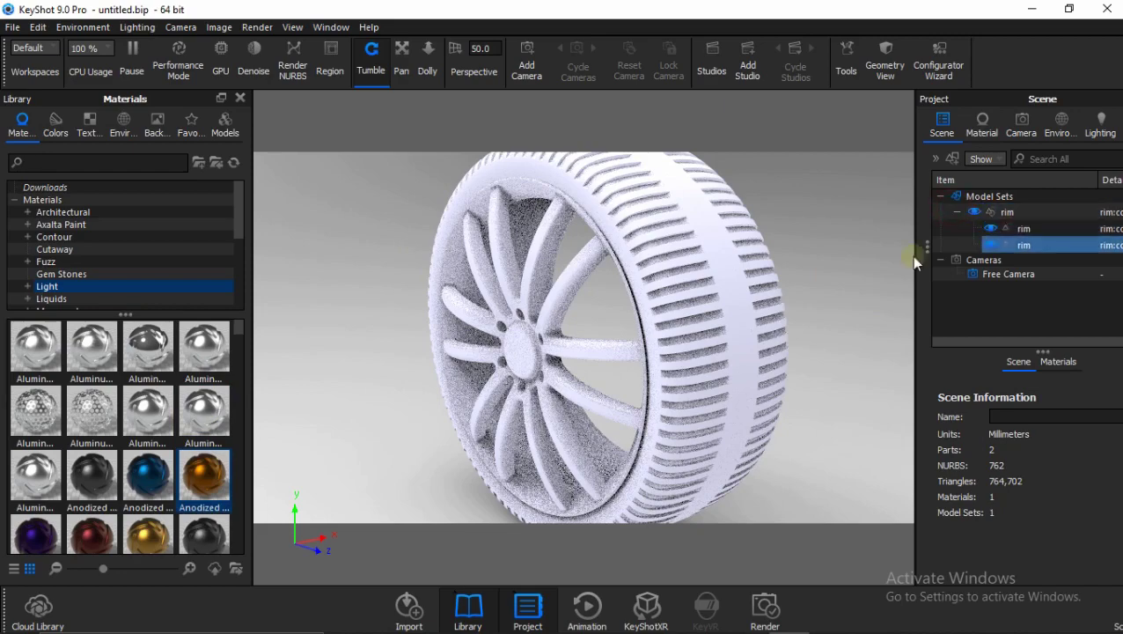
pyautogui.click(564, 287)
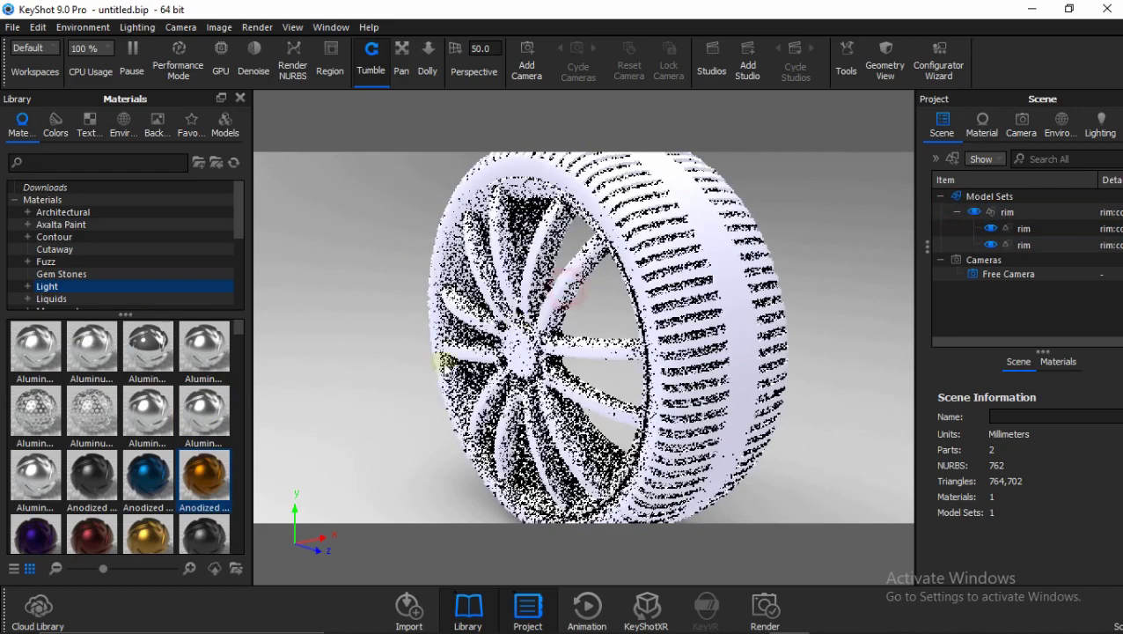
pyautogui.click(518, 352)
pyautogui.moveTo(205, 475)
pyautogui.mouseDown()
pyautogui.moveTo(952, 208)
pyautogui.moveTo(994, 228)
pyautogui.mouseUp()
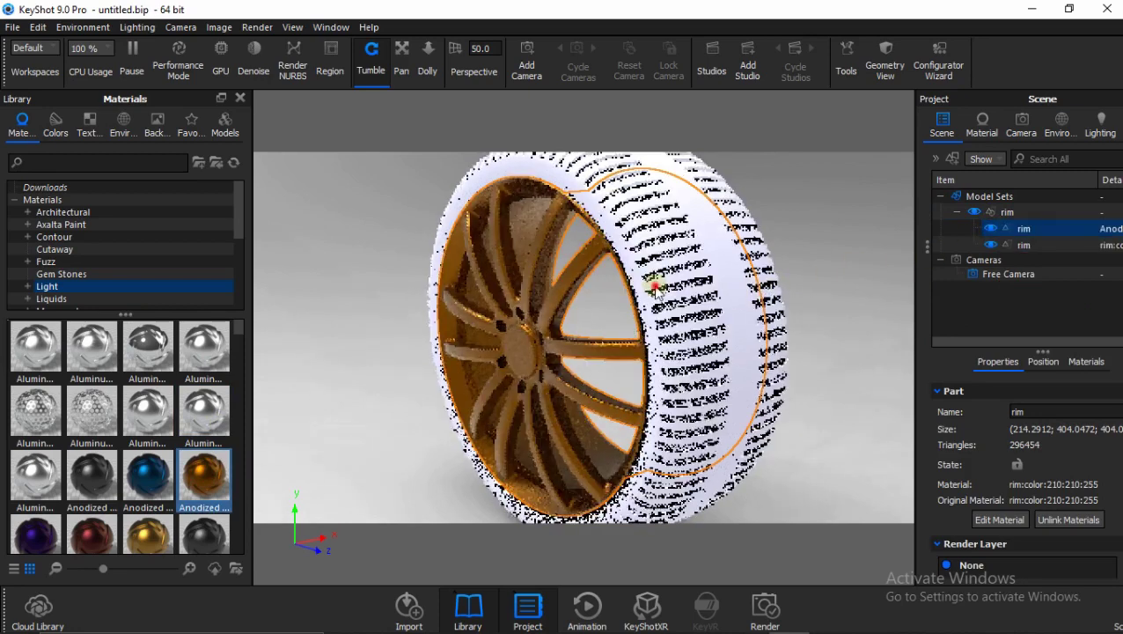
# Select the tyre part and search the material library for 'rubb'.
pyautogui.click(660, 282)
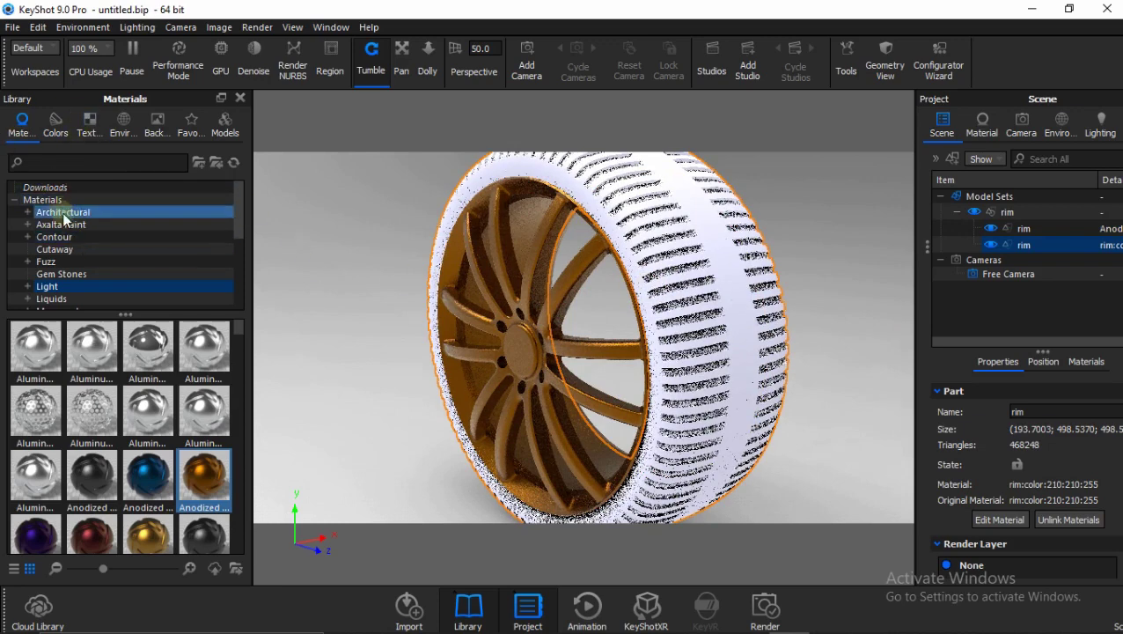
pyautogui.scroll(-1, 71, 273)
pyautogui.scroll(1, 58, 251)
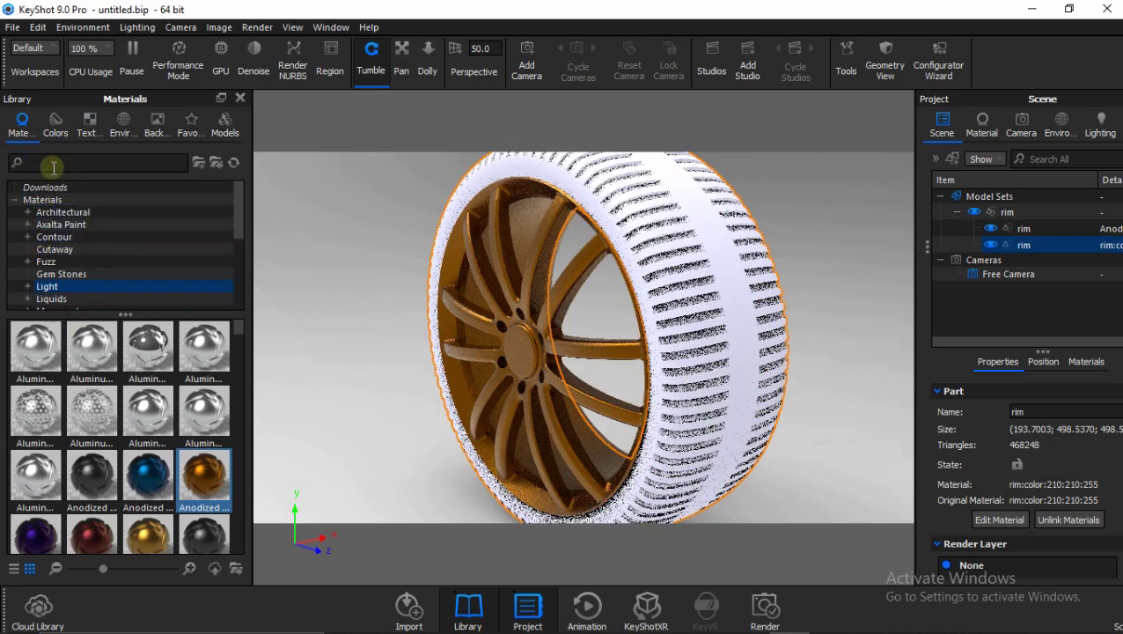
pyautogui.write('ru')
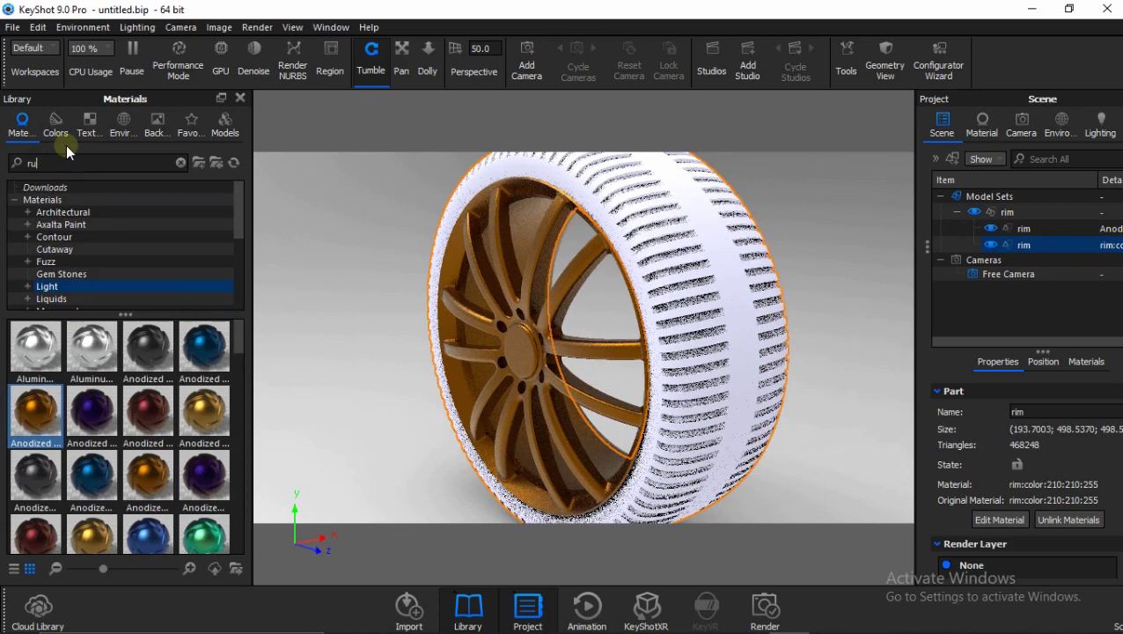
pyautogui.write('bb')
# Apply black Rubber to the tyre, re-apply gold to the rim, then clear the selection.
pyautogui.moveTo(35, 346)
pyautogui.mouseDown()
pyautogui.moveTo(633, 220)
pyautogui.moveTo(704, 245)
pyautogui.mouseUp()
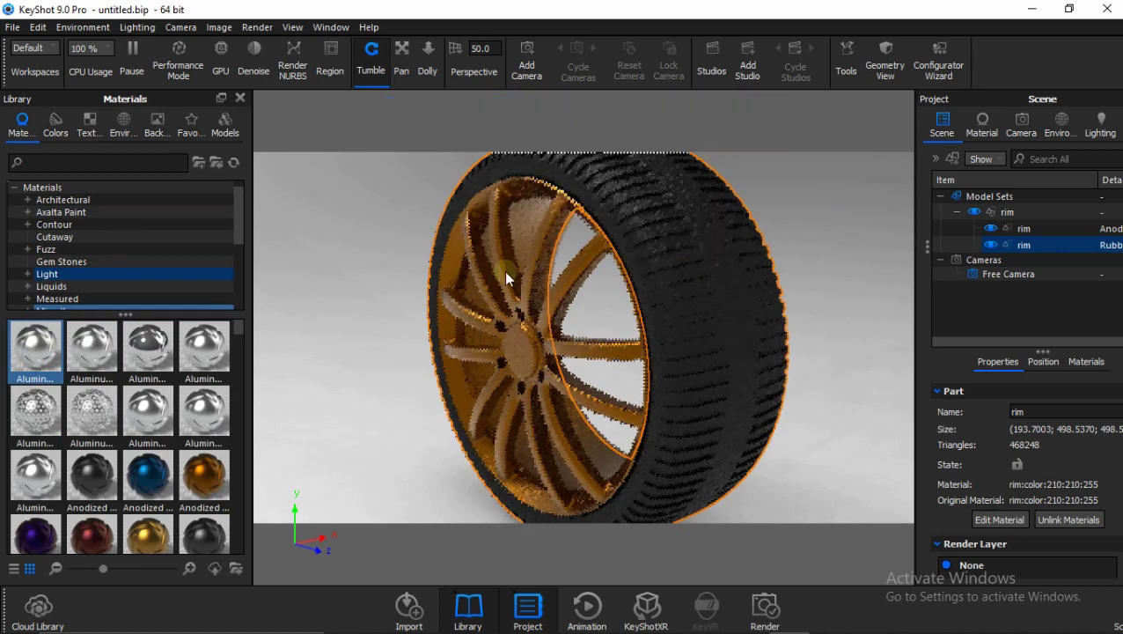
pyautogui.moveTo(140, 539); pyautogui.dragTo(505, 340)
pyautogui.moveTo(513, 265); pyautogui.dragTo(547, 304)
pyautogui.scroll(-5, 512, 269)
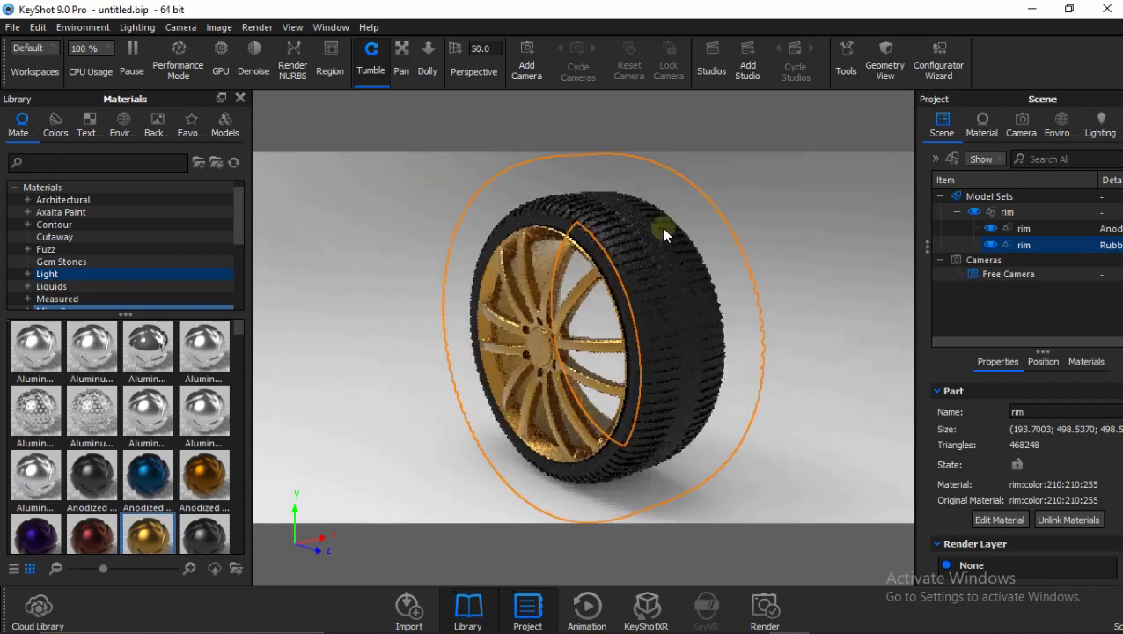
pyautogui.click(763, 214)
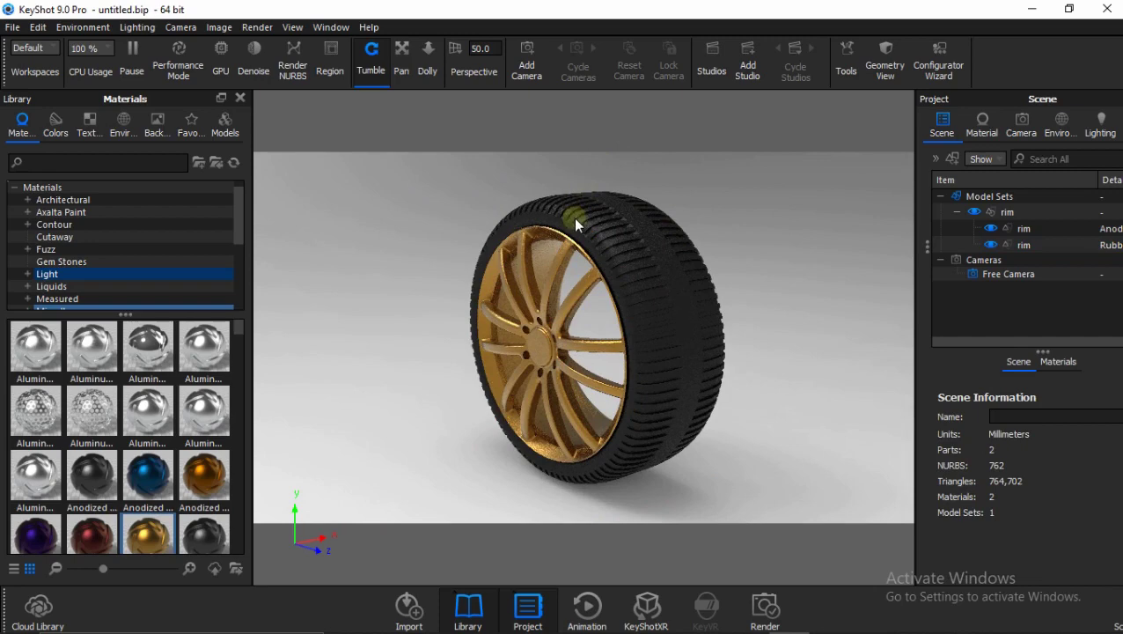
# Orbit the camera to a closer, more face-on view of the gold rim and black tyre.
pyautogui.moveTo(593, 322); pyautogui.dragTo(653, 313)
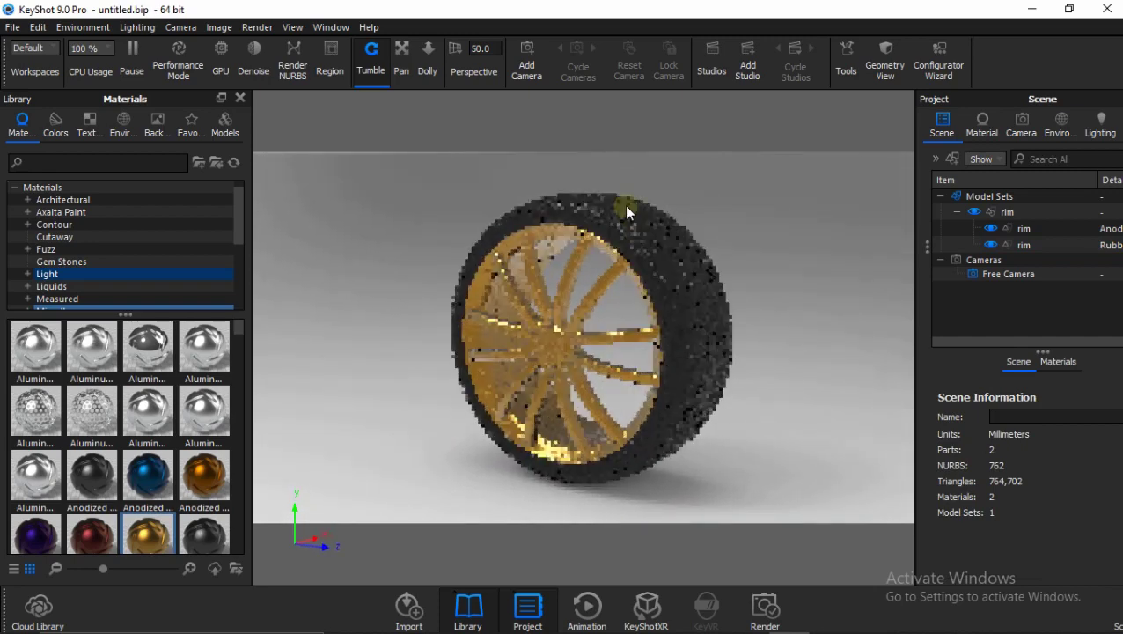
pyautogui.click(641, 11)
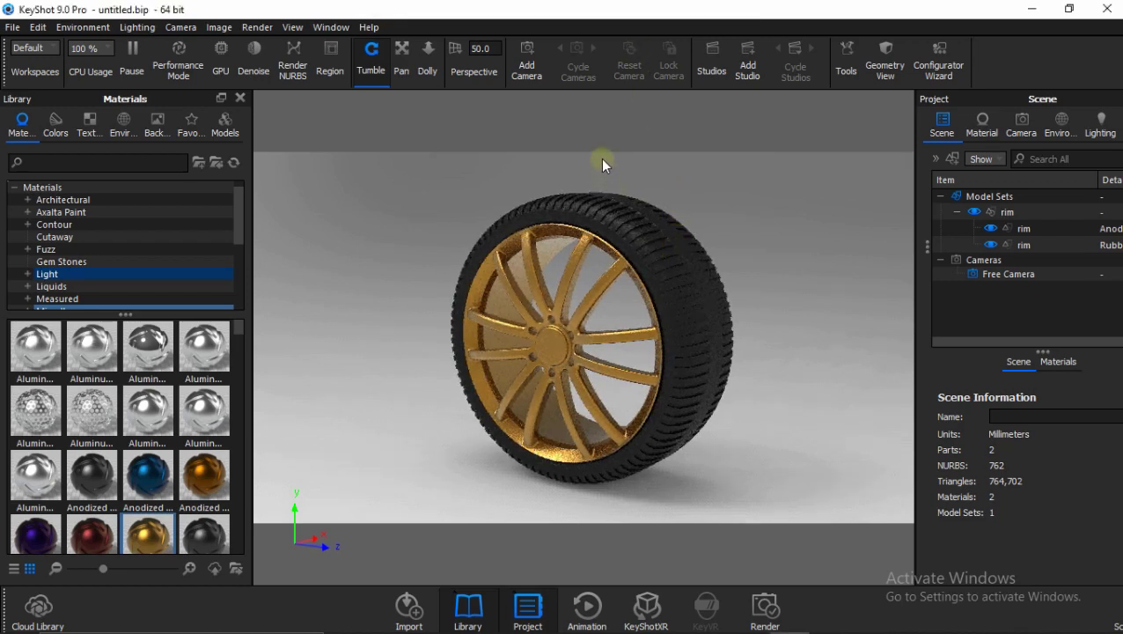
pyautogui.moveTo(567, 172)
pyautogui.mouseDown()
pyautogui.moveTo(614, 202)
pyautogui.moveTo(742, 339)
pyautogui.mouseUp()
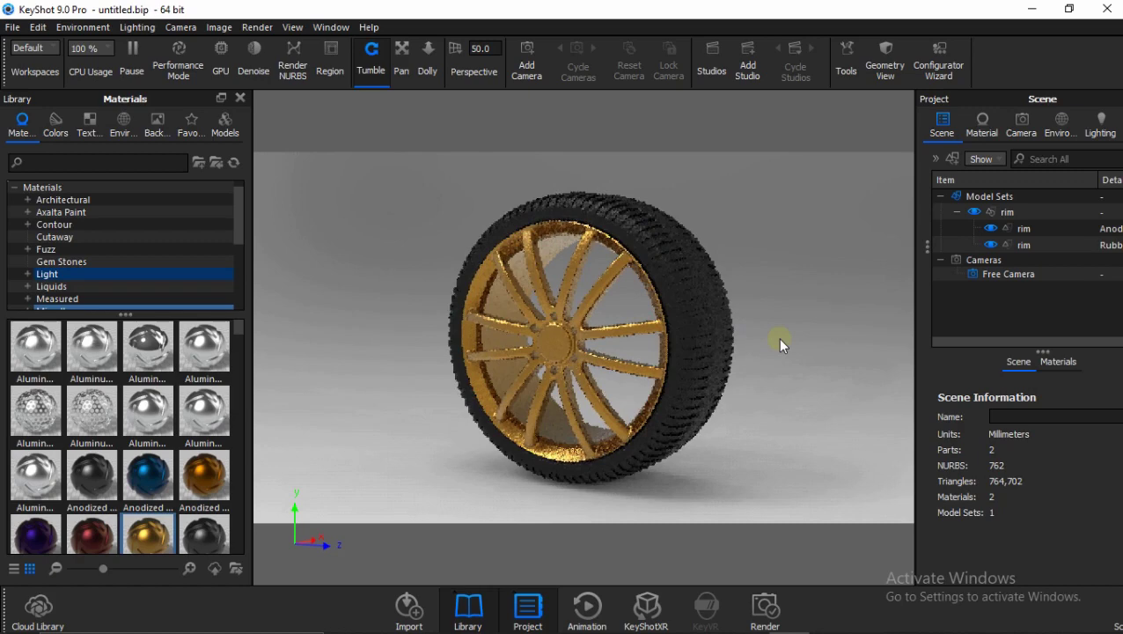
pyautogui.moveTo(760, 271); pyautogui.dragTo(767, 272)
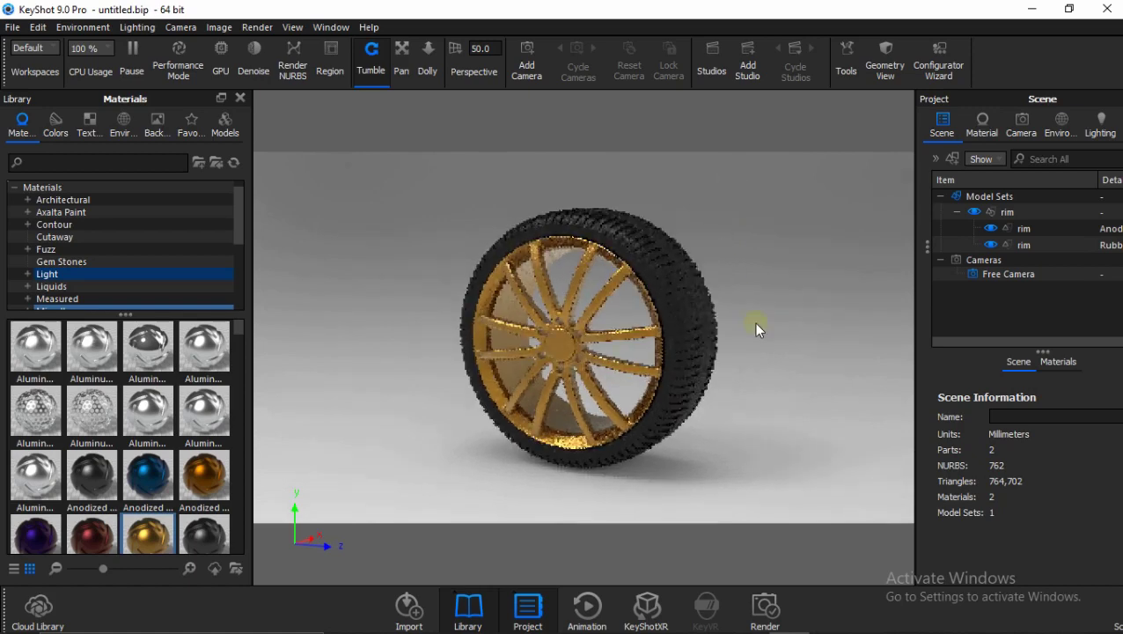
pyautogui.moveTo(755, 323)
pyautogui.mouseDown()
pyautogui.moveTo(741, 310)
pyautogui.moveTo(757, 324)
pyautogui.mouseUp()
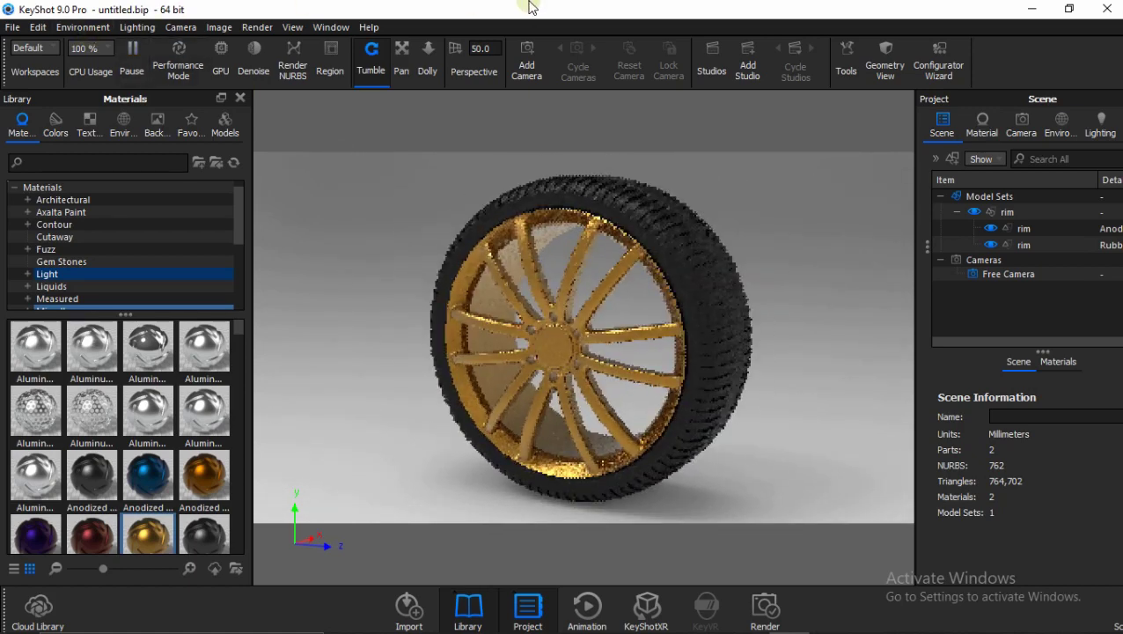